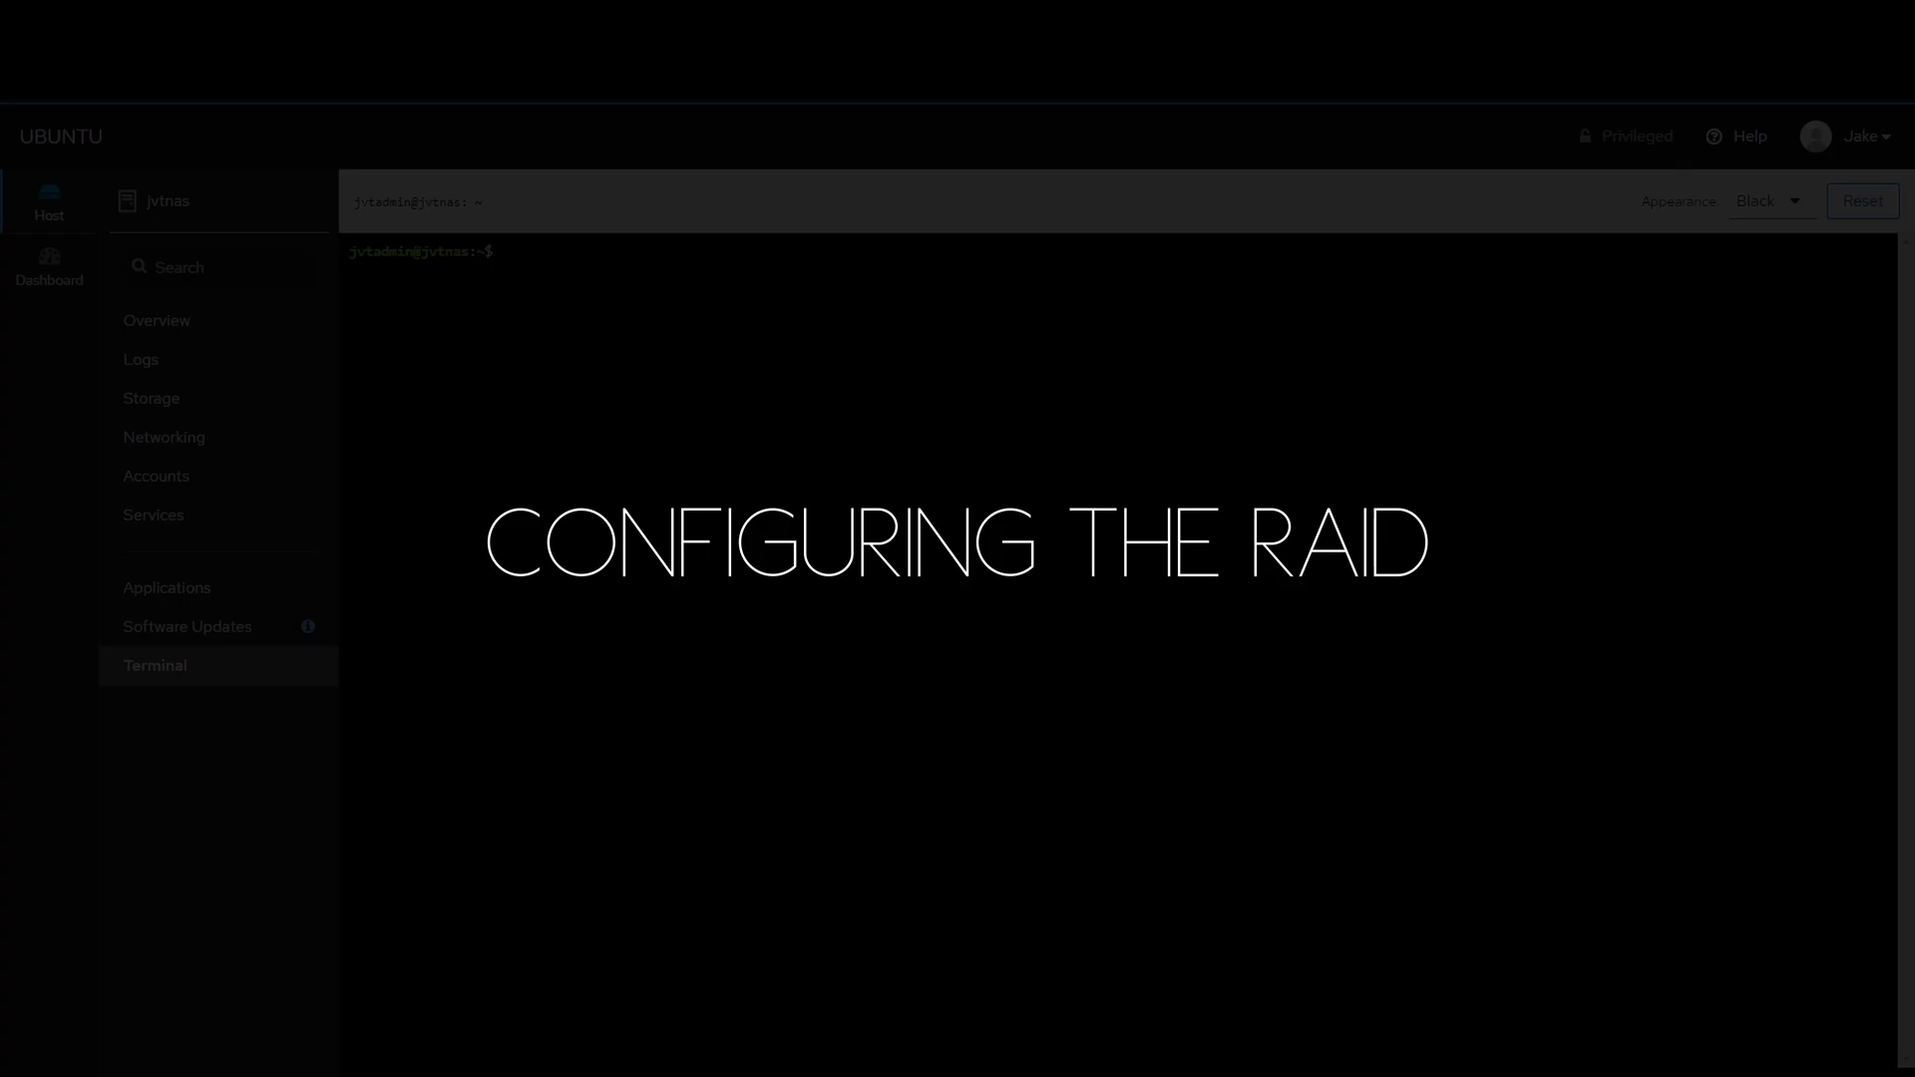
Start a new RAID device from Storage and include disks sda, sdb and sdc.
left_click(213, 403)
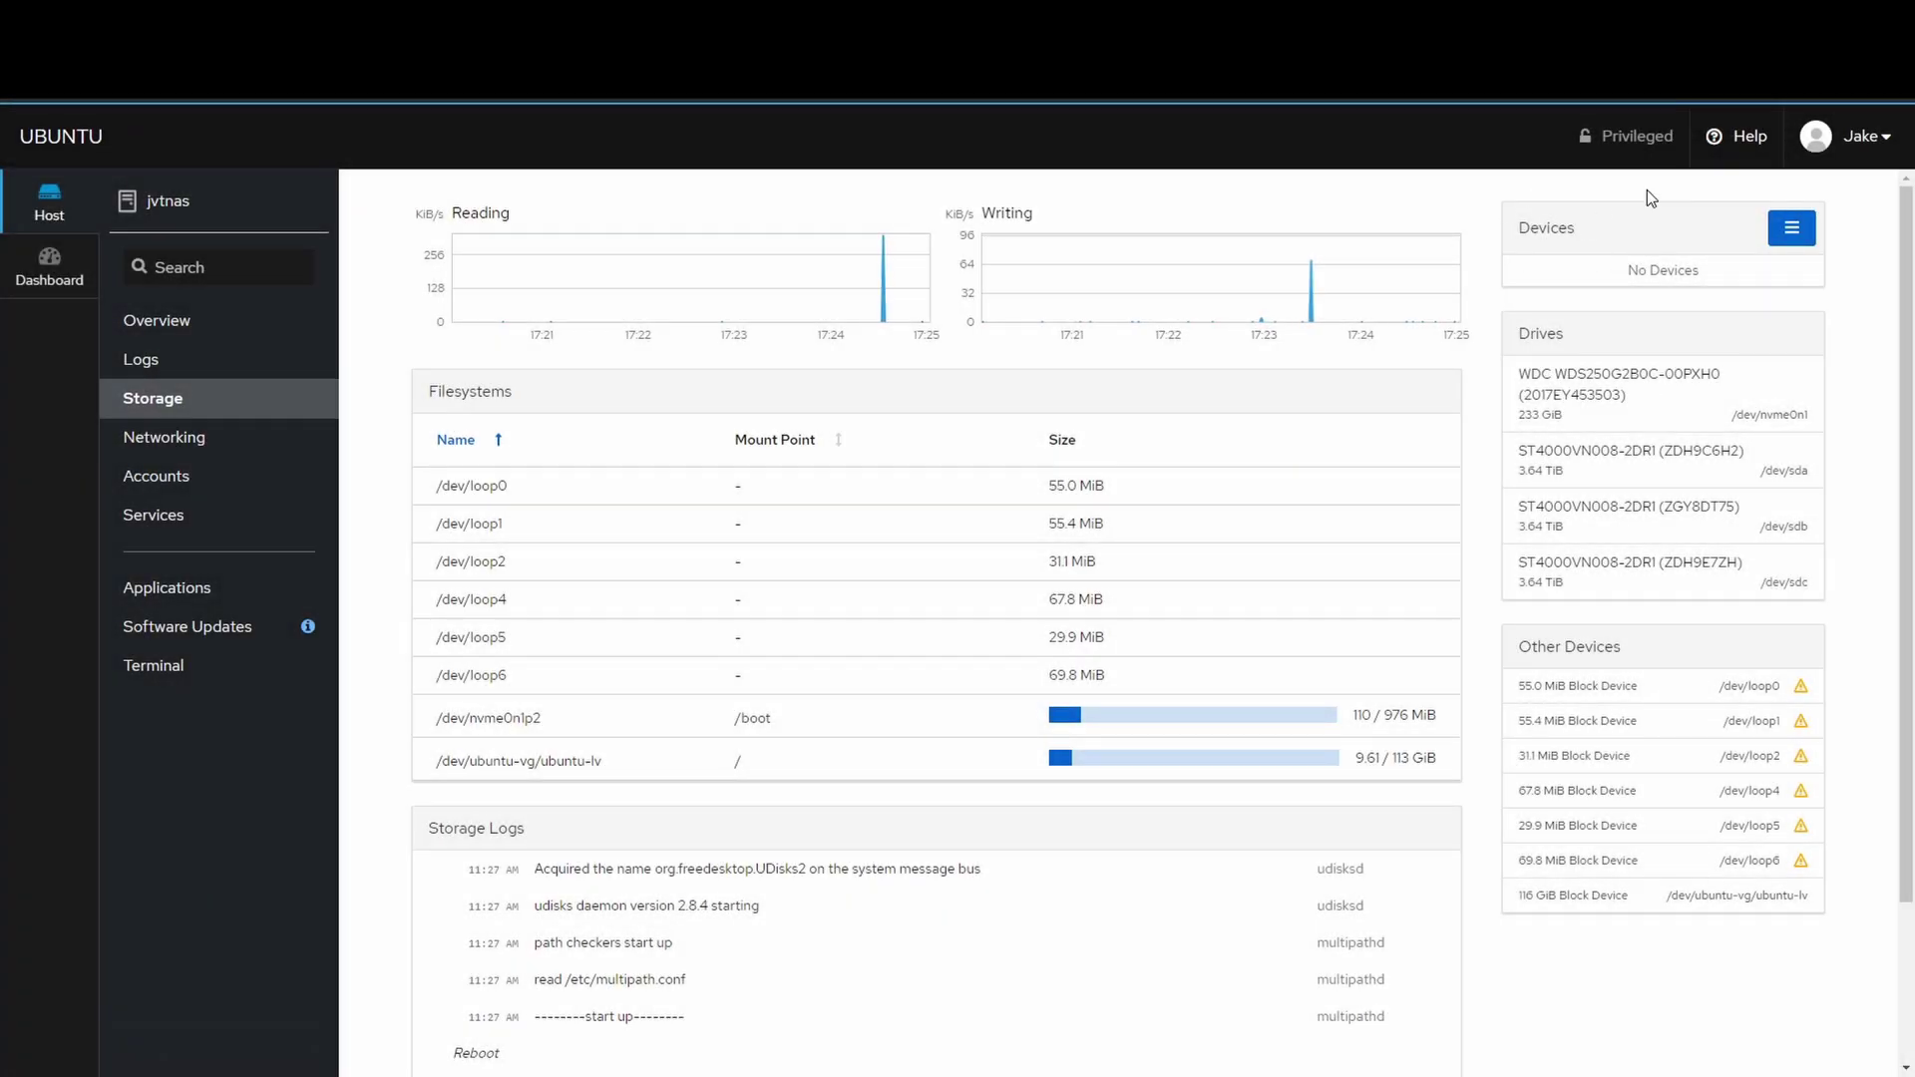
left_click(1791, 227)
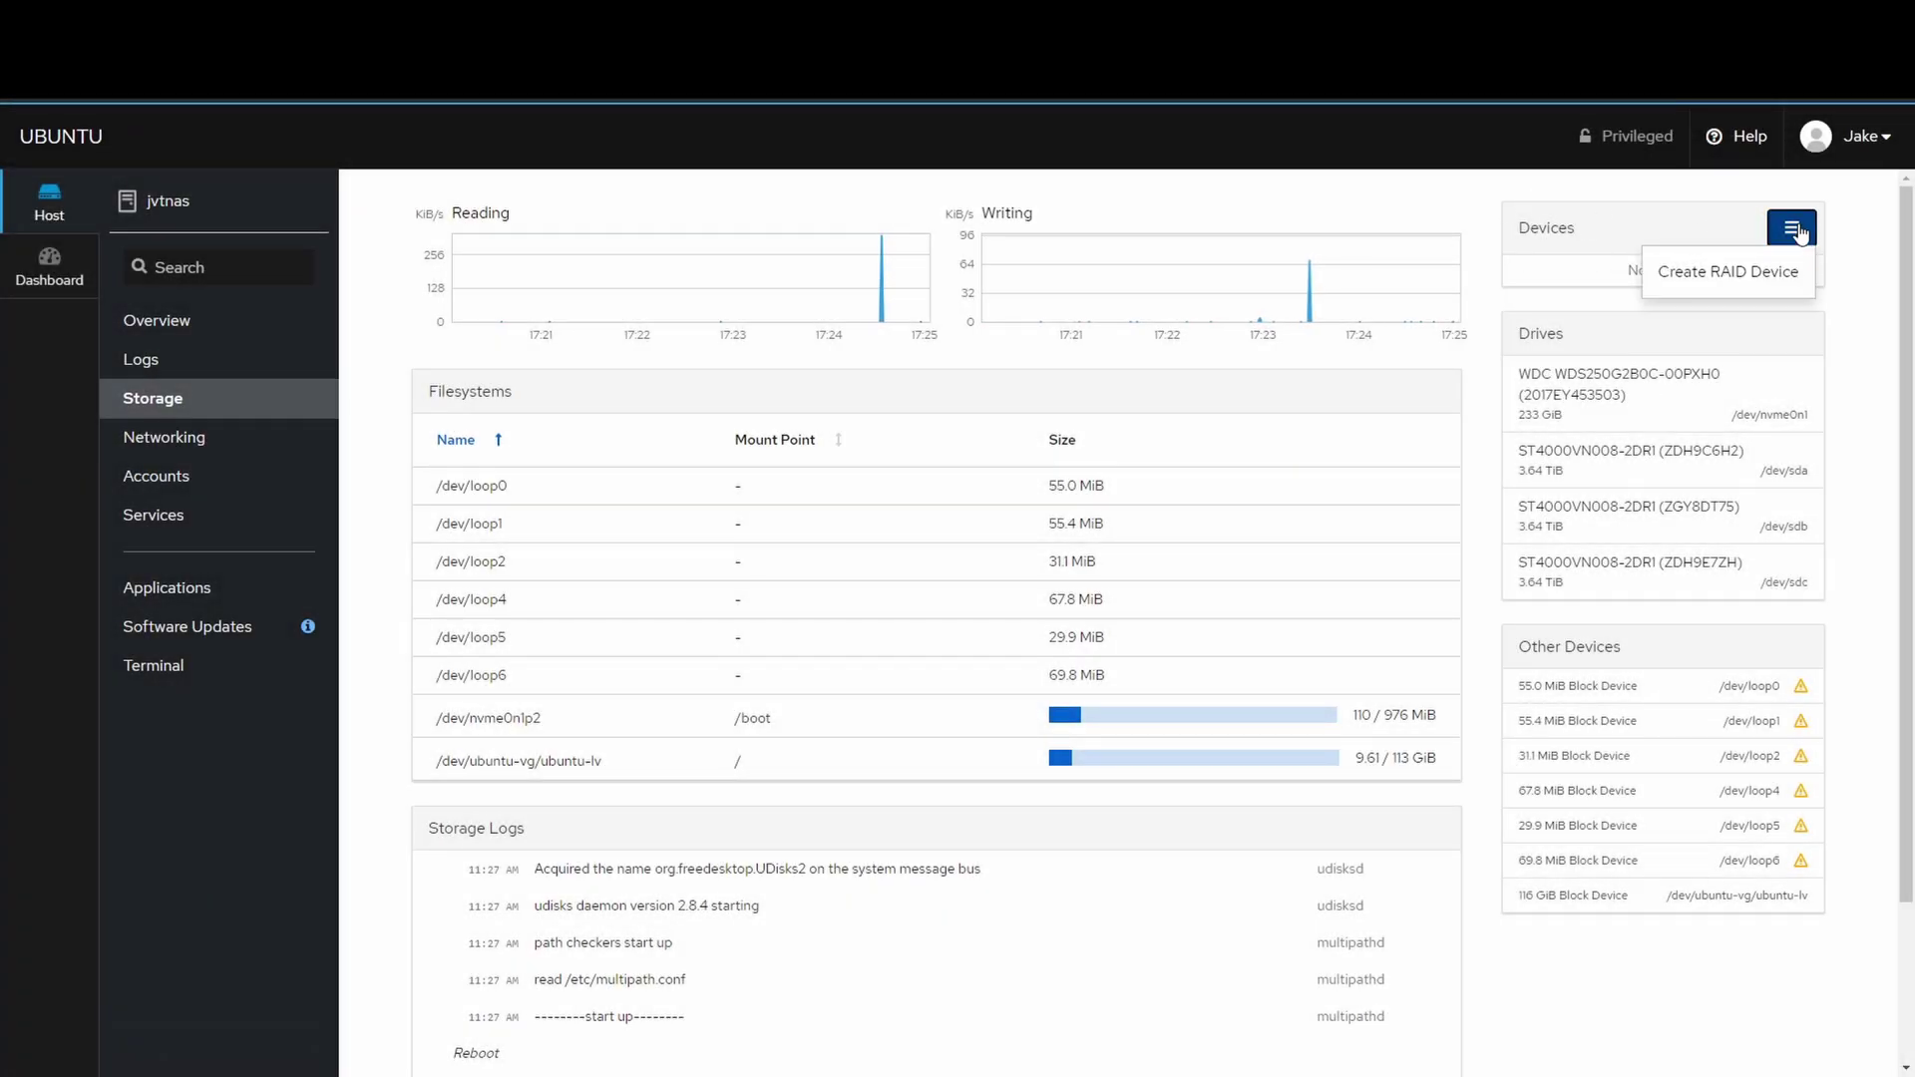
left_click(1705, 289)
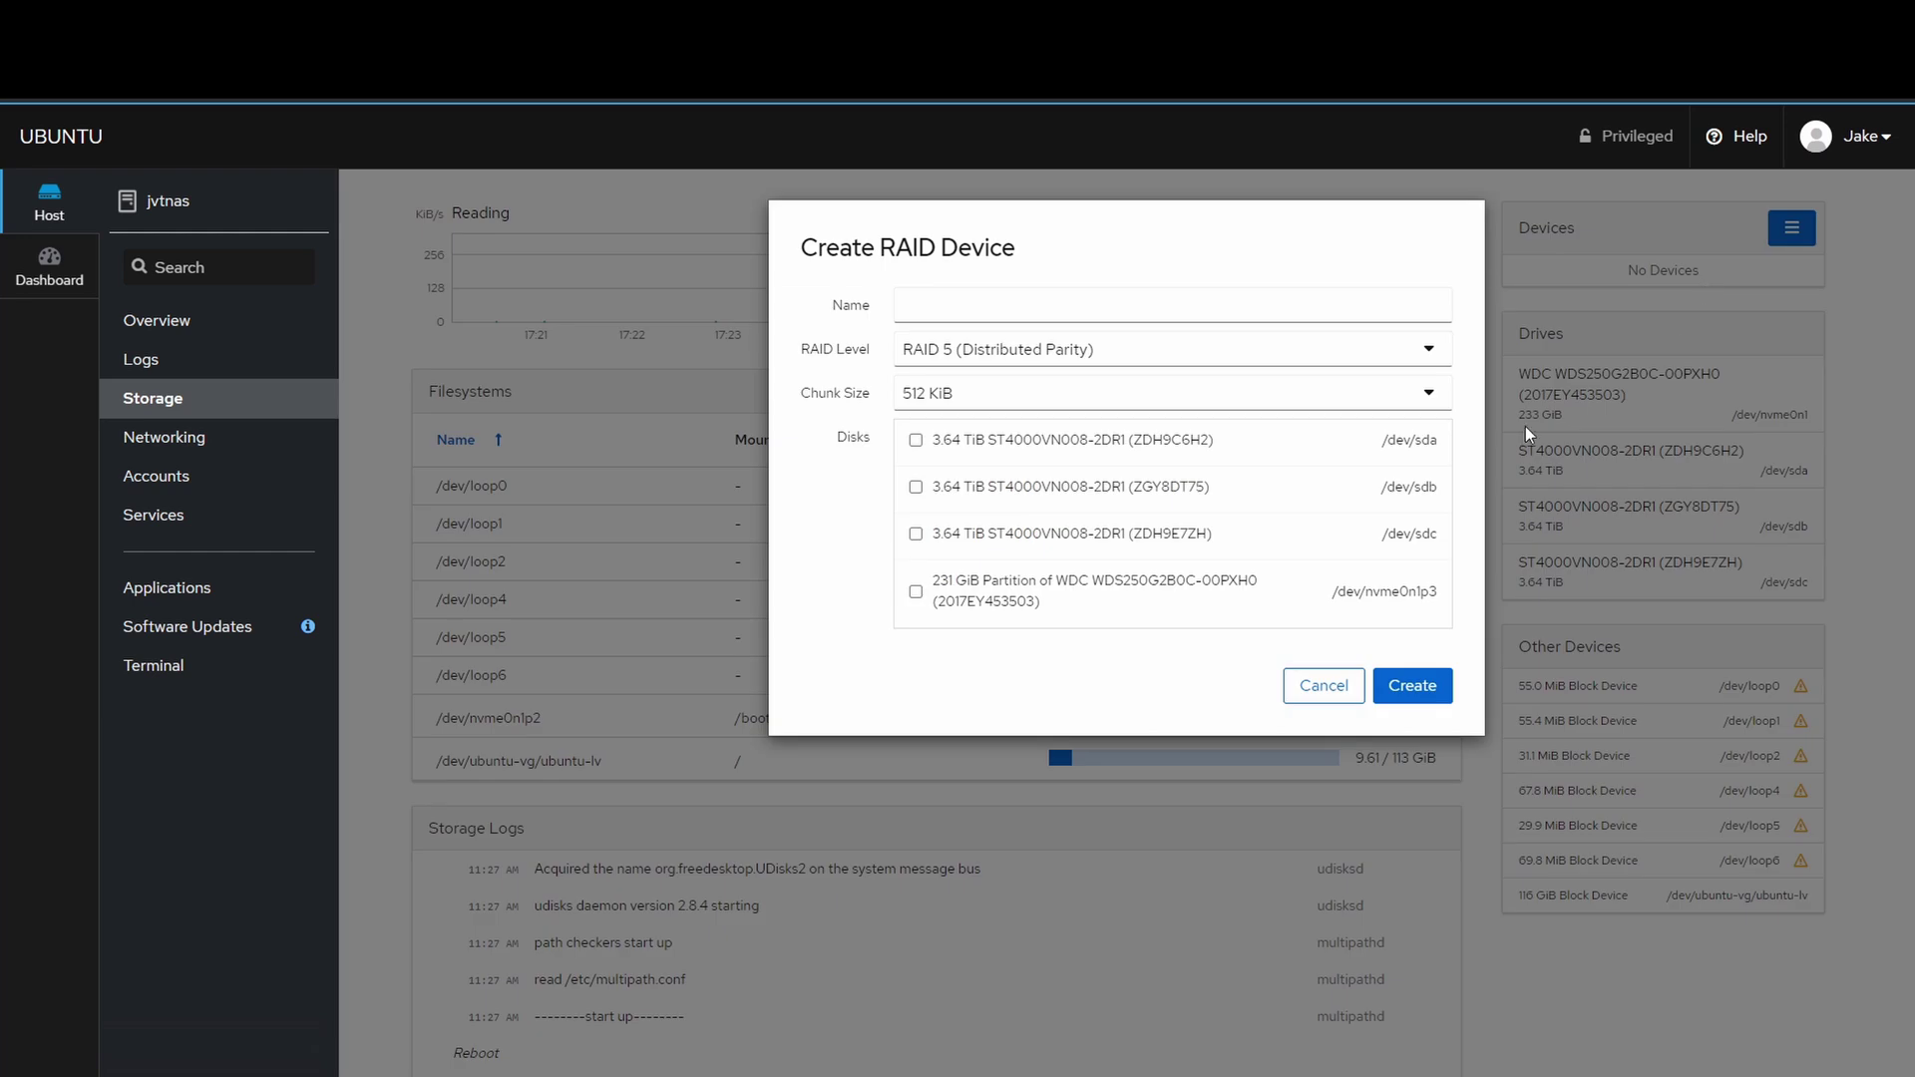
left_click(916, 440)
left_click(916, 487)
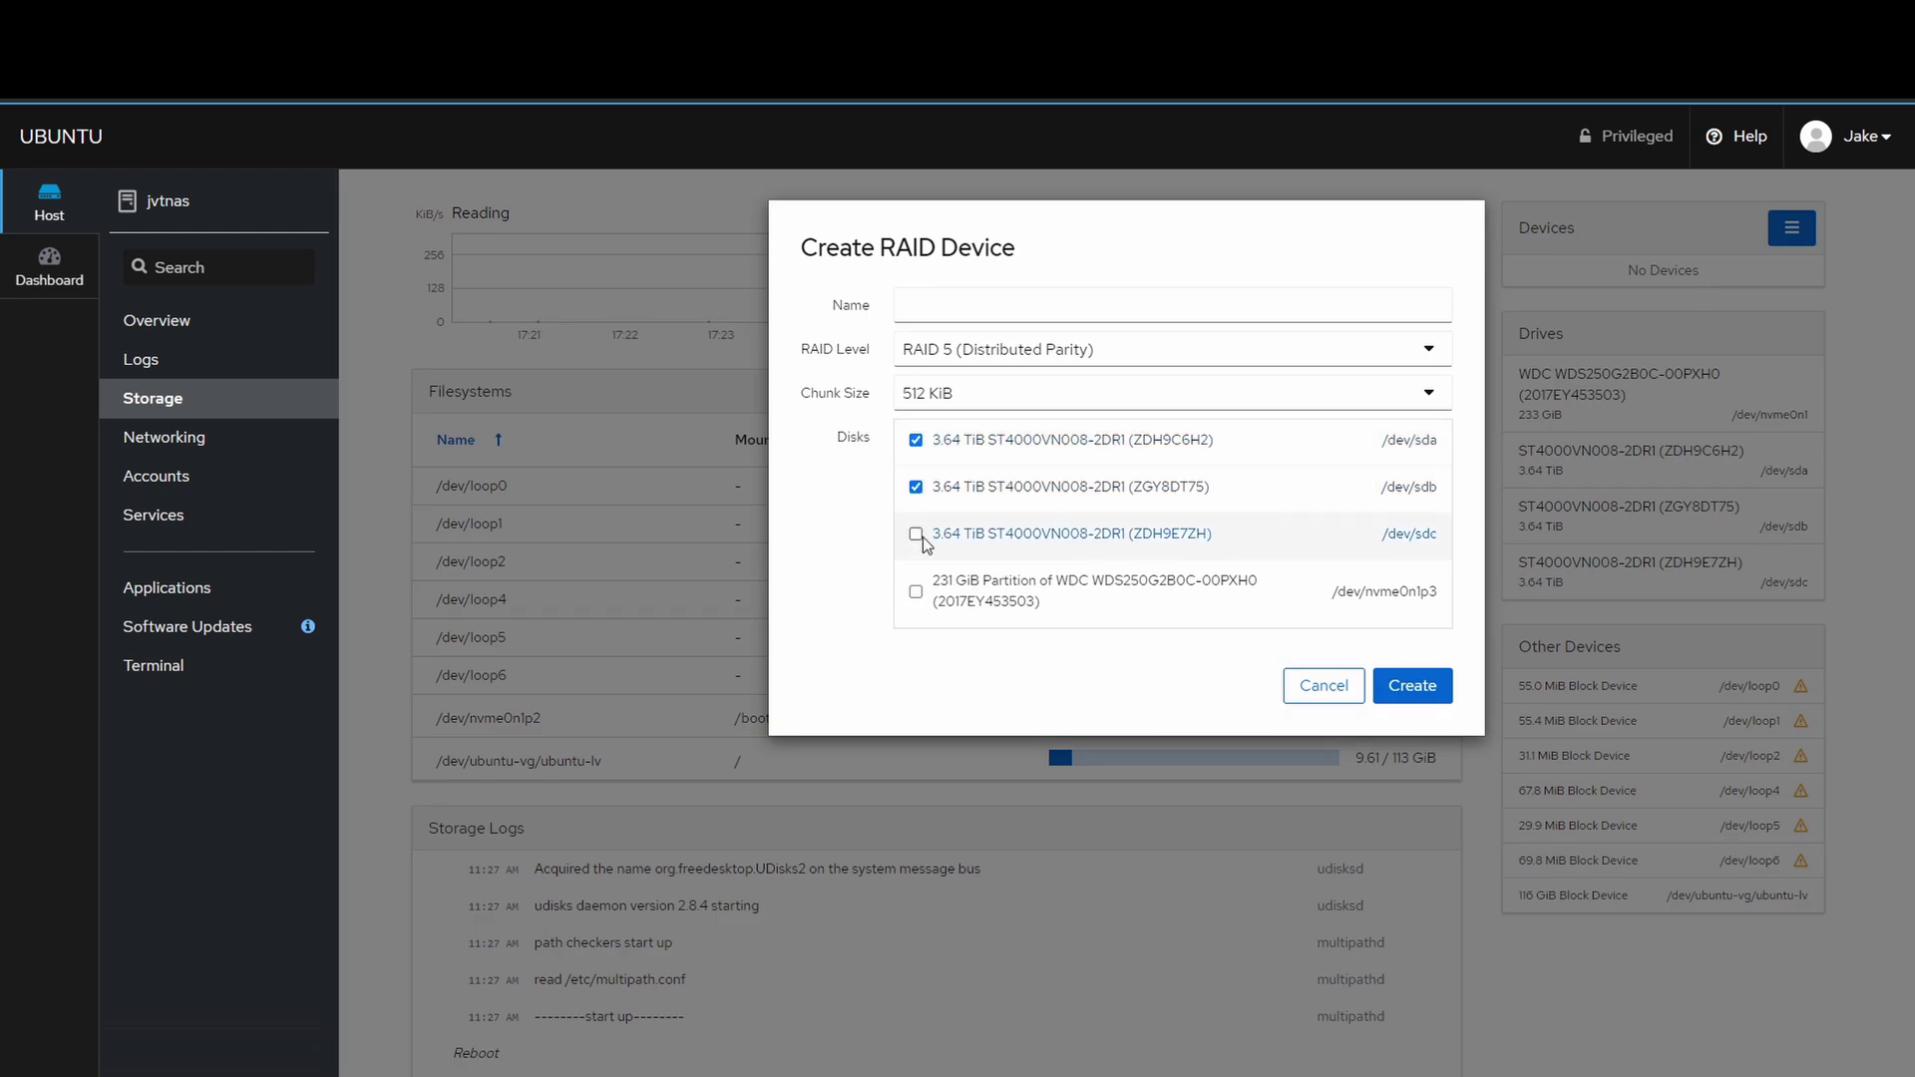
left_click(916, 534)
Keep RAID 5 (Distributed Parity) as the level and name the array JVT_RAID.
left_click(1122, 353)
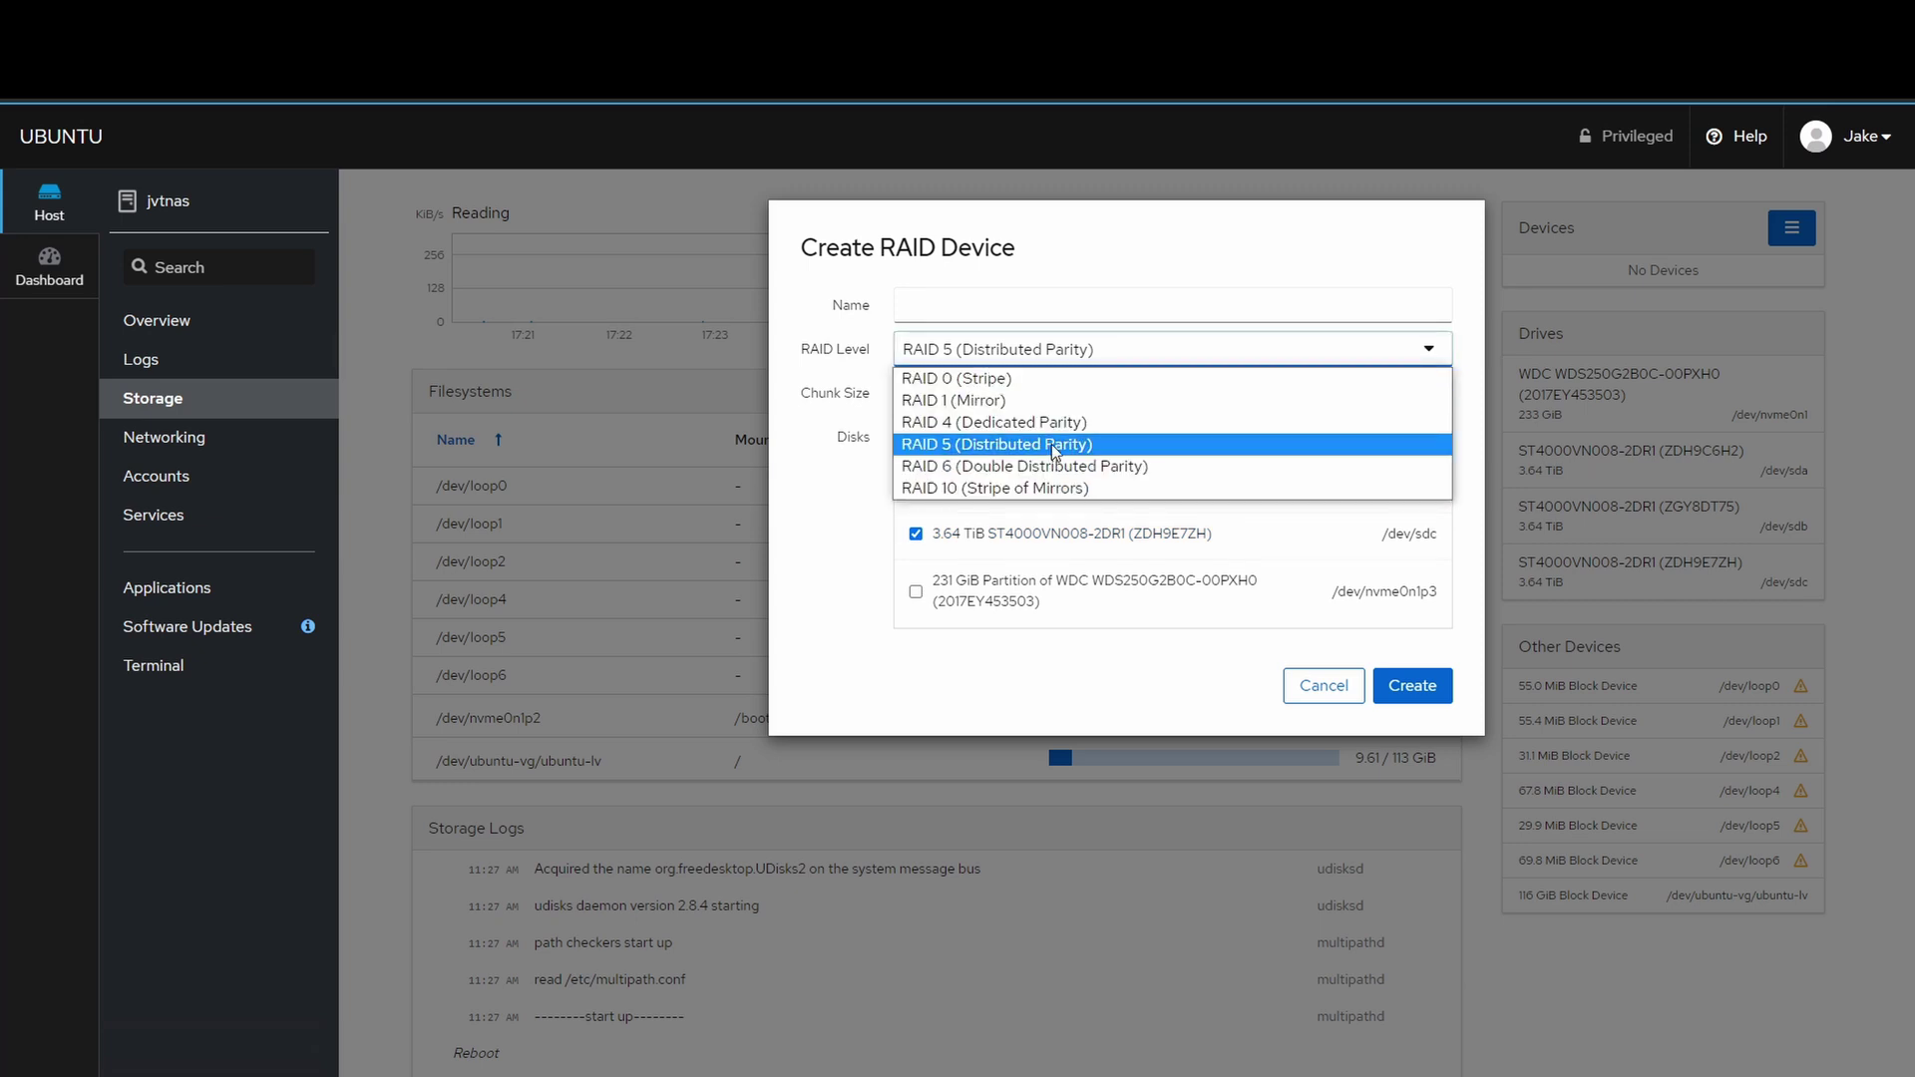
left_click(1055, 449)
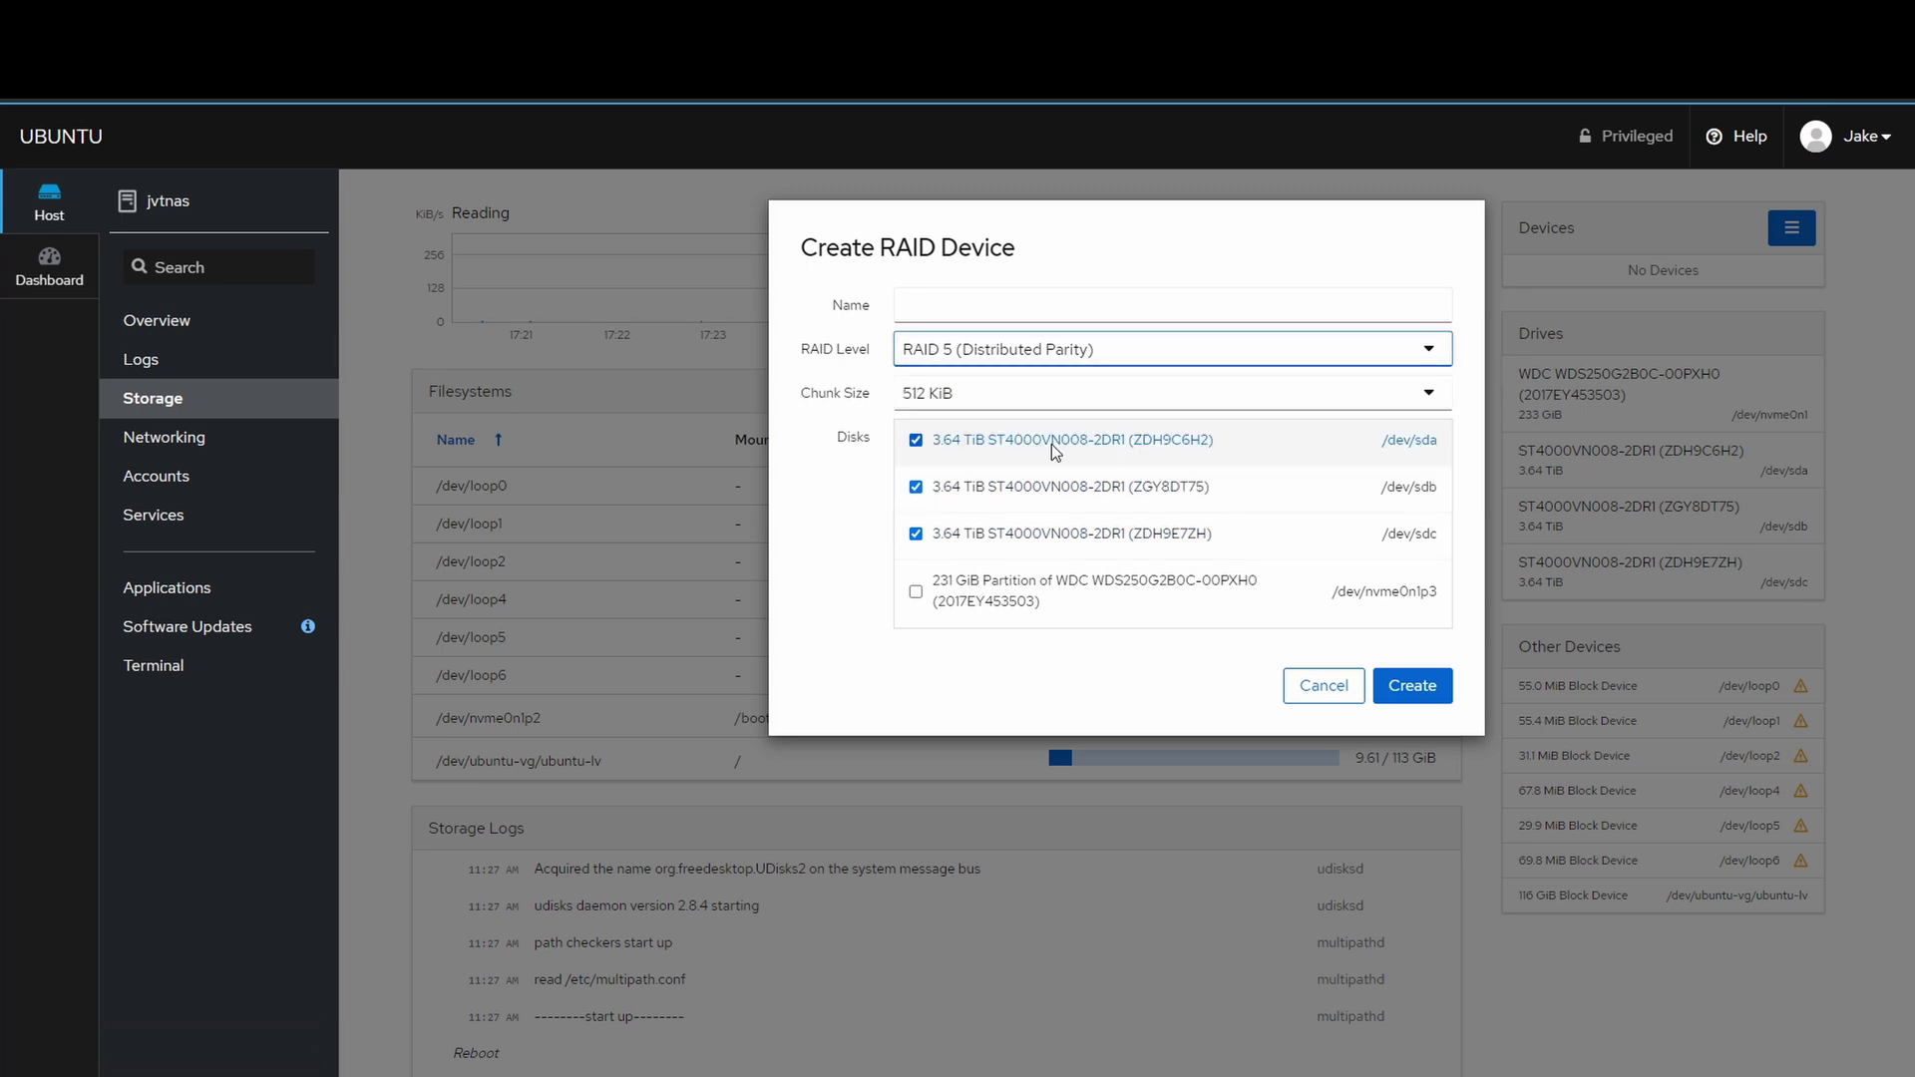
left_click(1003, 353)
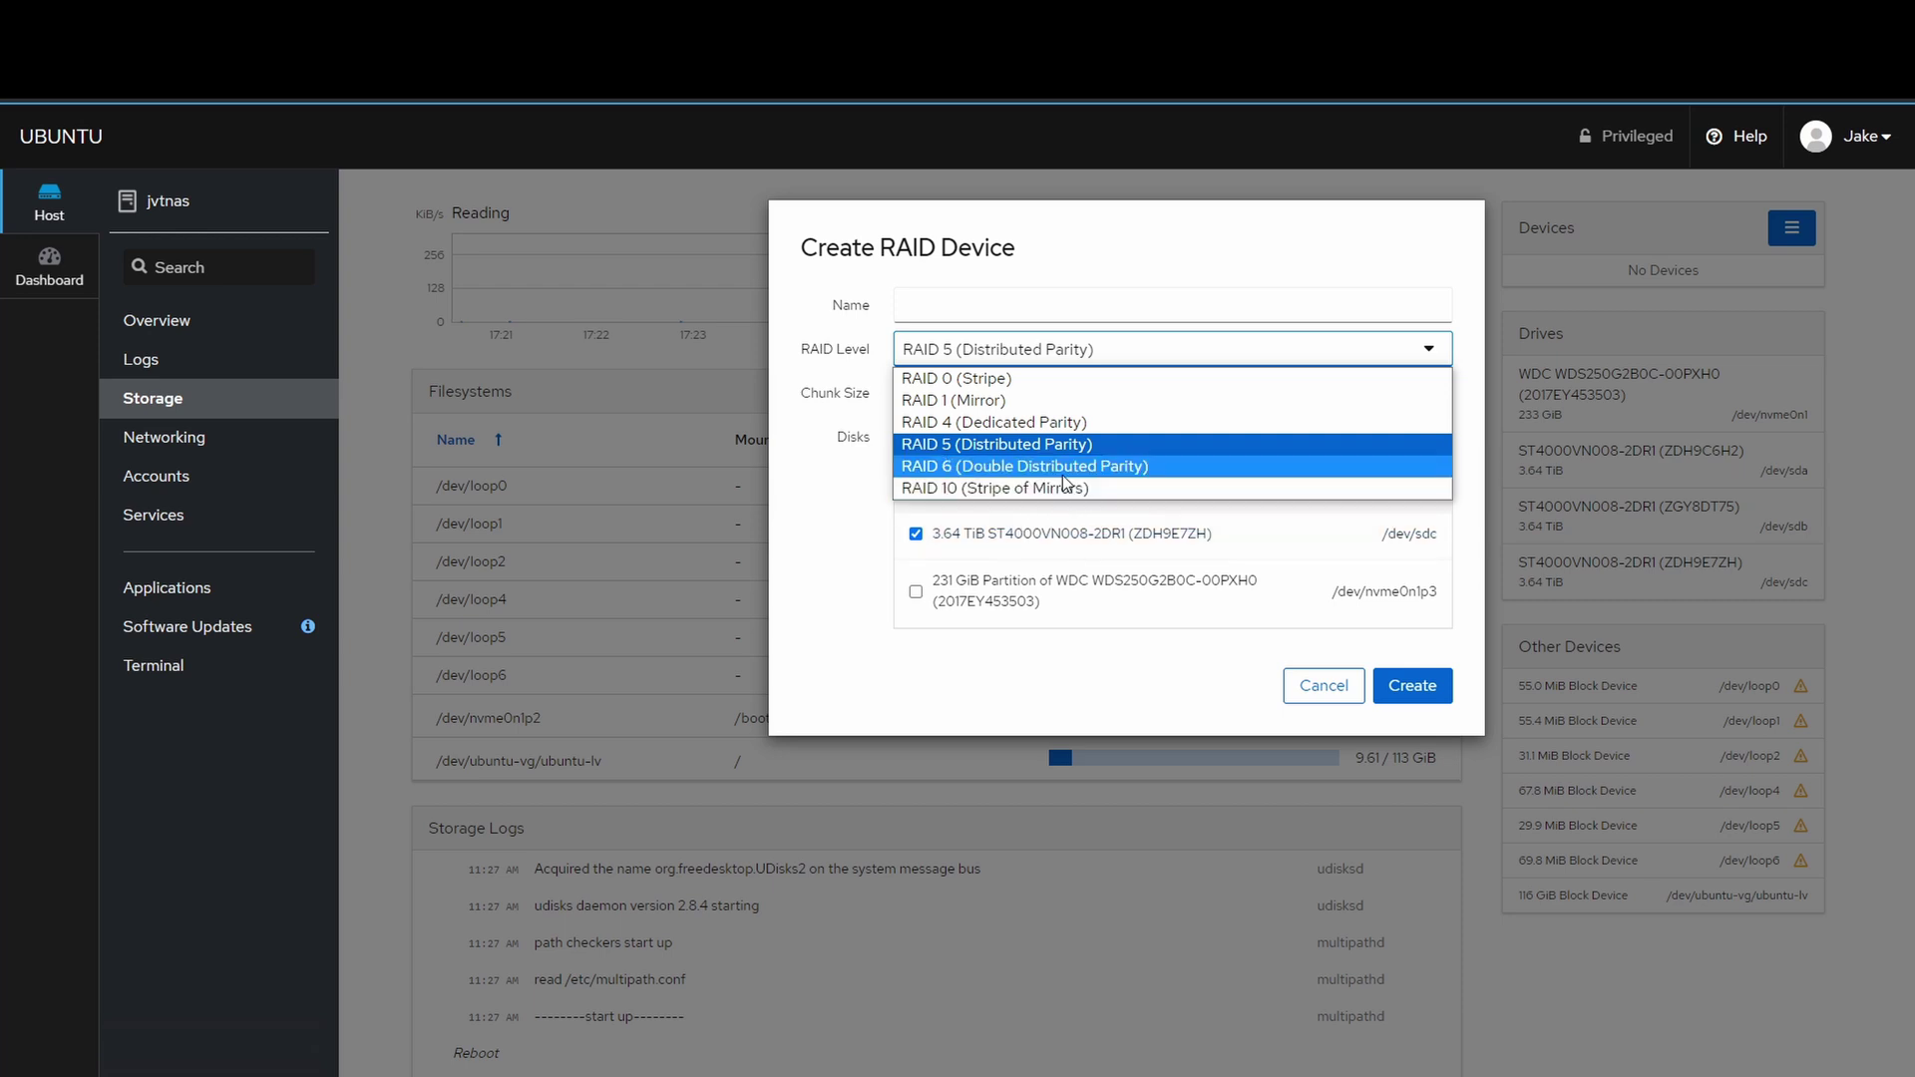
left_click(1111, 349)
left_click(973, 303)
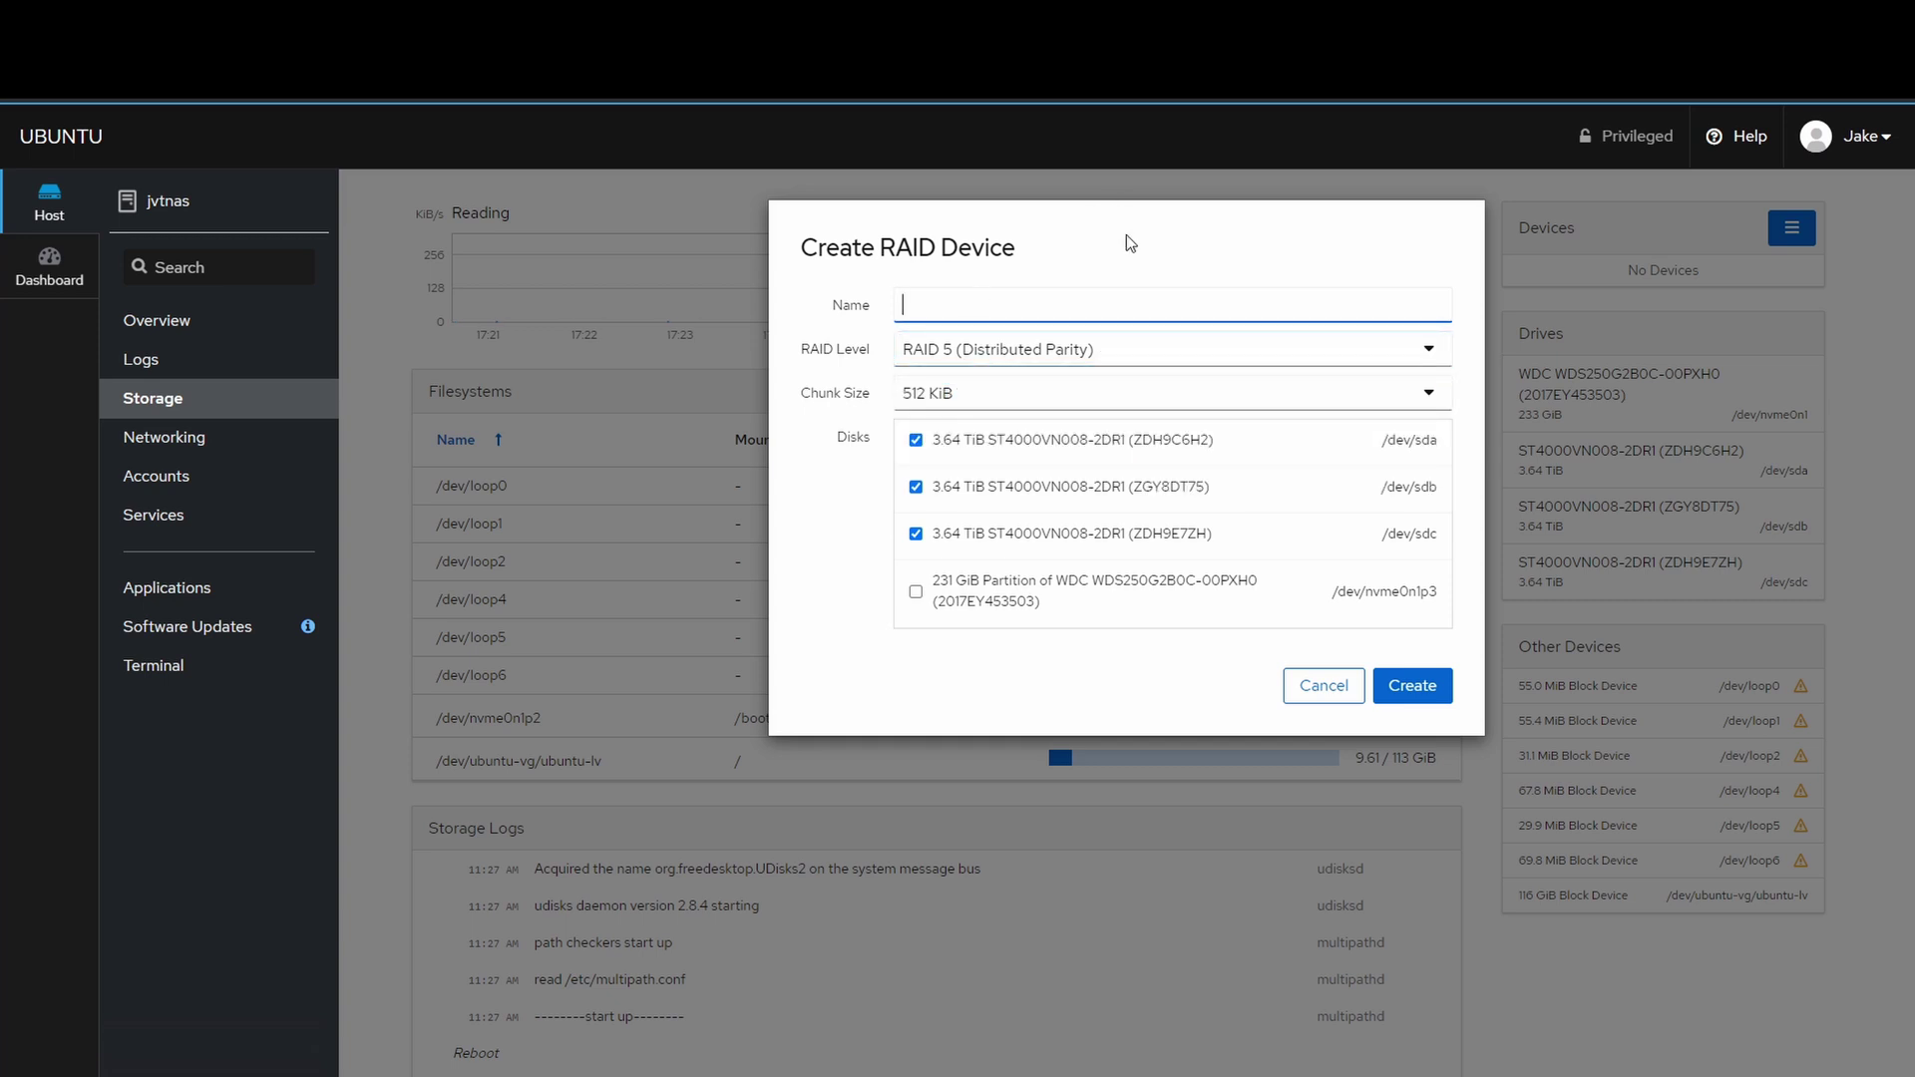
type("JVT_RAID")
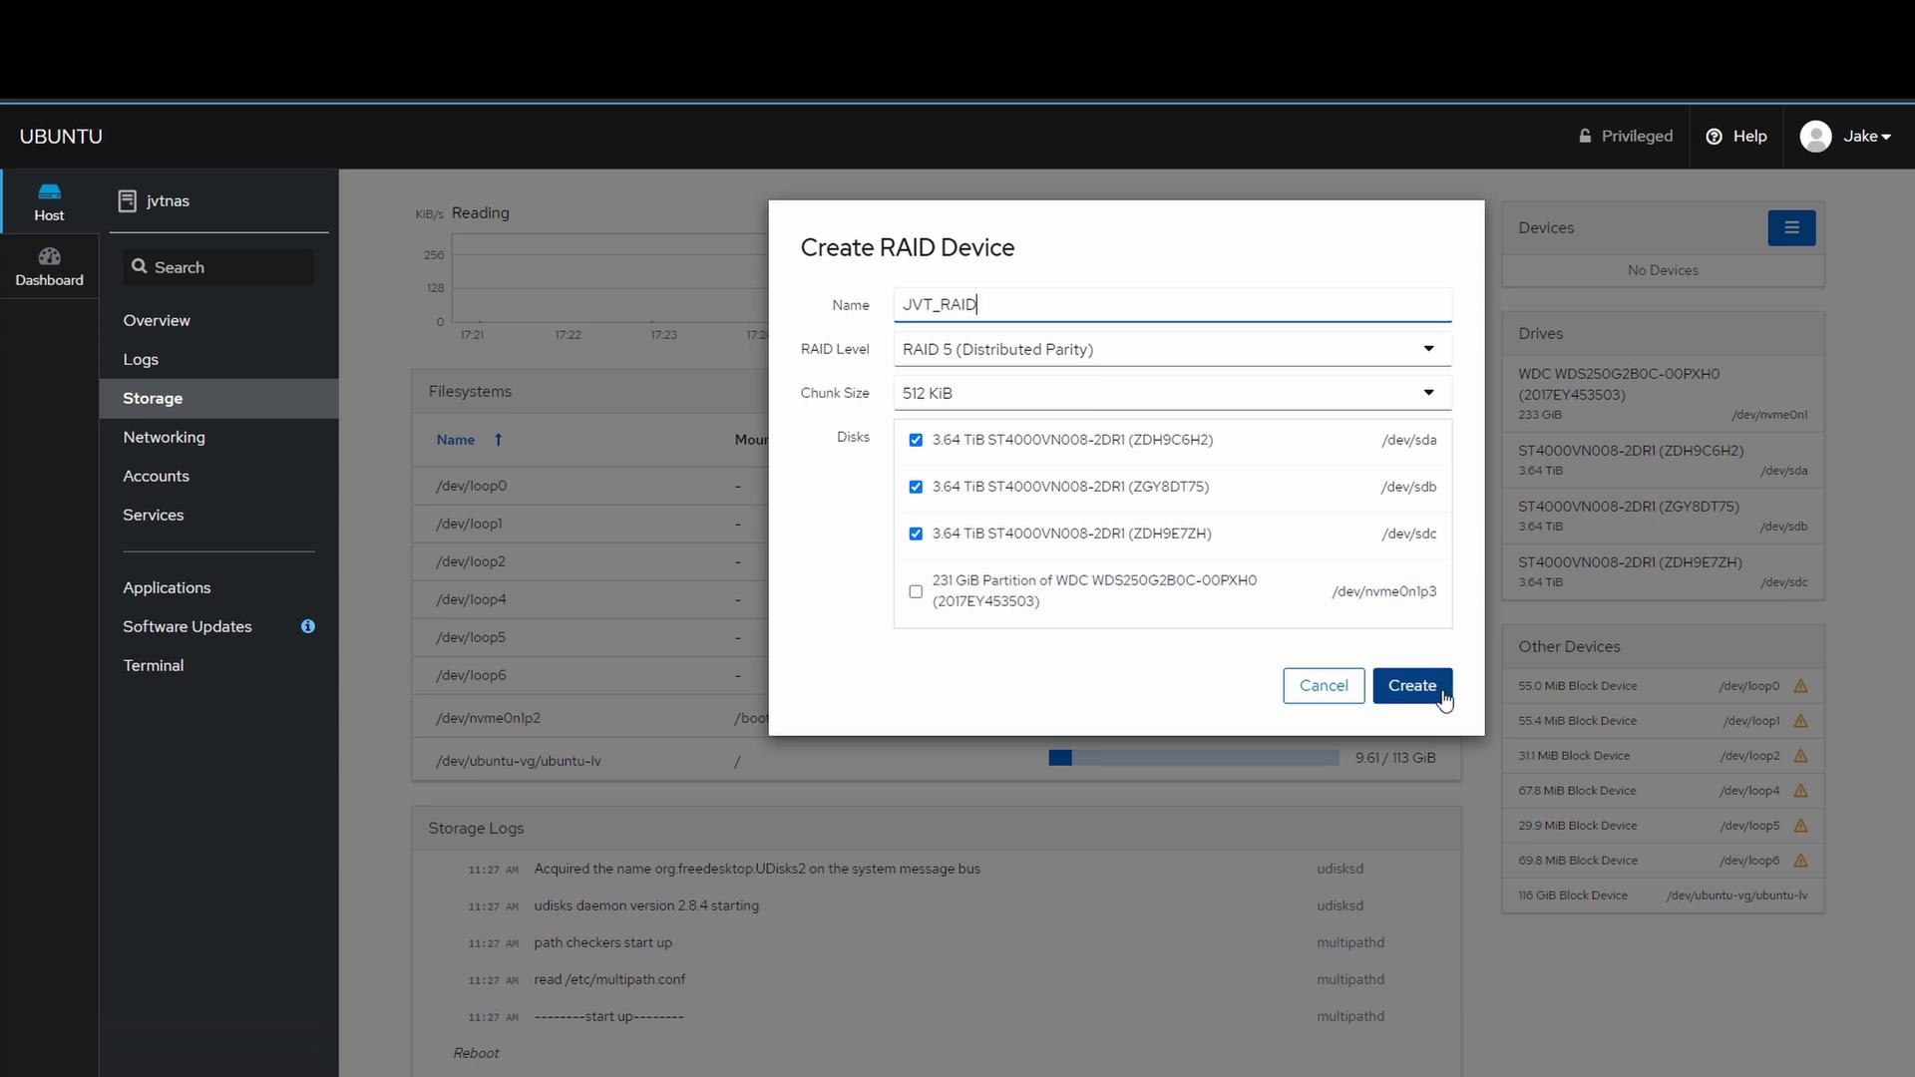
Create the JVT_RAID array and open its 7.28 TiB device details.
left_click(1443, 699)
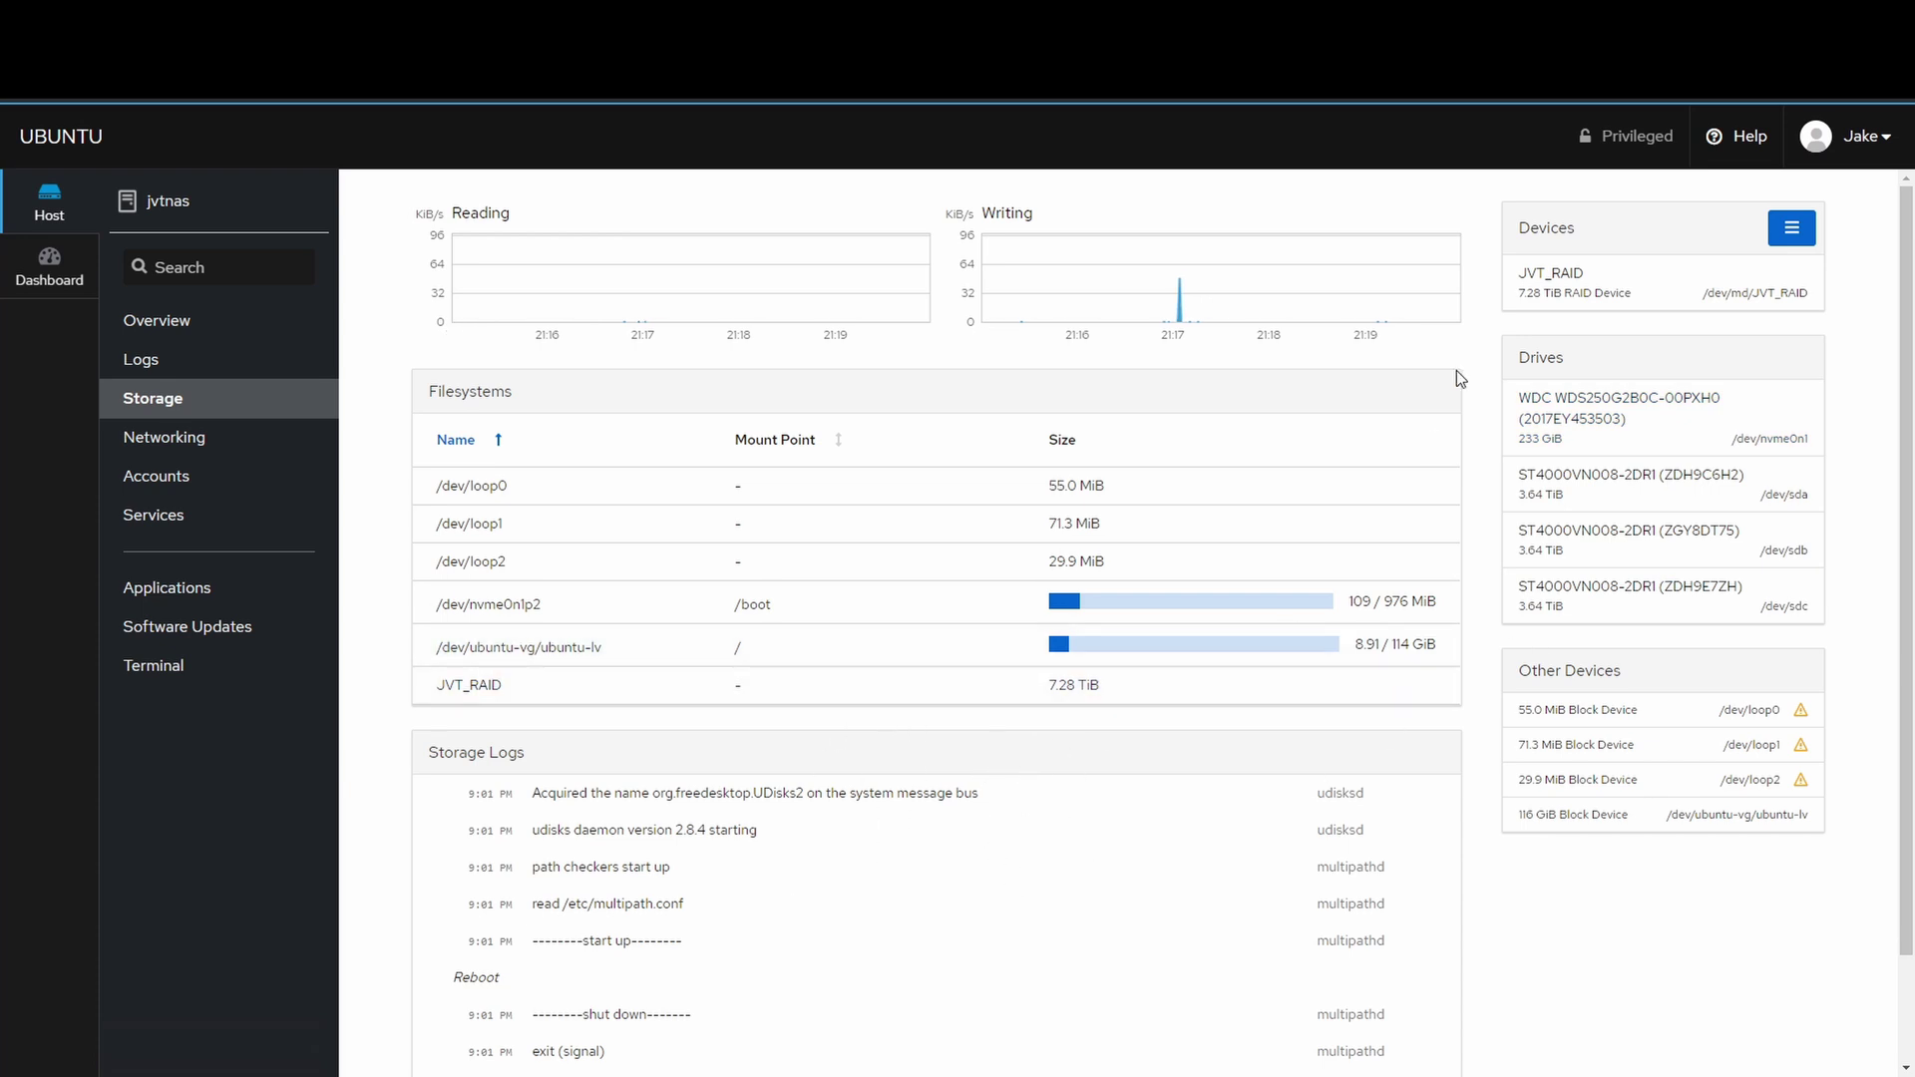
left_click(1608, 279)
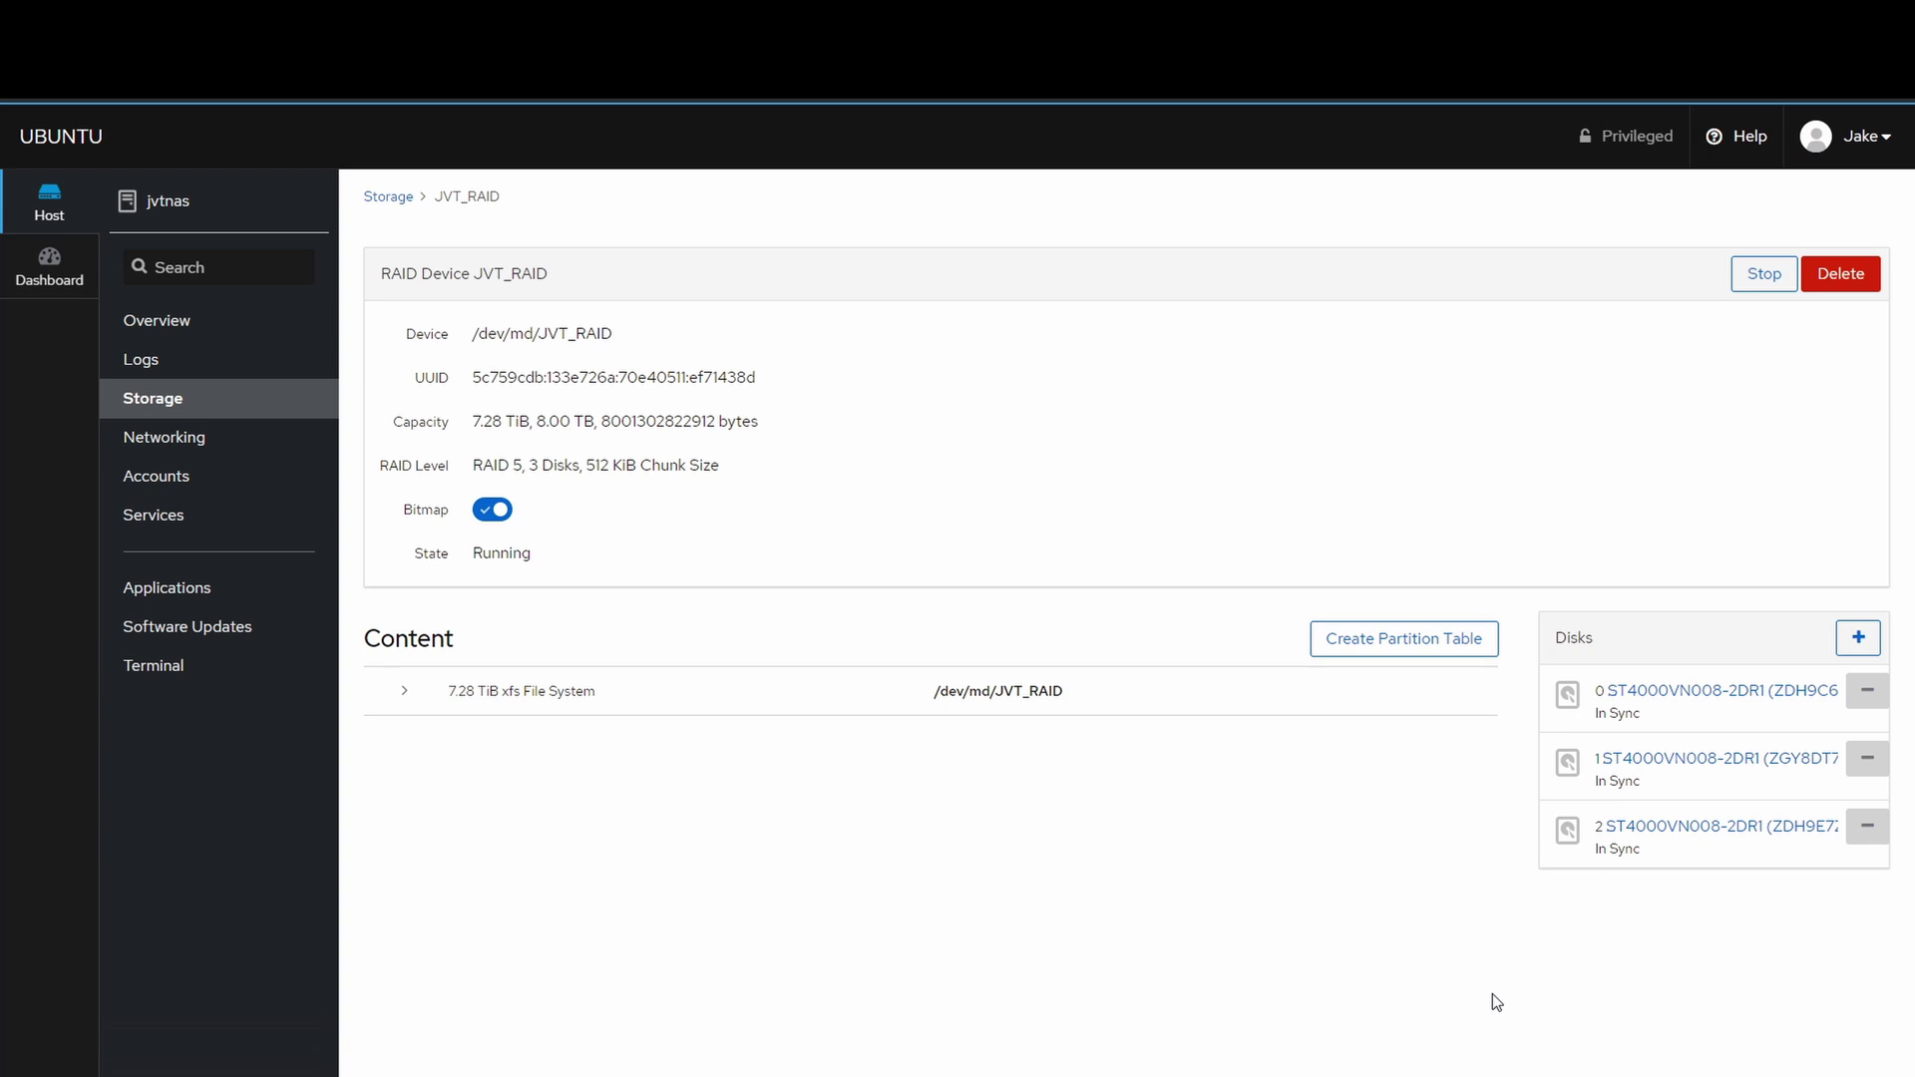
Inspect JVT_RAID's unmounted 7.28 TiB xfs filesystem, then go to the server terminal.
left_click(404, 691)
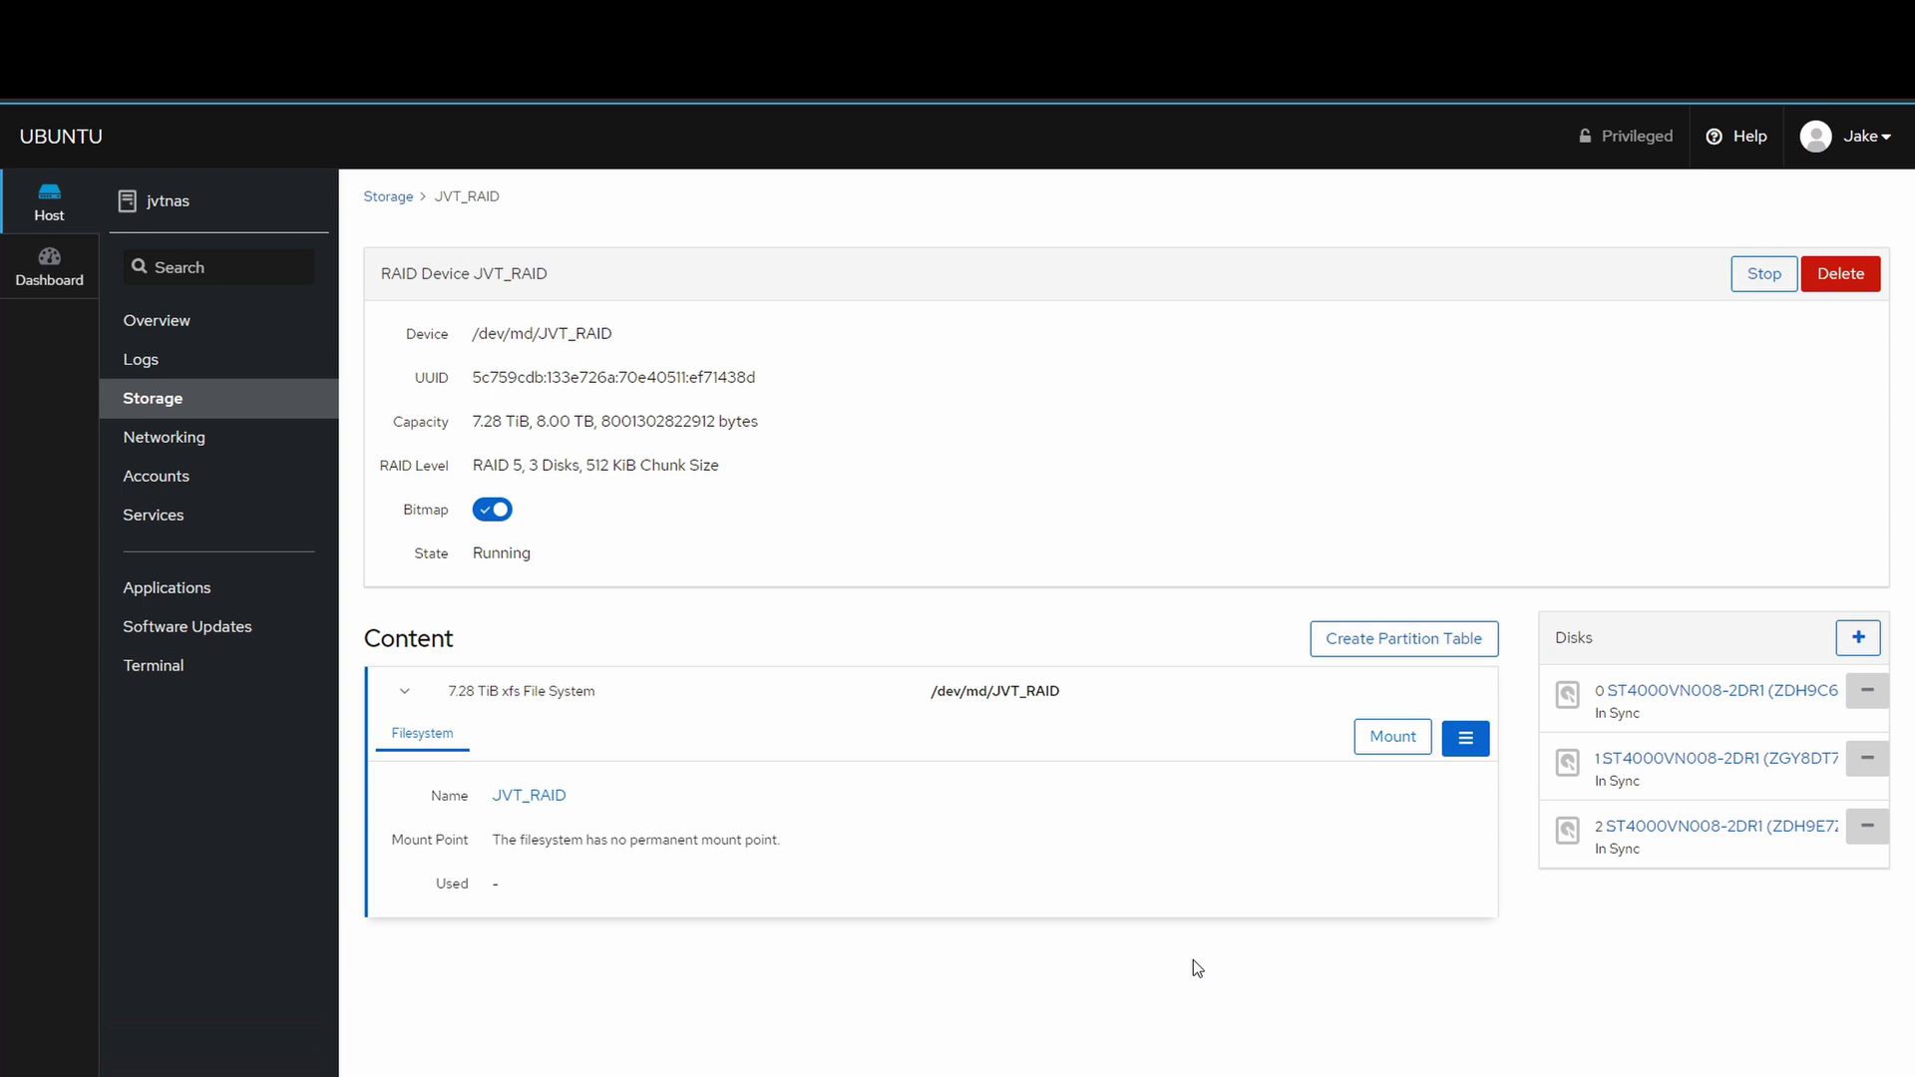
left_click(236, 675)
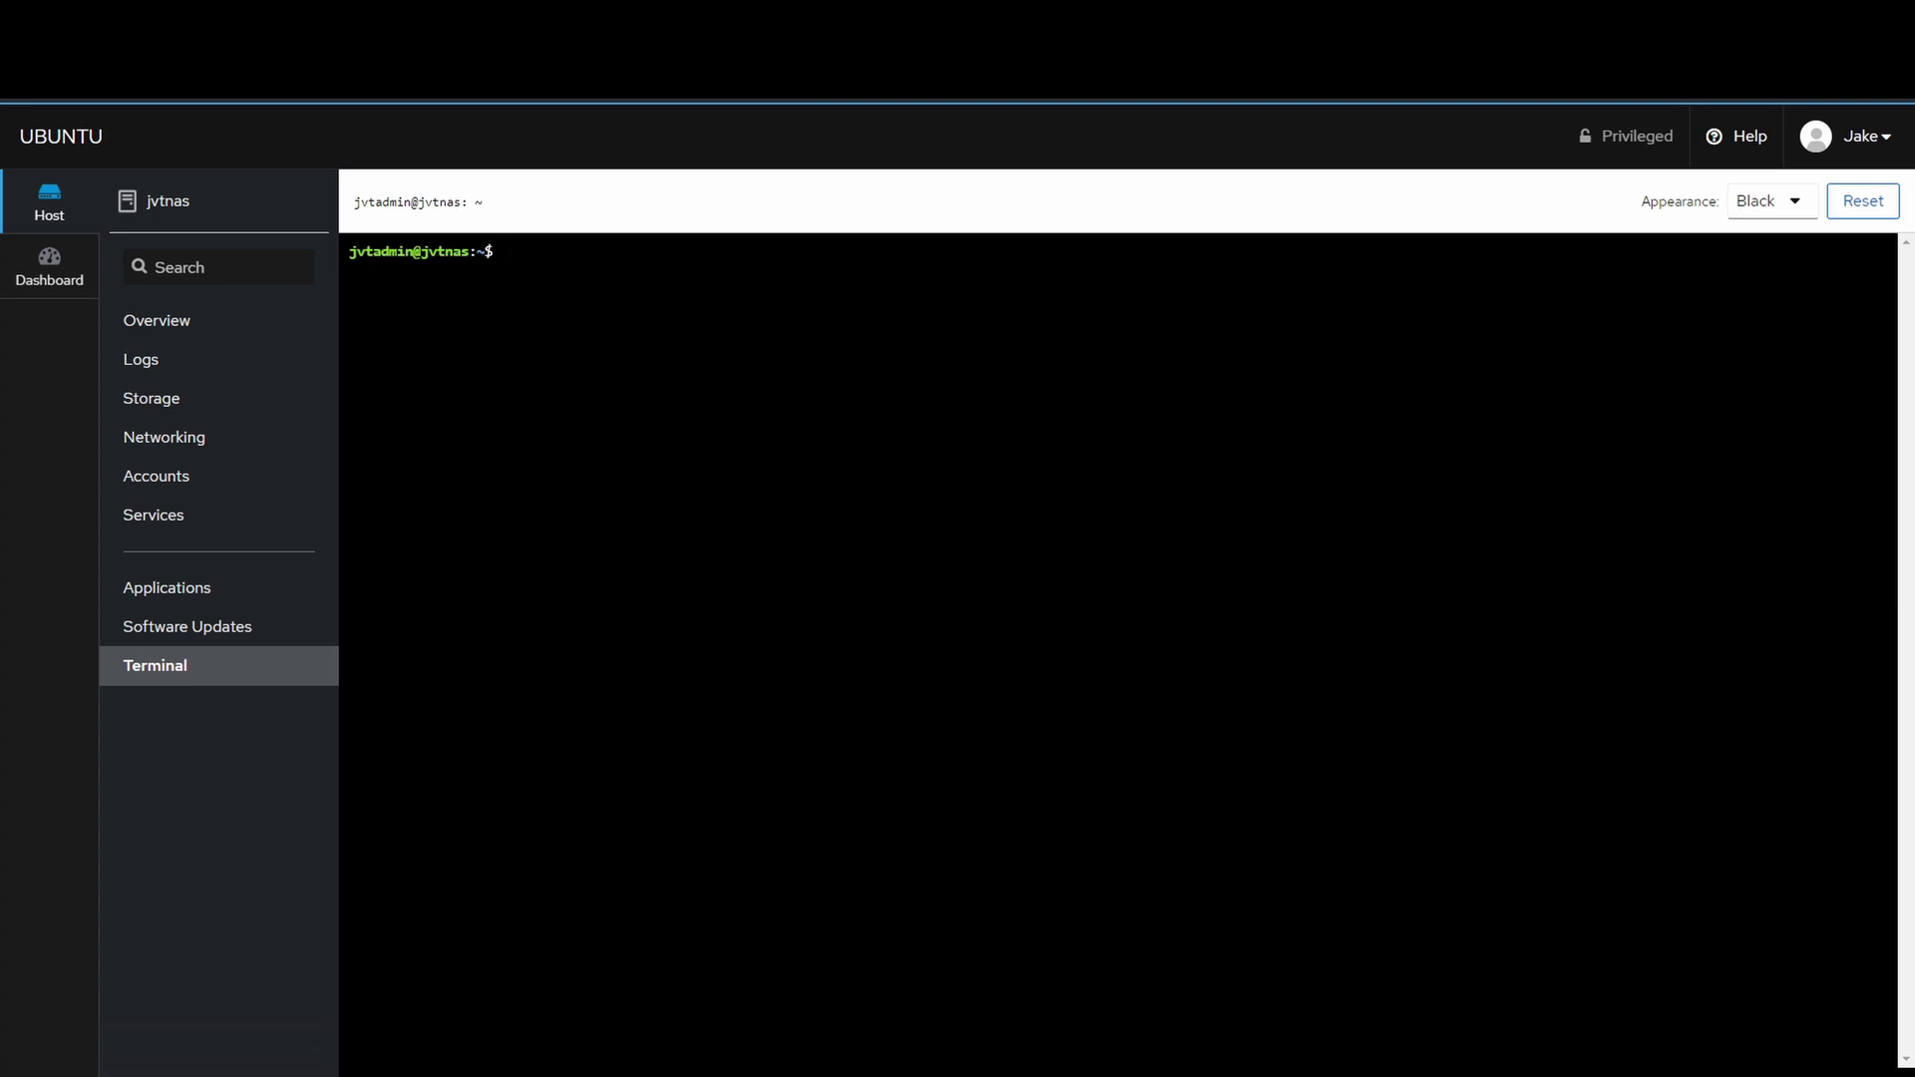
Move up to the root directory with cd .. twice and list it with ls -a.
type("cd ..")
key("Return")
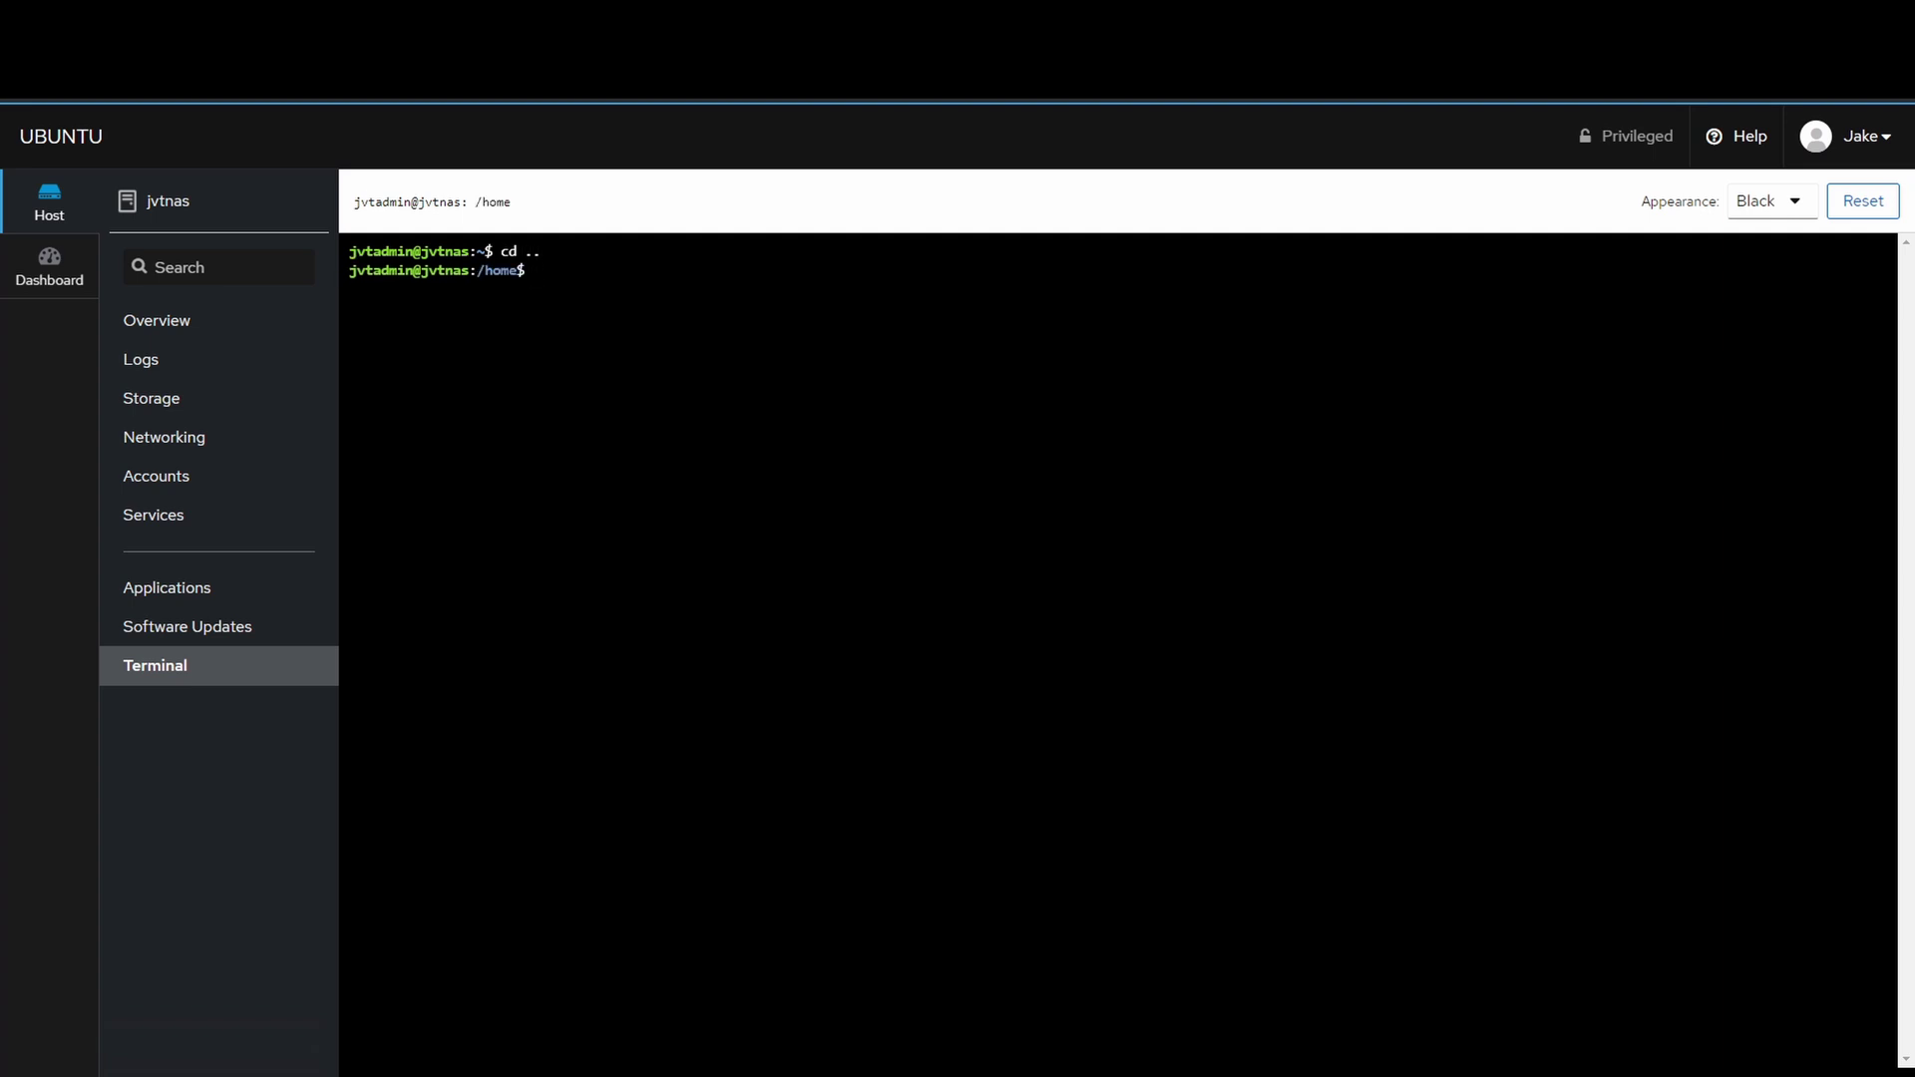
type("cd ..")
key("Return")
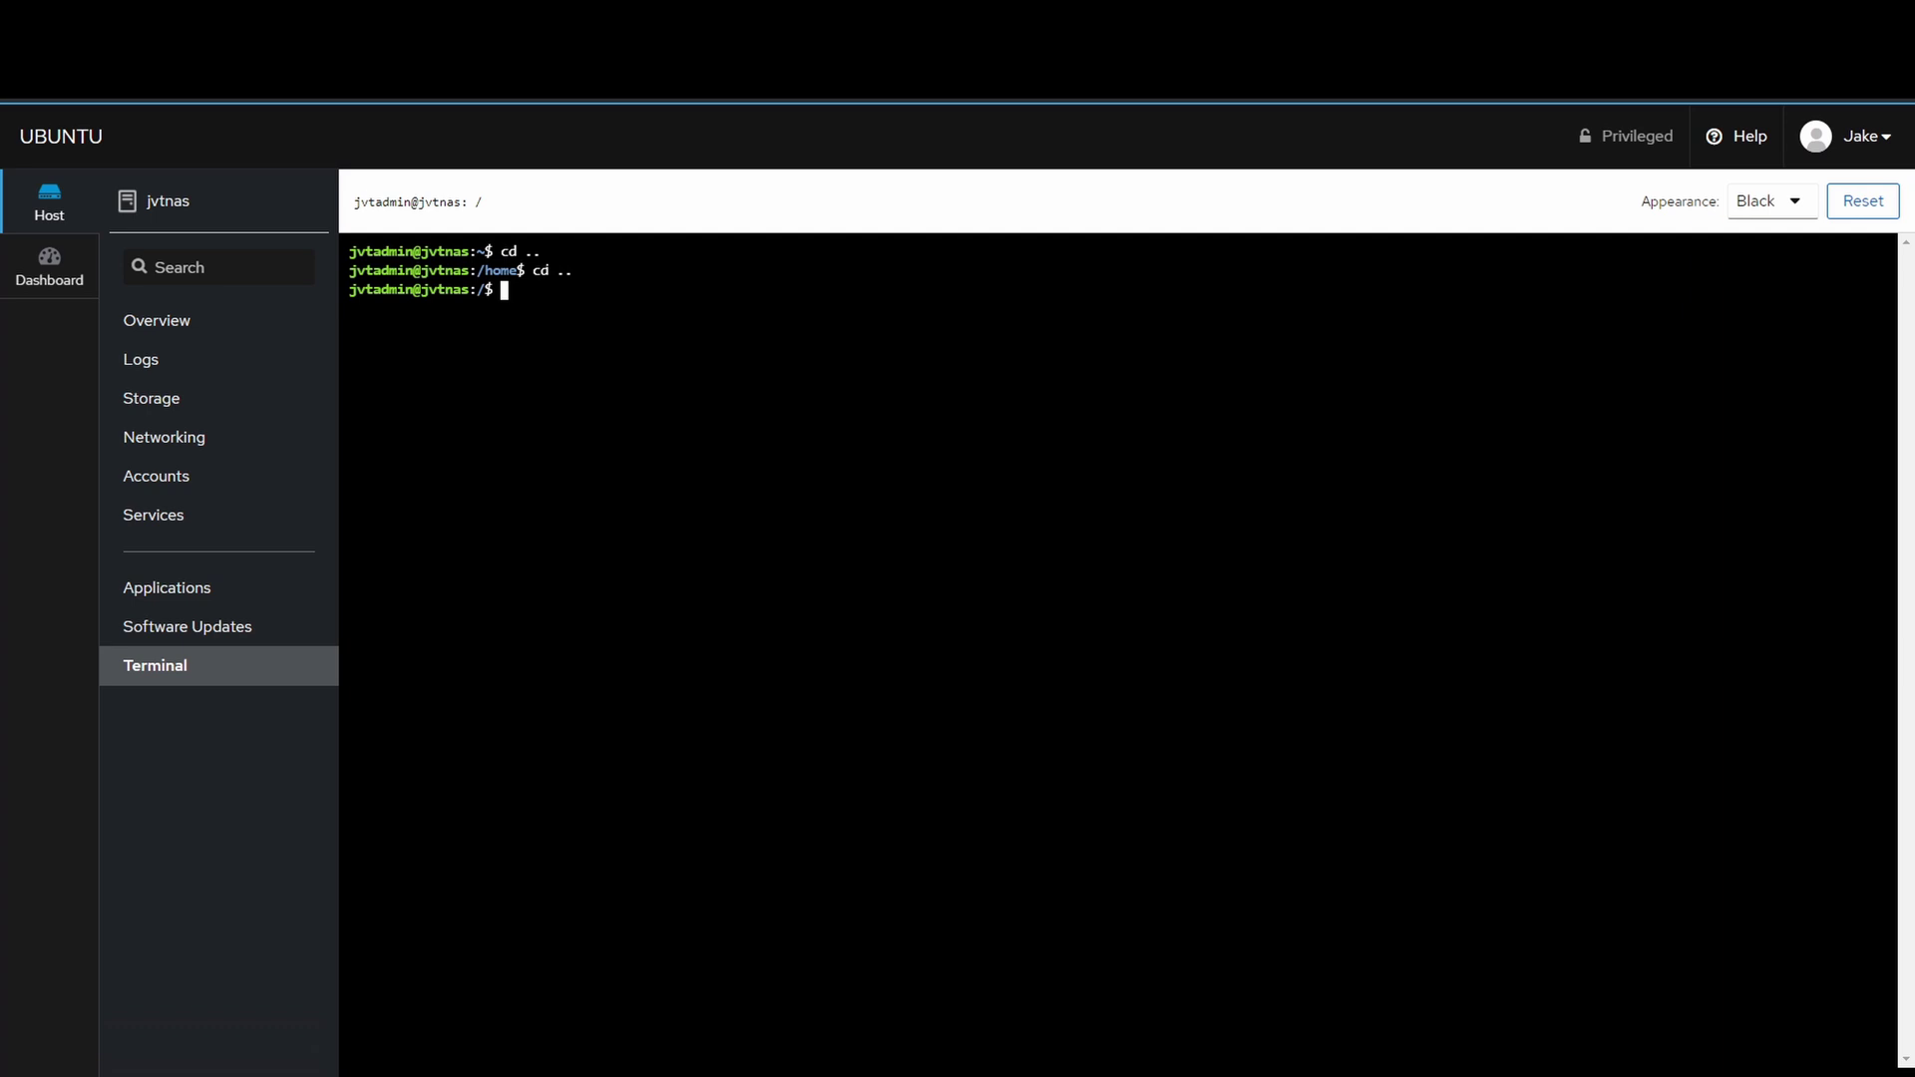
type("ls -a")
key("Return")
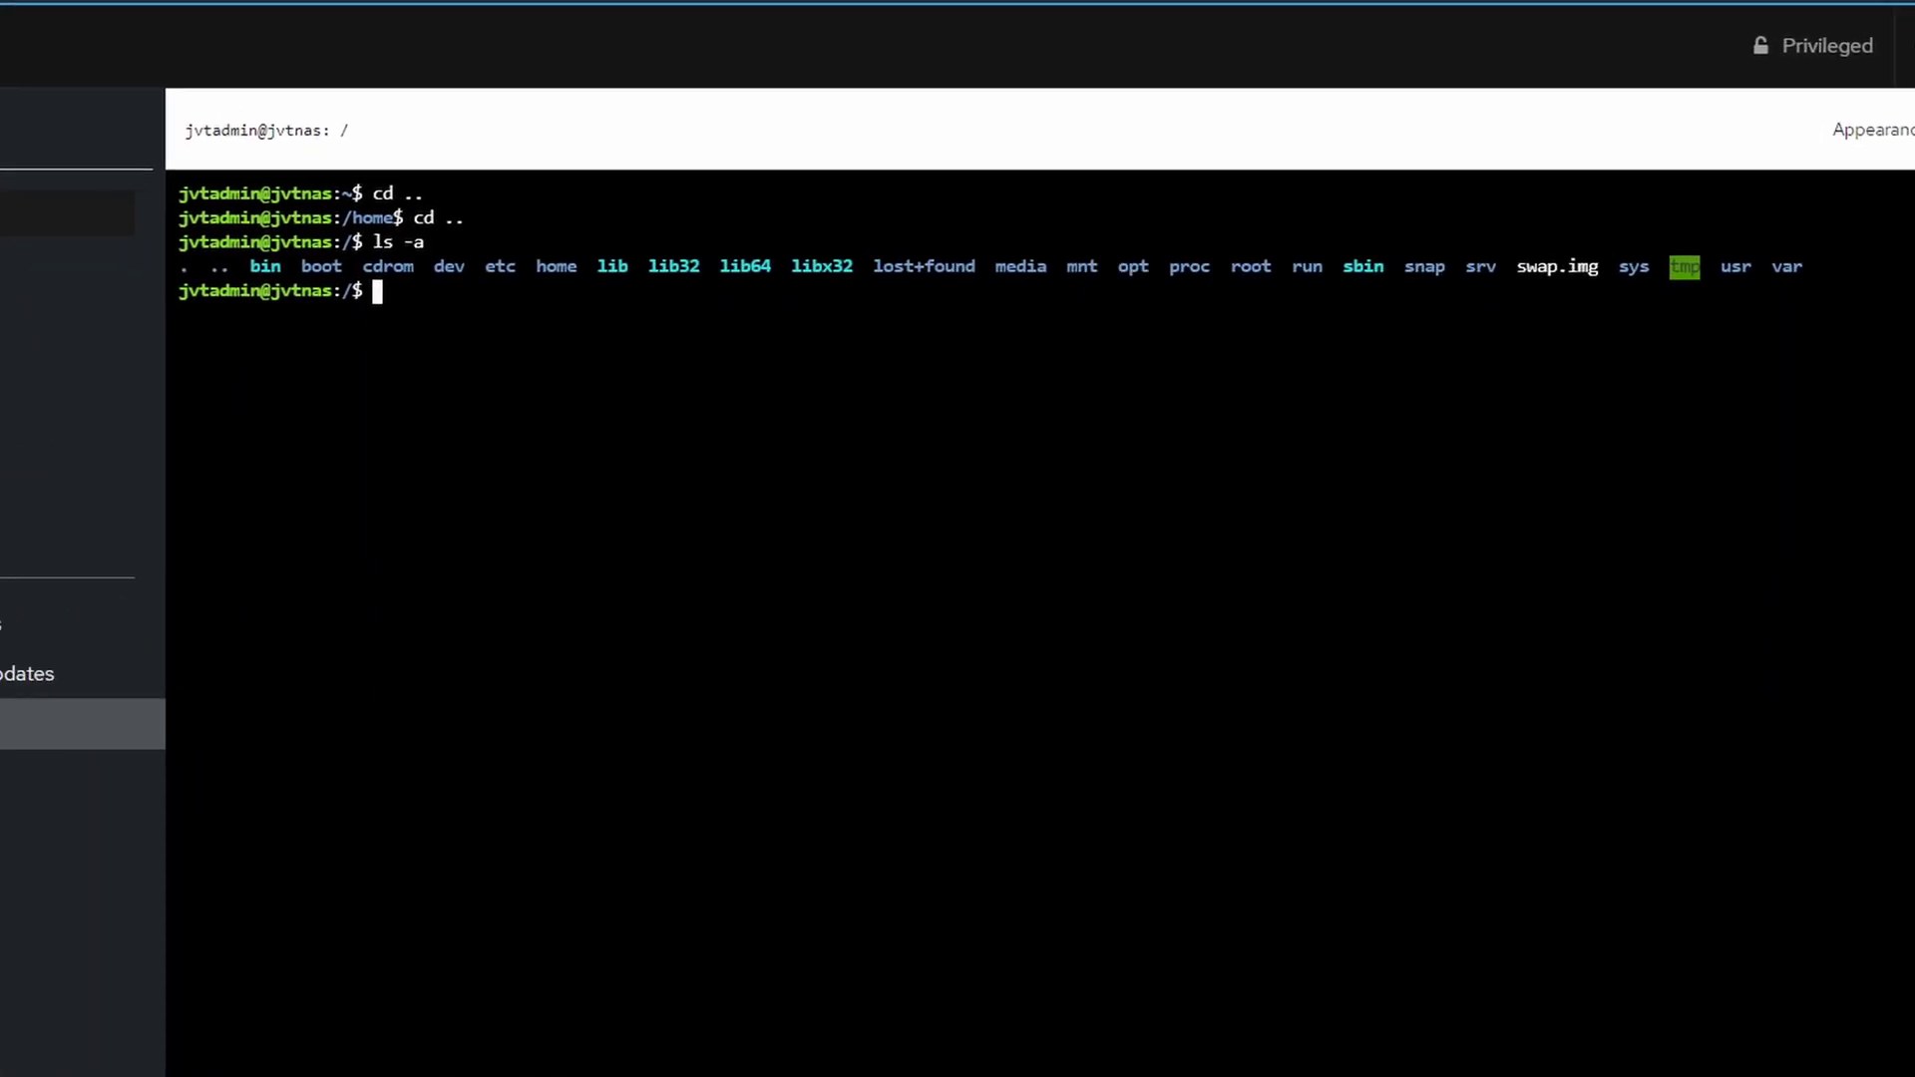
Create the RAID folder with sudo mkdir RAID, confirm it in the listing, and return to Storage.
type("sudo m")
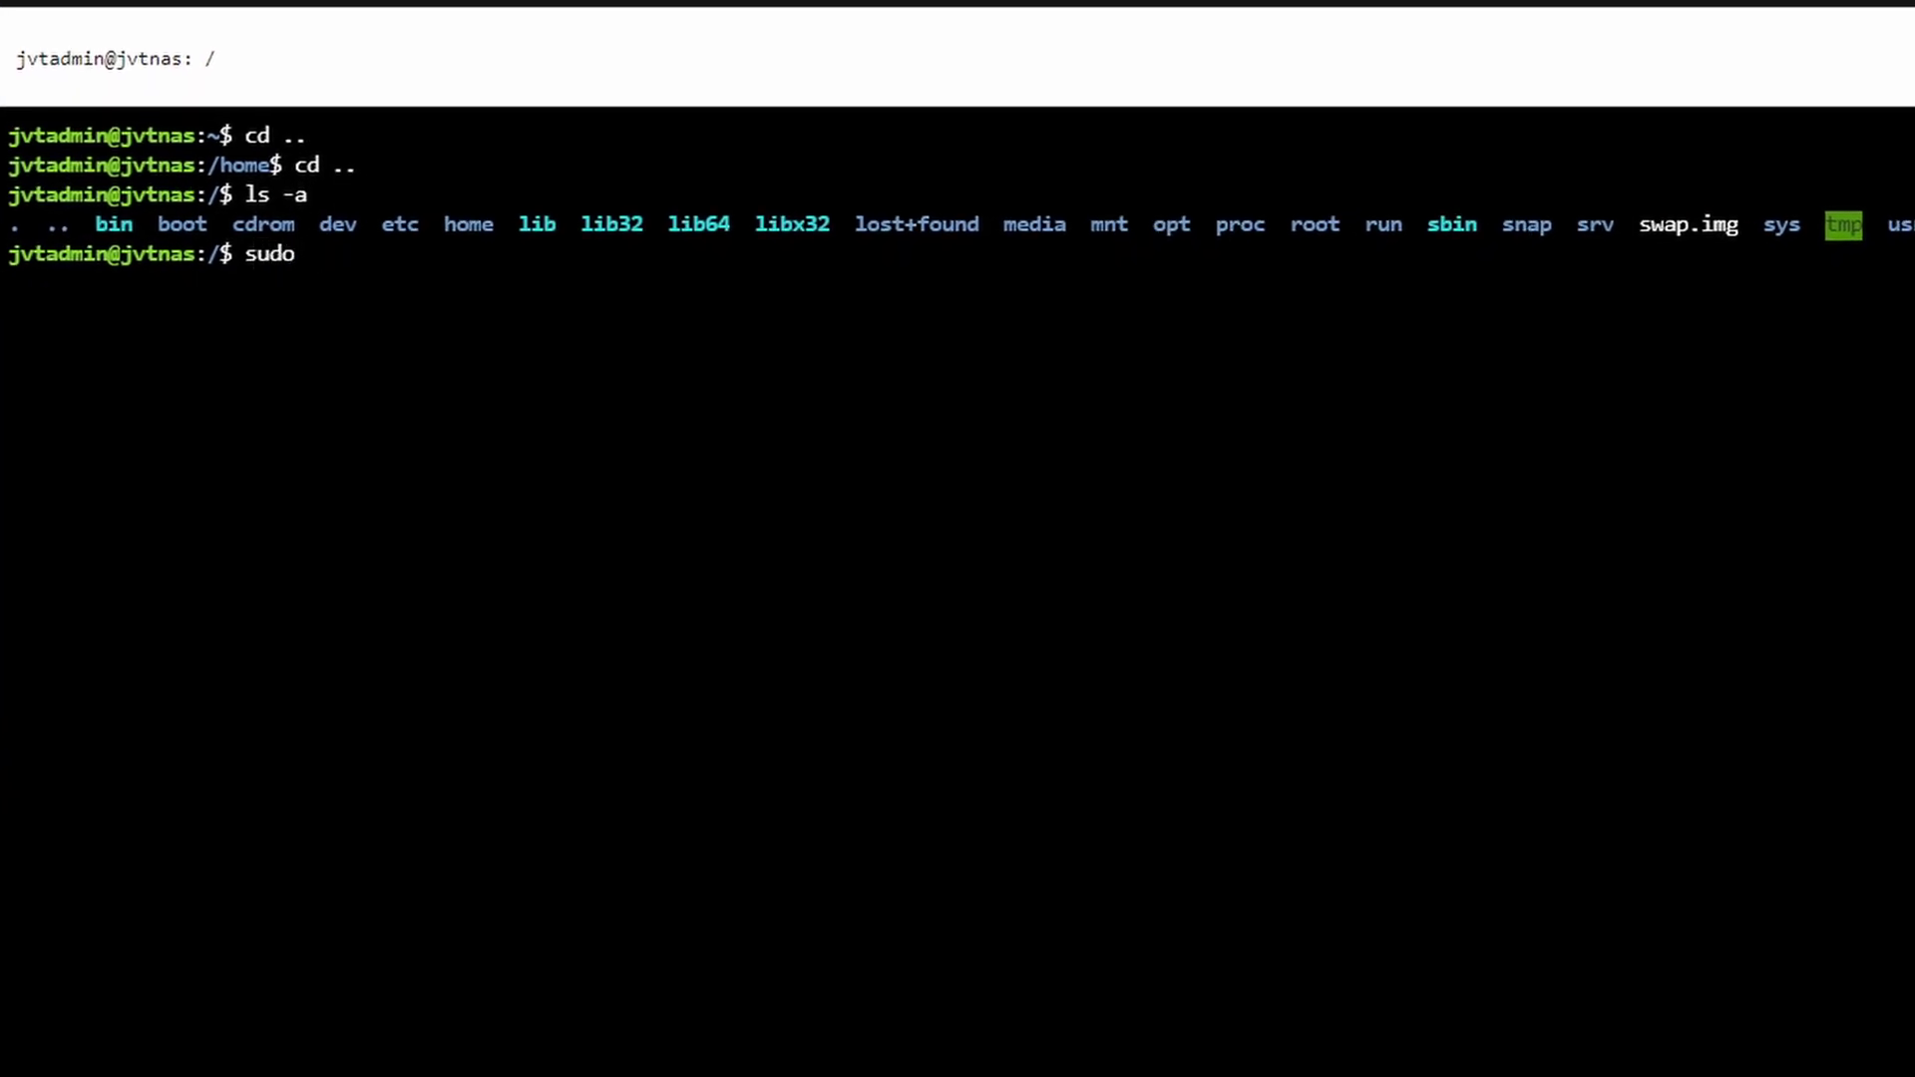
type("kdir RAID")
key("Return")
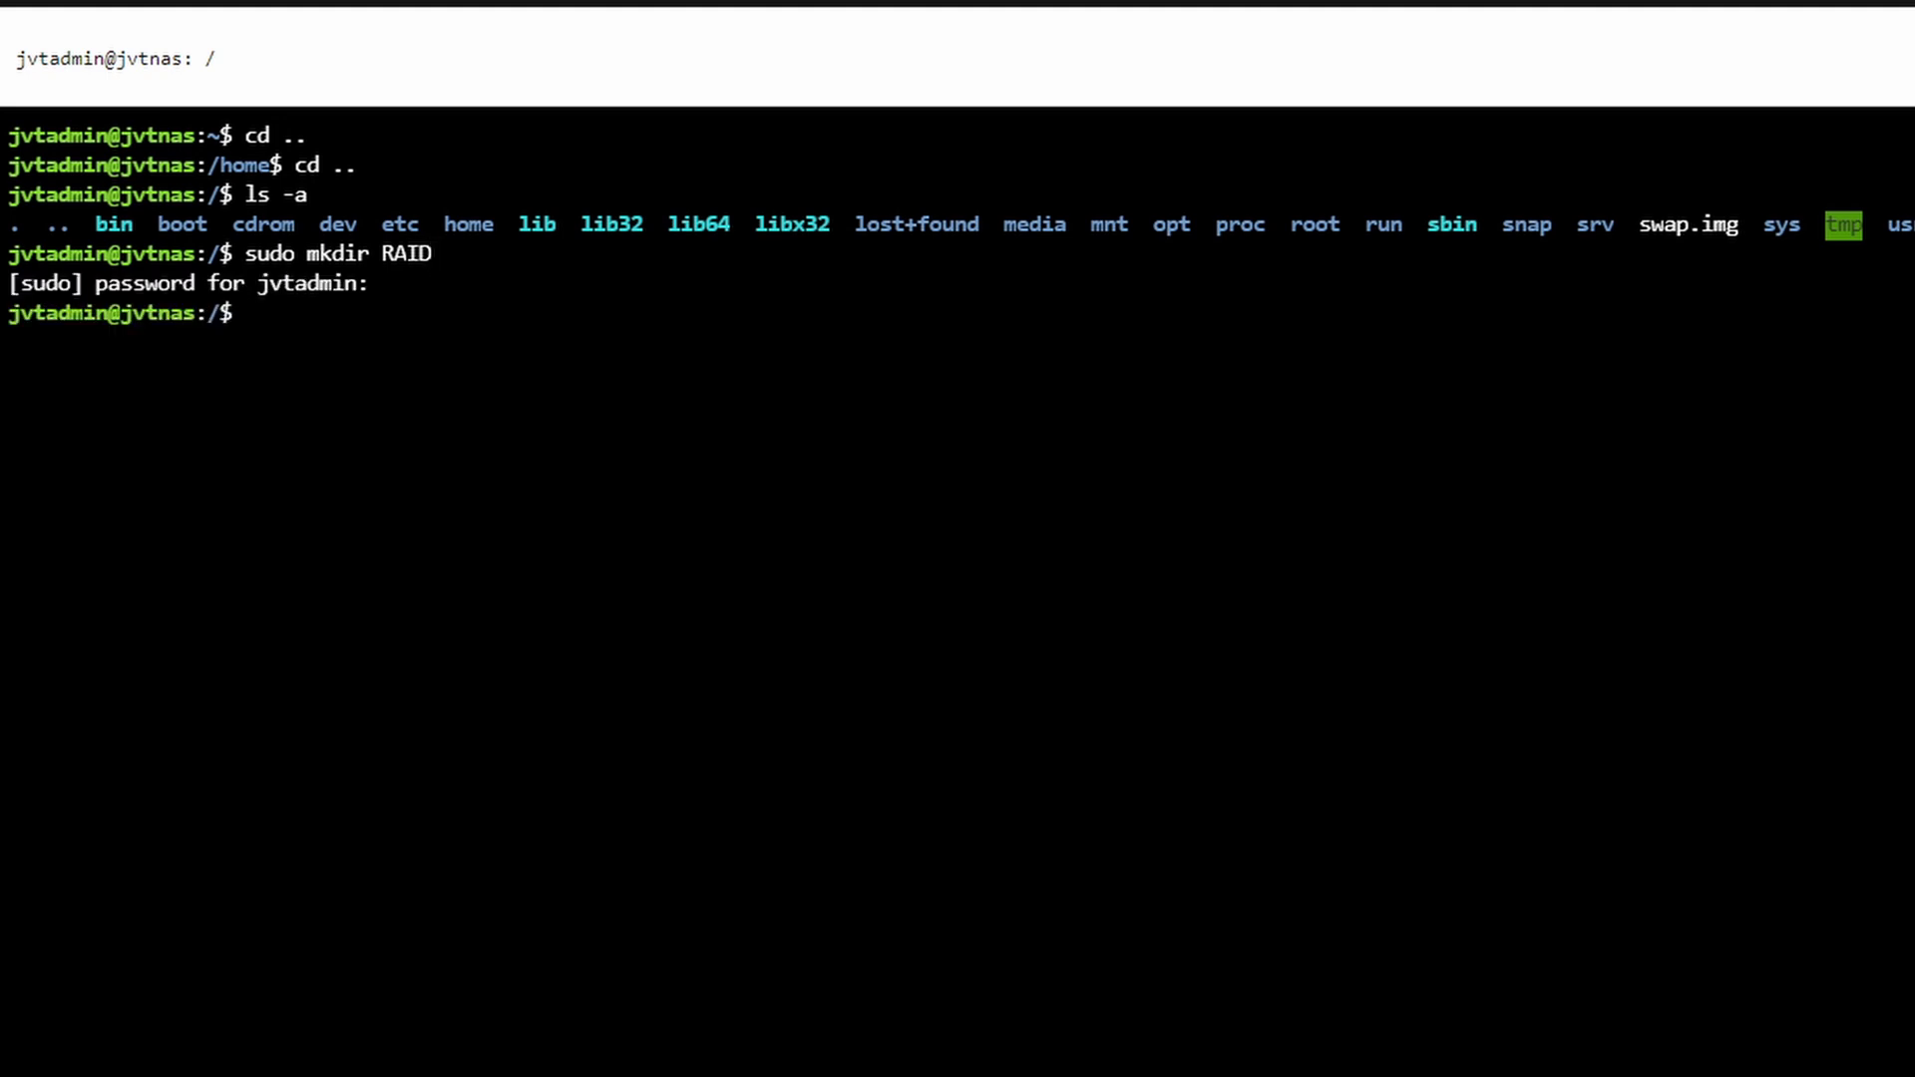
key("Up")
key("Up")
key("Return")
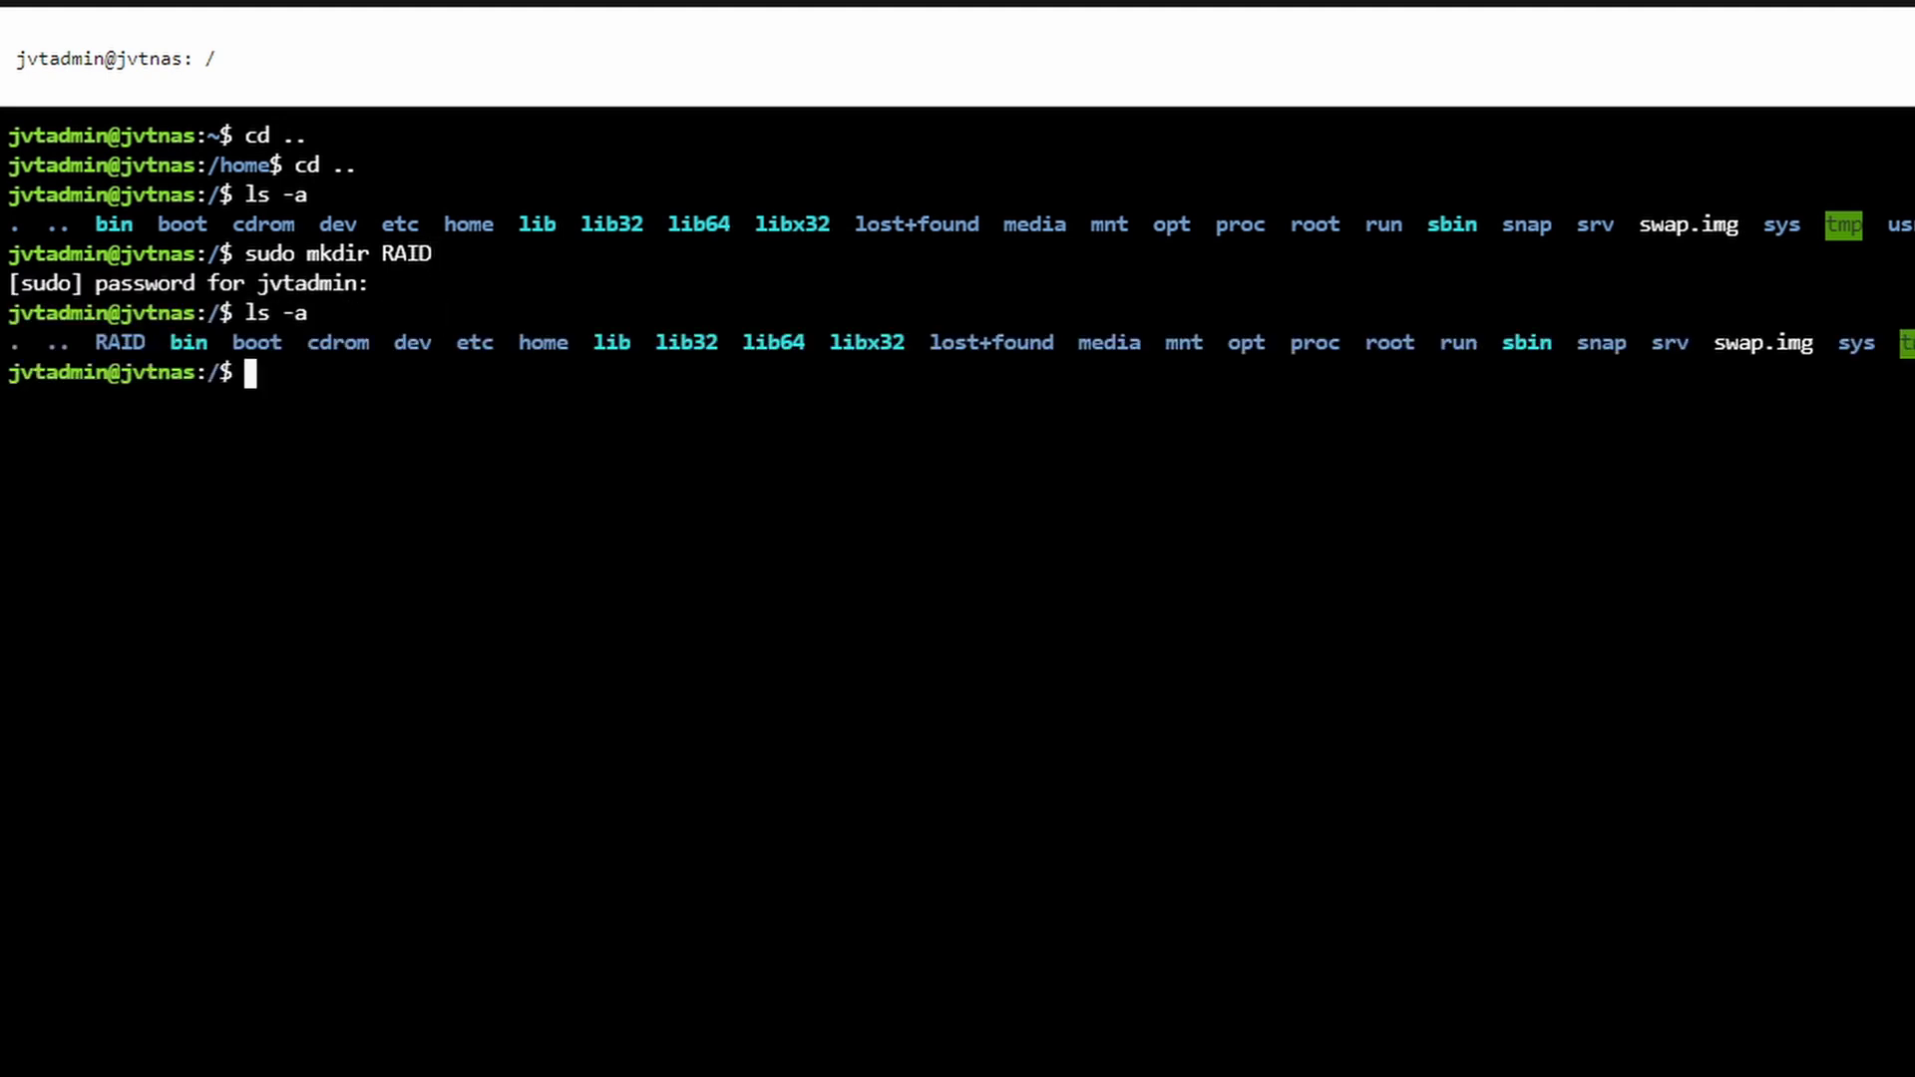
left_click_drag(84, 343, 147, 343)
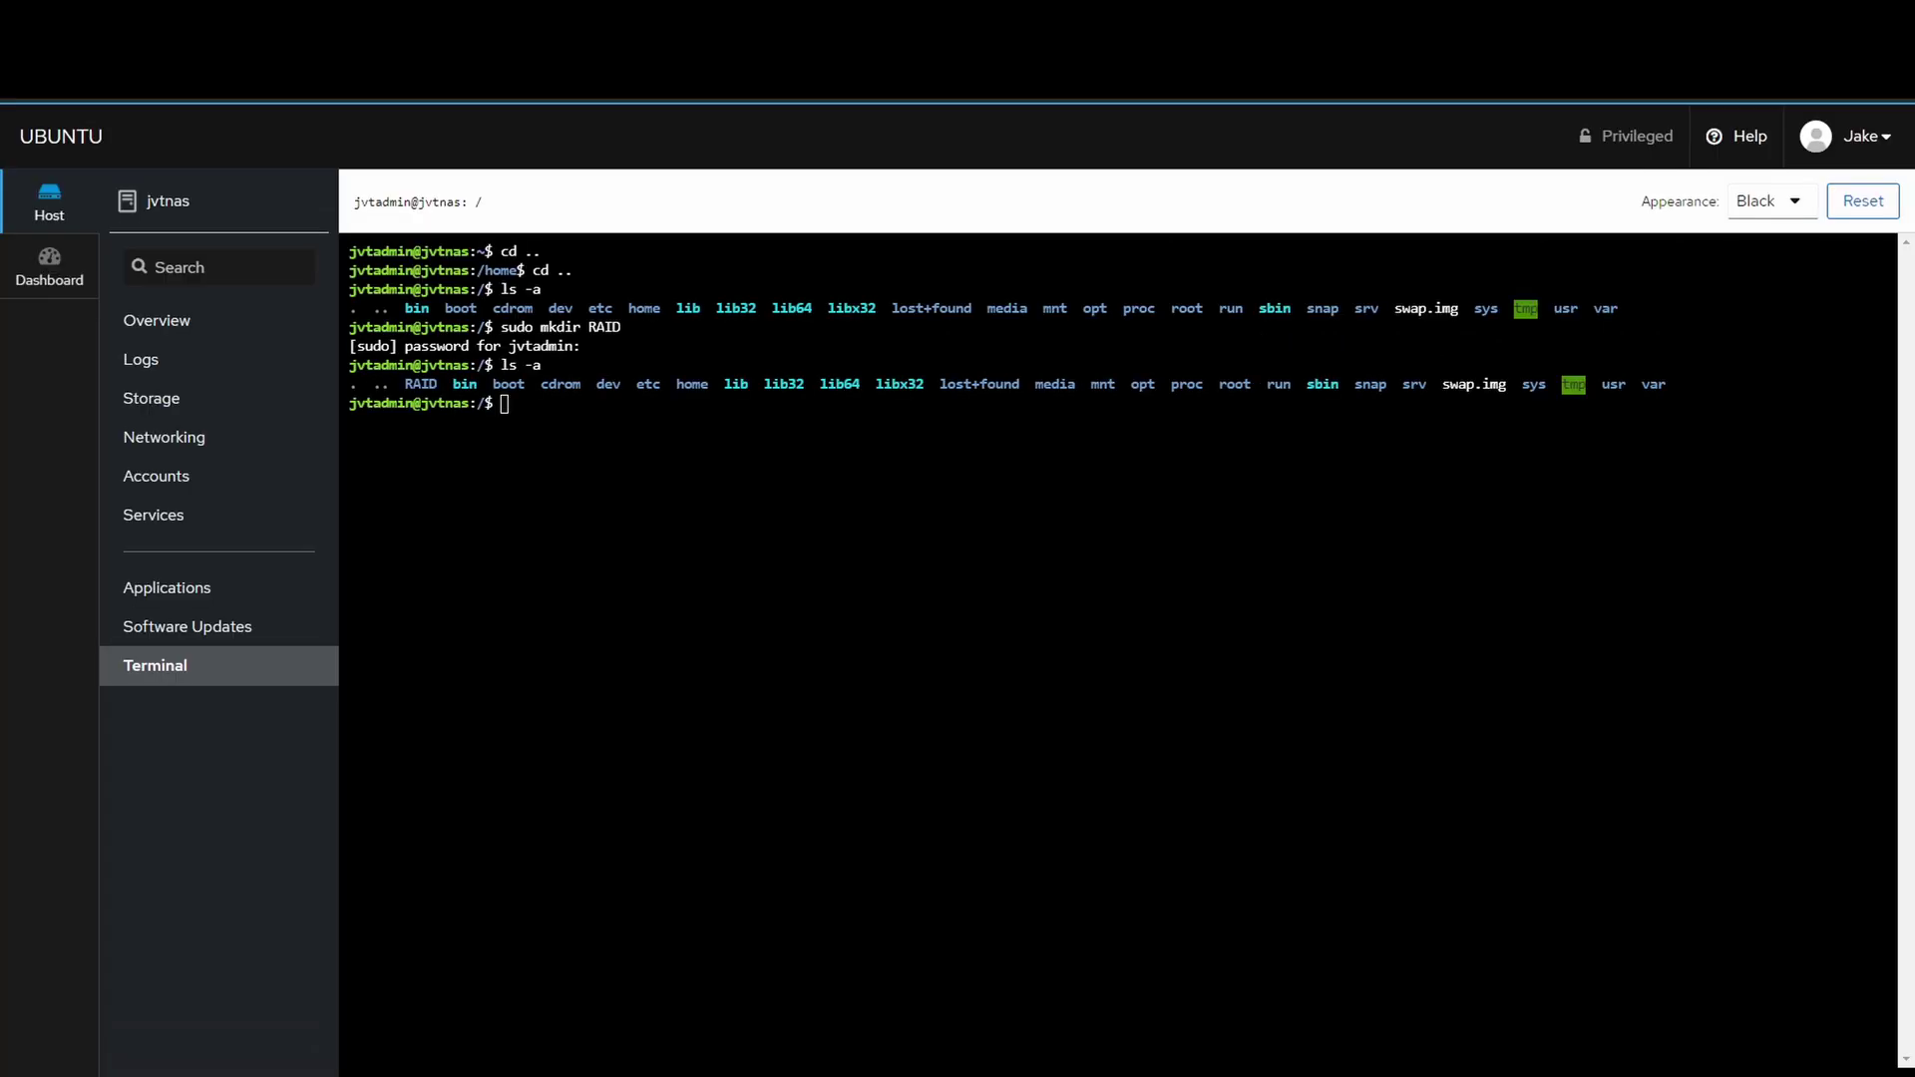
left_click(303, 406)
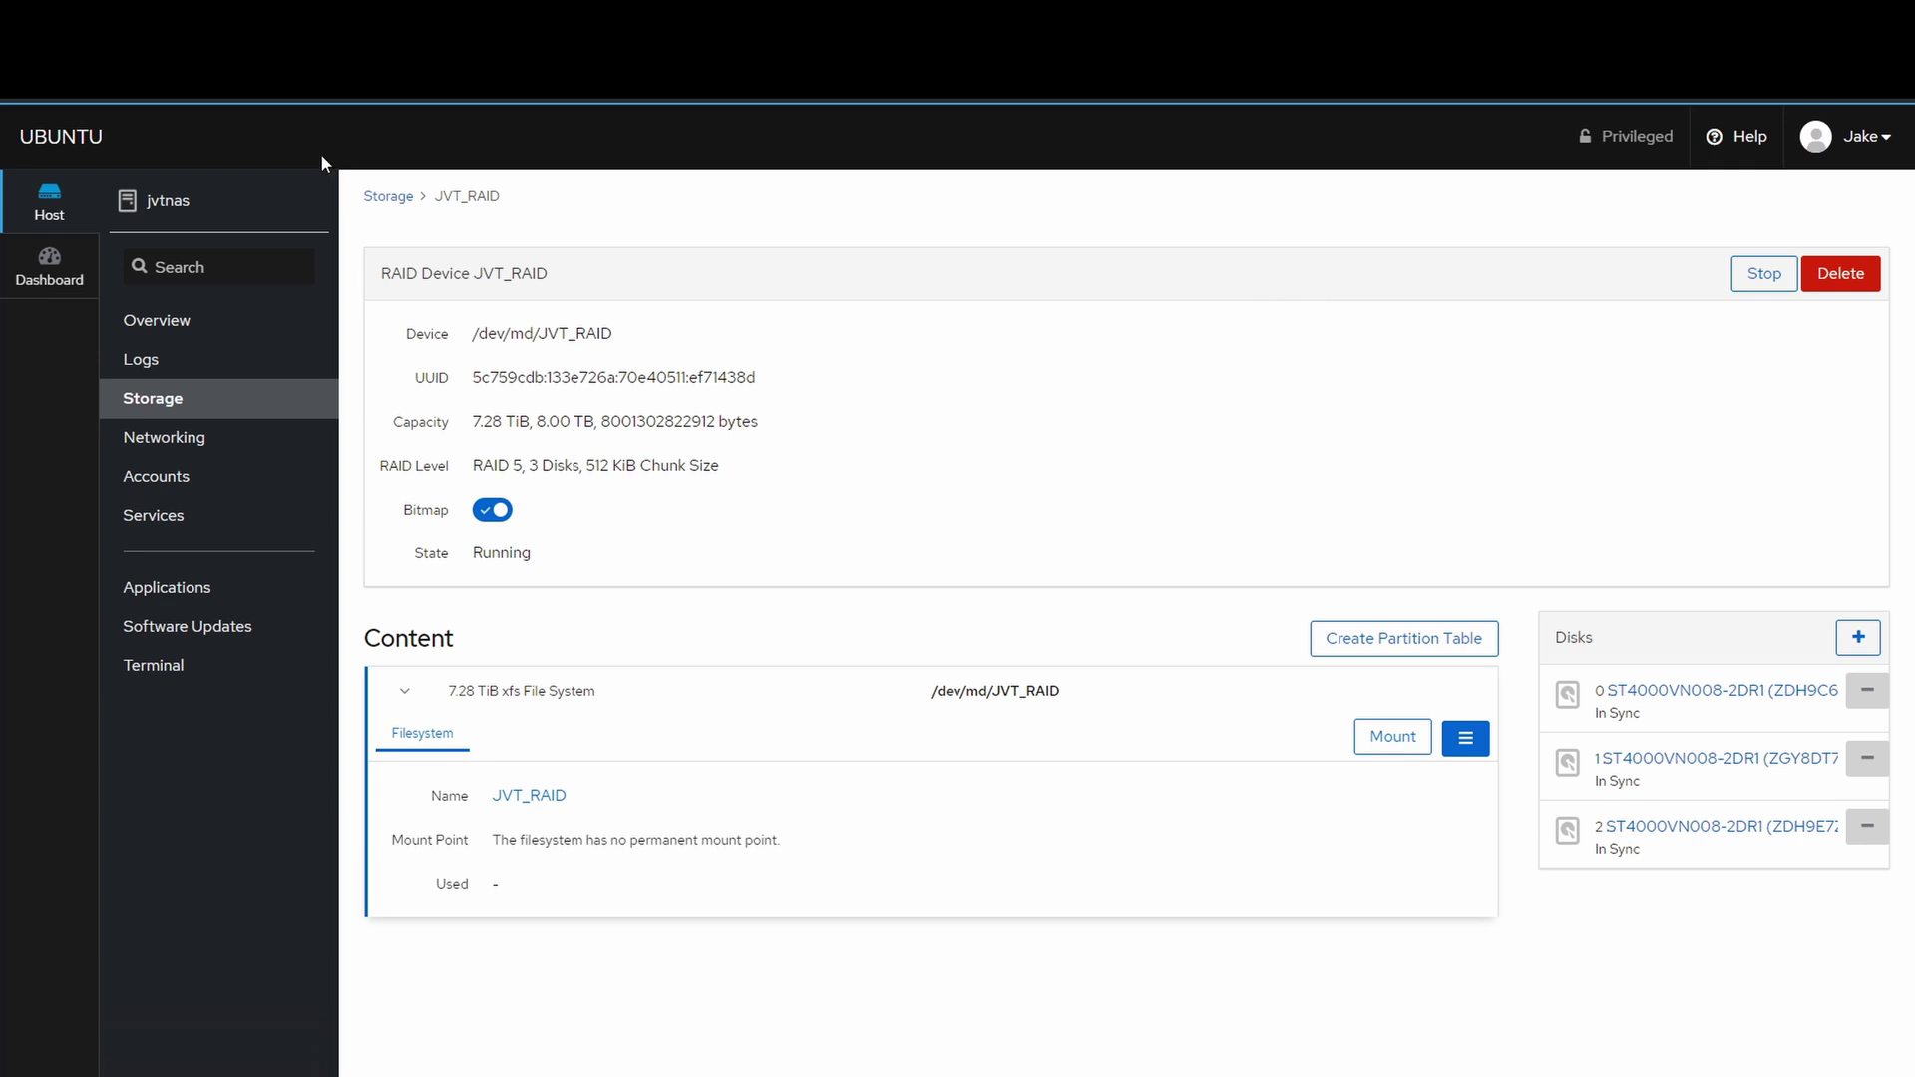
left_click(391, 196)
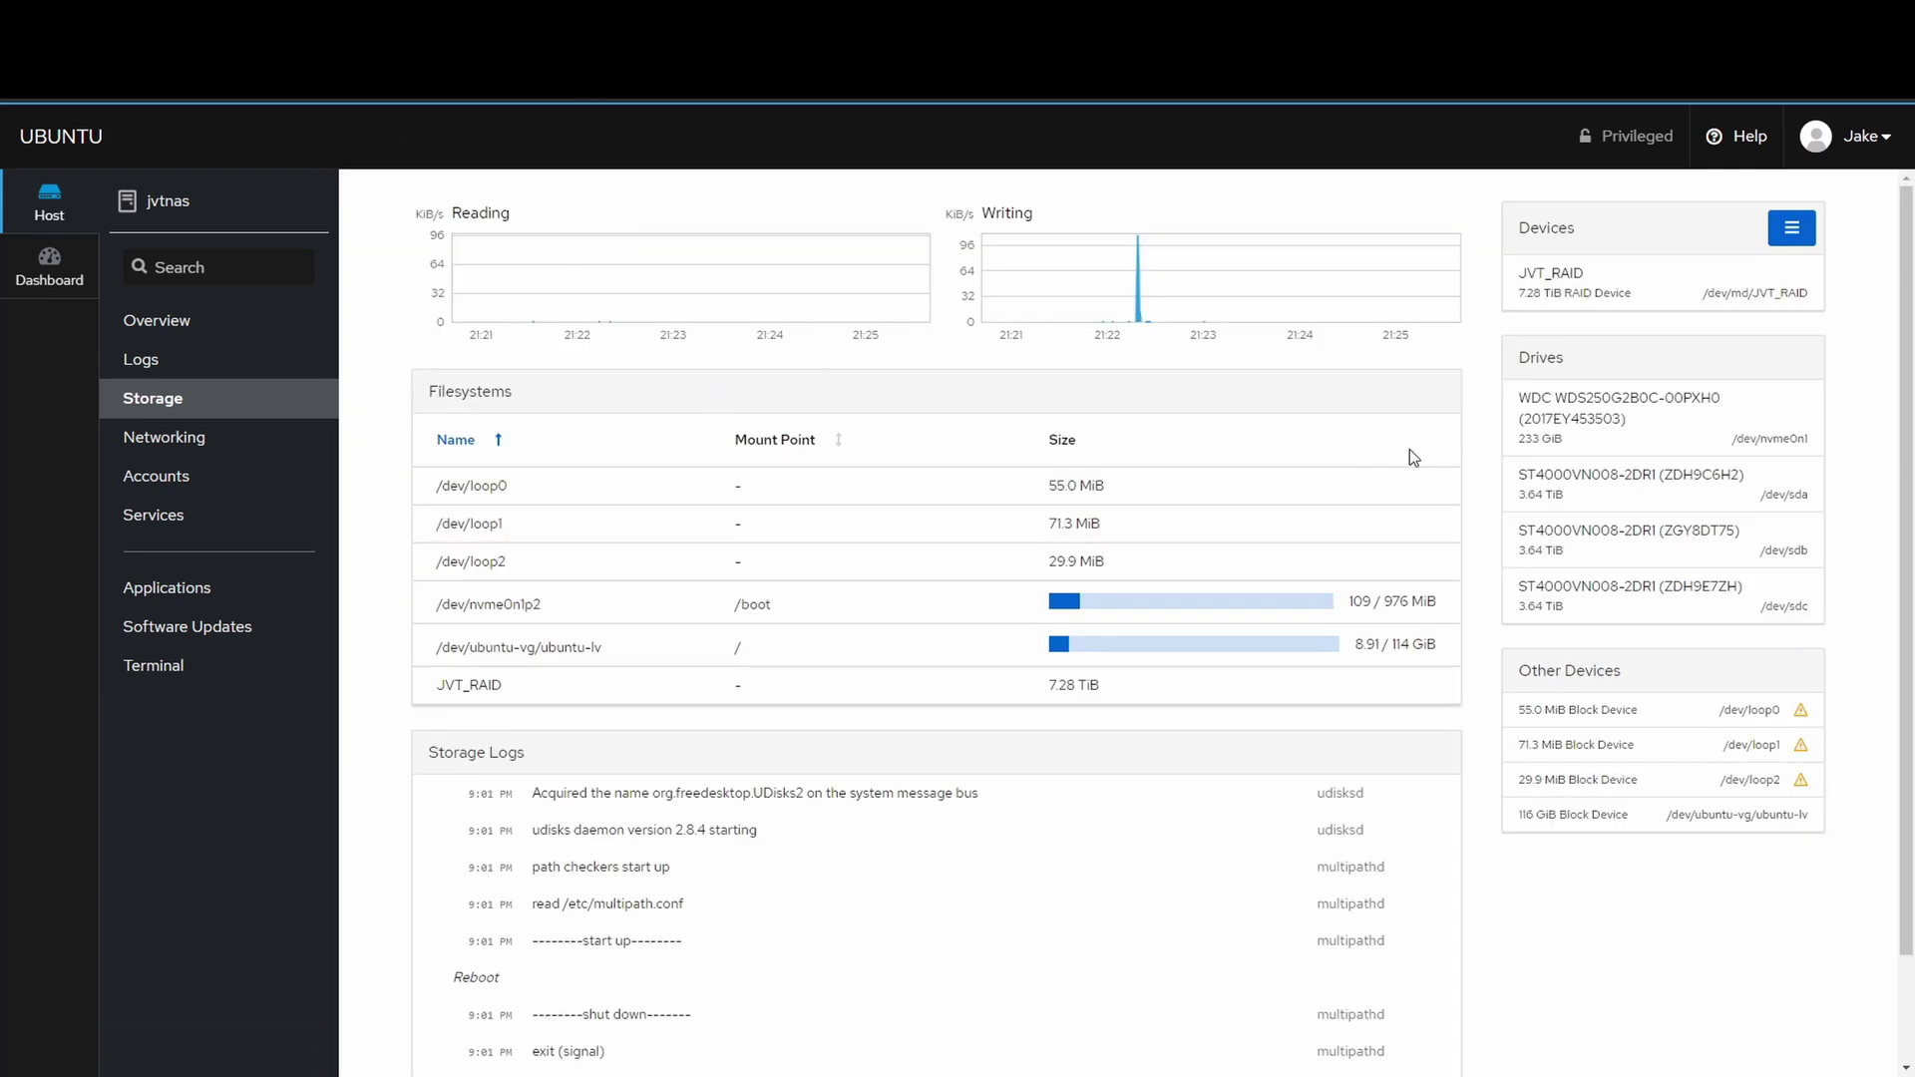
Mount JVT_RAID's xfs filesystem at the /RAID mount point.
left_click(1589, 290)
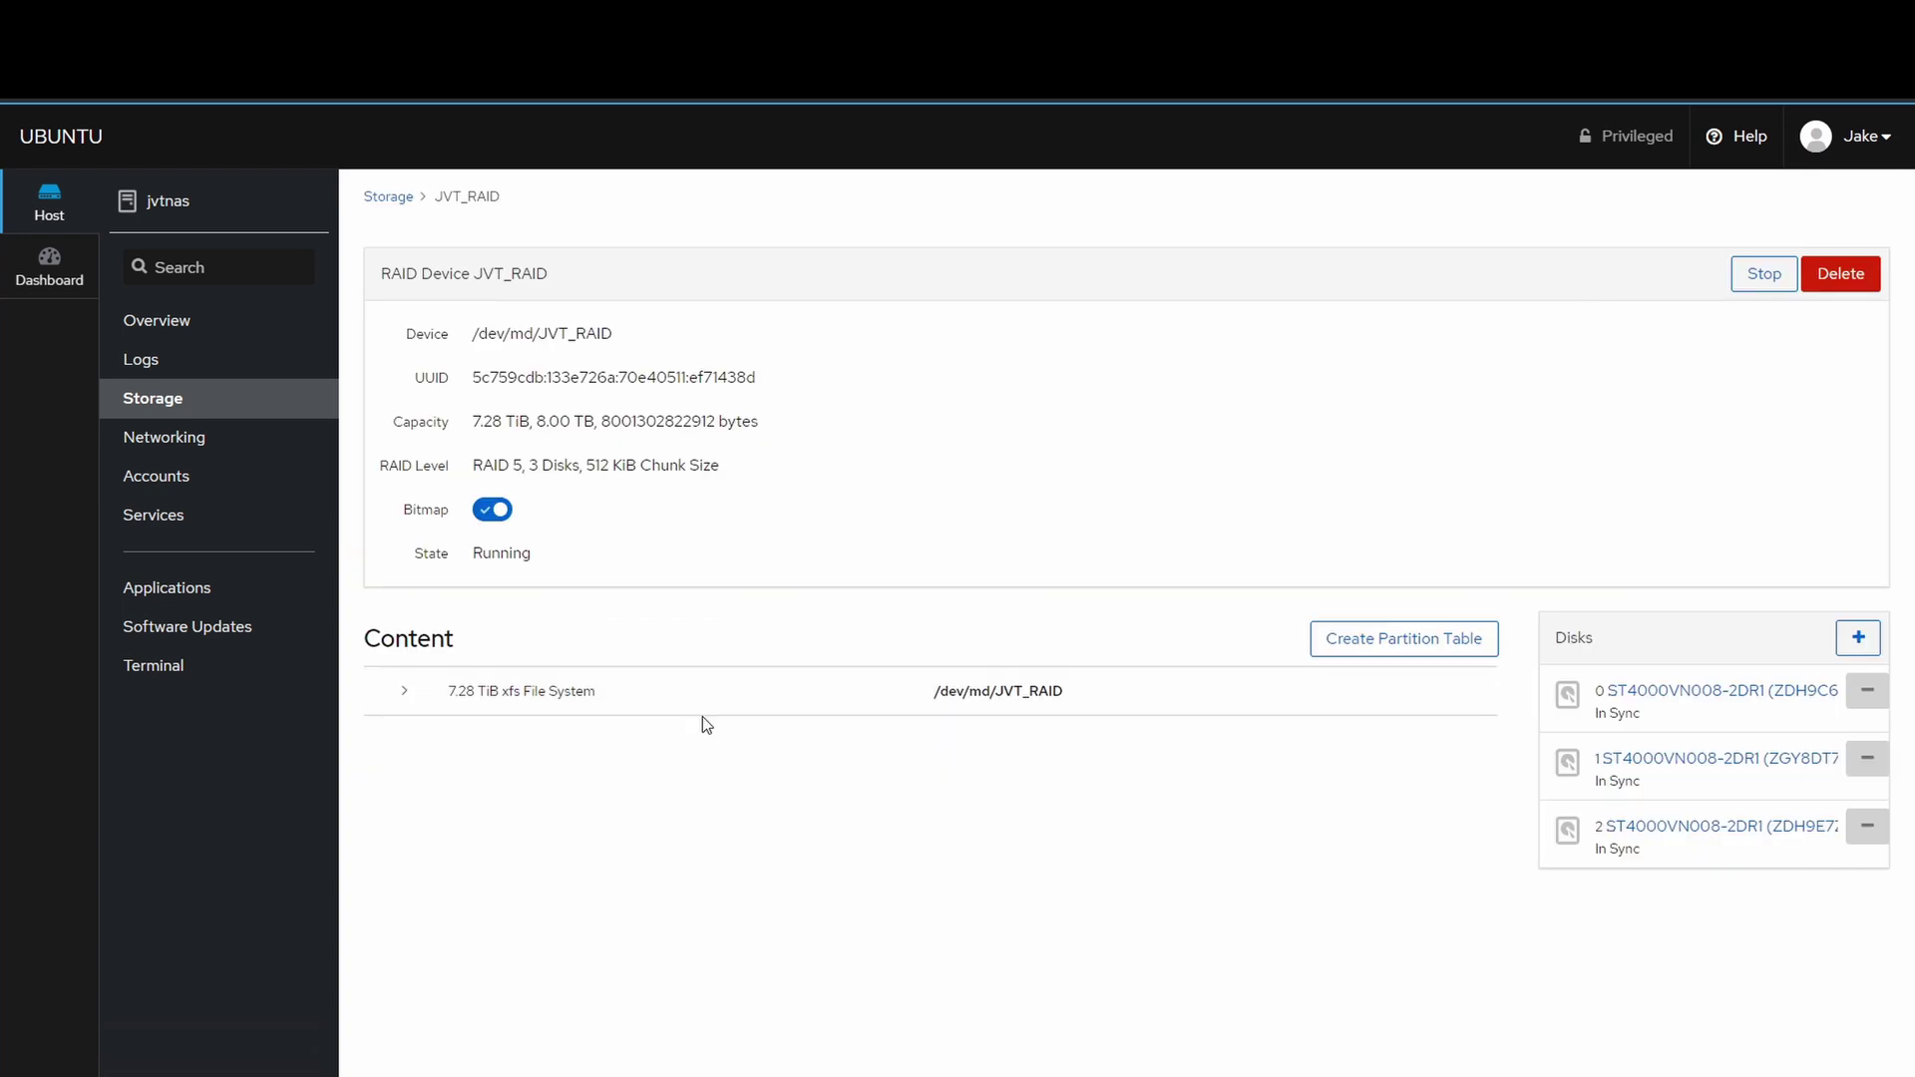
left_click(578, 699)
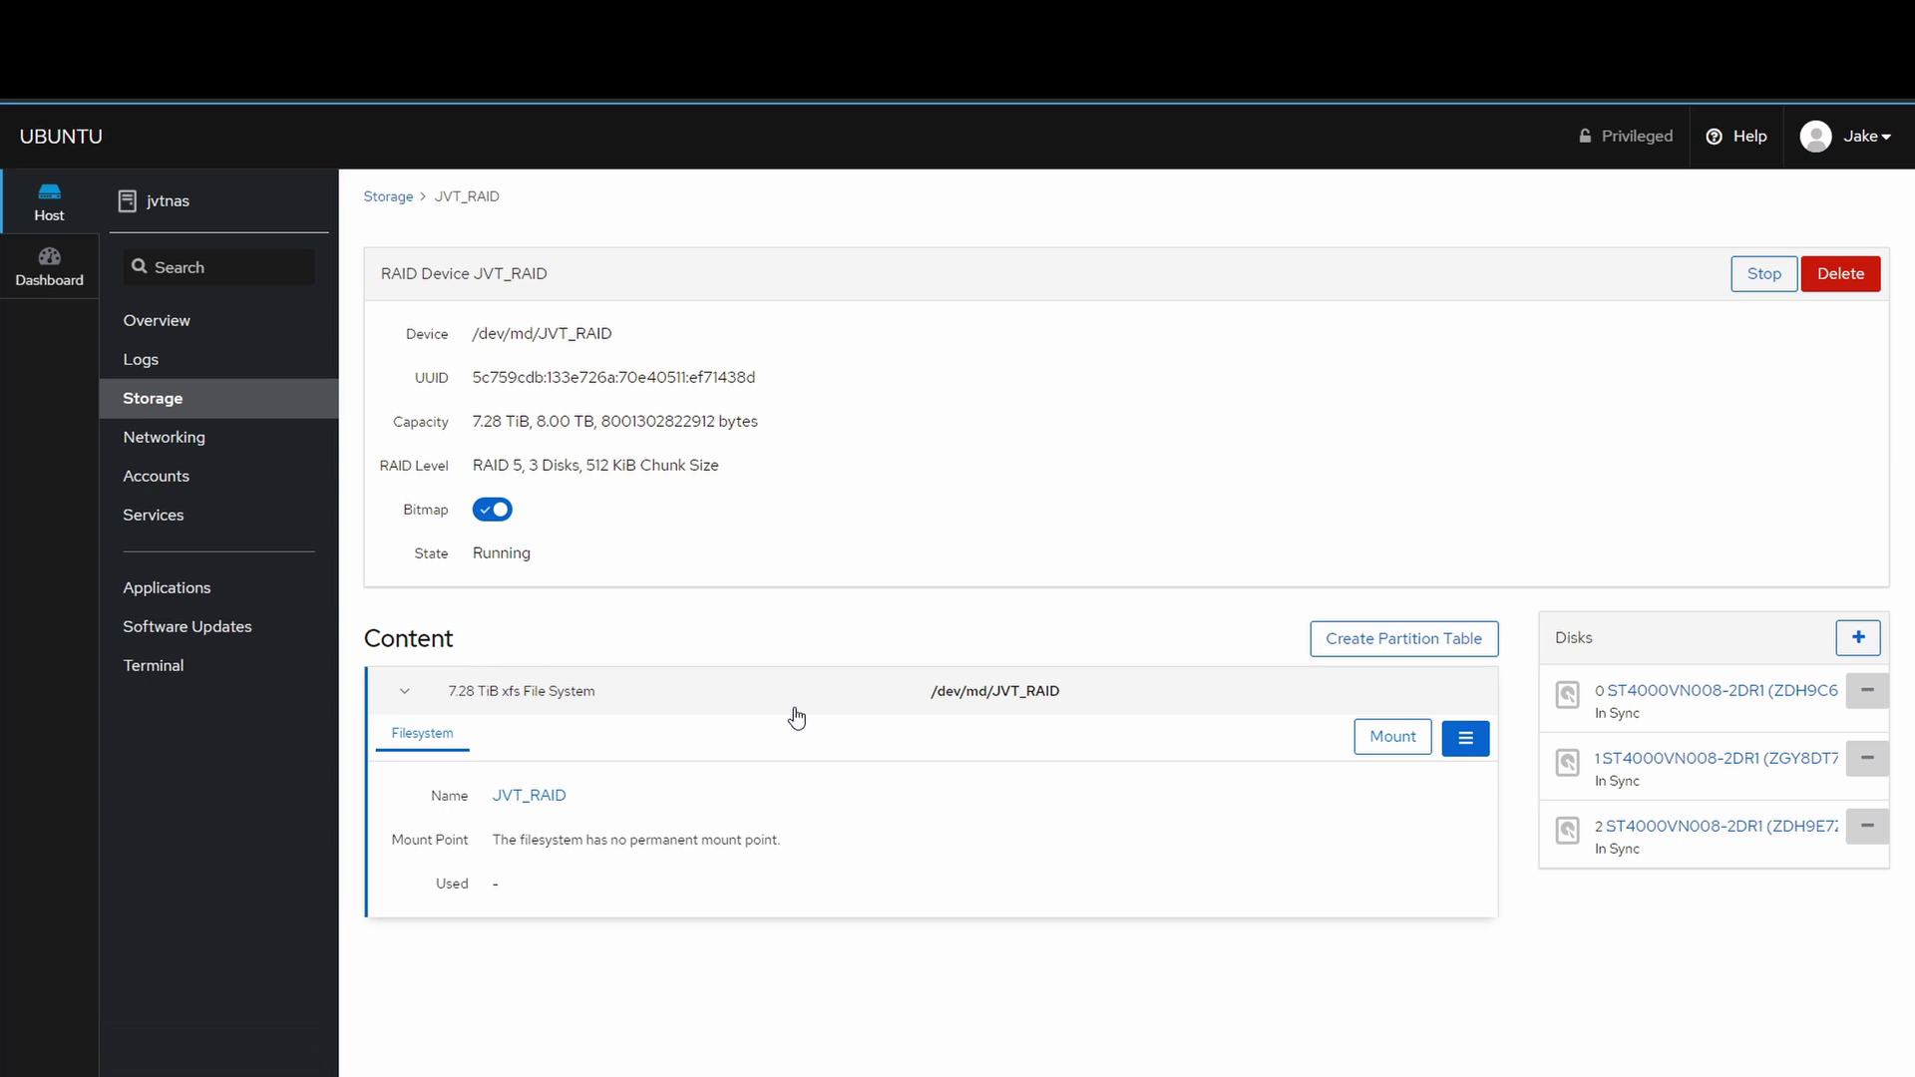
left_click(1393, 738)
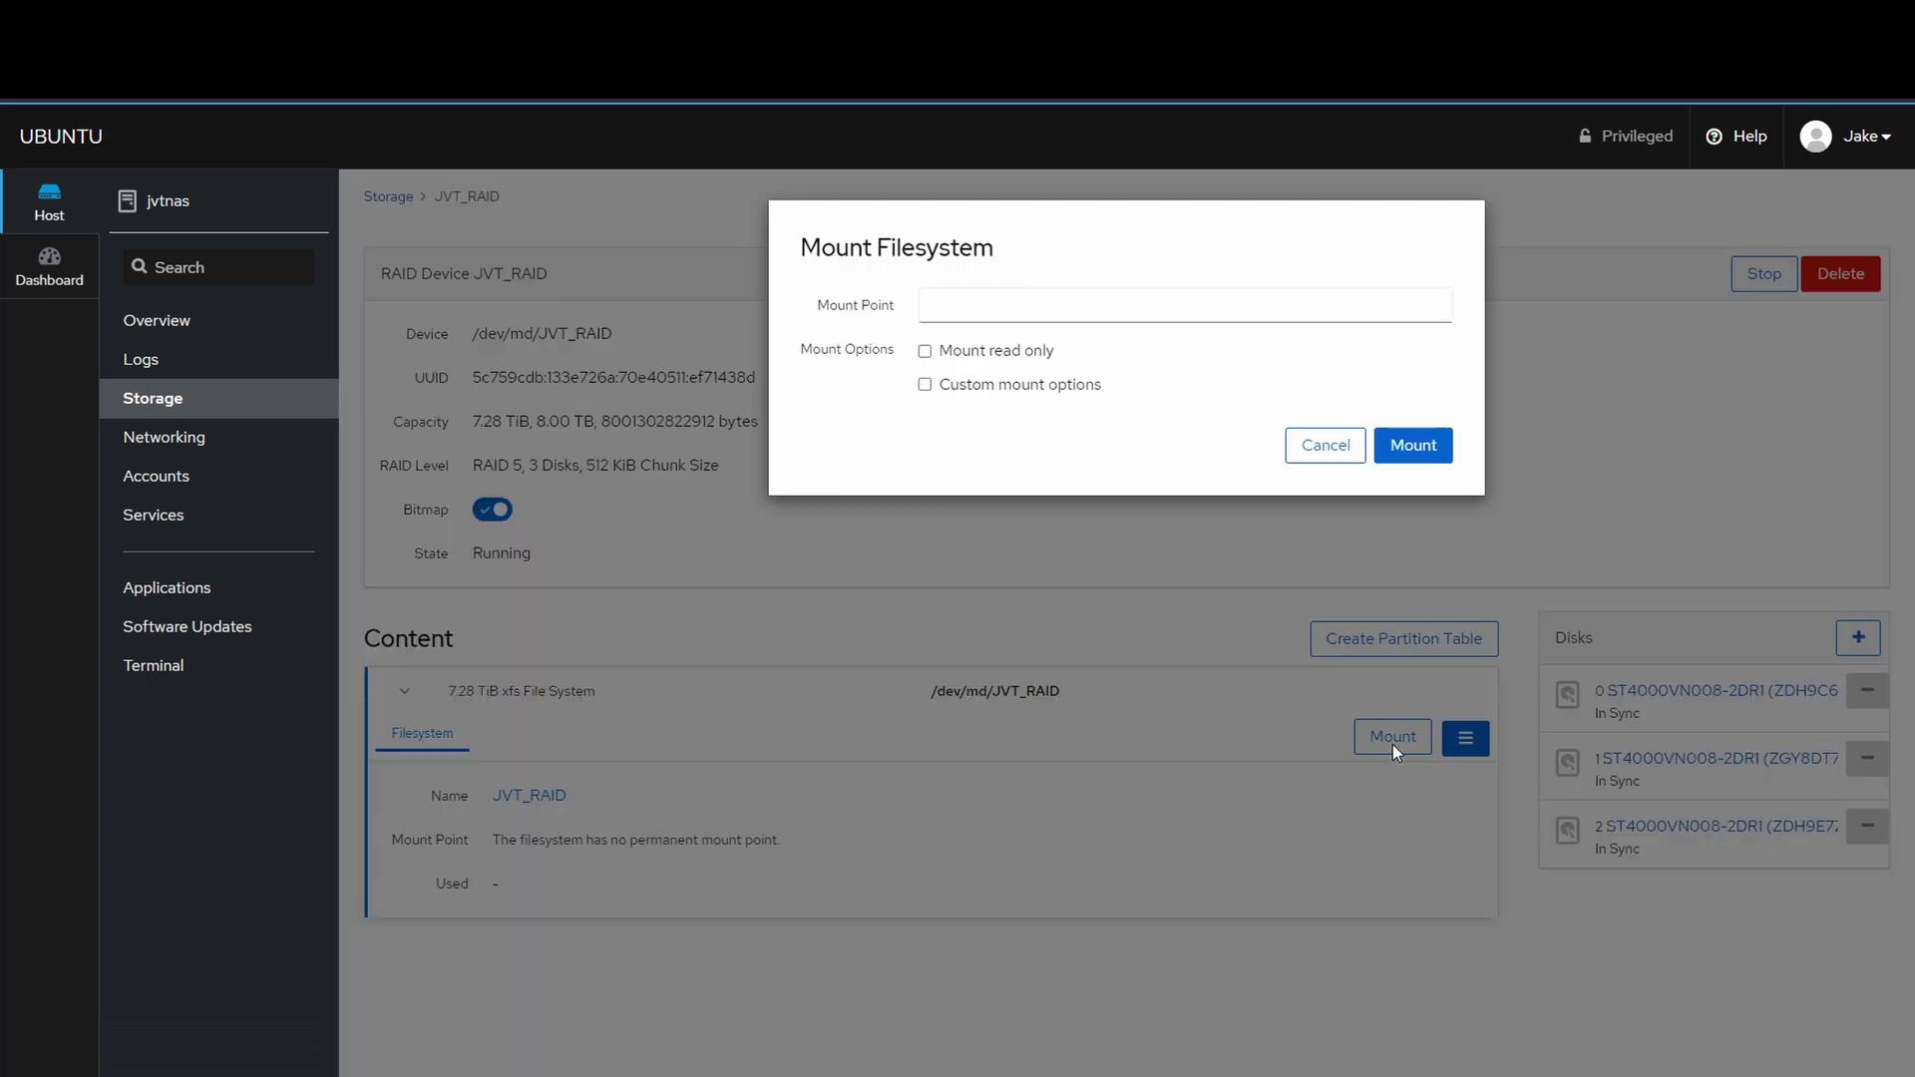
left_click(961, 303)
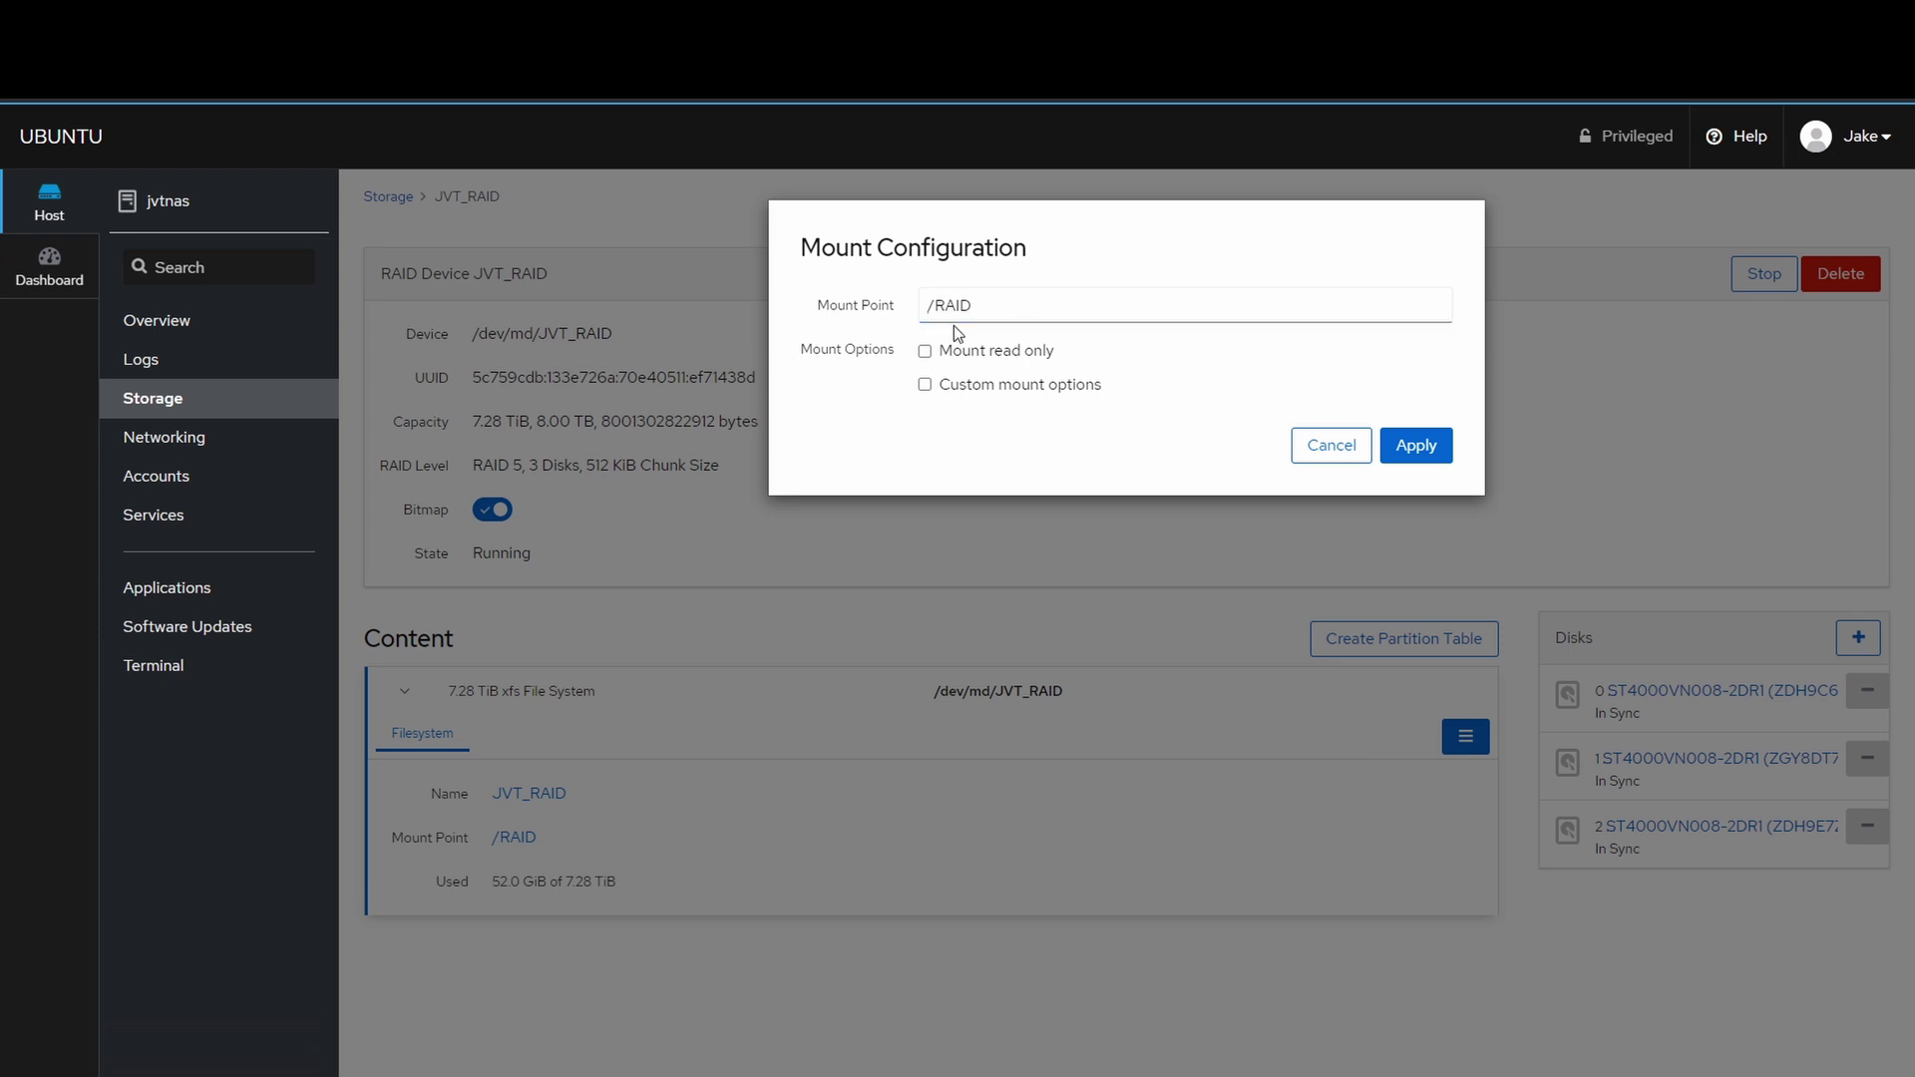
left_click(1418, 448)
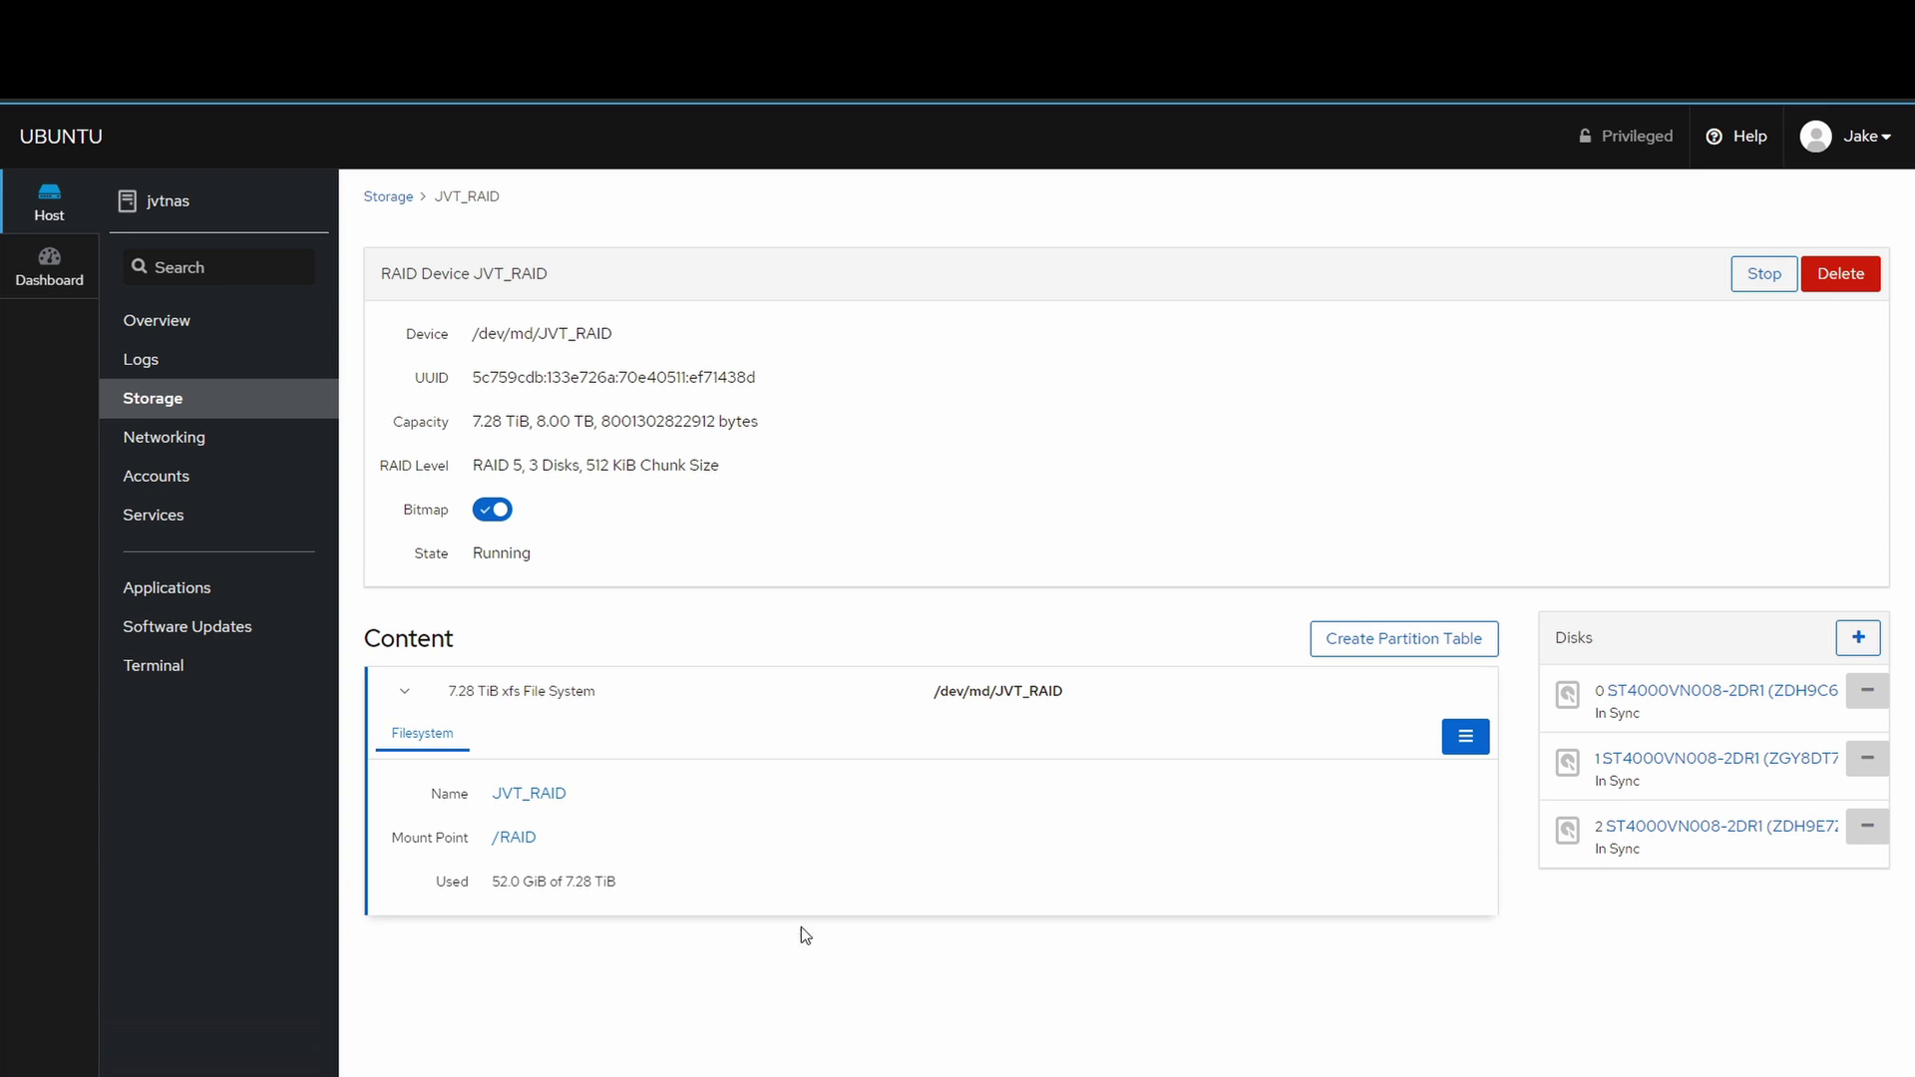
left_click_drag(540, 882, 616, 879)
Check the terminal listing for the new NetworkShare folder inside /RAID.
left_click(613, 877)
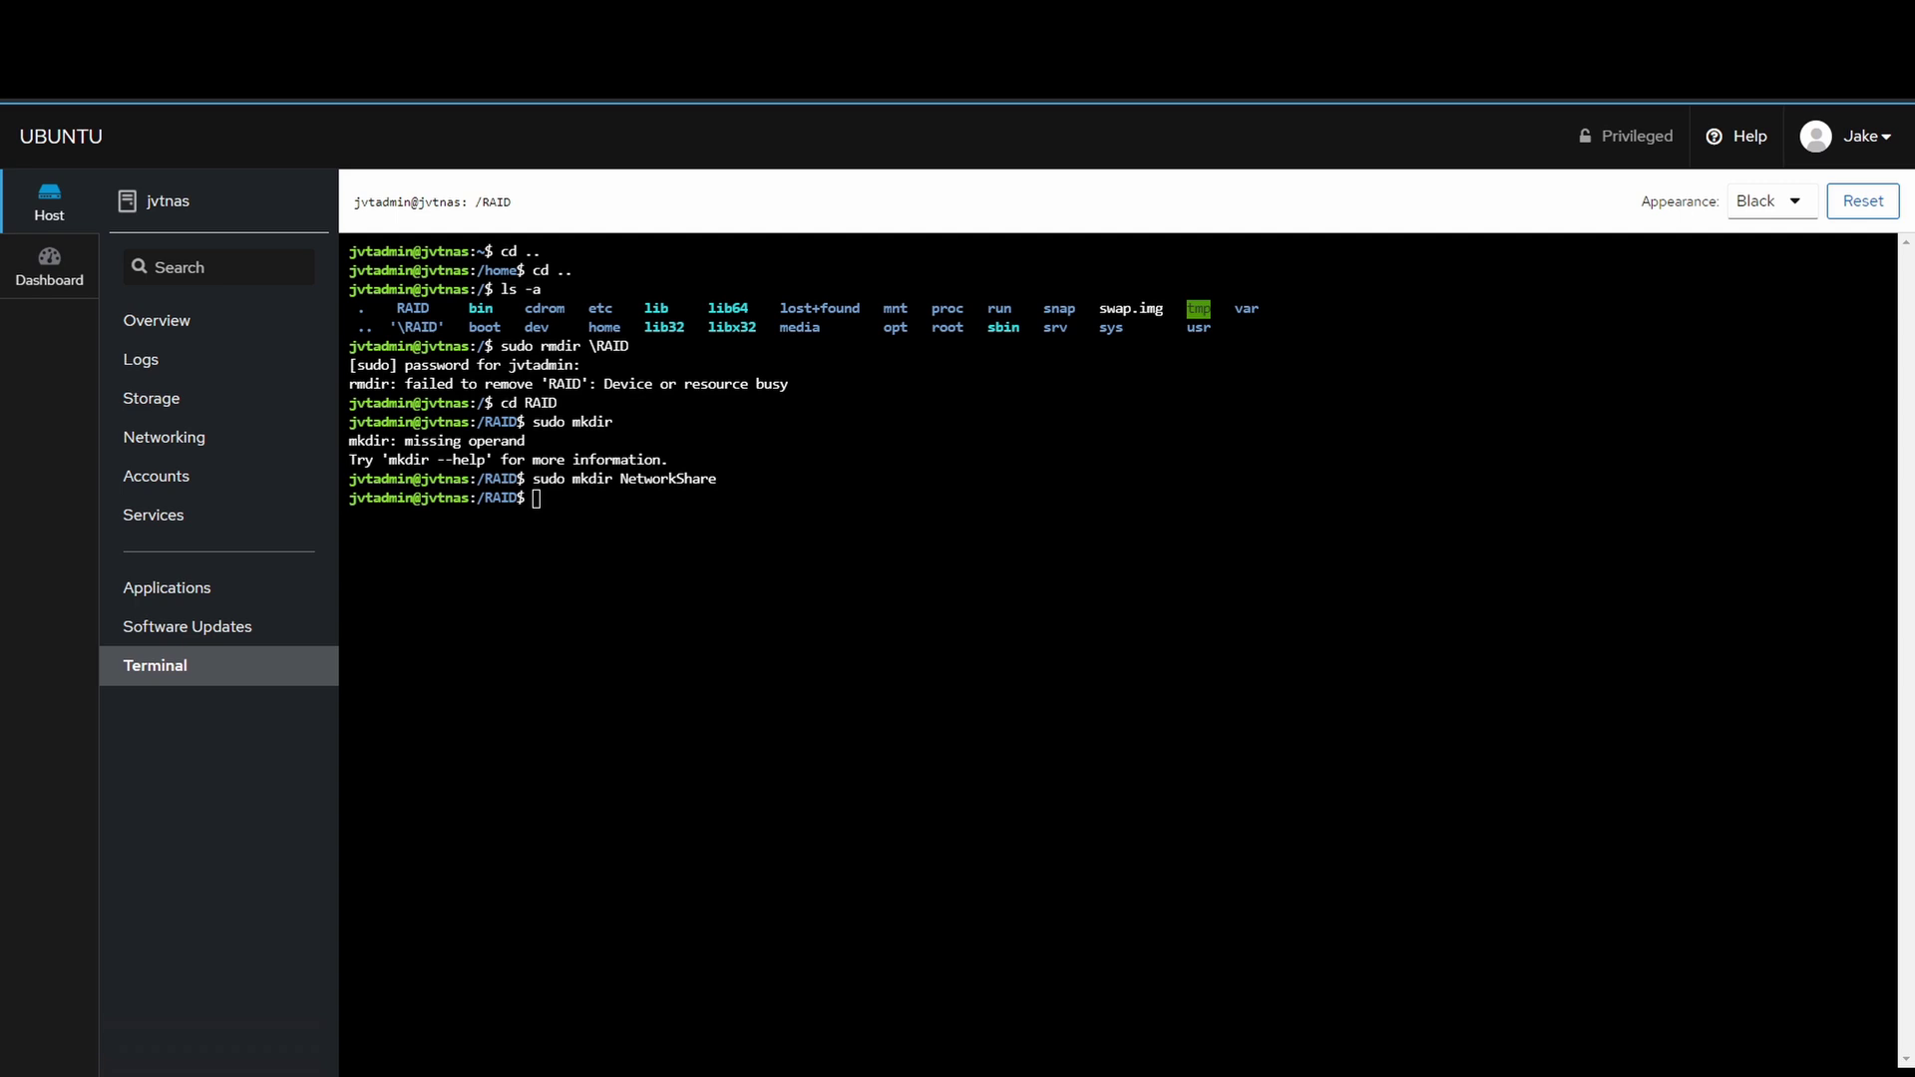
left_click(491, 480)
left_click_drag(619, 479, 716, 480)
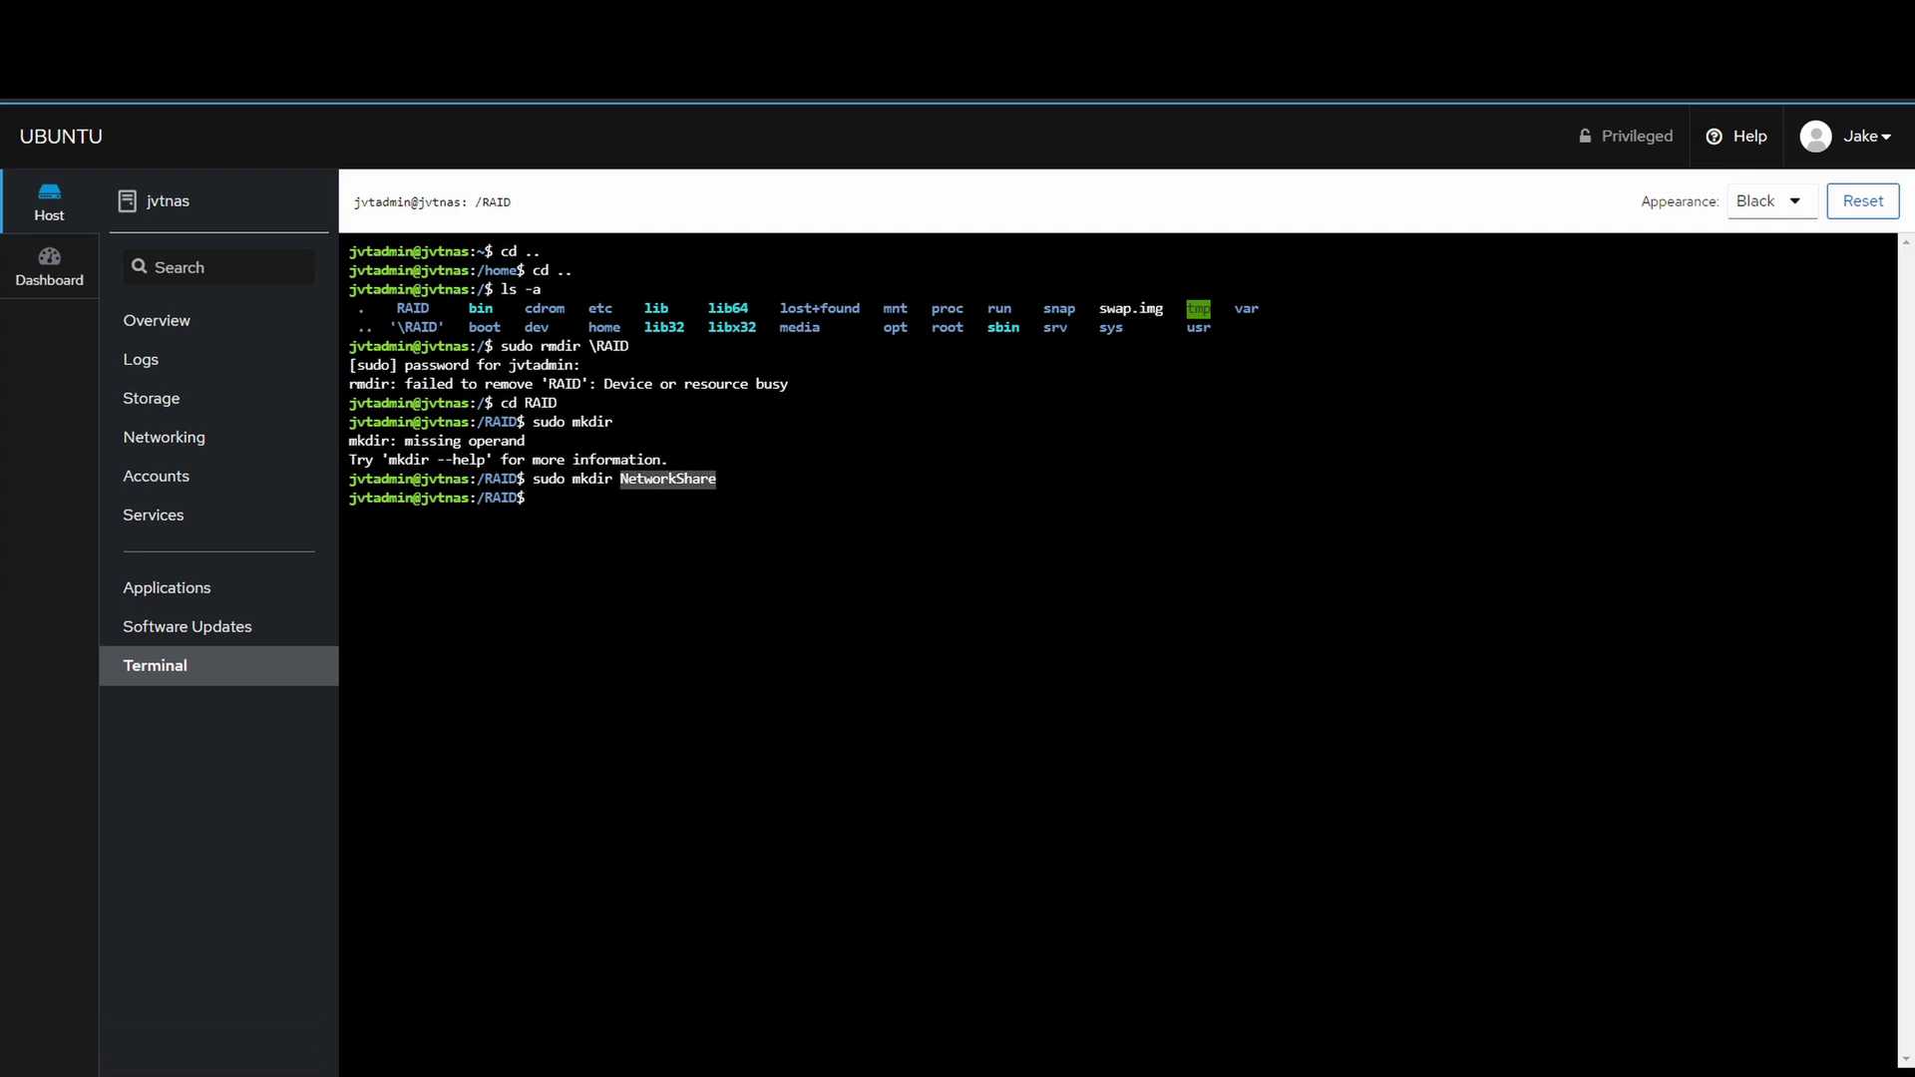
left_click(717, 480)
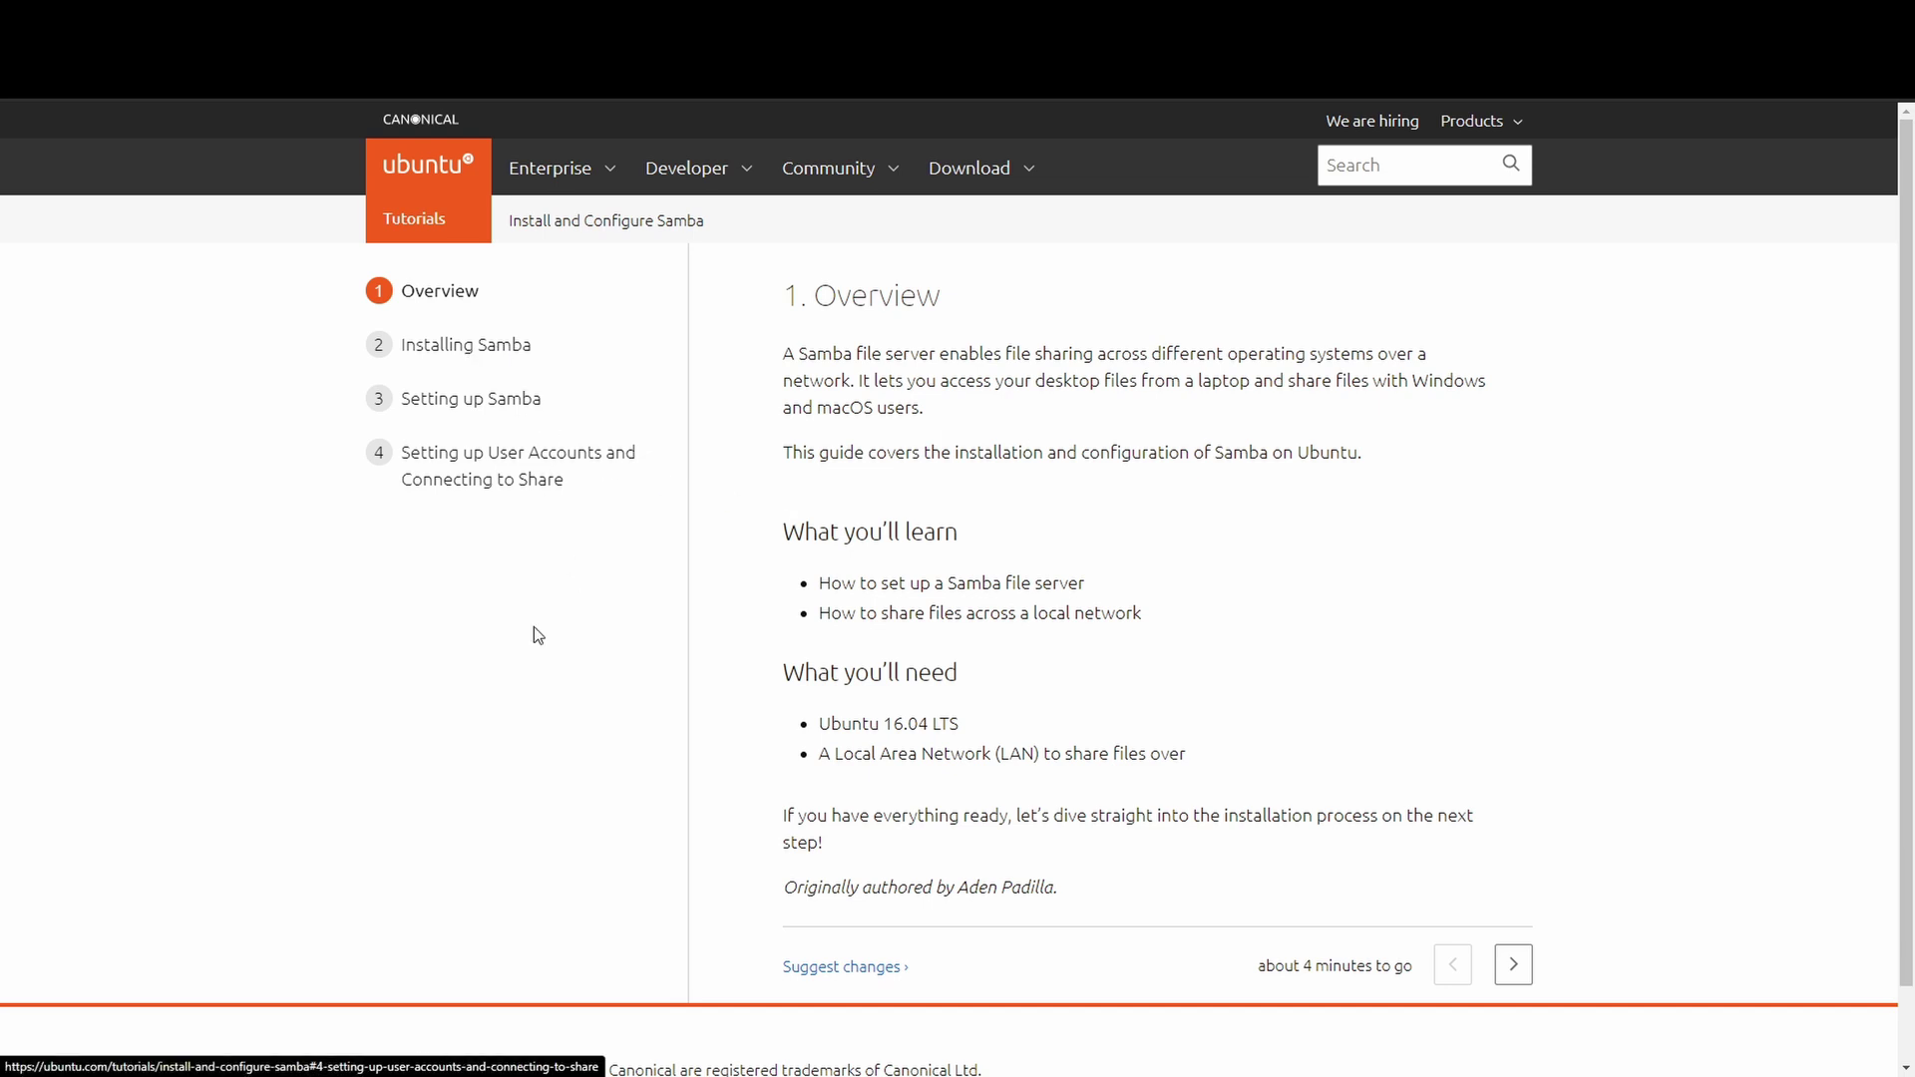
Run sudo apt update copied from the tutorial's Installing Samba step.
left_click(477, 353)
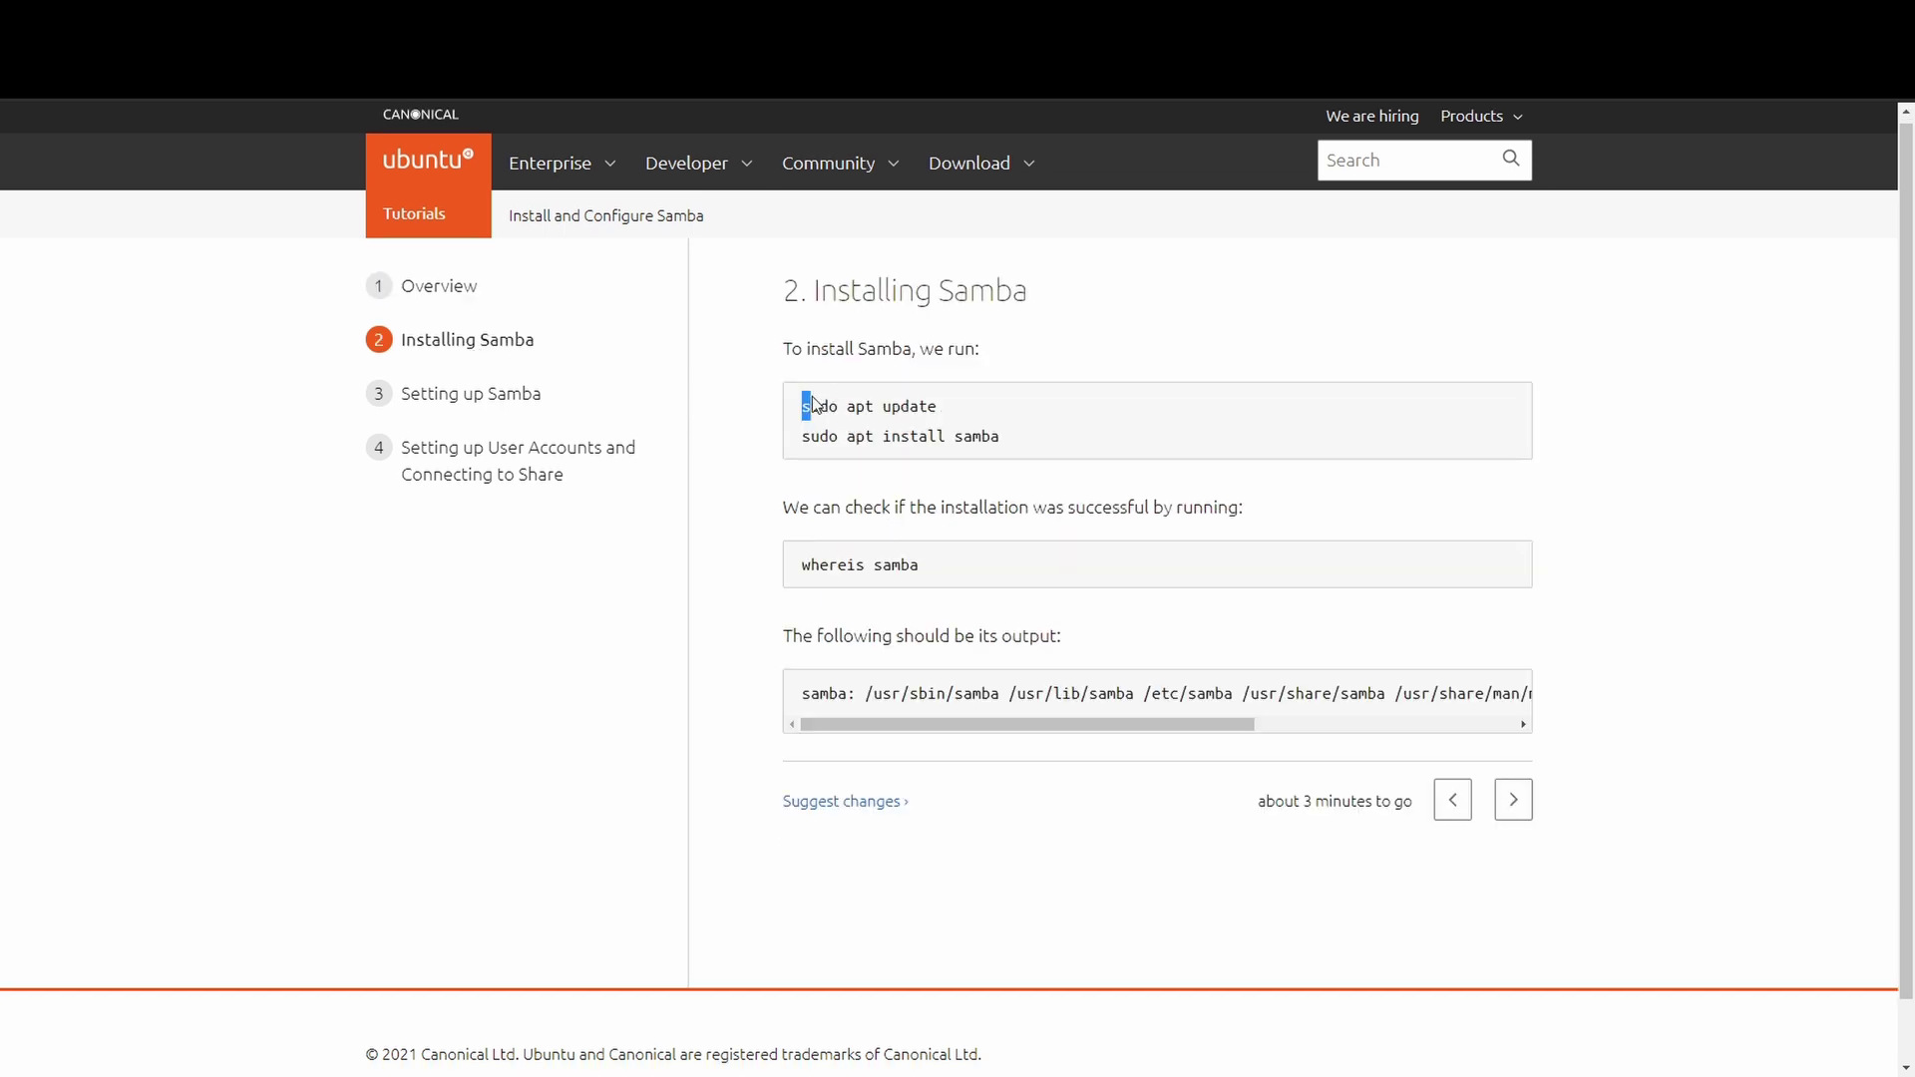
left_click_drag(812, 397, 967, 403)
key("ctrl+c")
left_click(972, 392)
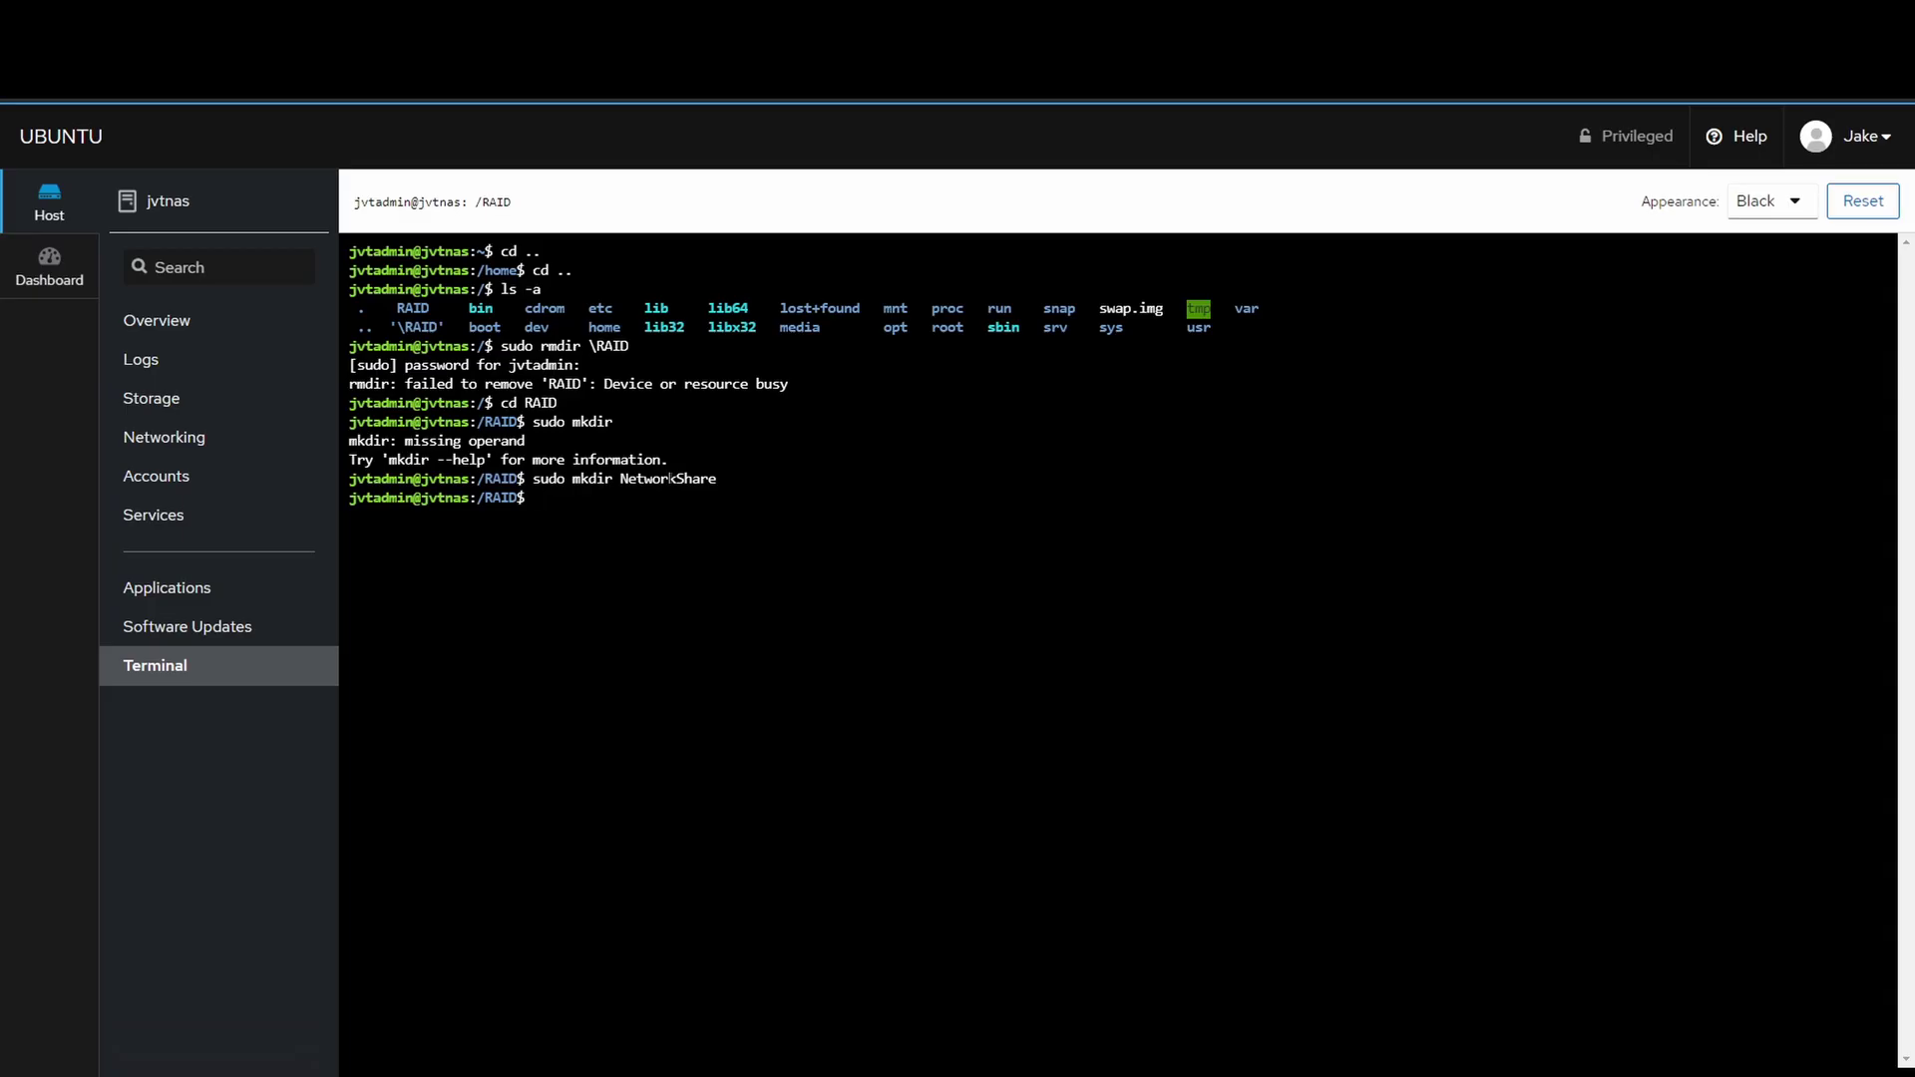
key("ctrl+shift+v")
key("Return")
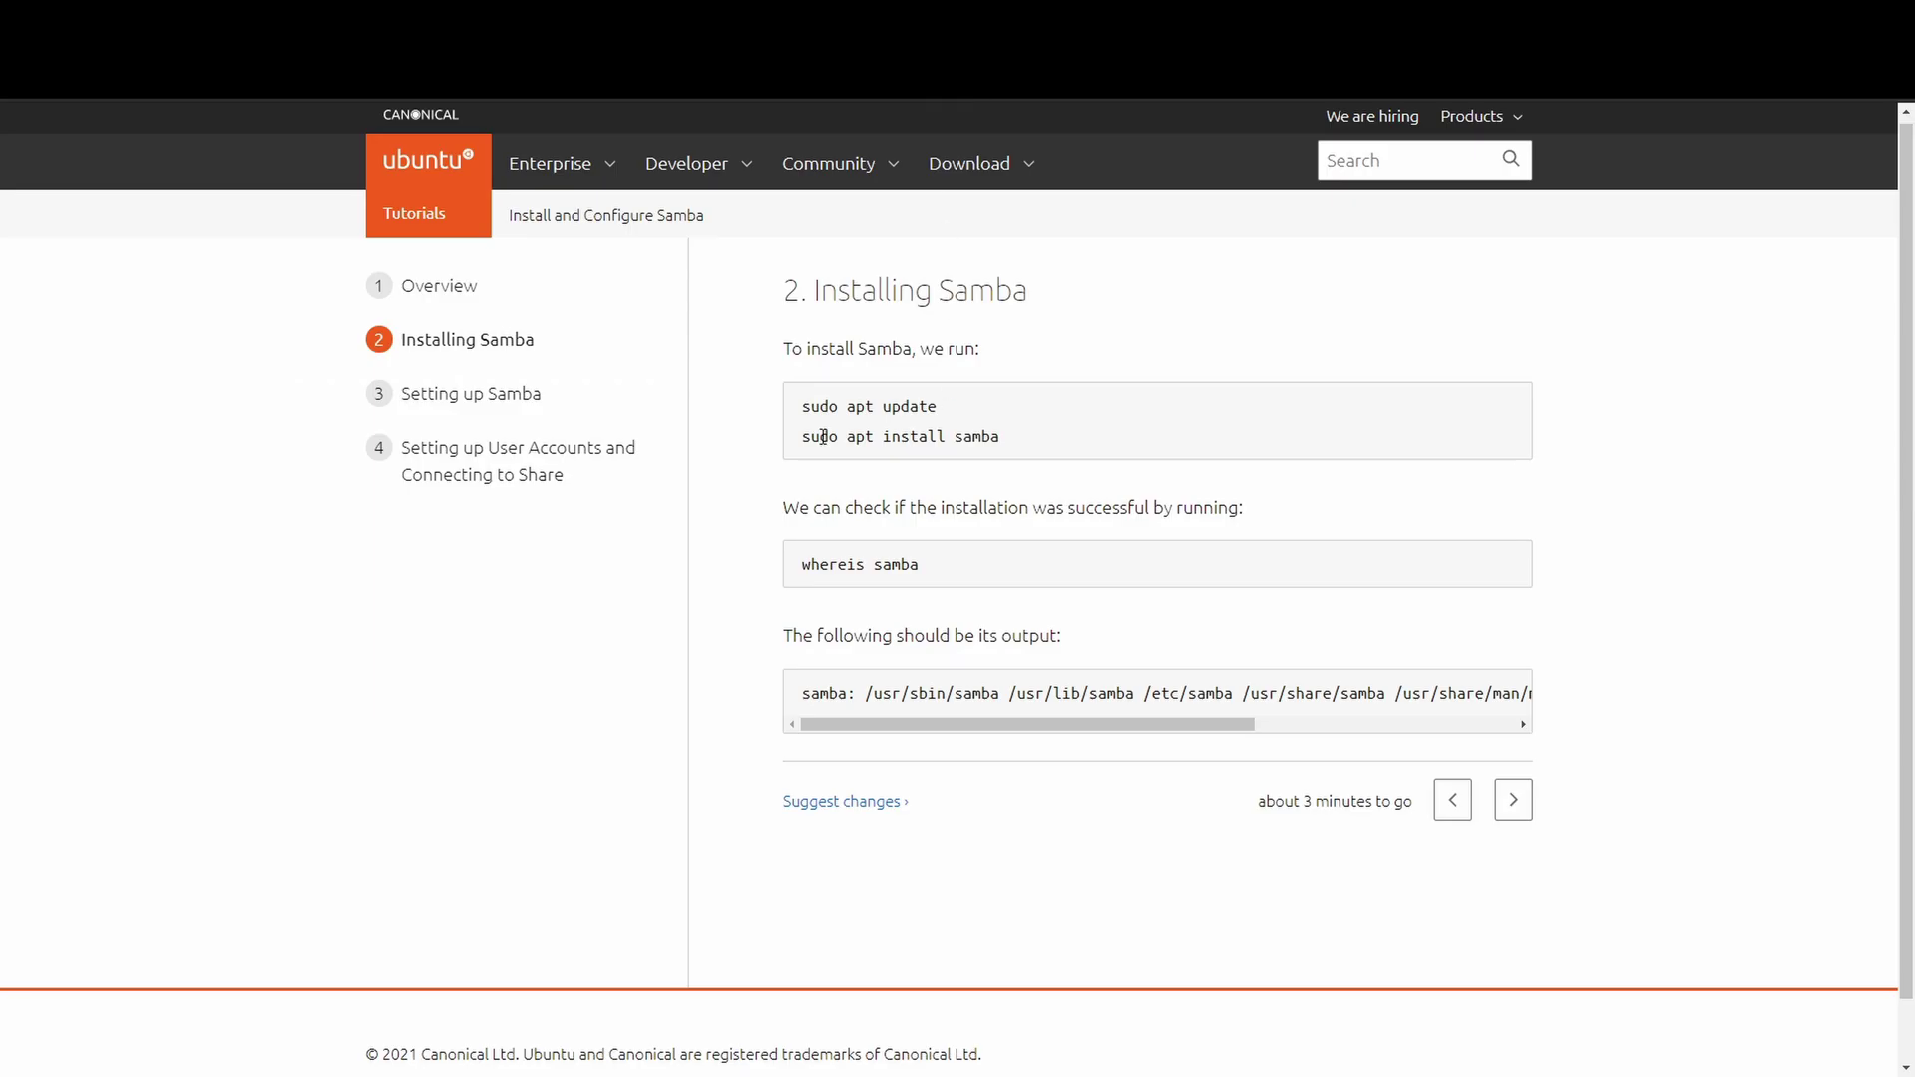
Install Samba with sudo apt install samba, confirming the packages with y.
left_click_drag(805, 436, 1002, 443)
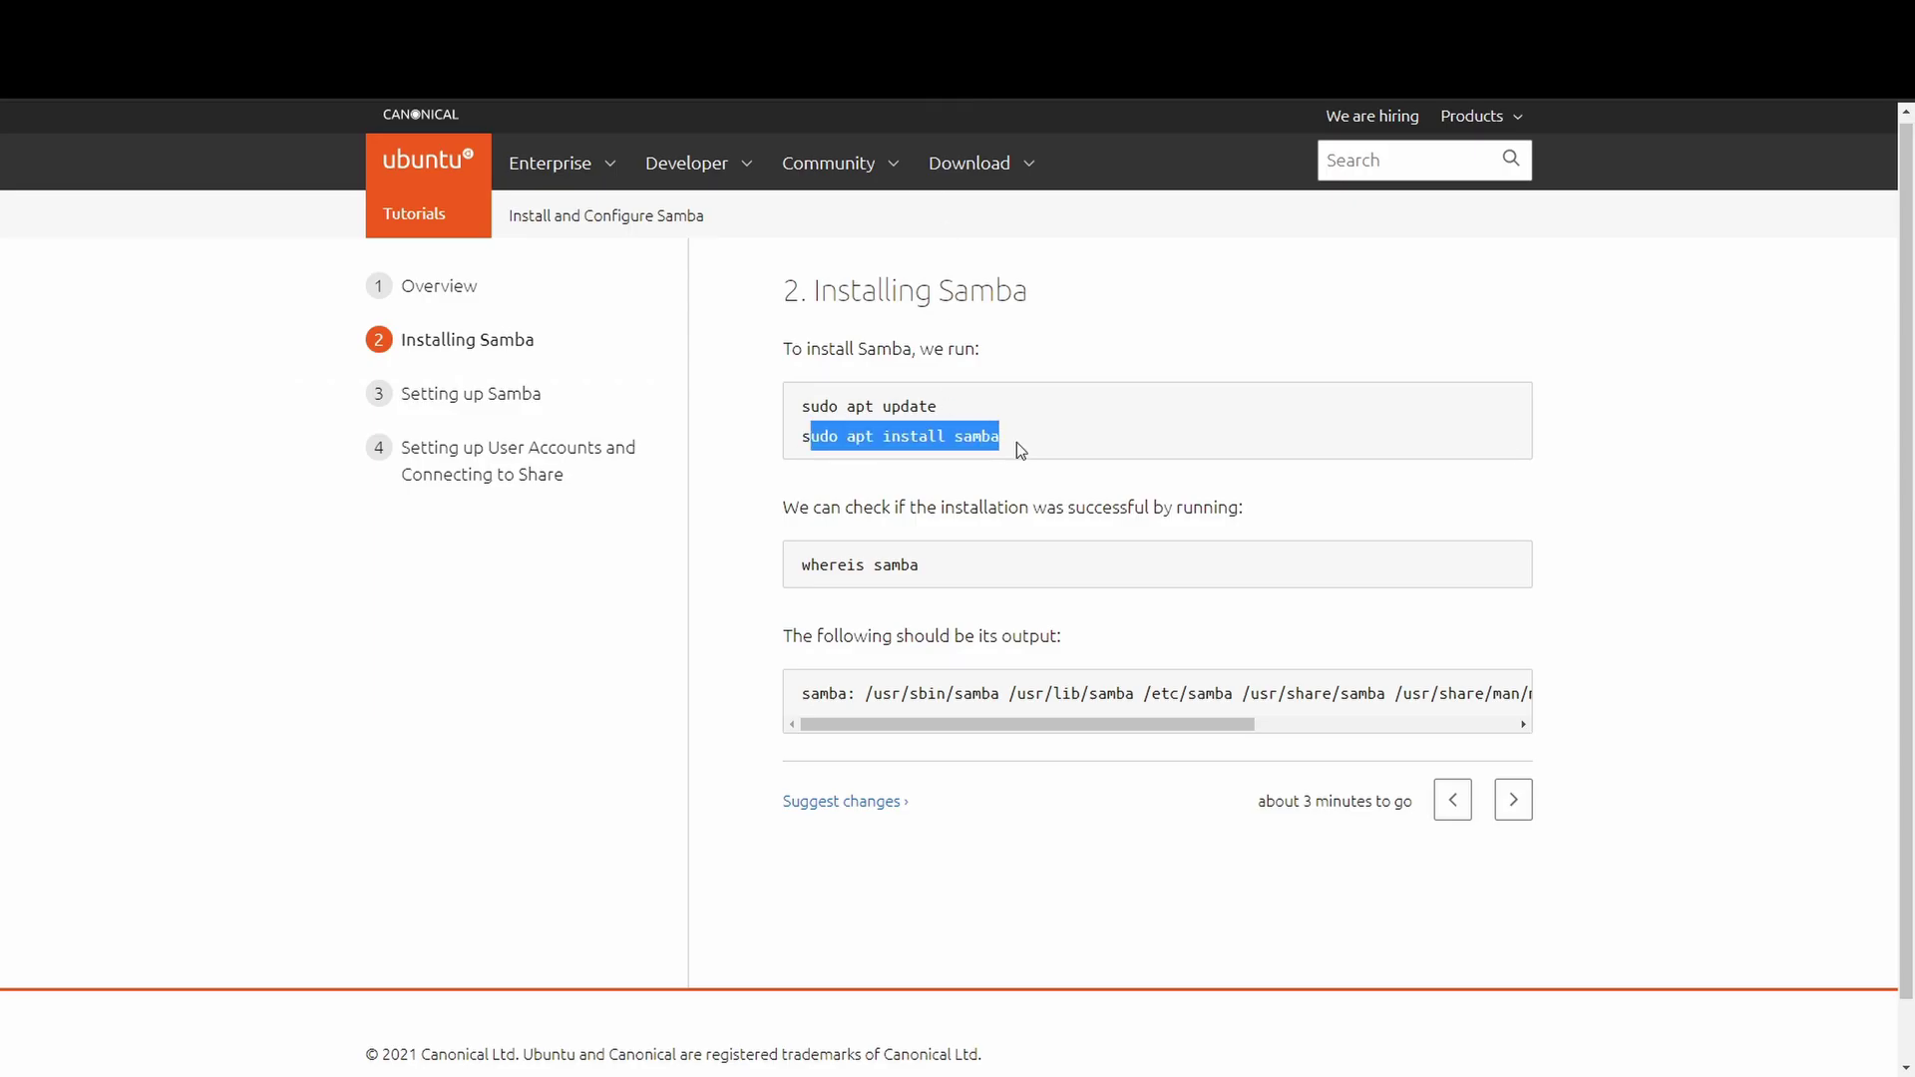
left_click(816, 433)
left_click_drag(804, 436, 993, 431)
right_click(995, 433)
left_click(1026, 445)
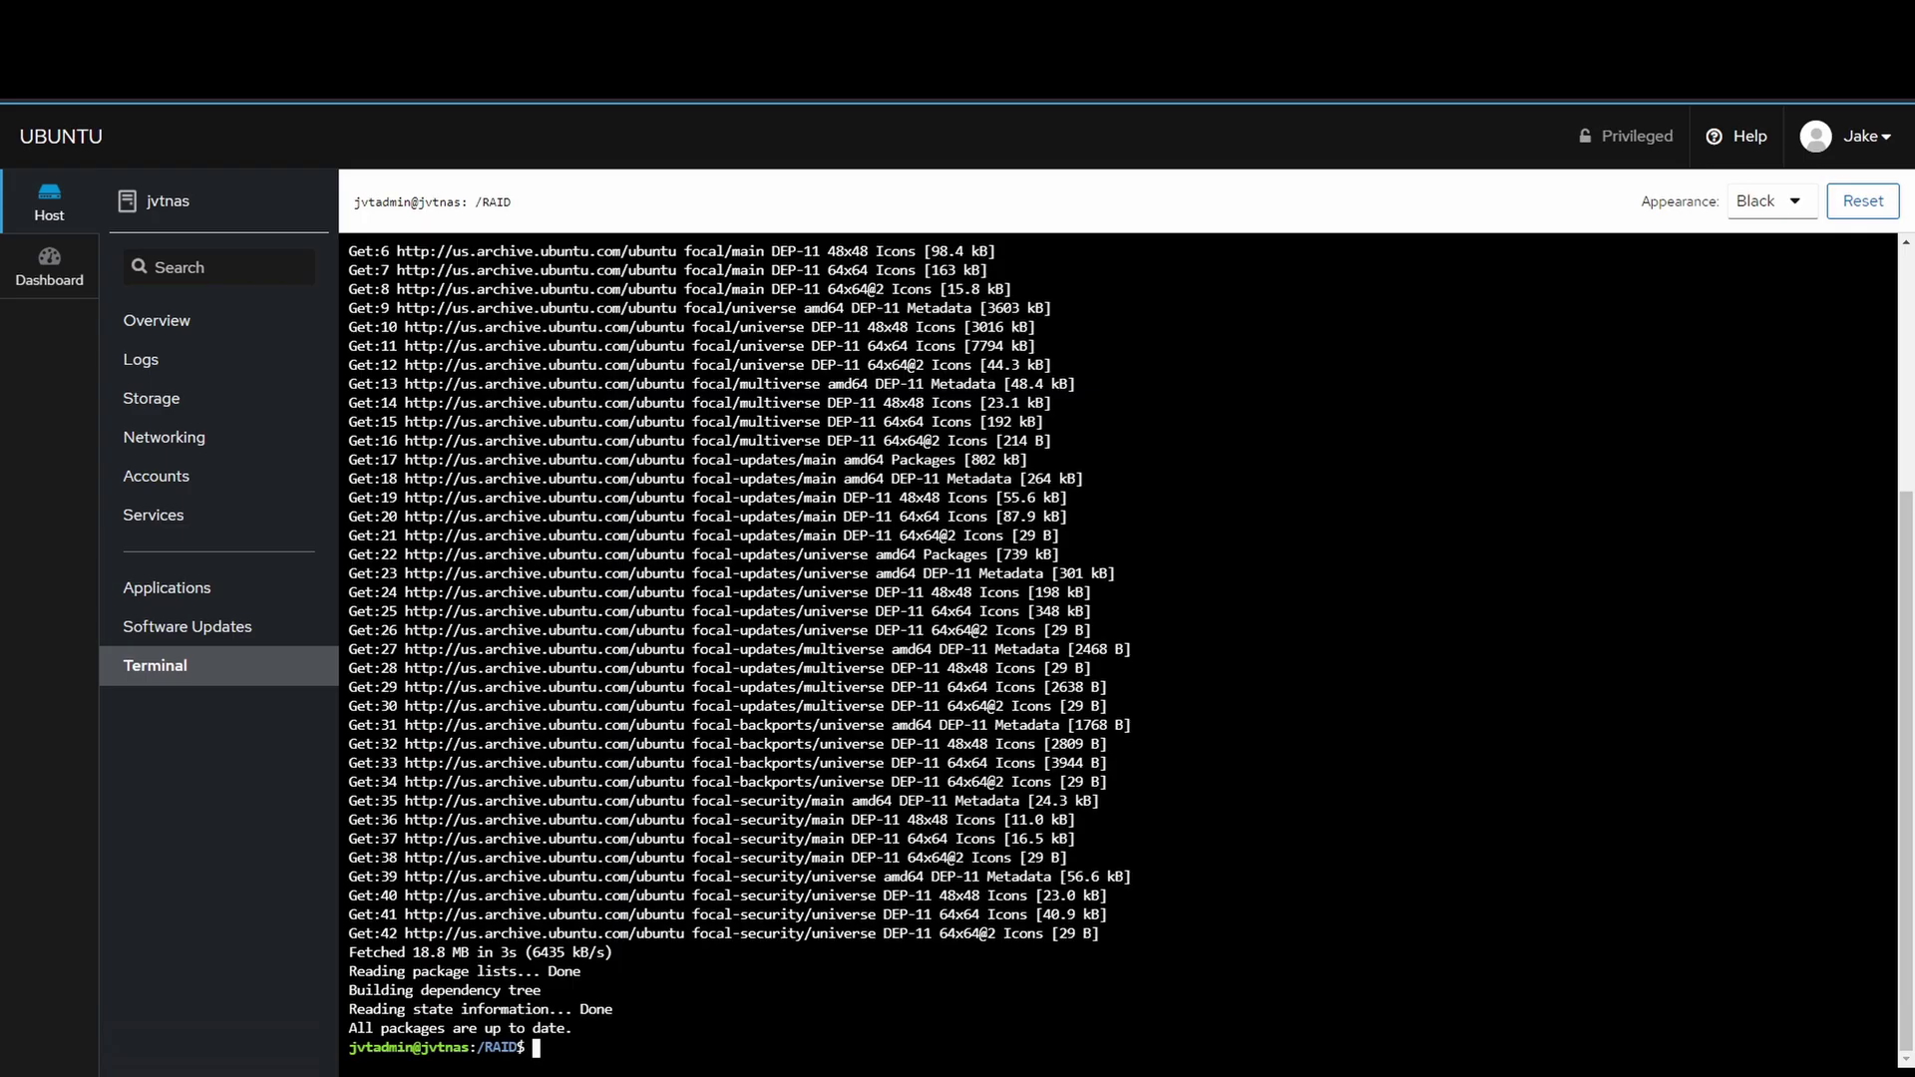
key("ctrl+shift+v")
left_click(318, 155)
key("Return")
type("y")
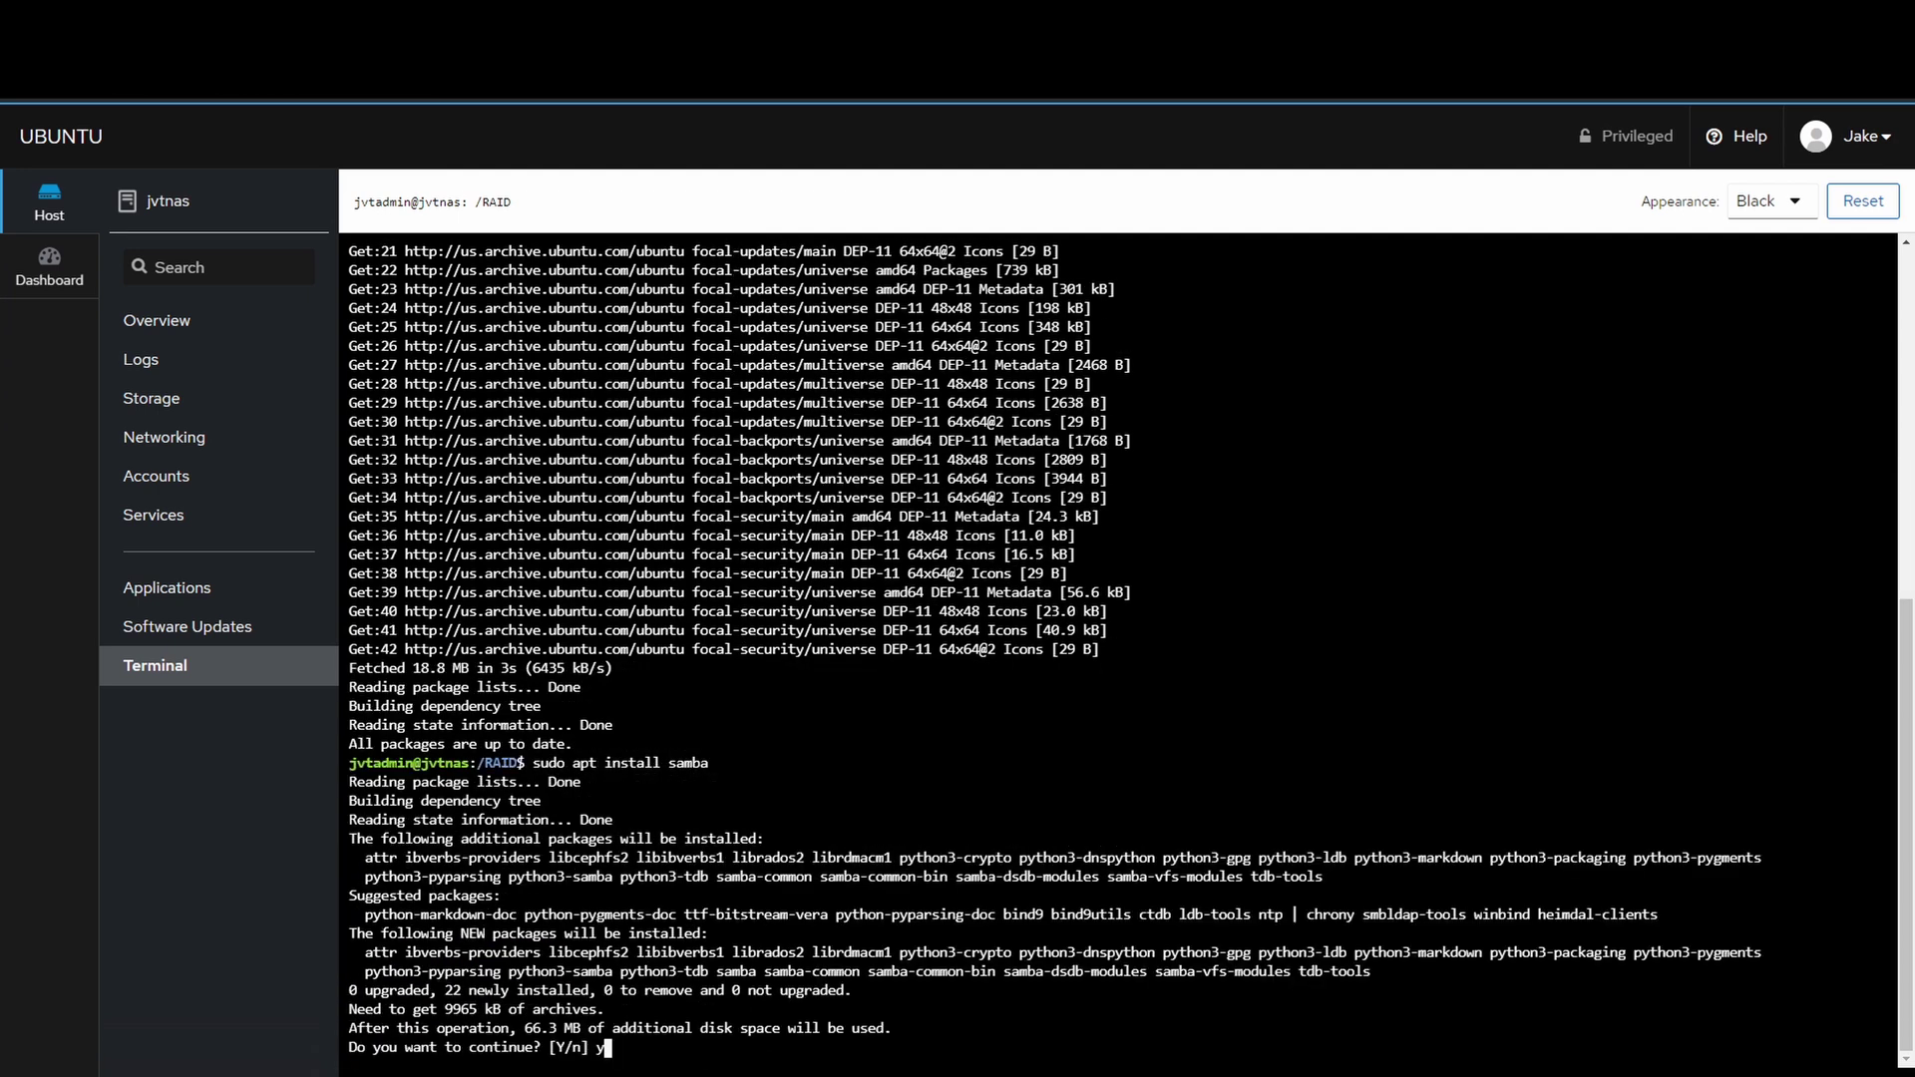
key("Return")
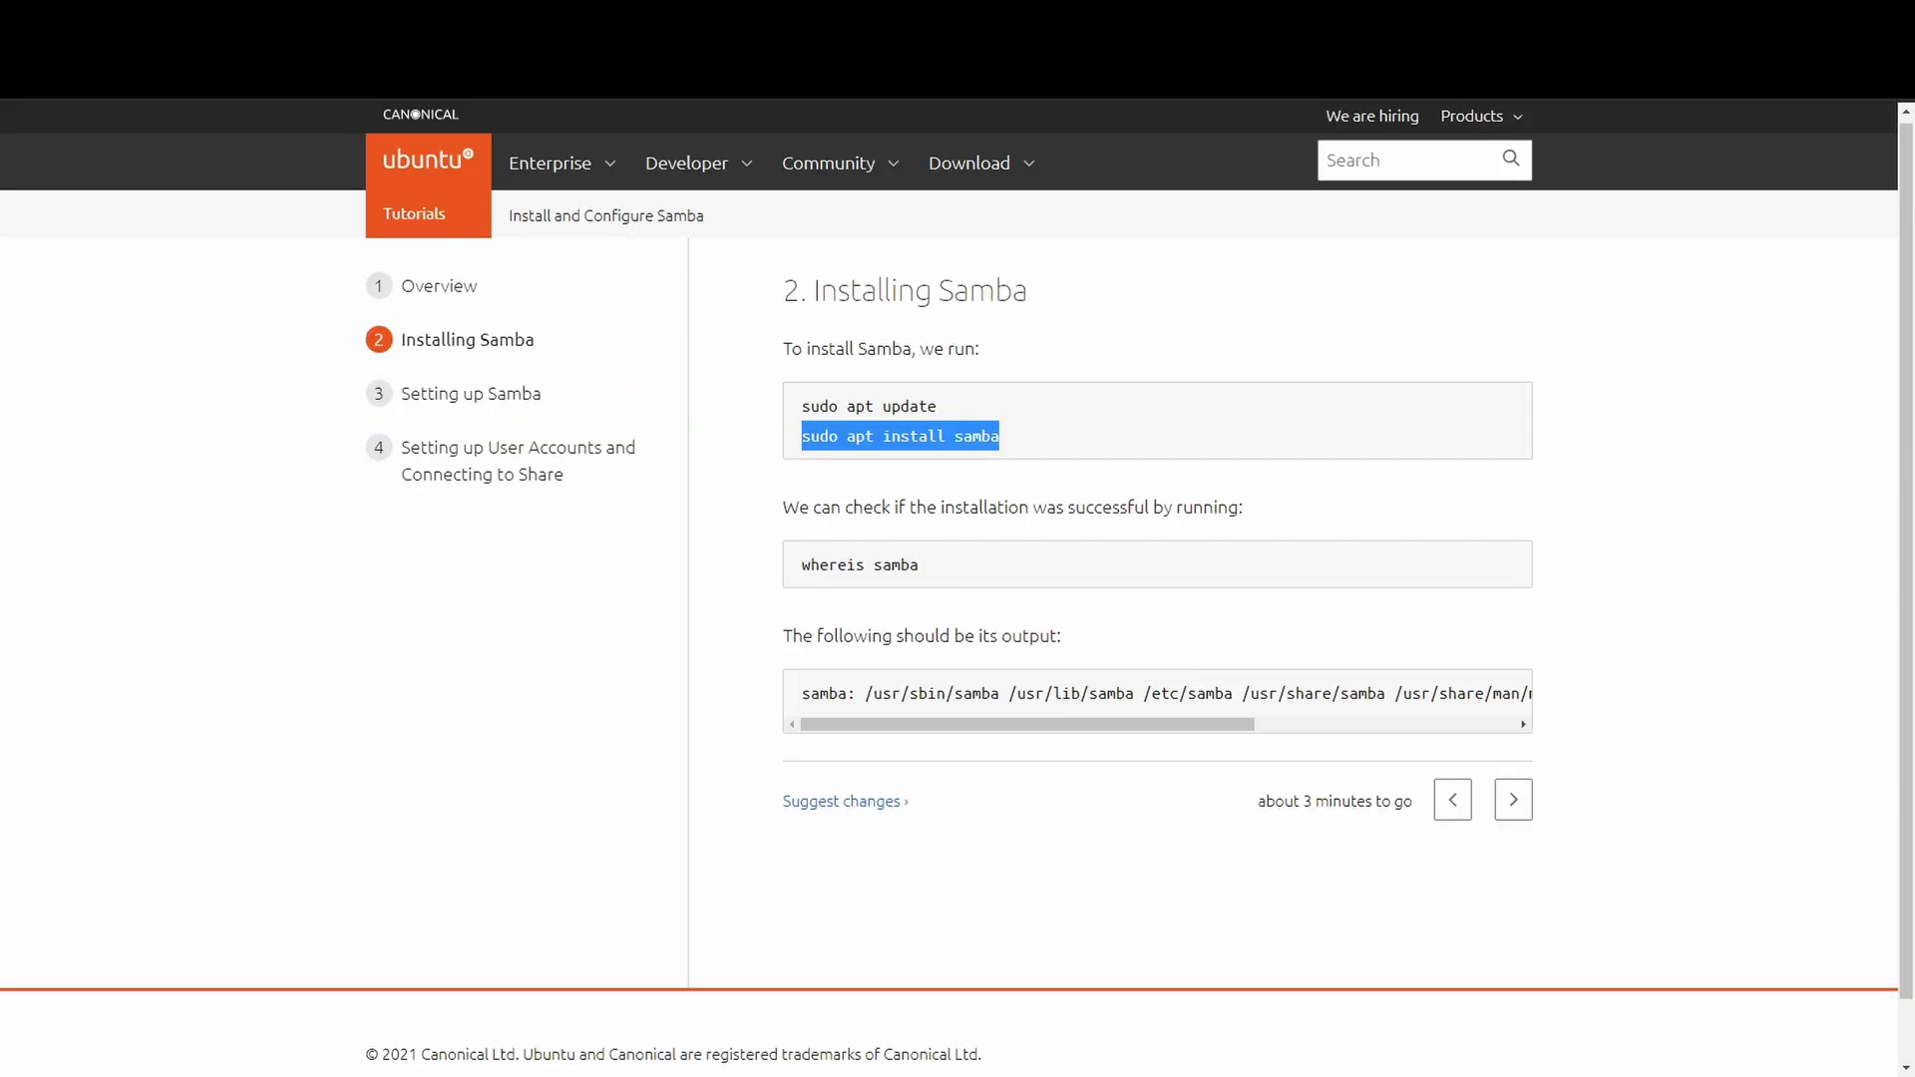
Run whereis samba from the tutorial to list Samba's installed paths.
left_click(900, 537)
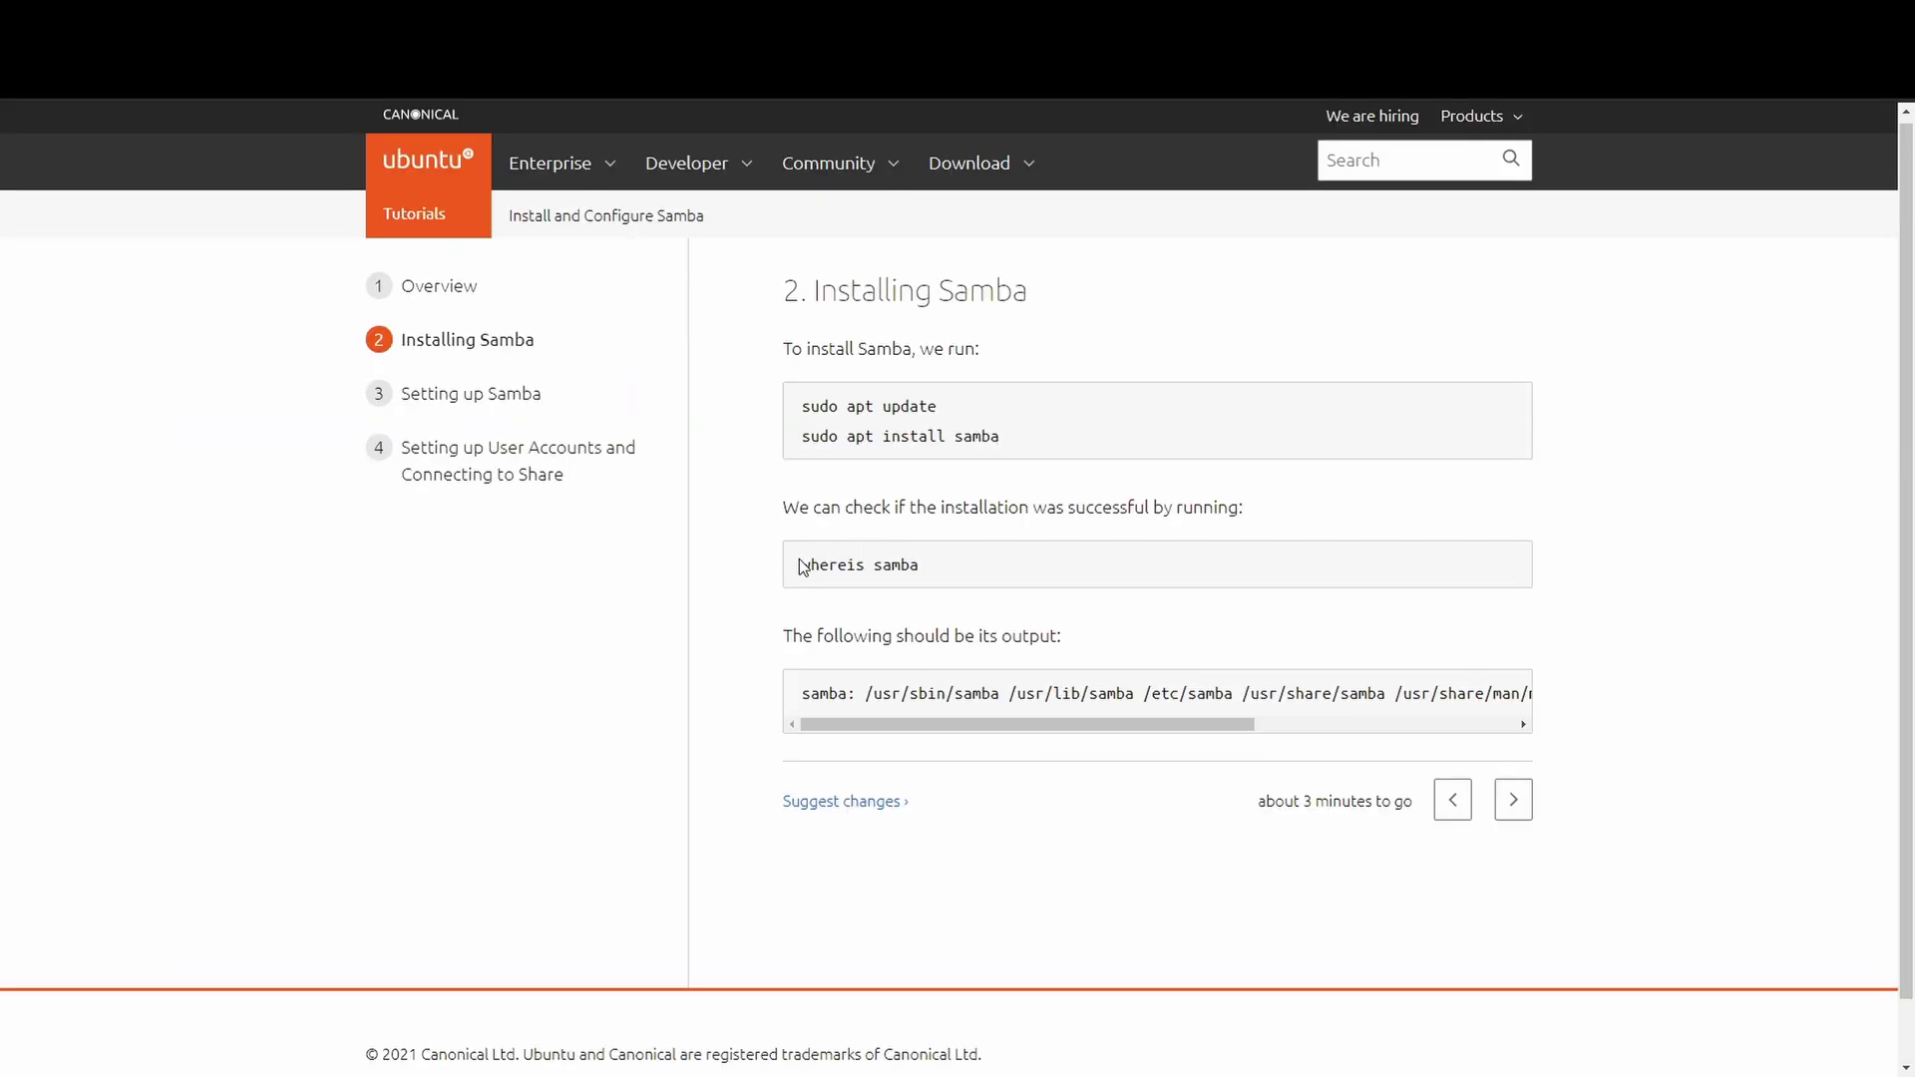
left_click_drag(805, 567, 942, 568)
right_click(890, 565)
left_click(942, 580)
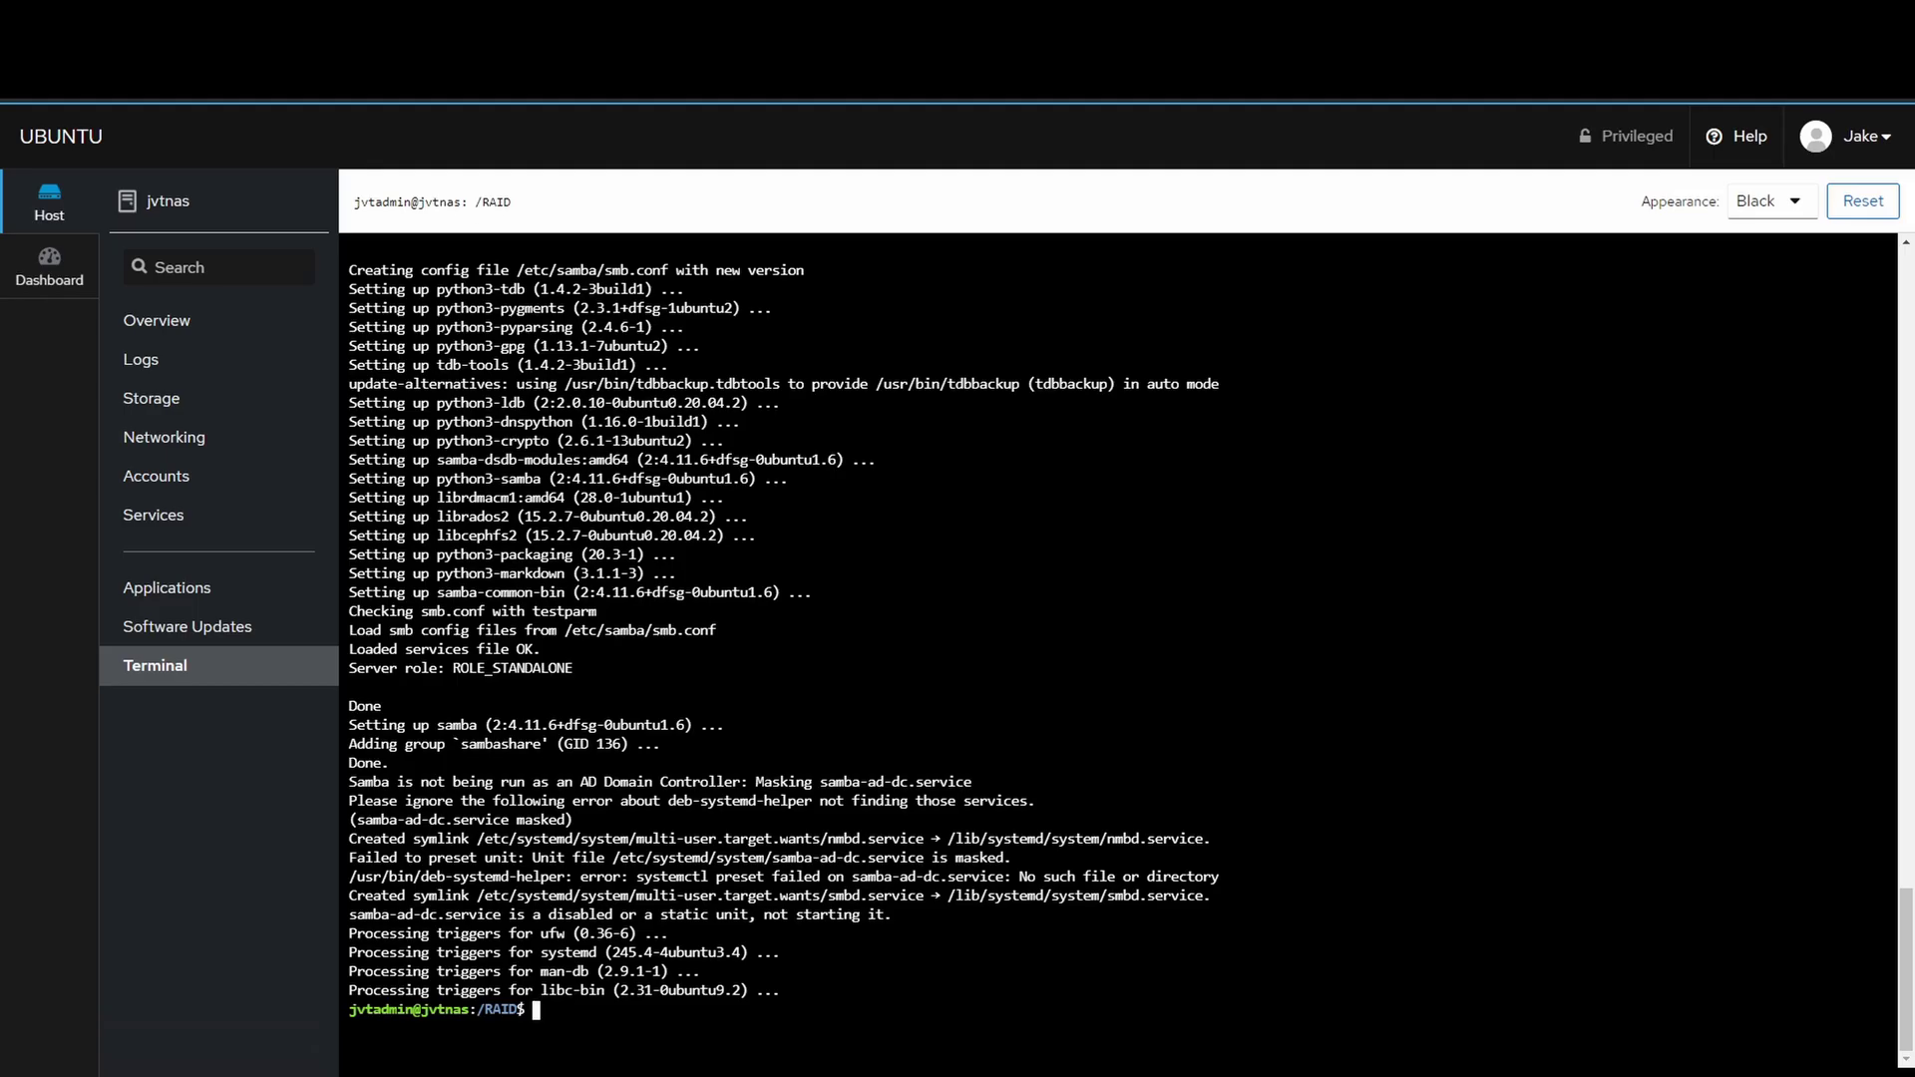
right_click(544, 1017)
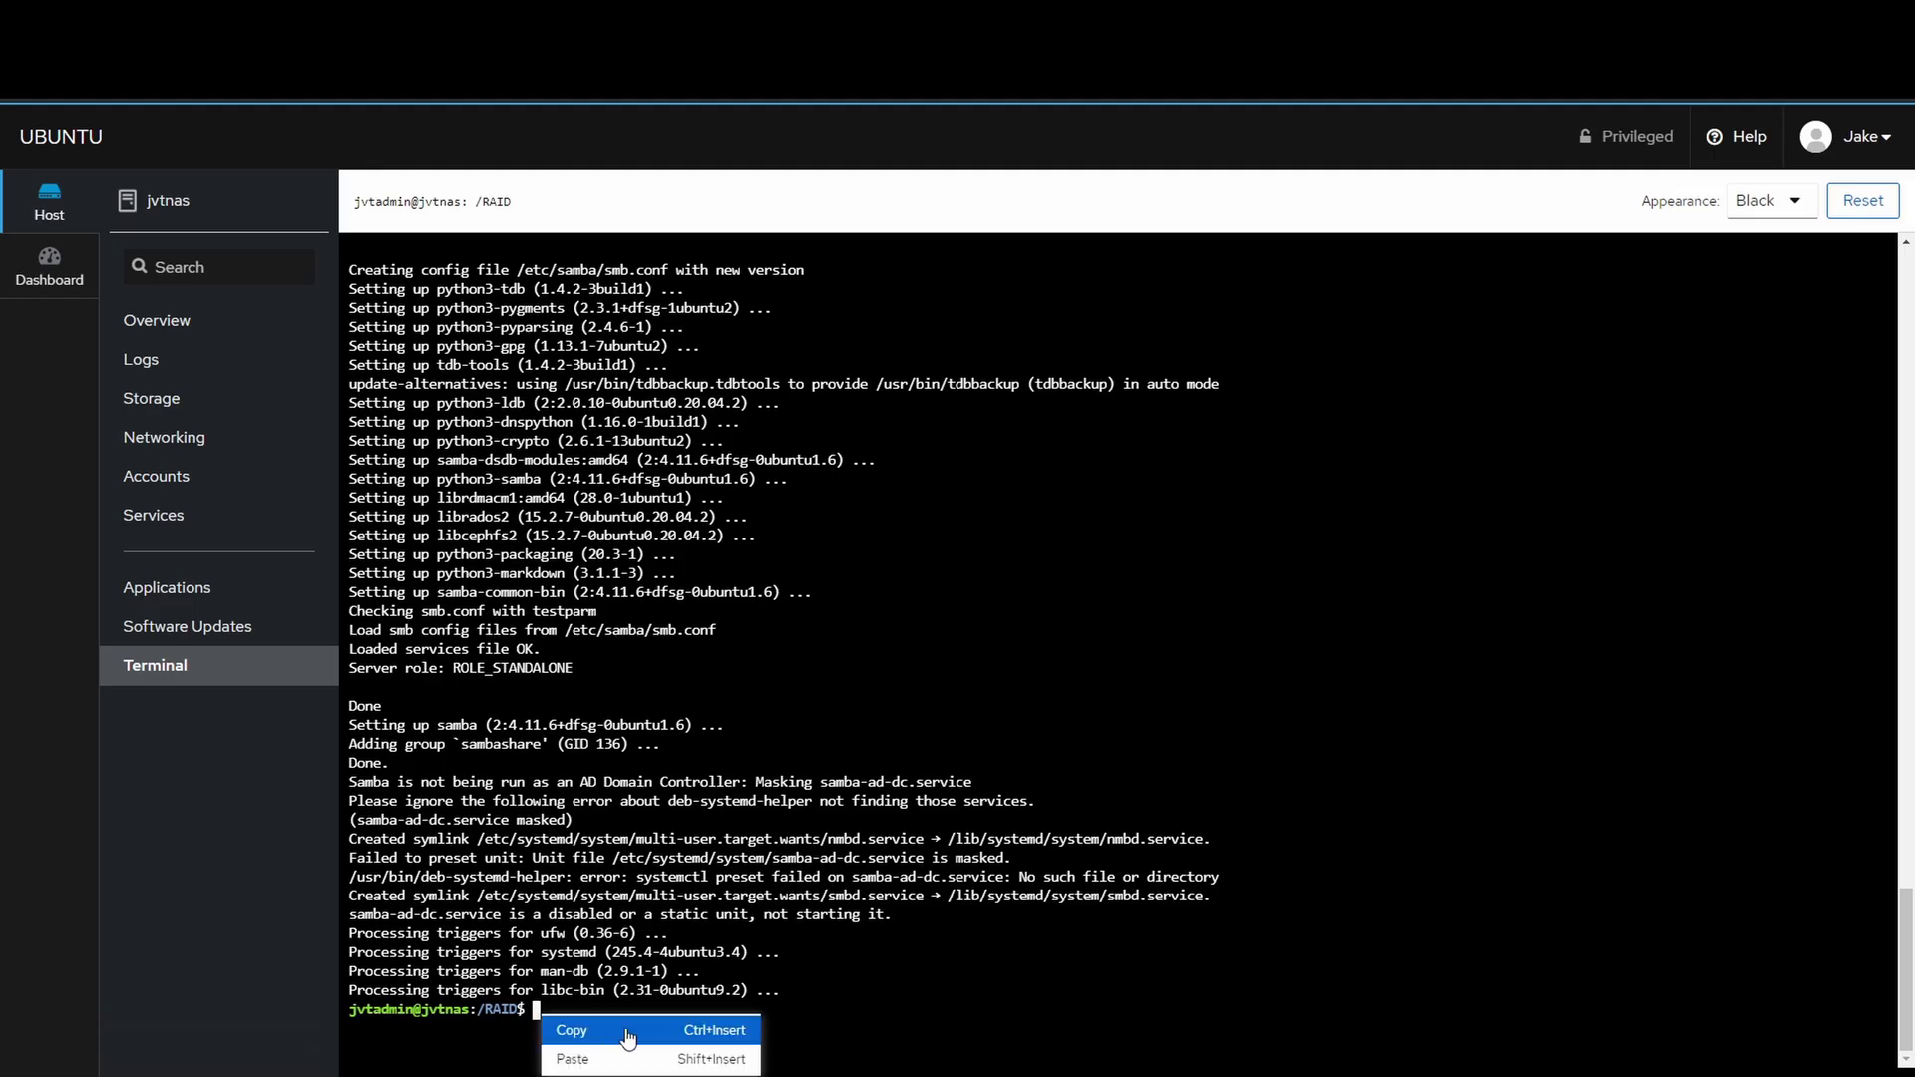
left_click(628, 1059)
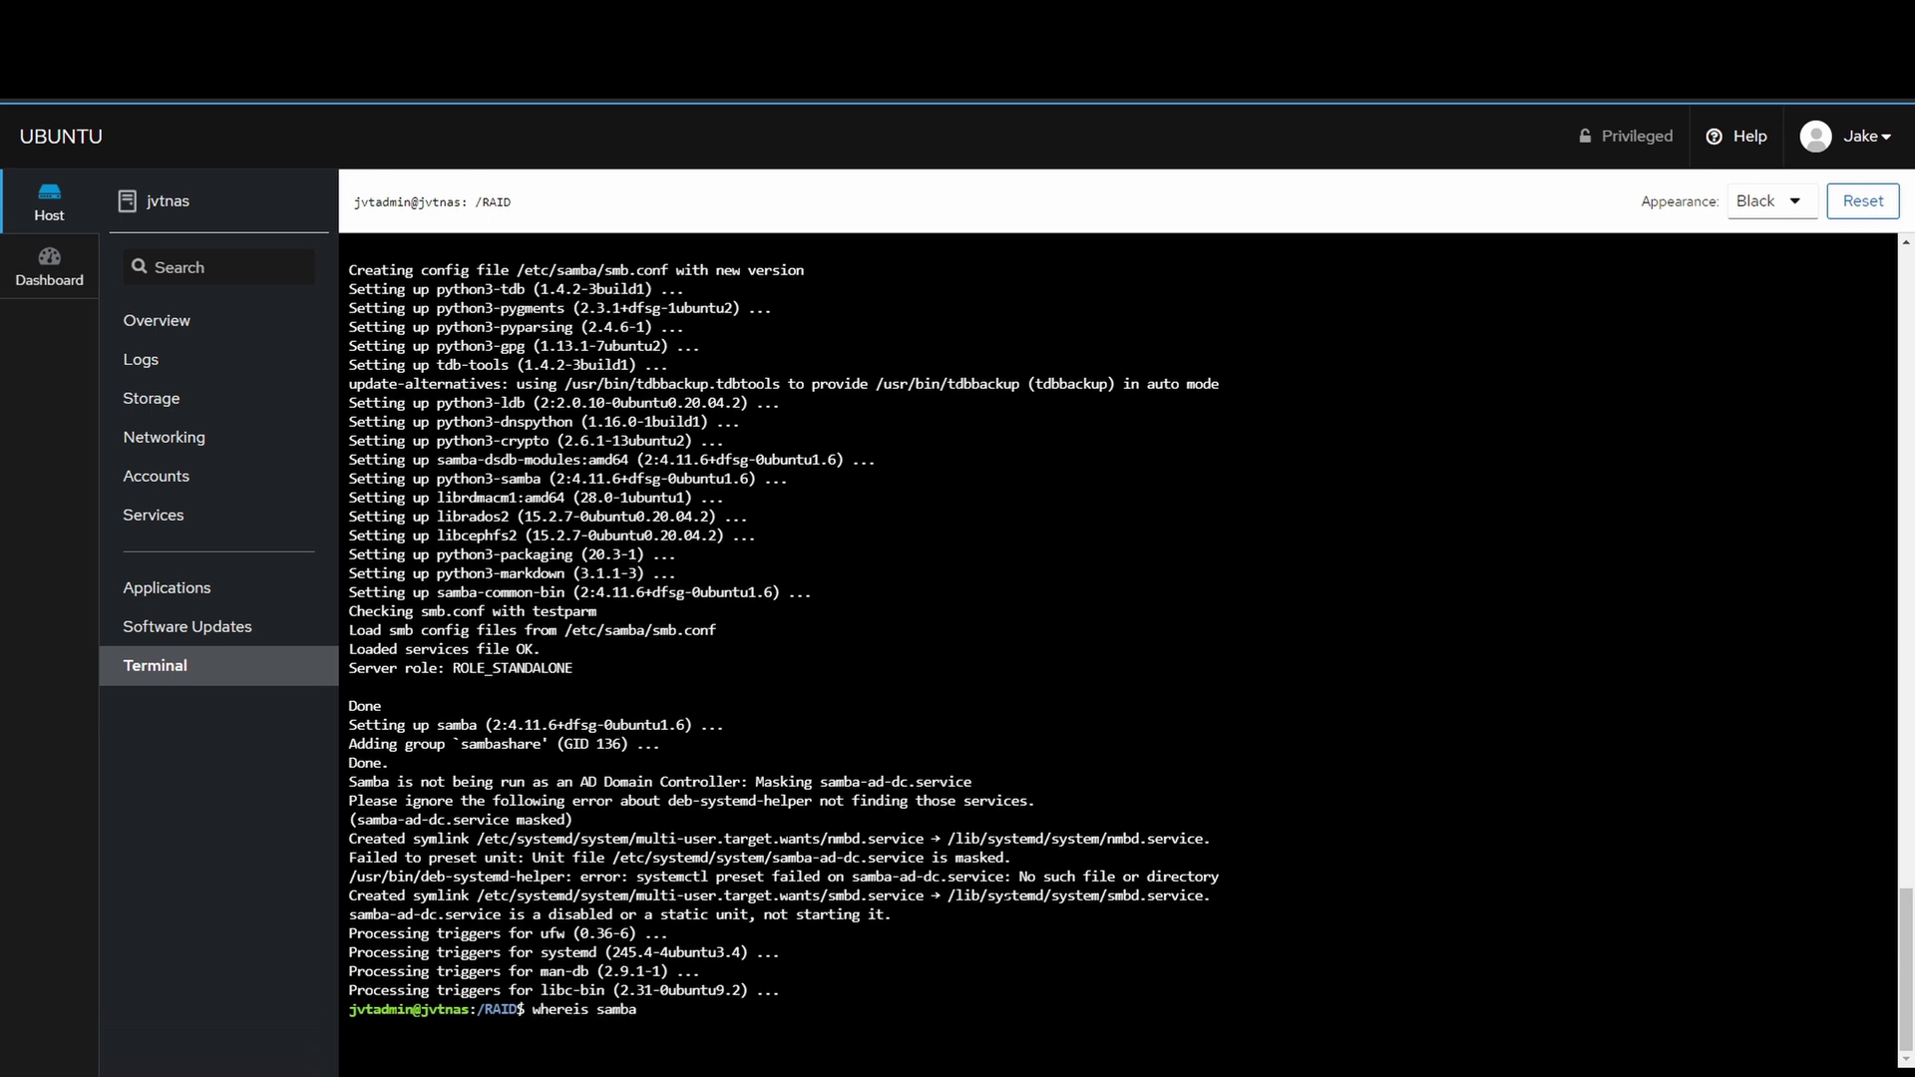
key("Return")
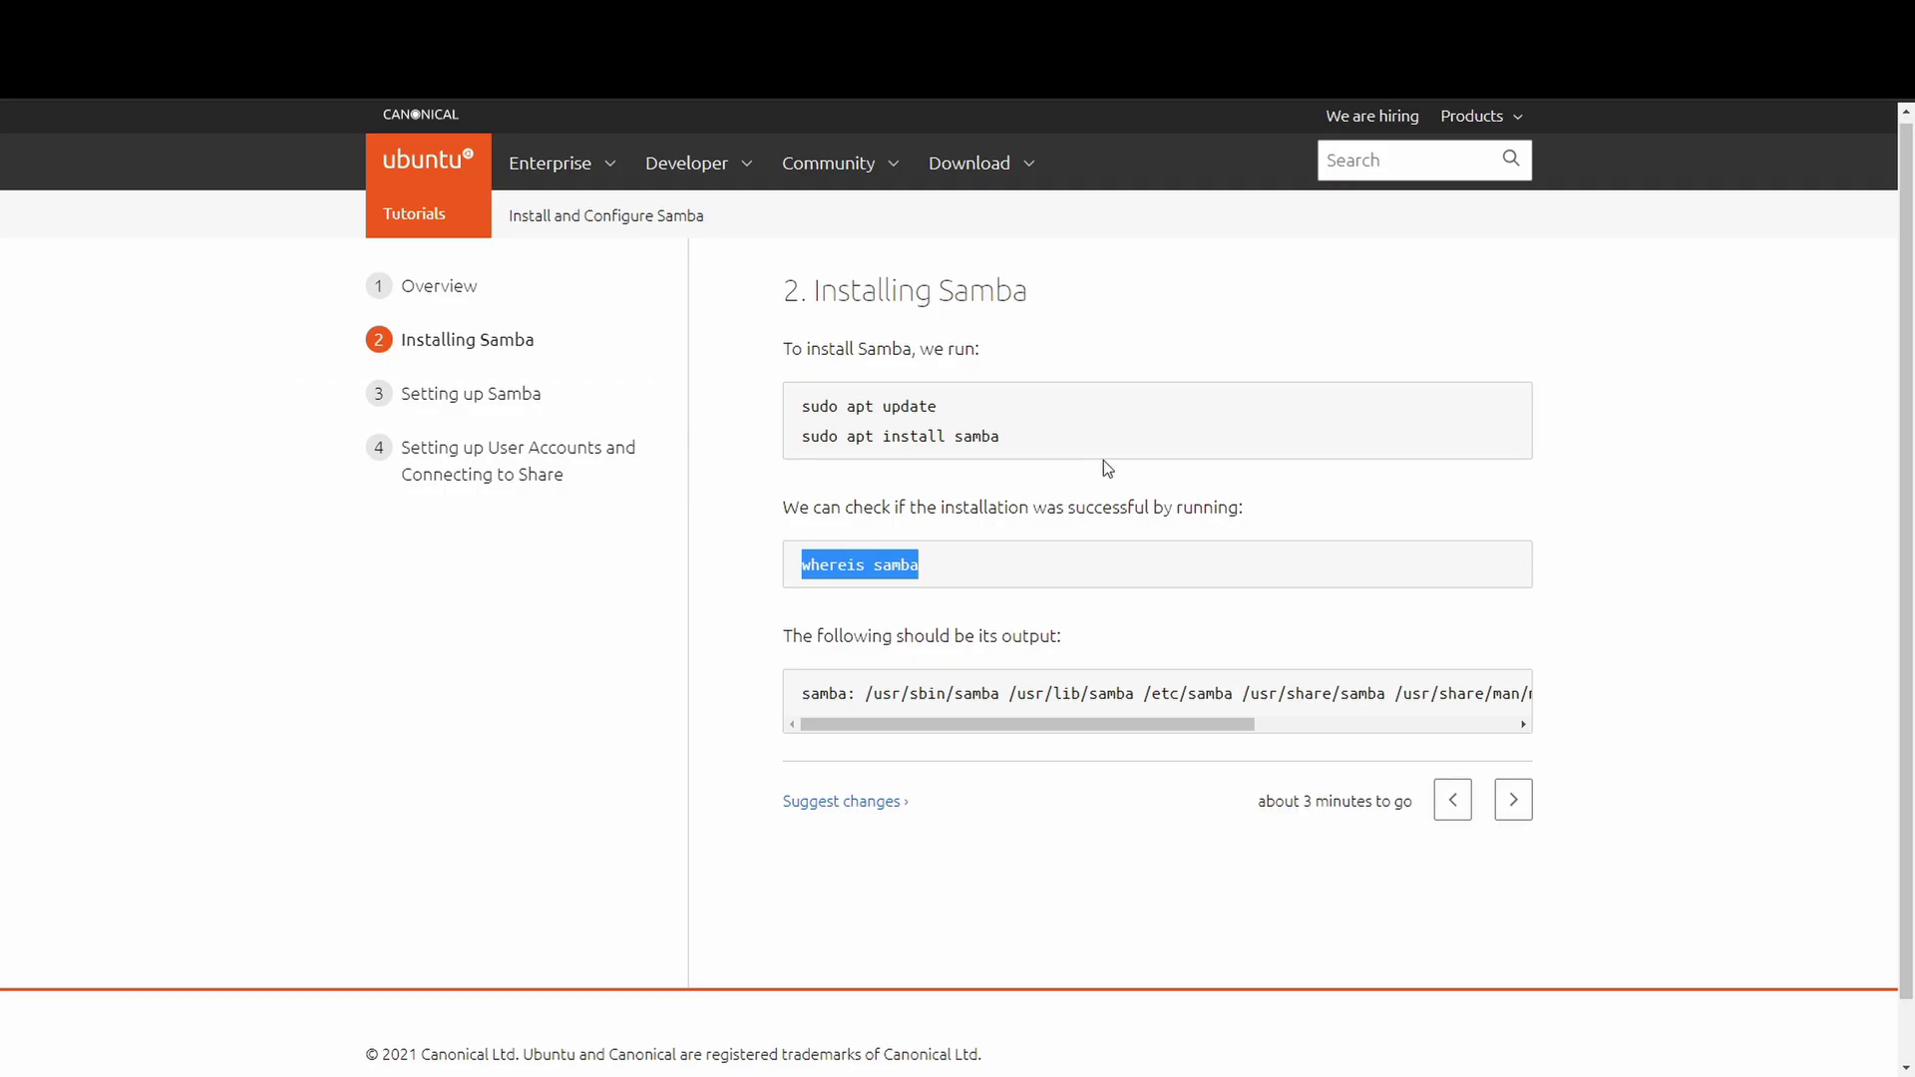
left_click(856, 565)
left_click_drag(980, 723, 780, 716)
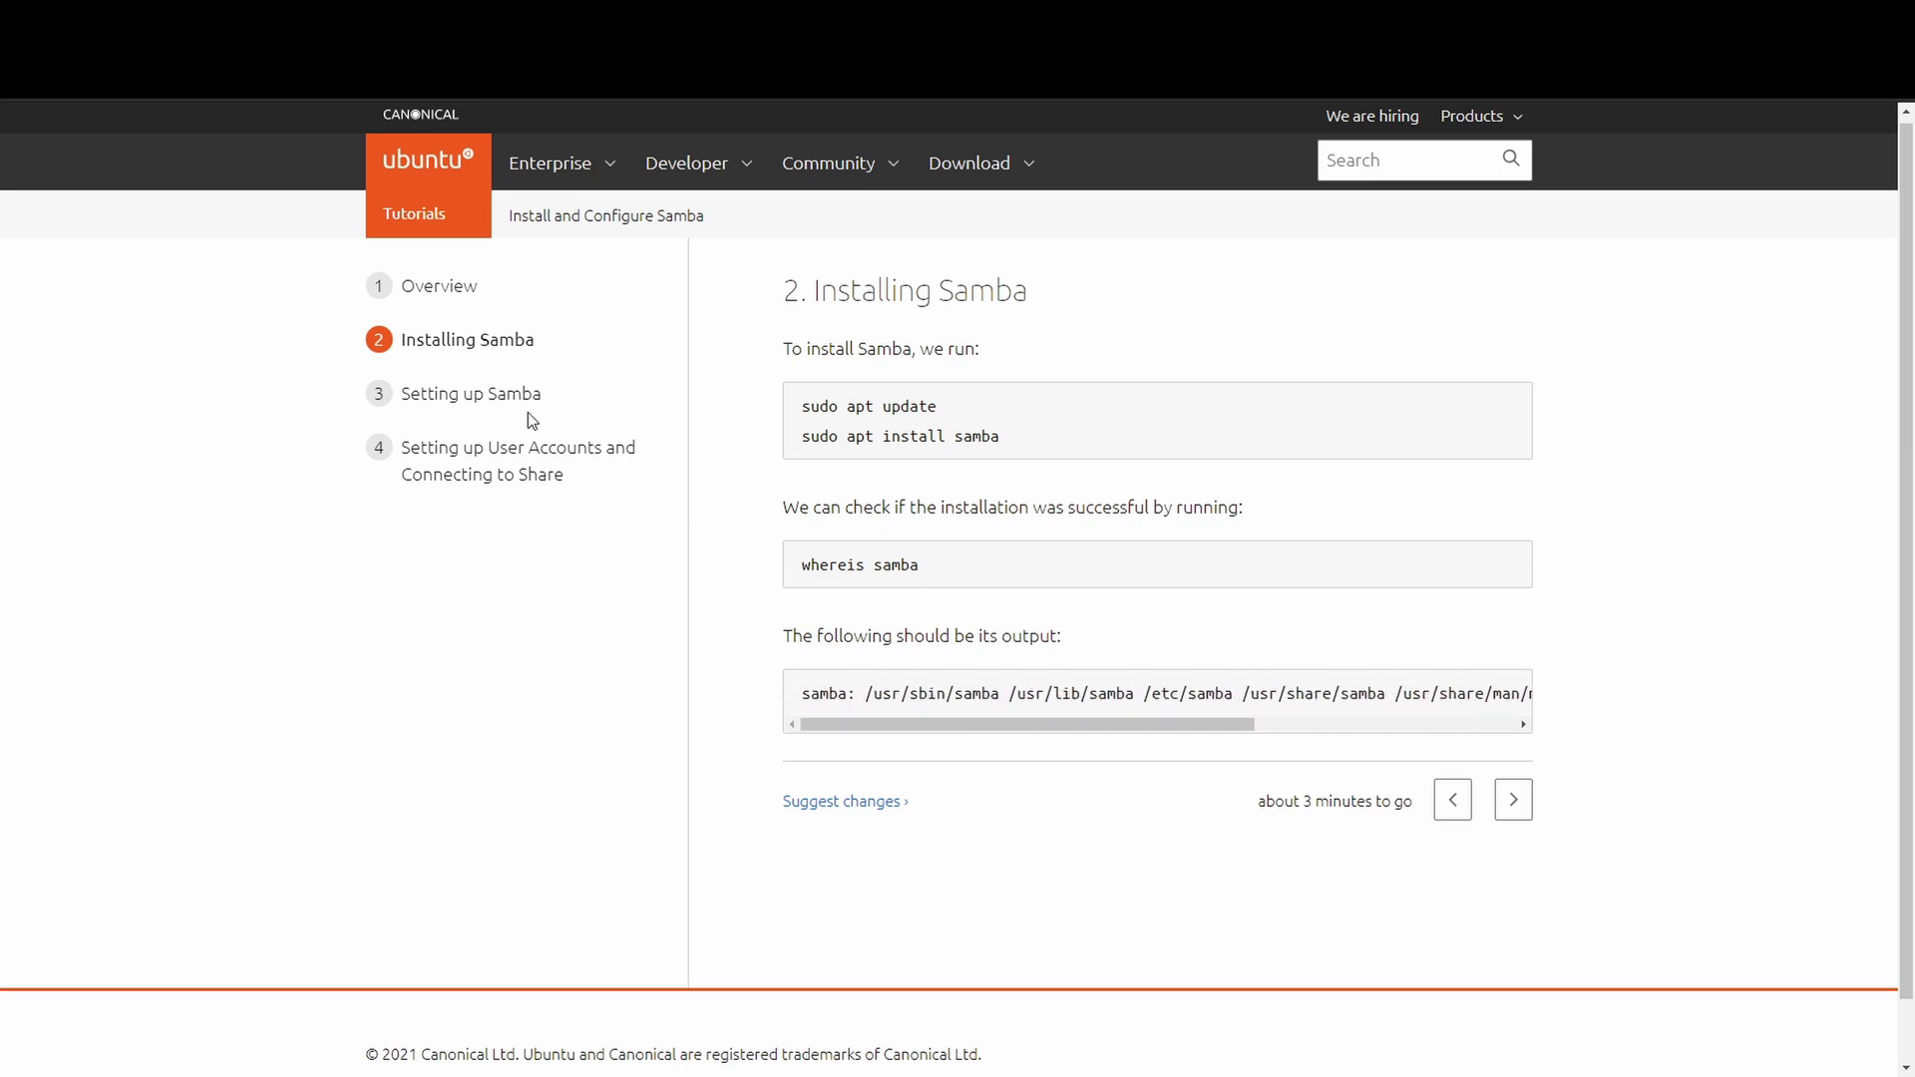
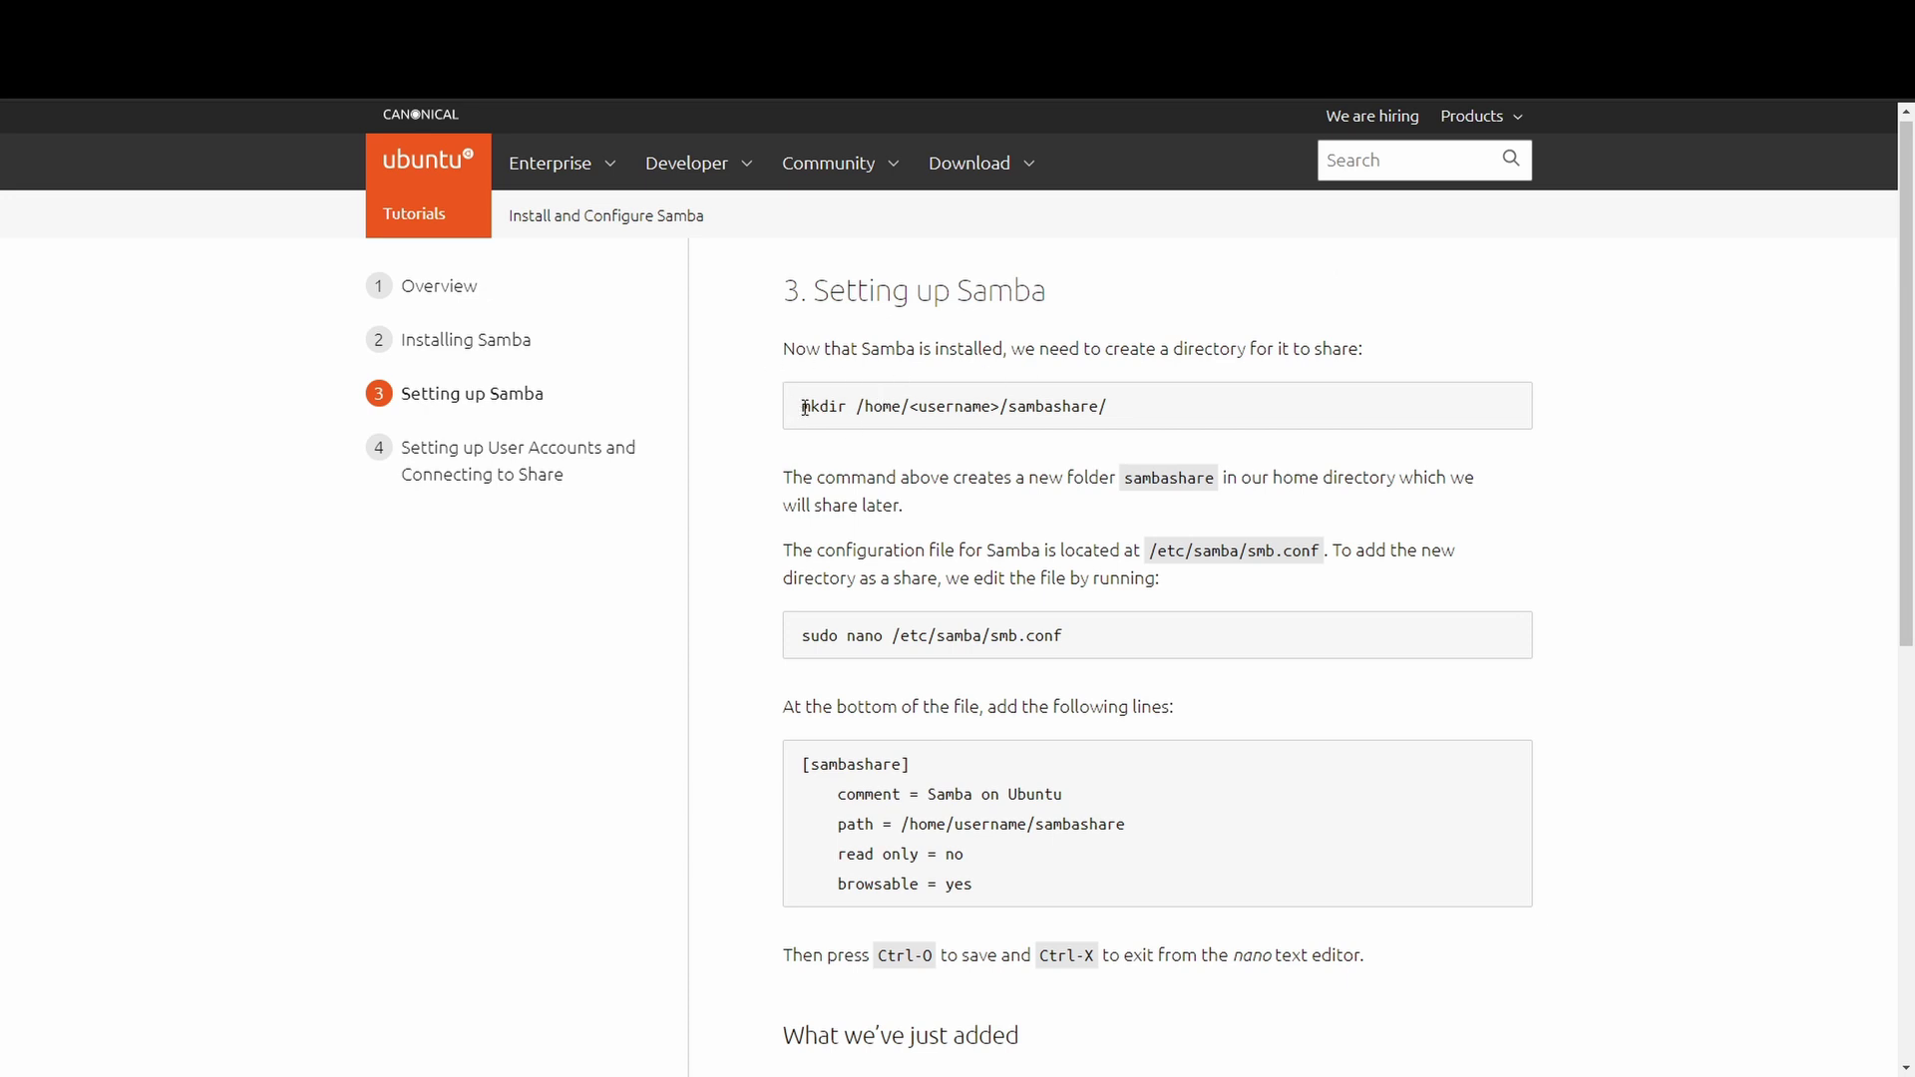
Read through the tutorial's mkdir command, its home folder path, username placeholder and sambashare folder.
left_click_drag(801, 406, 864, 407)
left_click(864, 407)
left_click_drag(864, 407, 1055, 407)
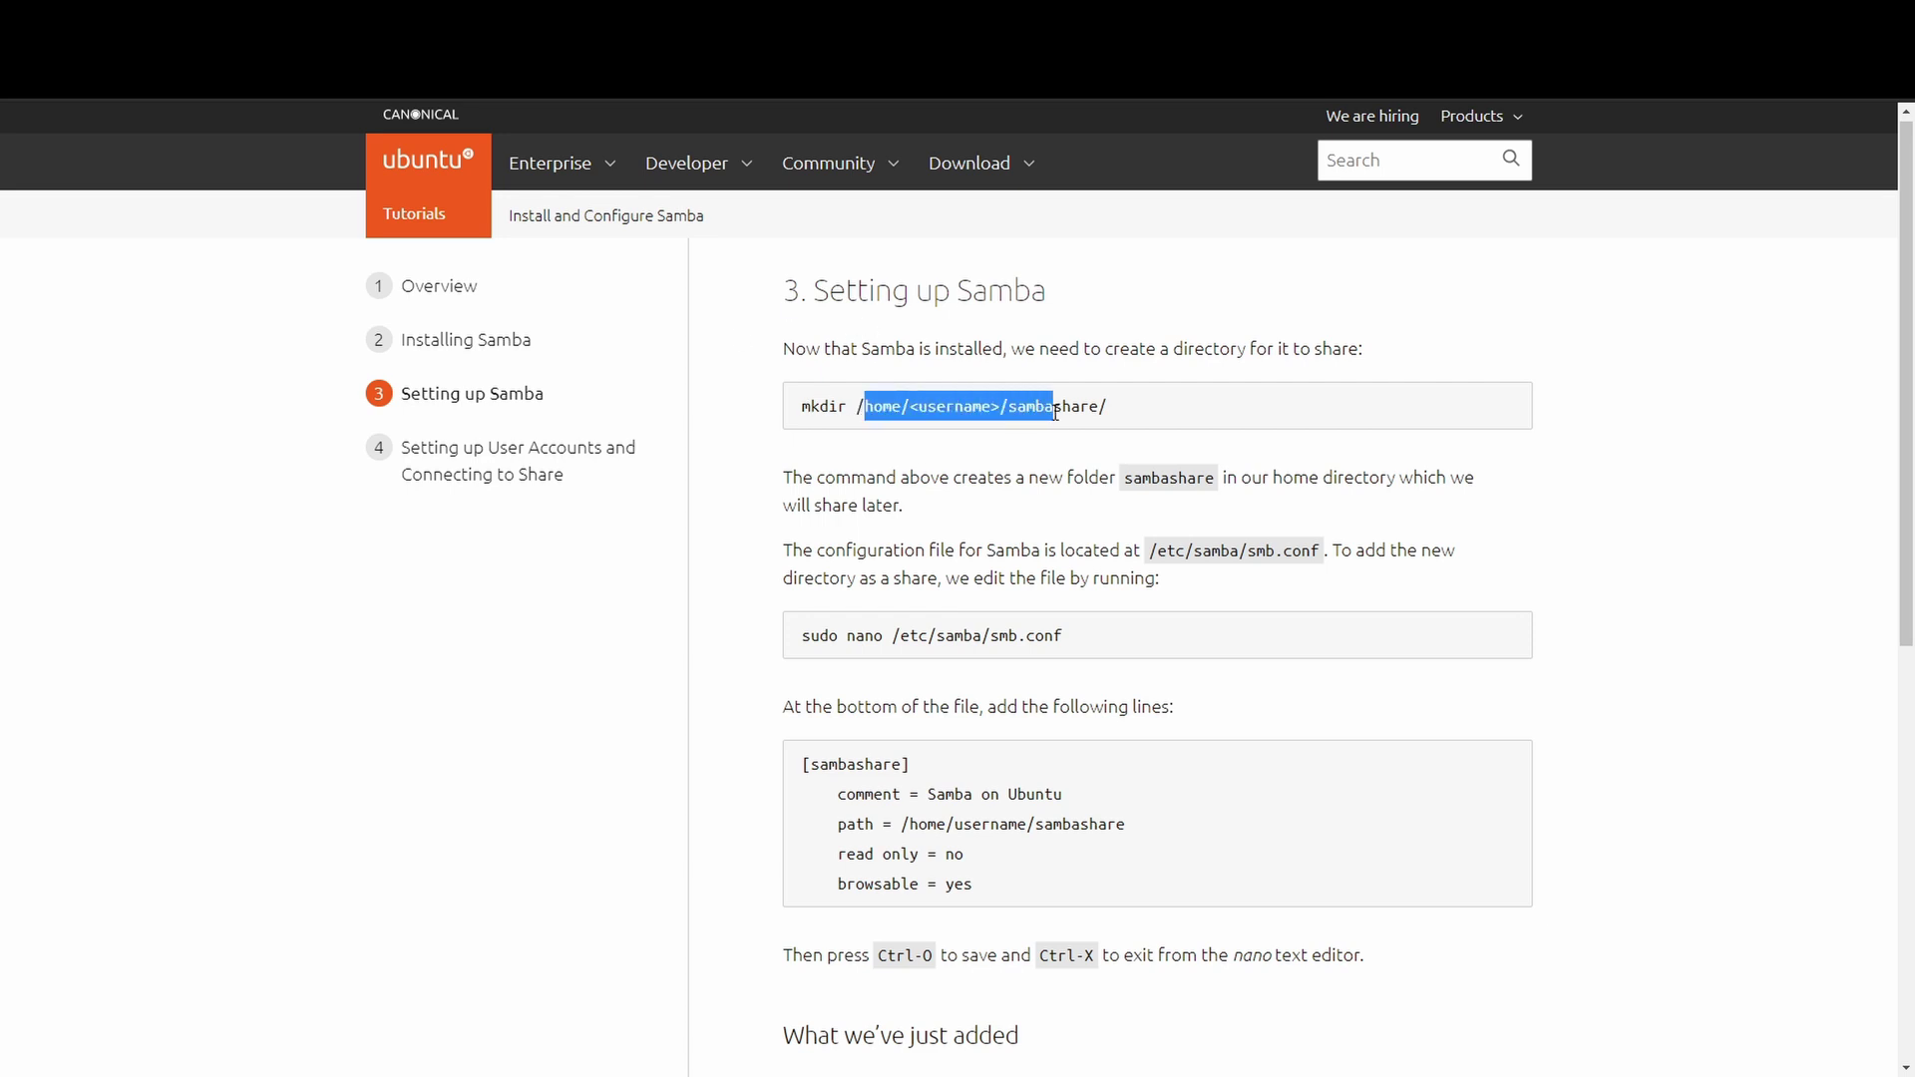
left_click(862, 407)
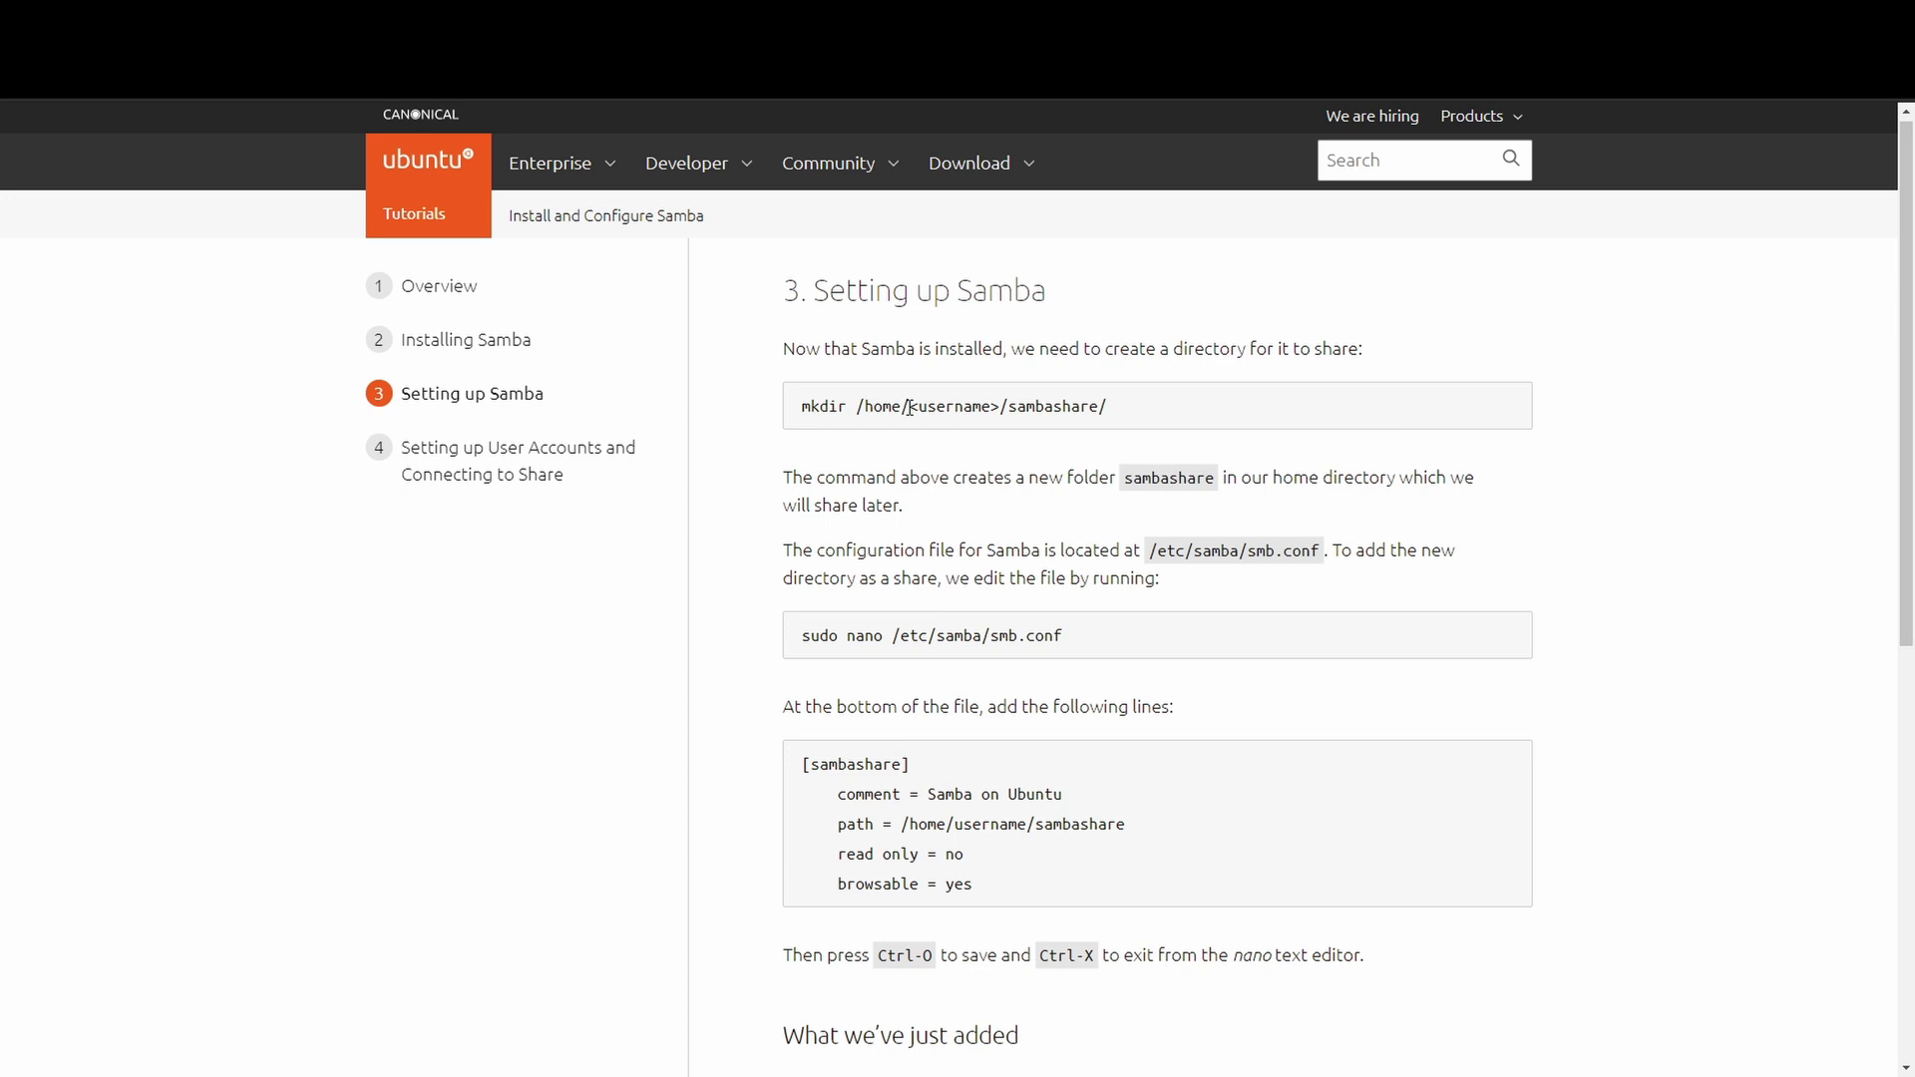
left_click_drag(919, 407, 1003, 407)
left_click(1006, 407)
left_click_drag(1099, 406, 1030, 408)
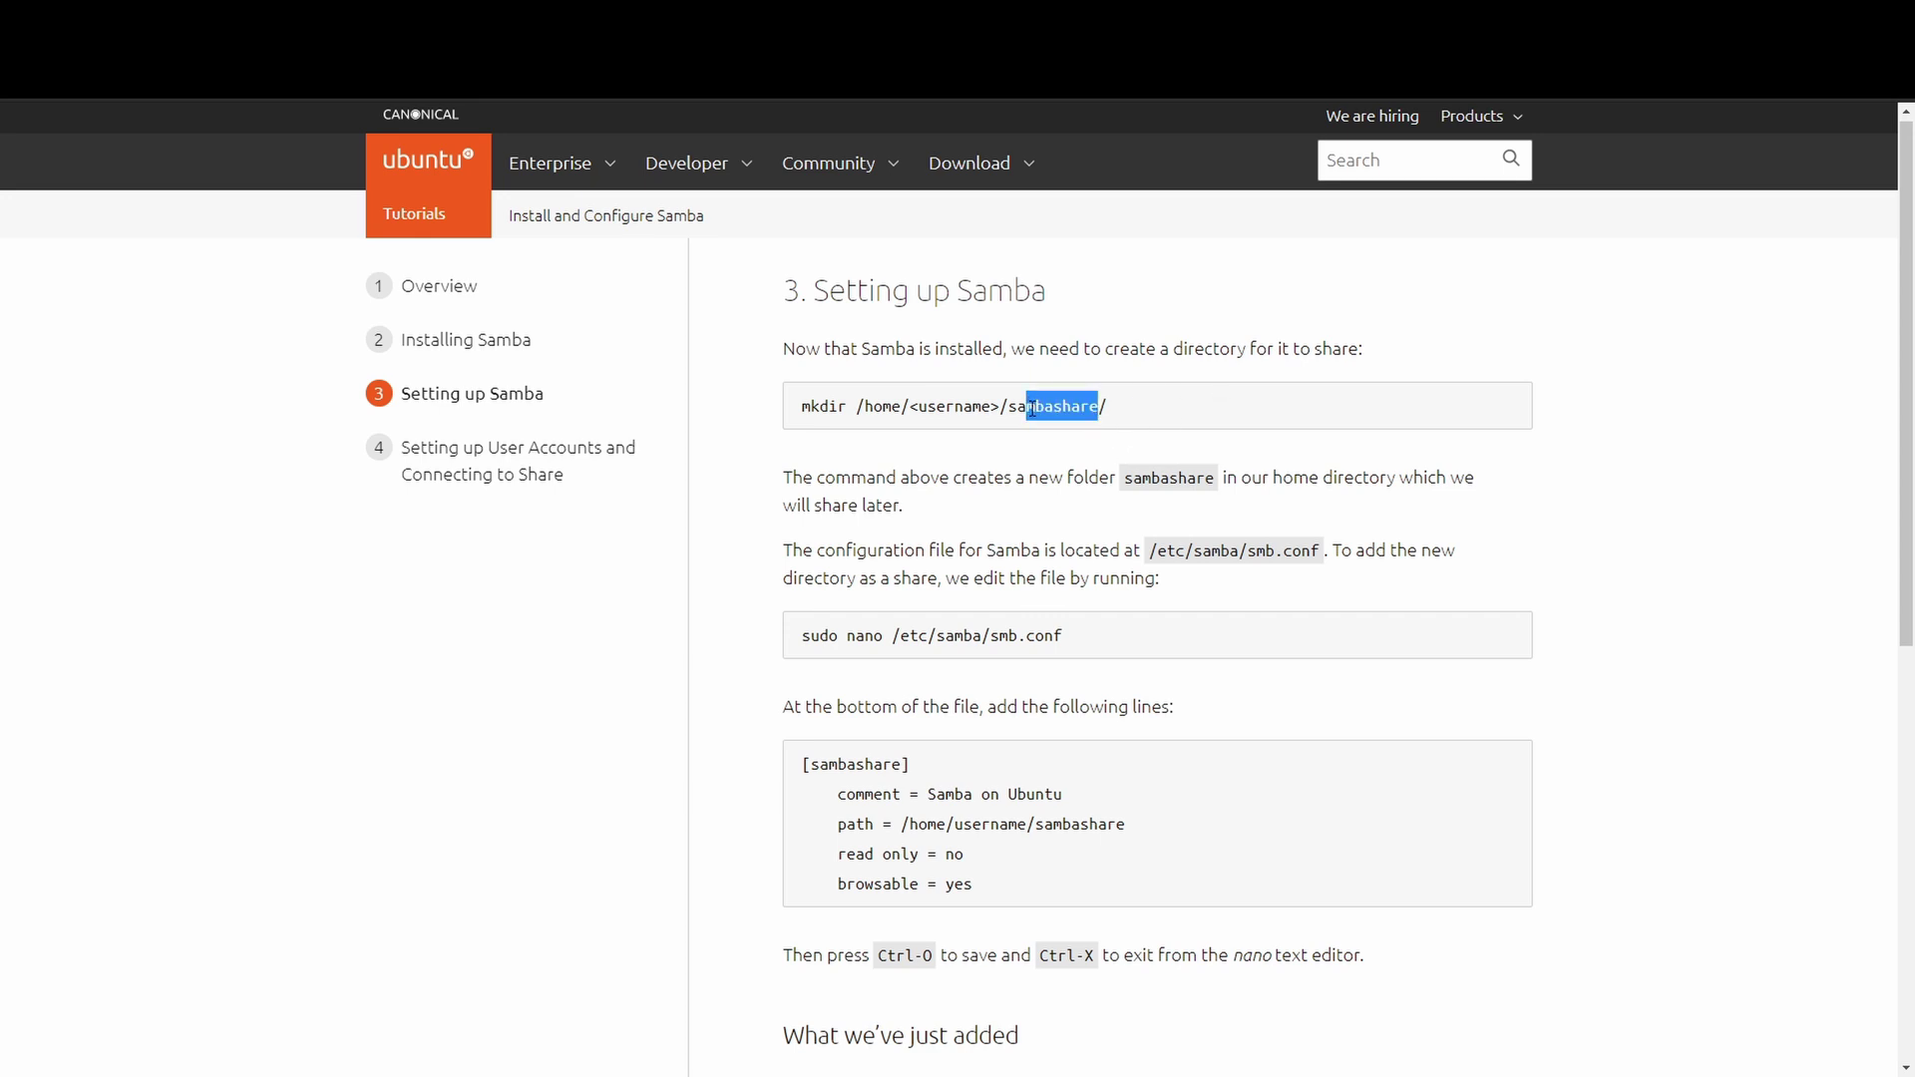
left_click(1243, 399)
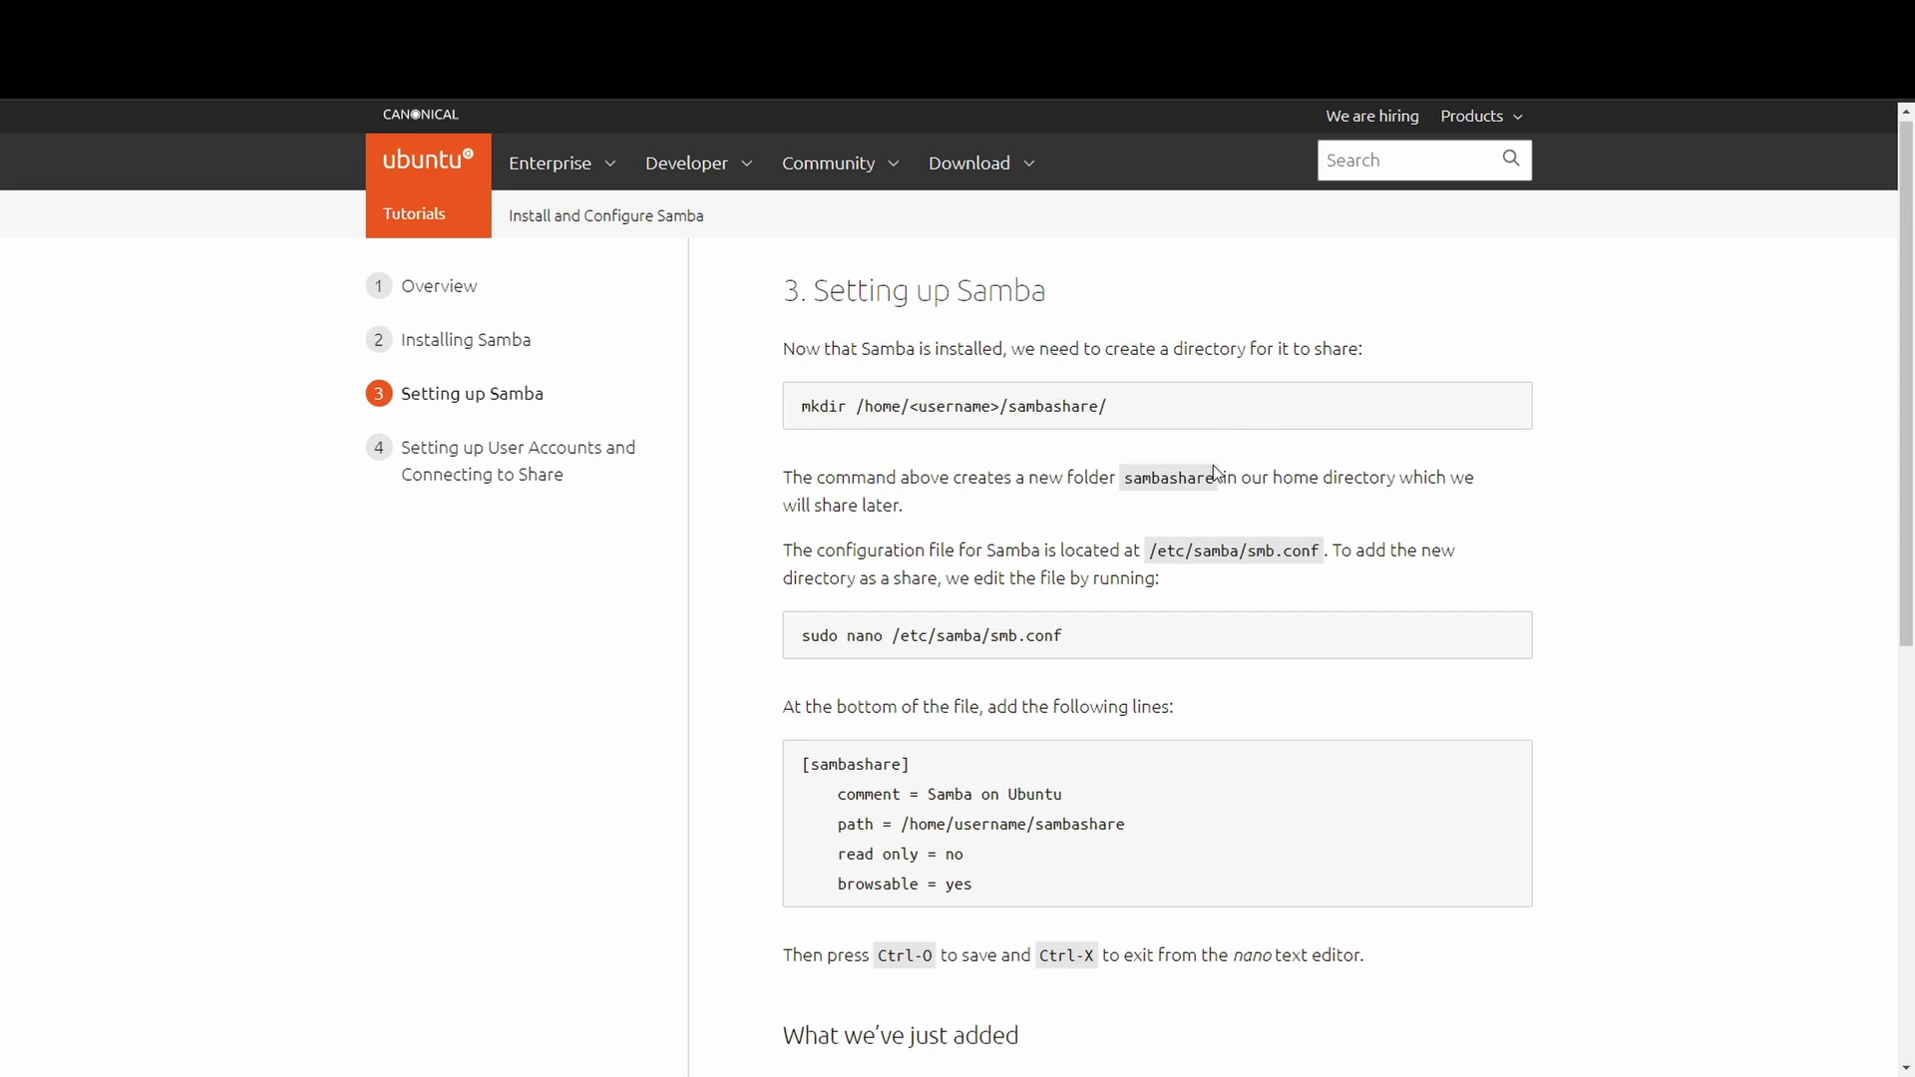
Copy the 'sudo nano /etc/samba/smb.conf' command and return to the server terminal.
left_click_drag(801, 636, 1026, 620)
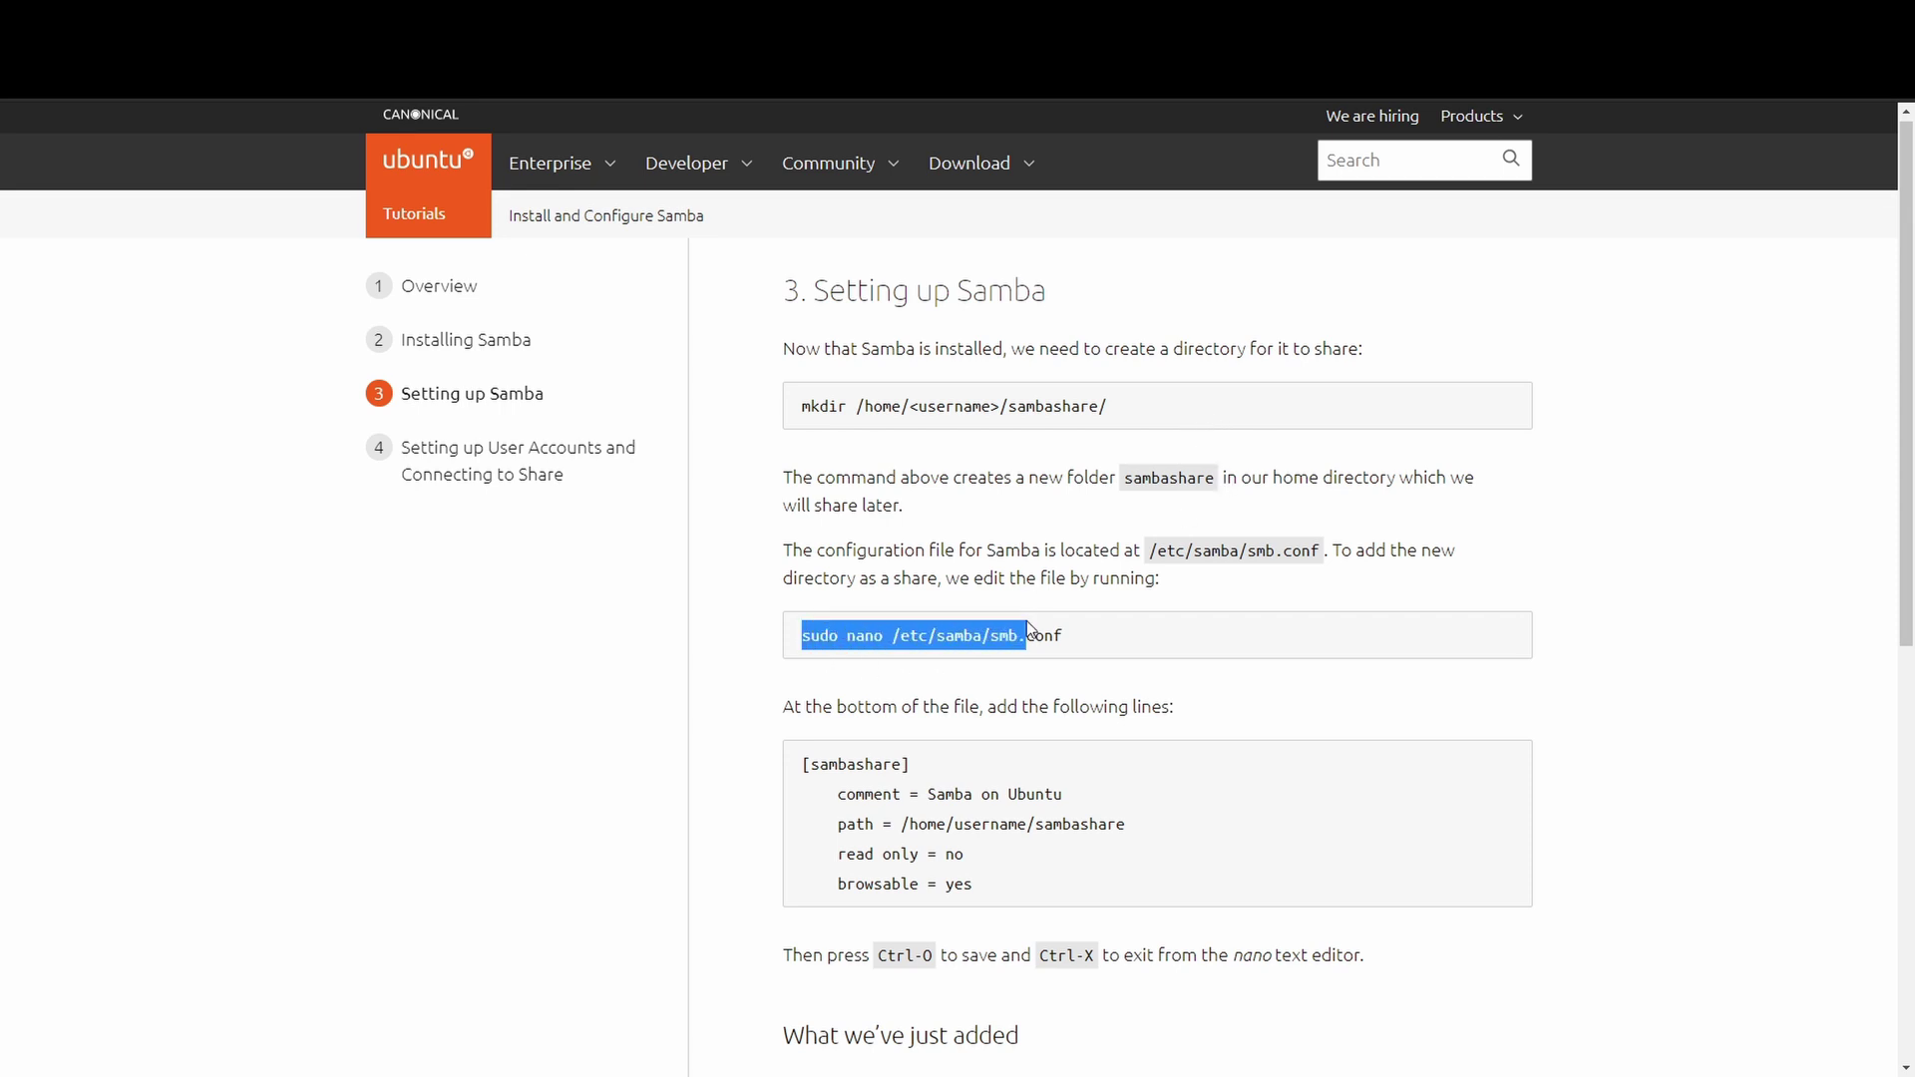
left_click(1131, 641)
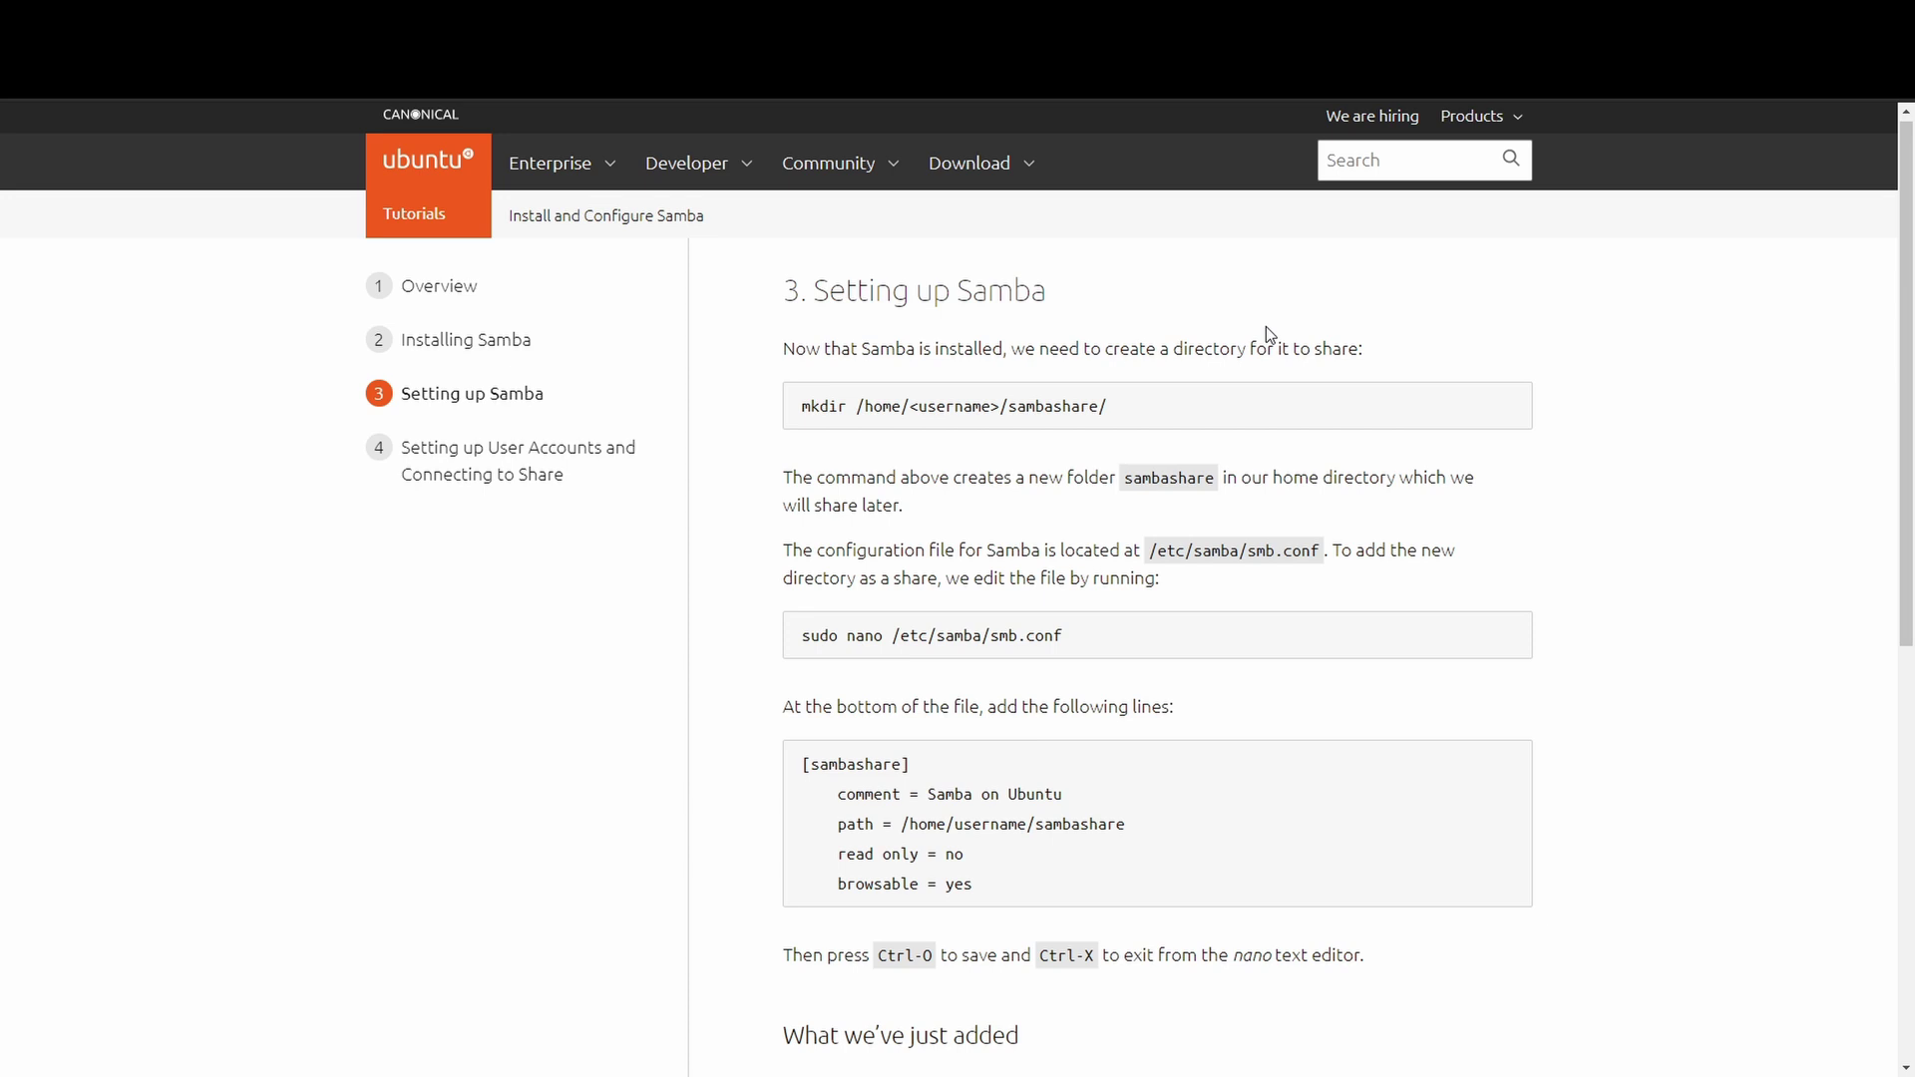
left_click_drag(804, 636, 1078, 634)
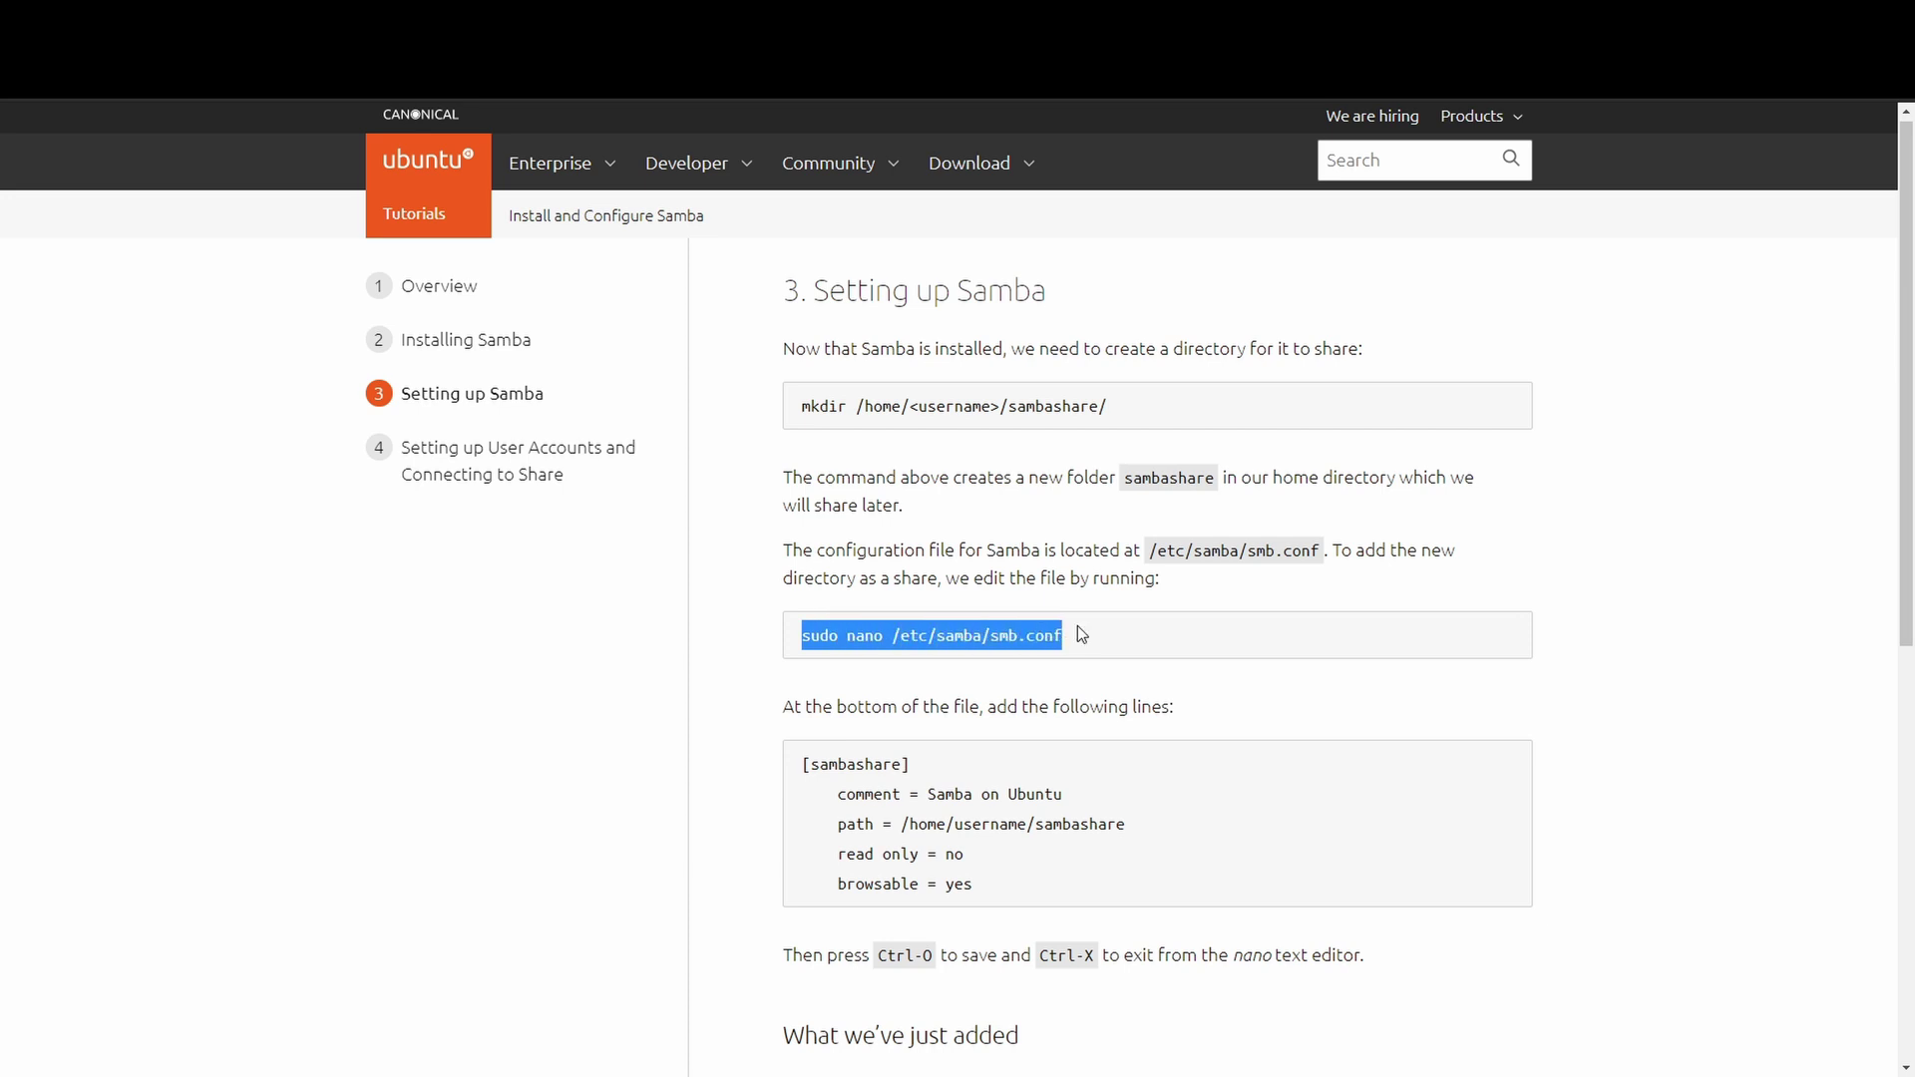
right_click(1036, 629)
left_click(1093, 649)
key("alt+Tab")
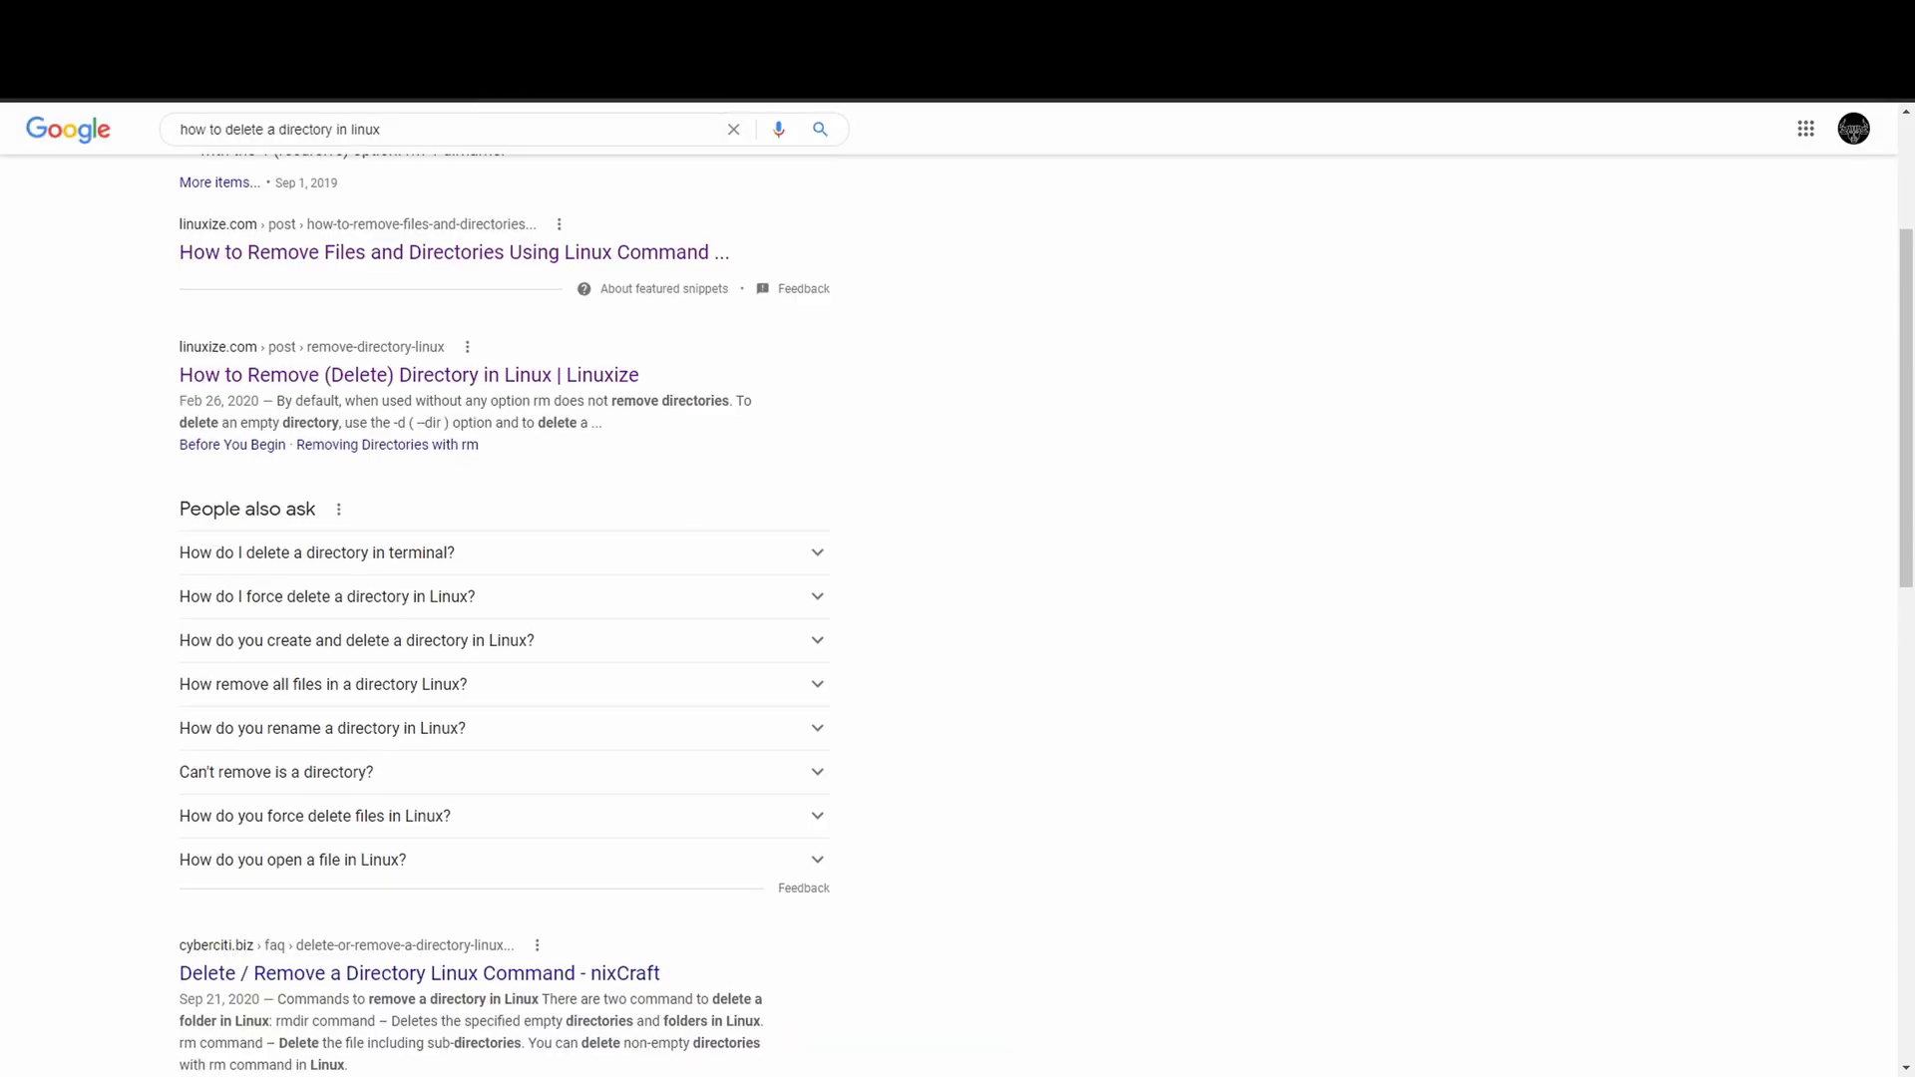
key("alt+Tab")
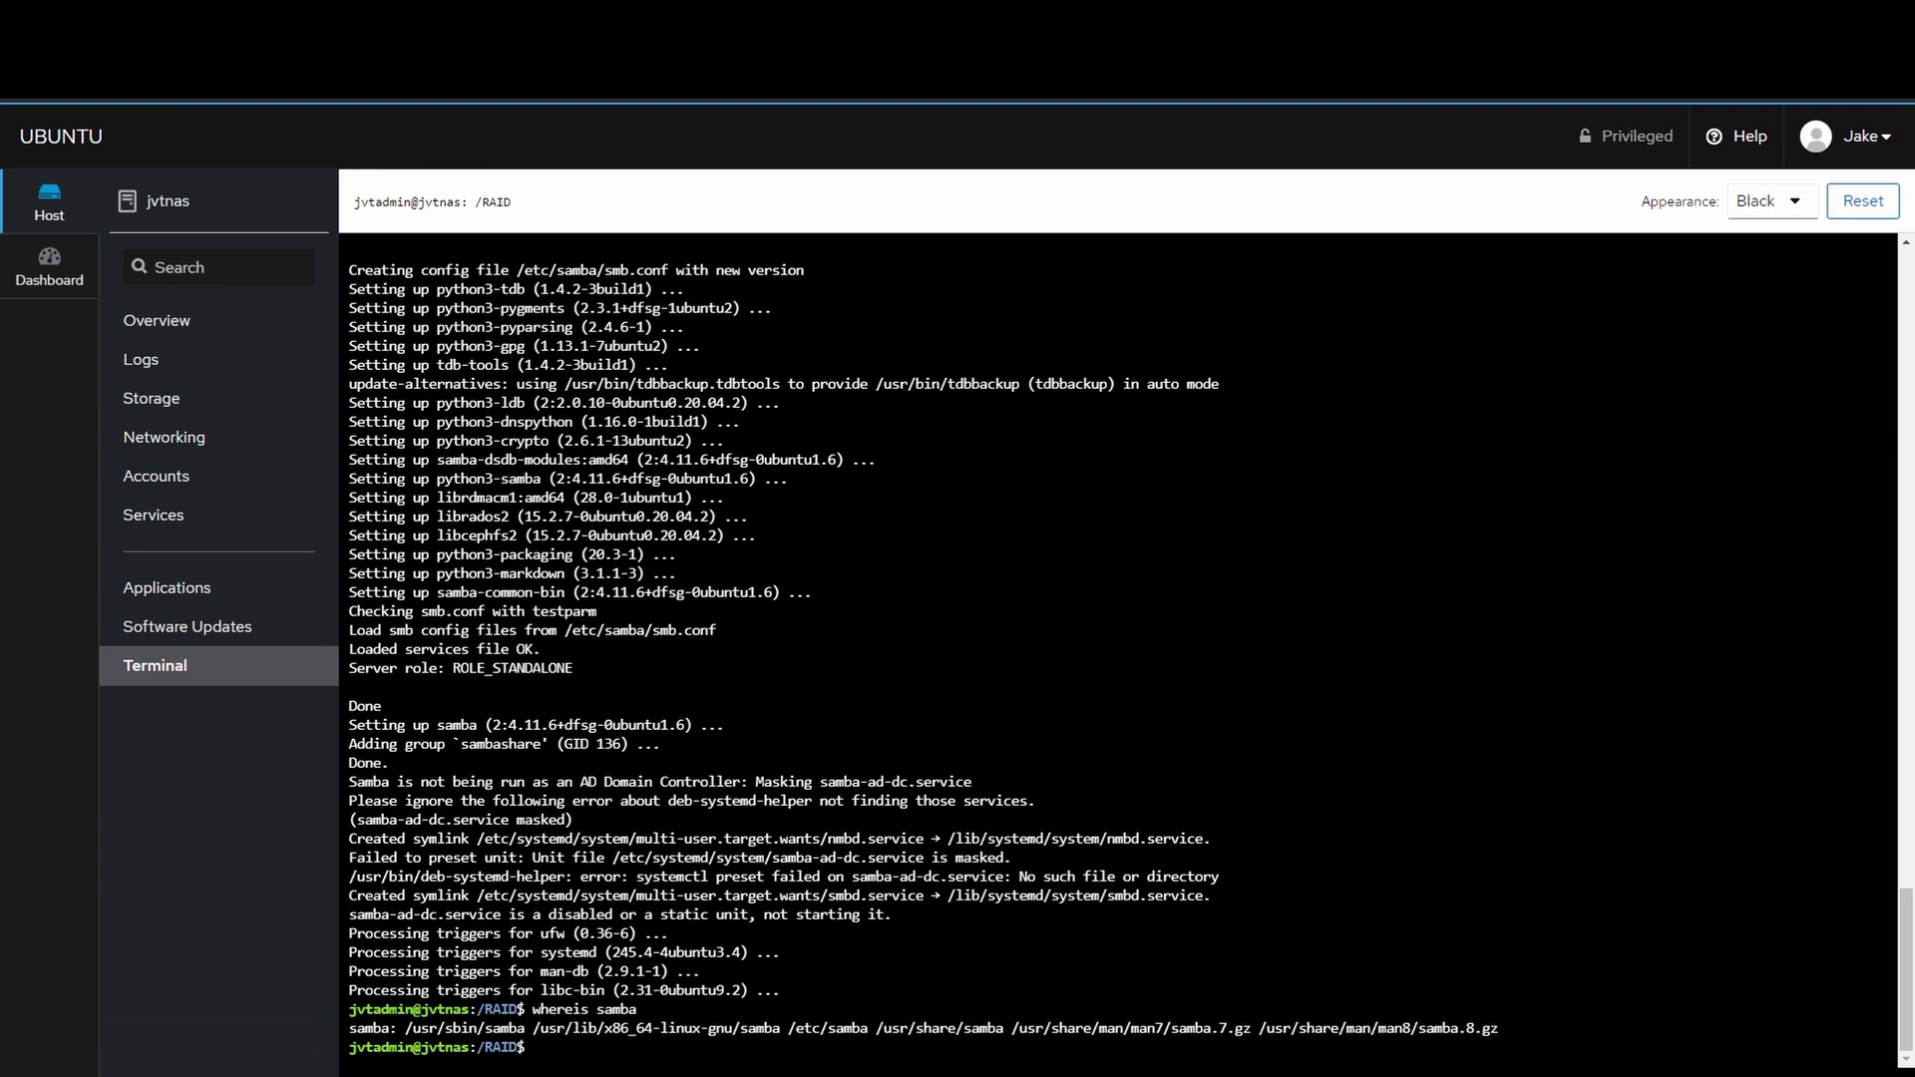
Run the pasted 'sudo nano /etc/samba/smb.conf' command to open the Samba config in nano.
right_click(554, 1047)
left_click(631, 1044)
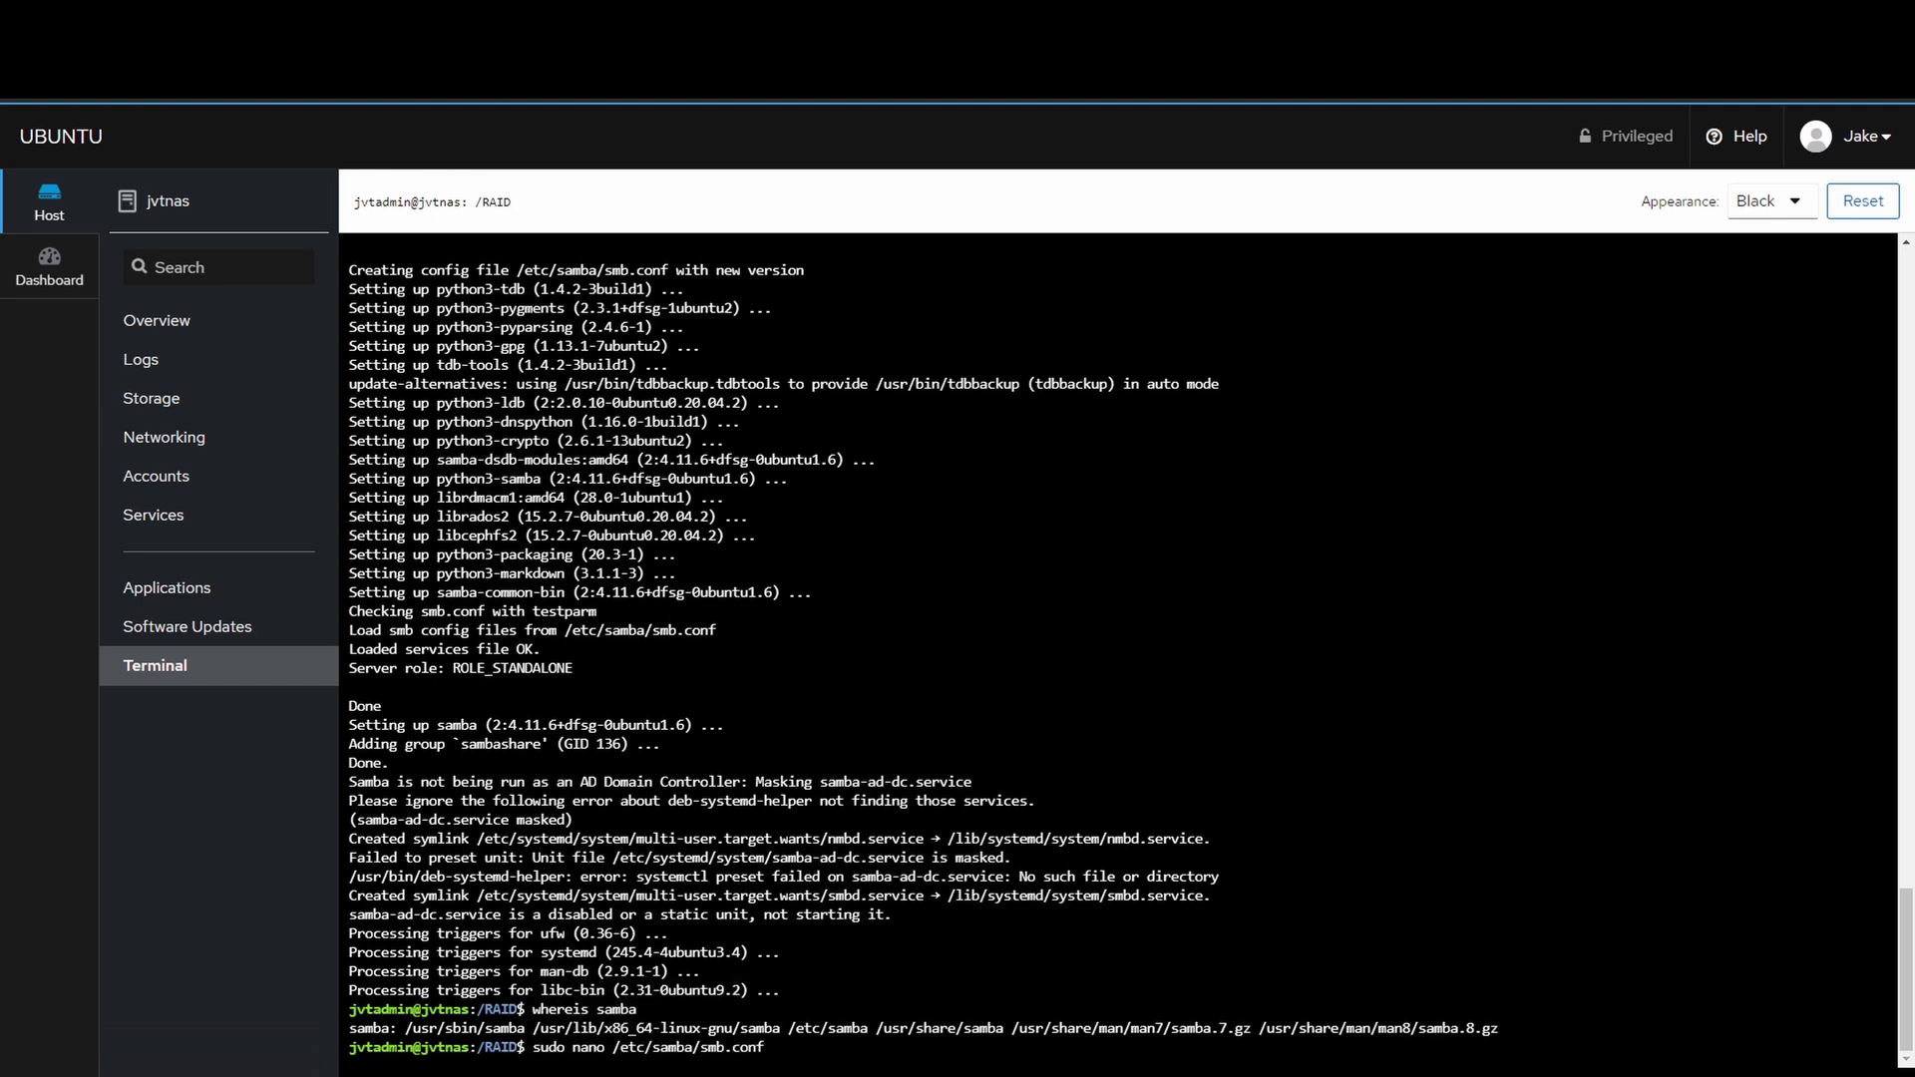
key("Return")
key("Down")
key("Down")
key("Down")
key("Down")
key("Down")
key("Down")
key("Down")
key("Down")
key("Down")
key("Down")
key("Down")
key("Down")
key("Down")
key("Down")
key("Down")
key("Down")
key("Down")
key("Down")
key("Down")
key("Down")
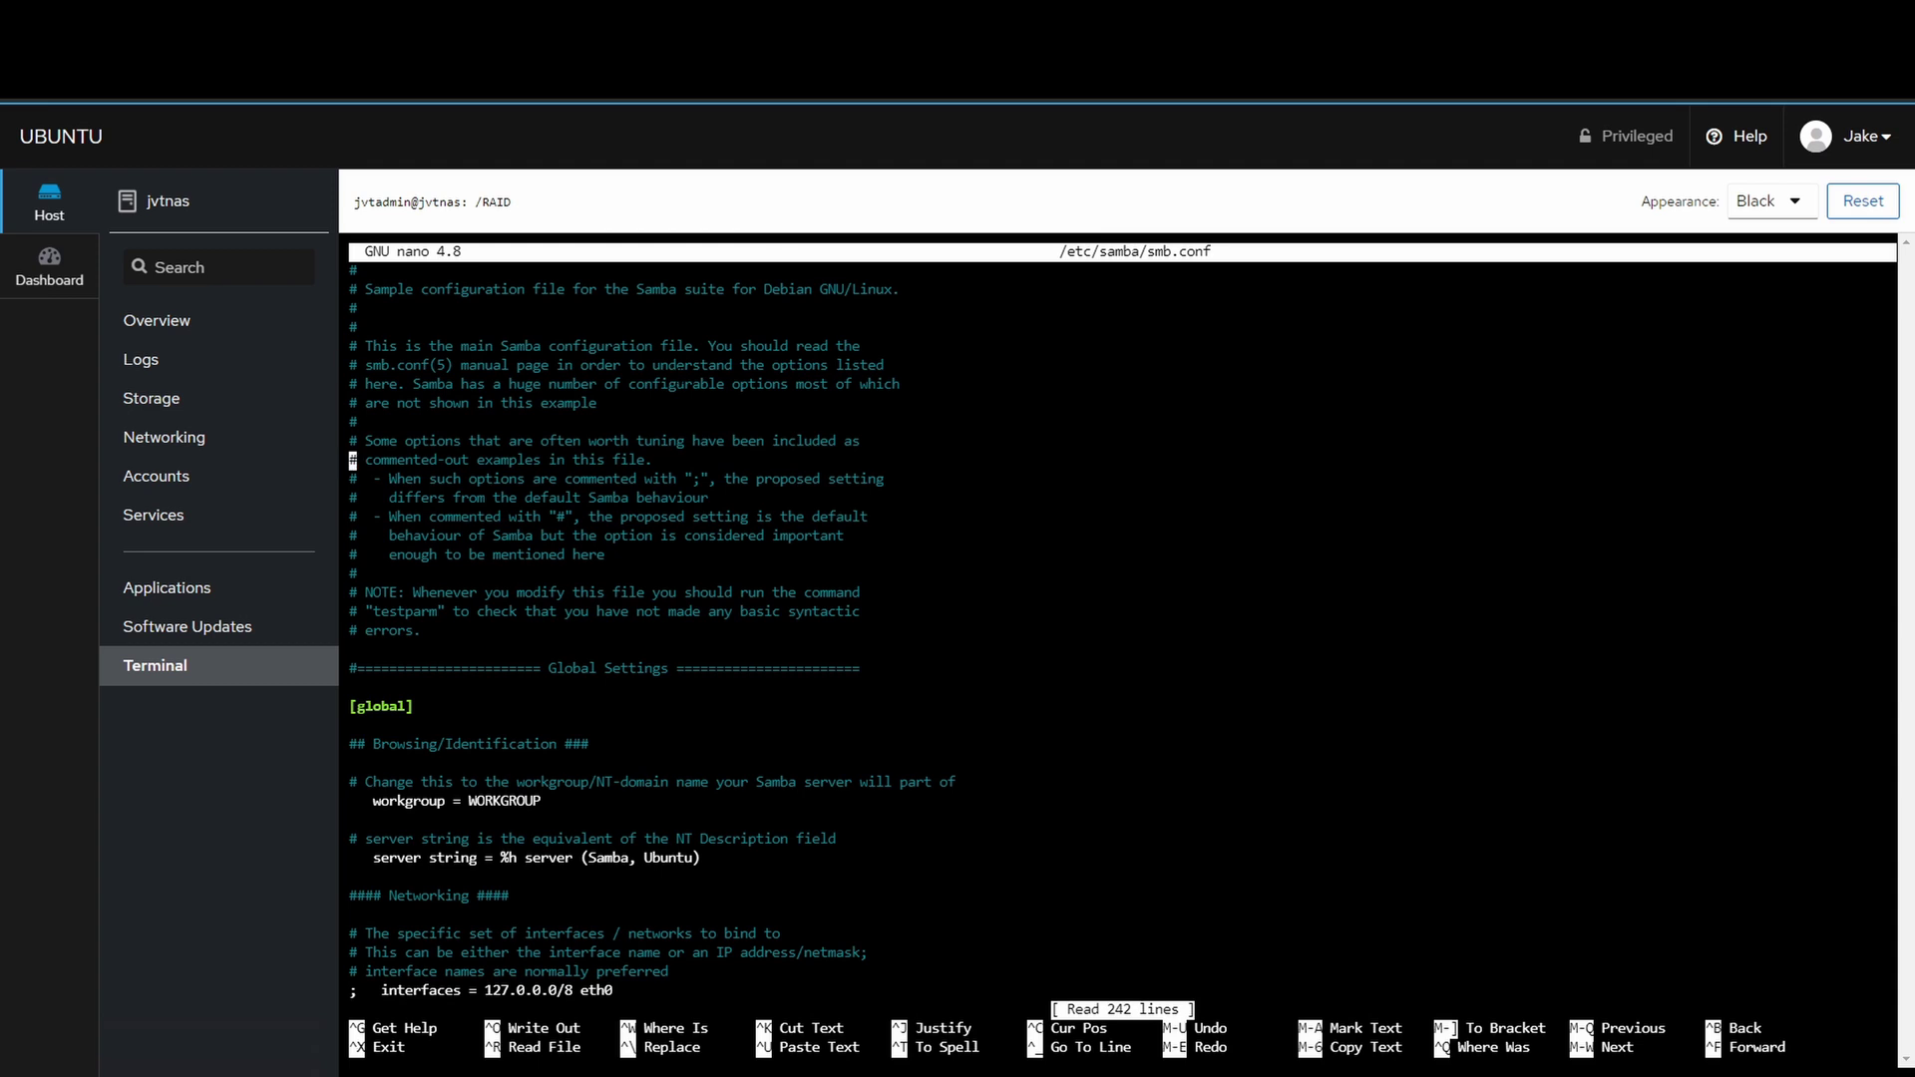
key("Down")
key("Down")
key("Down")
key("Down")
key("Down")
key("Up")
key("Up")
key("Up")
key("Up")
key("Up")
key("Up")
key("Up")
key("Up")
key("Up")
key("Up")
key("Up")
key("Up")
key("Up")
key("Up")
key("Up")
key("Up")
key("Up")
key("Up")
key("Up")
key("Up")
Move down through smb.conf to the last line, past the print$ share.
left_click(353, 440)
left_click(353, 745)
left_click(353, 460)
left_click(353, 346)
left_click(353, 536)
key("Down")
key("Down")
key("Down")
key("Down")
key("Down")
key("Down")
key("Down")
key("Down")
key("Down")
key("Down")
key("Down")
key("Down")
key("Down")
key("Down")
key("Down")
key("Down")
key("Down")
key("Down")
key("Down")
key("Down")
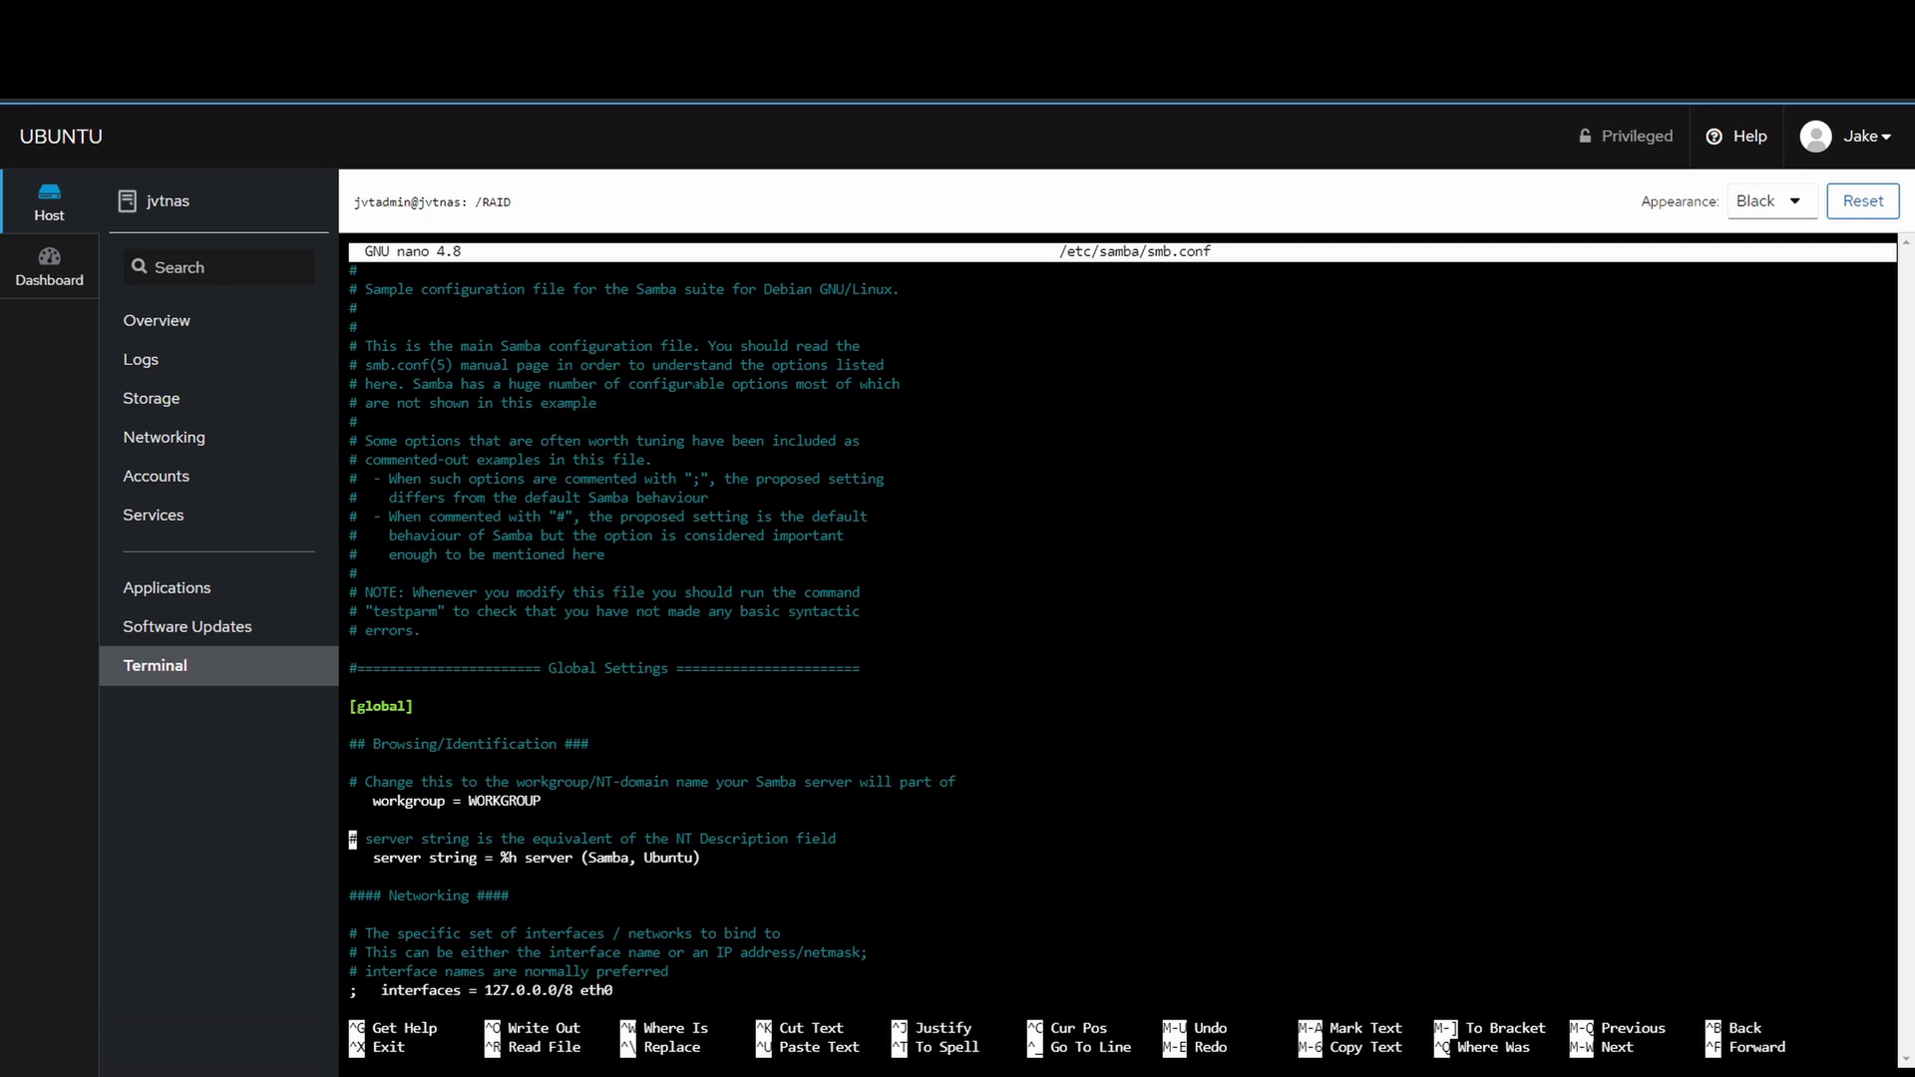
key("Down")
key("Down")
key("Down")
key("Down")
key("Down")
key("Down")
key("Down")
key("Down")
key("Down")
key("Down")
key("Down")
key("Down")
key("Down")
key("Down")
key("Down")
key("Down")
key("Down")
key("Down")
key("Down")
key("Down")
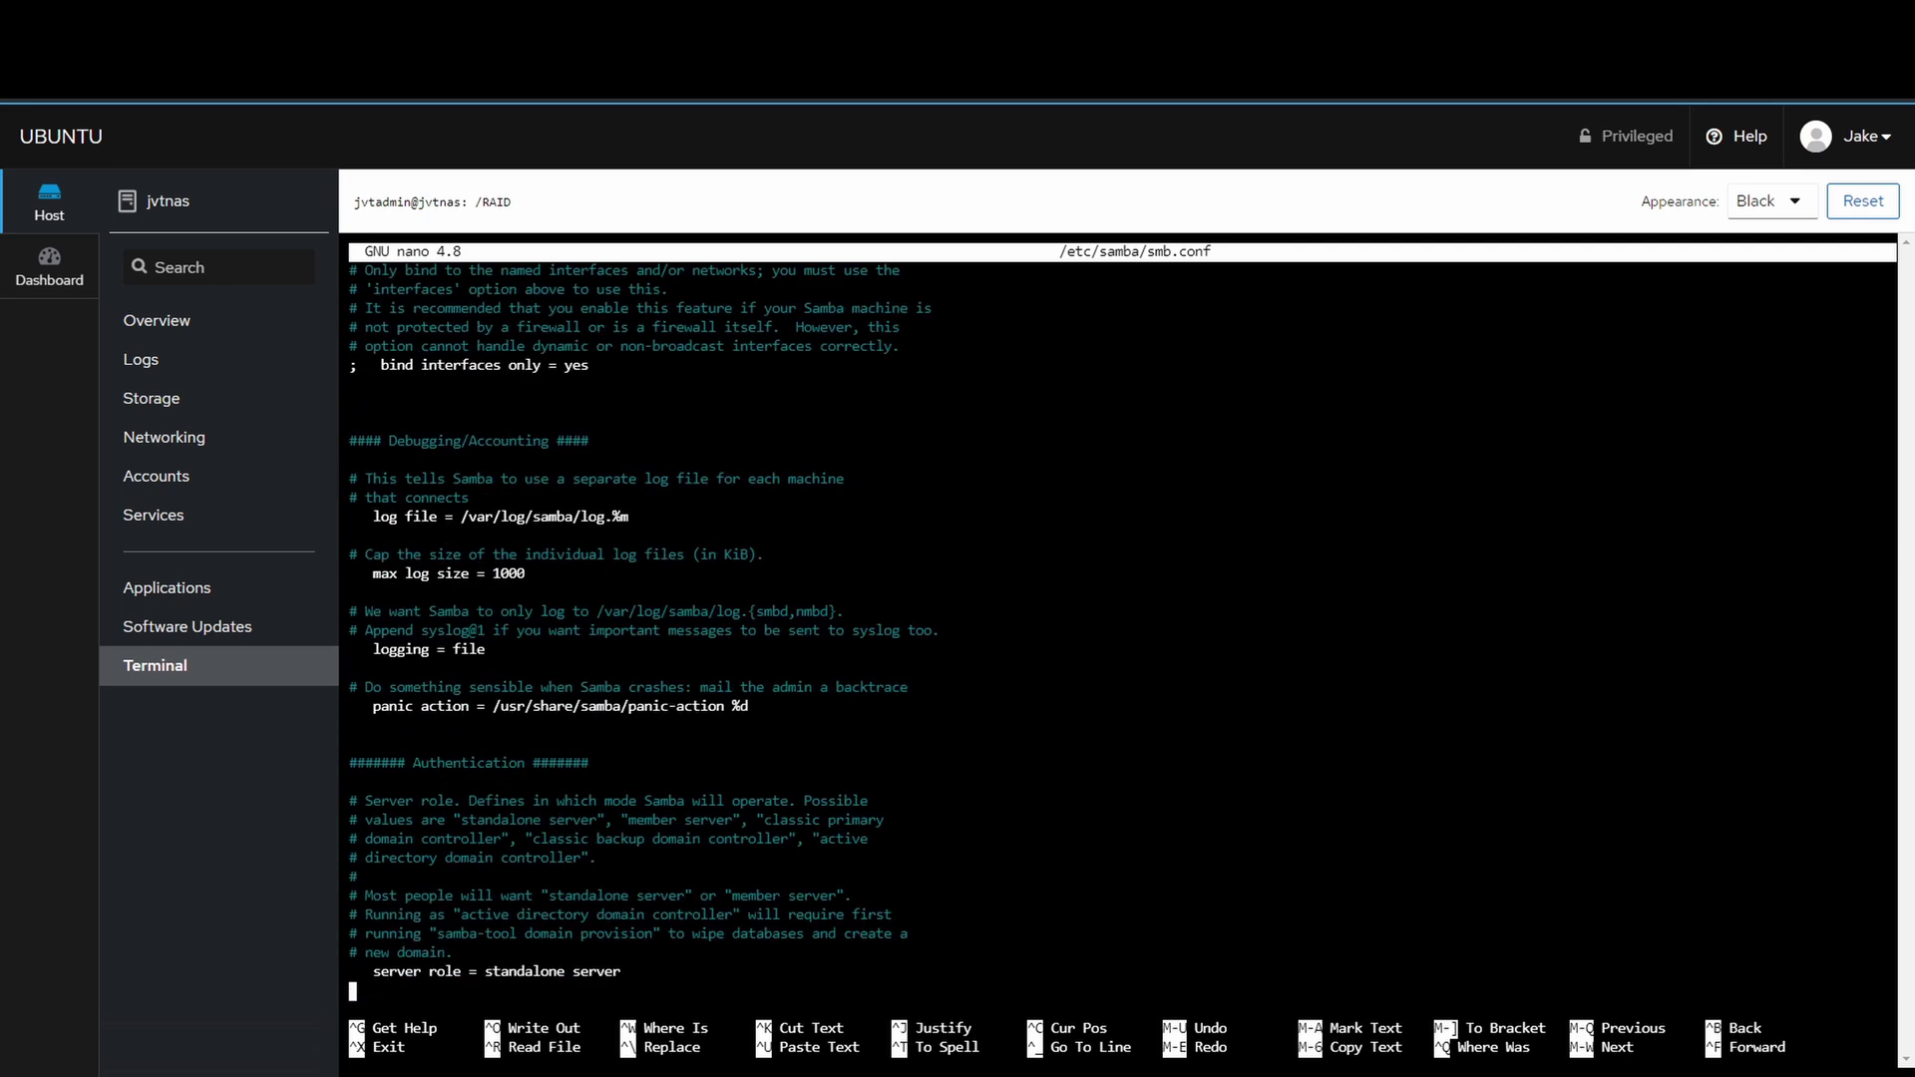
key("Page_Down")
key("Page_Down")
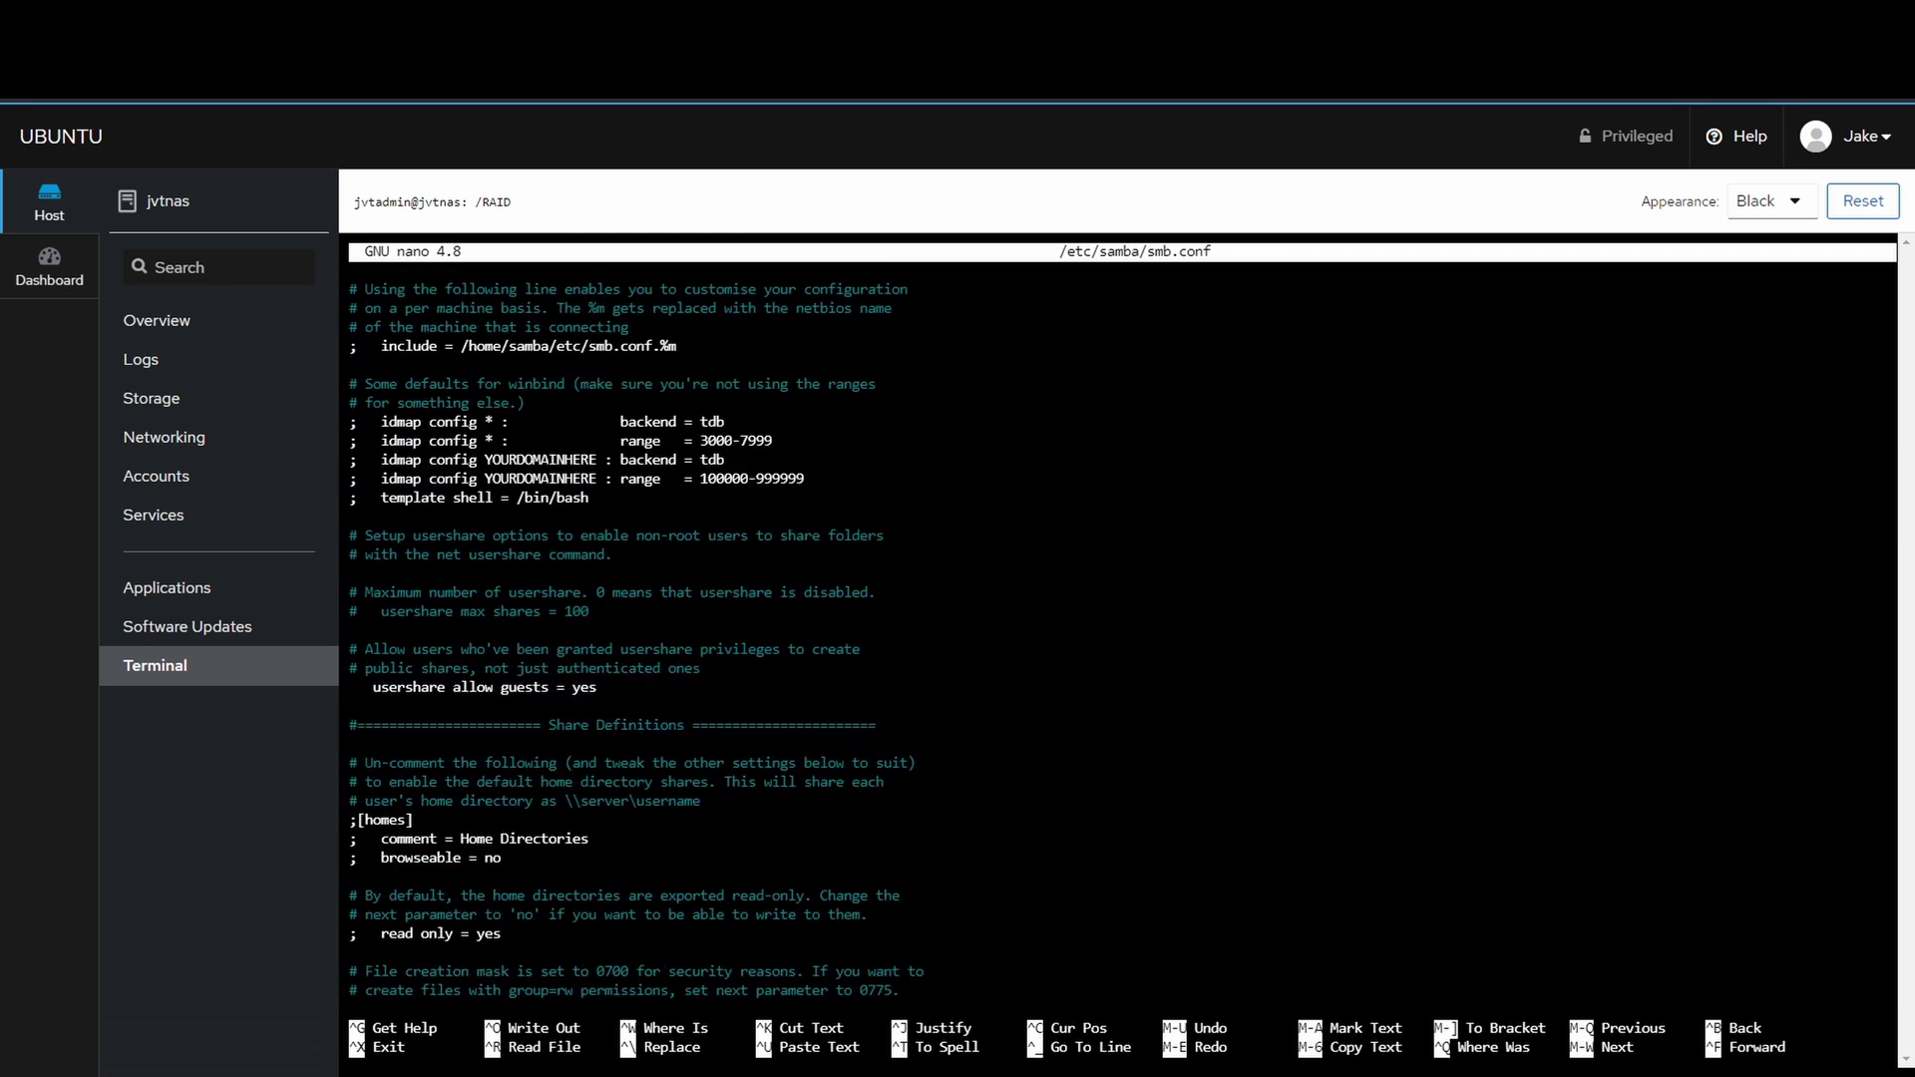
key("Page_Down")
key("Page_Down")
key("Down")
key("Down")
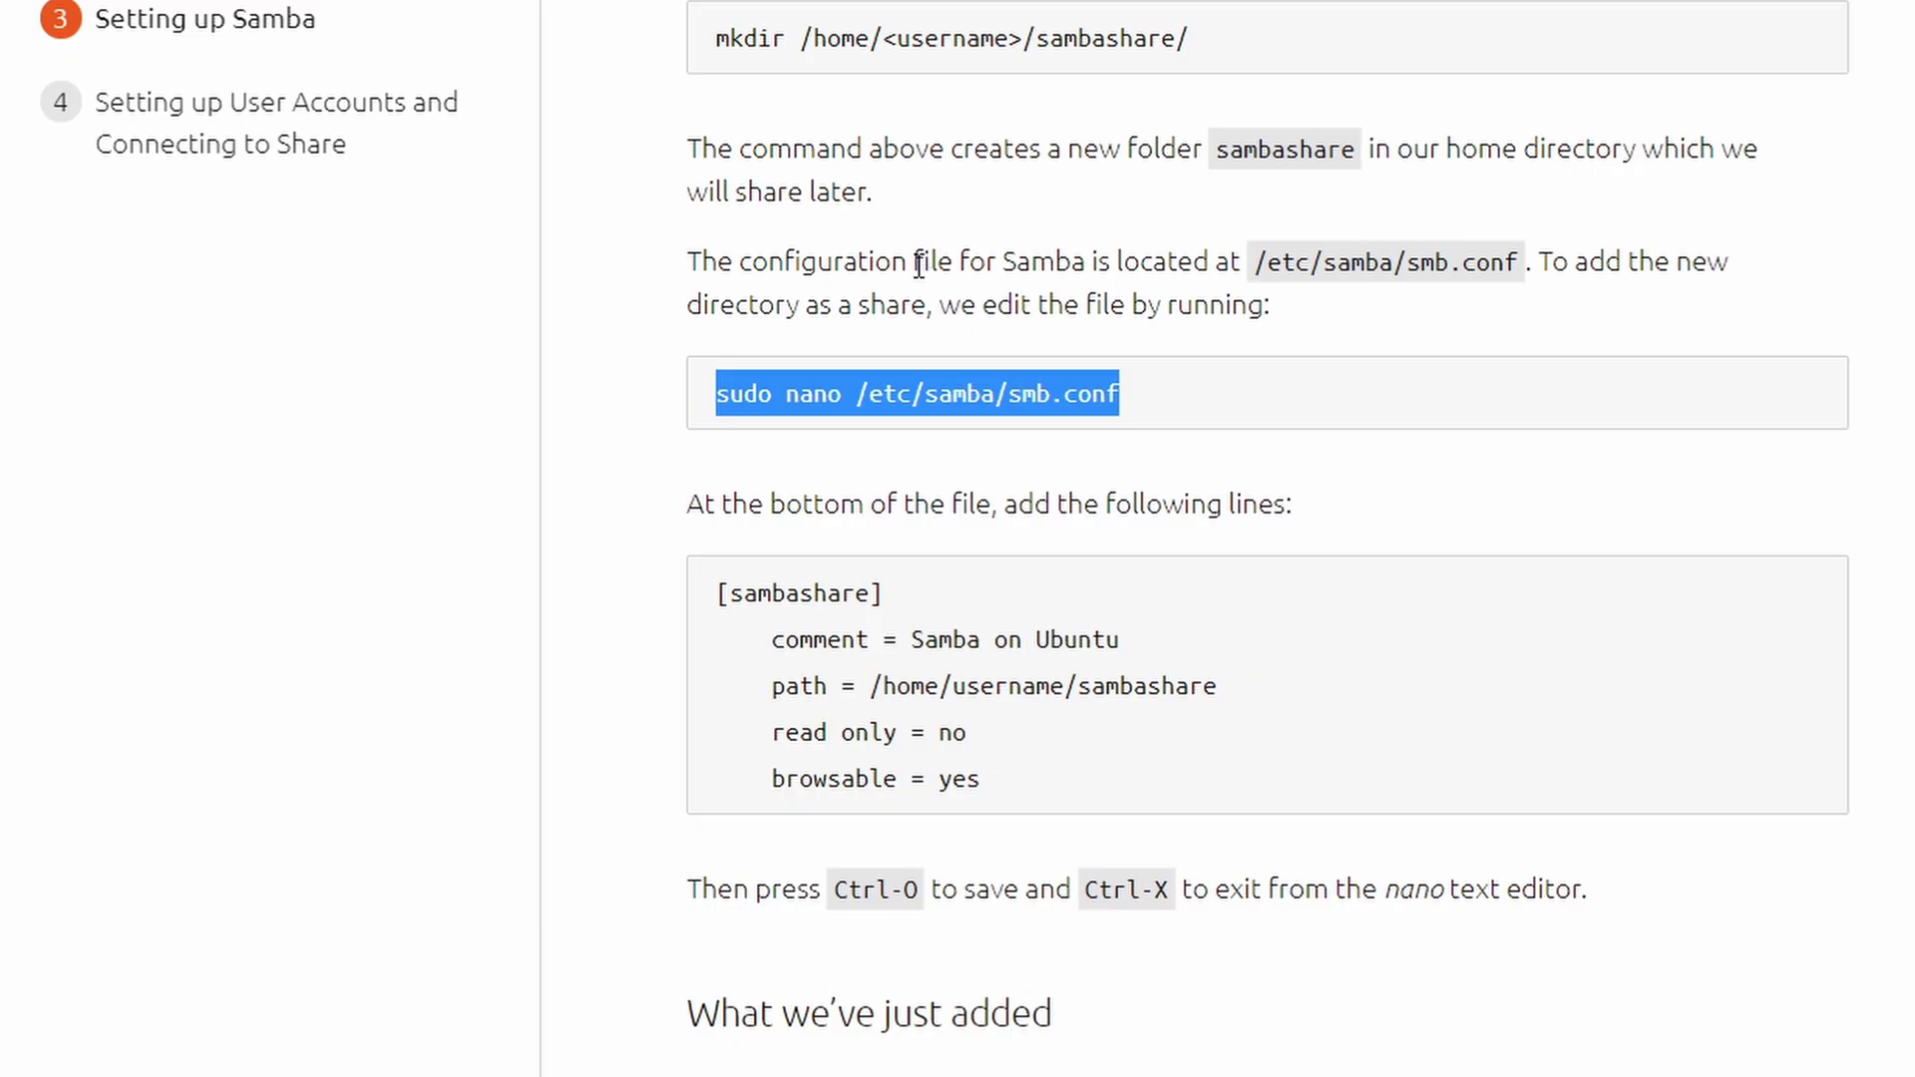
scroll(898, 257, "down", 3)
left_click(780, 221)
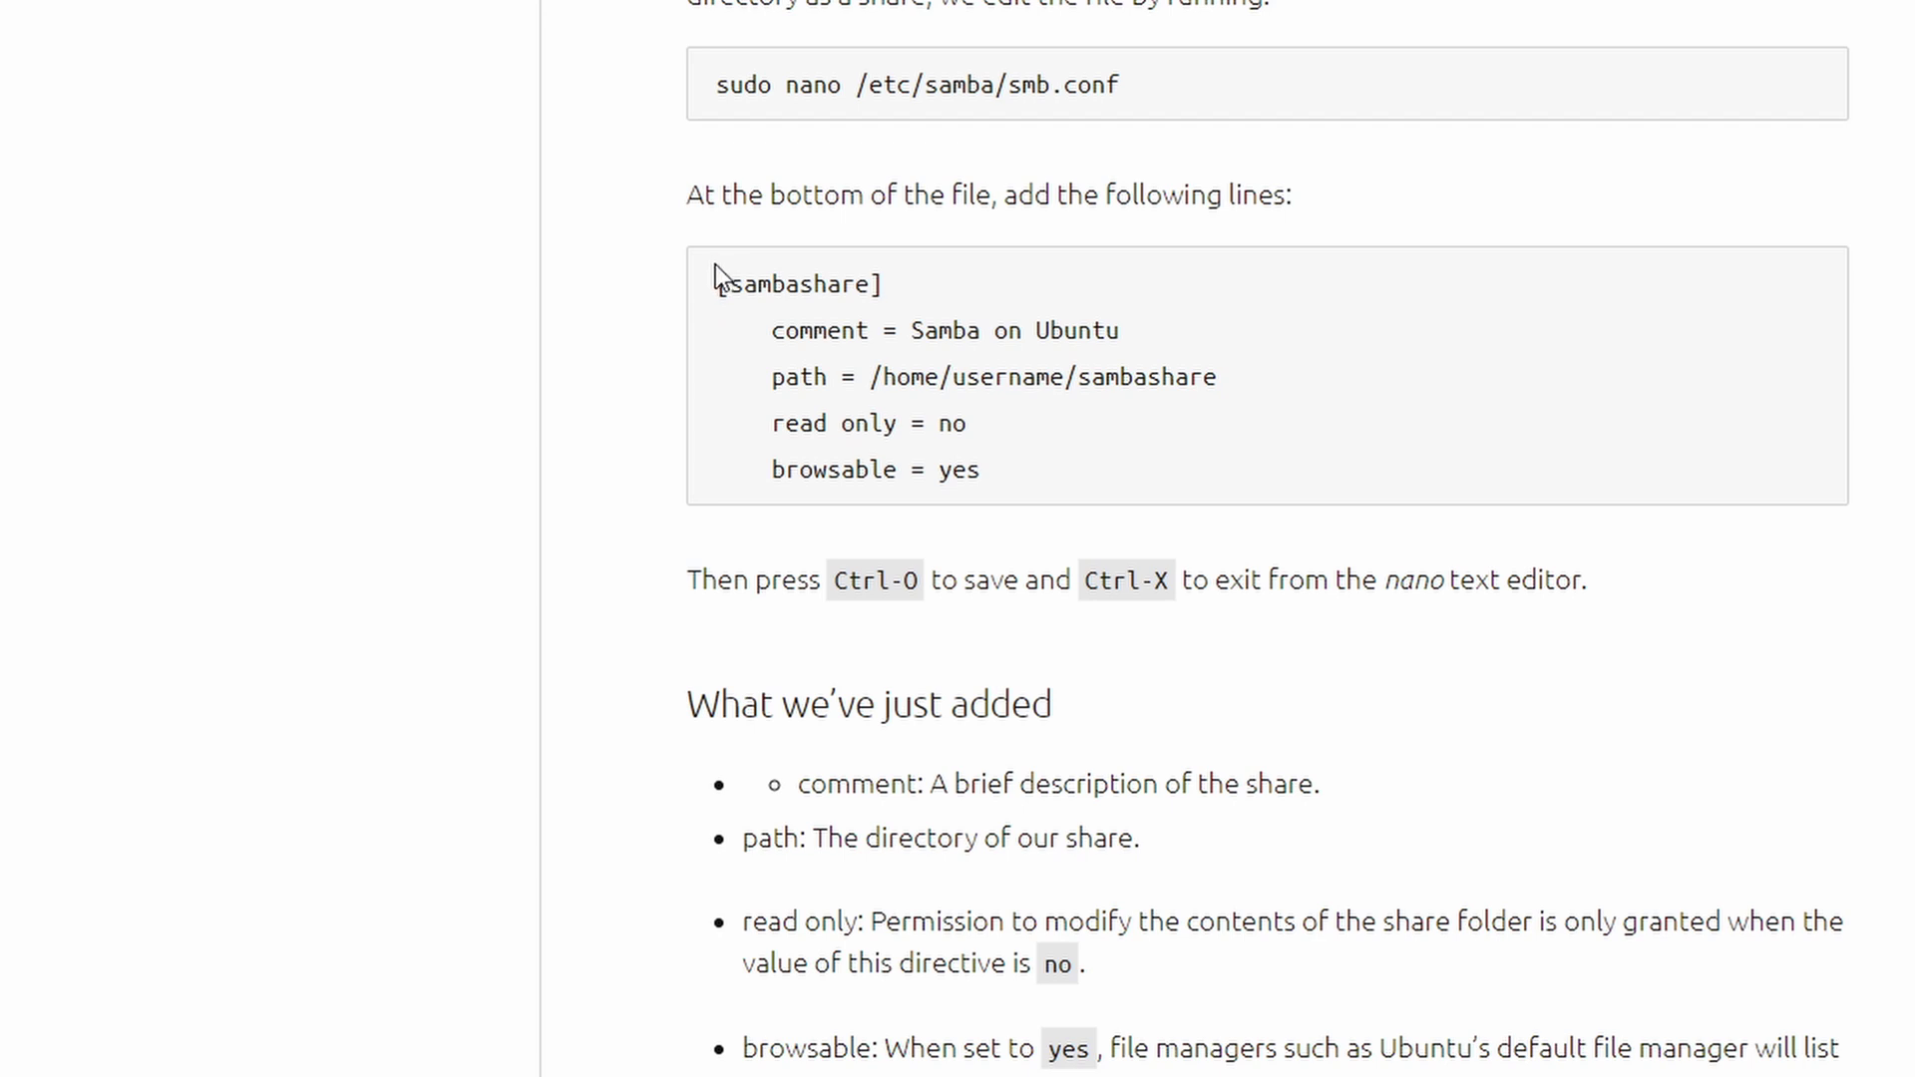
Copy the tutorial's [sambashare] share definition block to the clipboard.
left_click_drag(716, 268, 1088, 454)
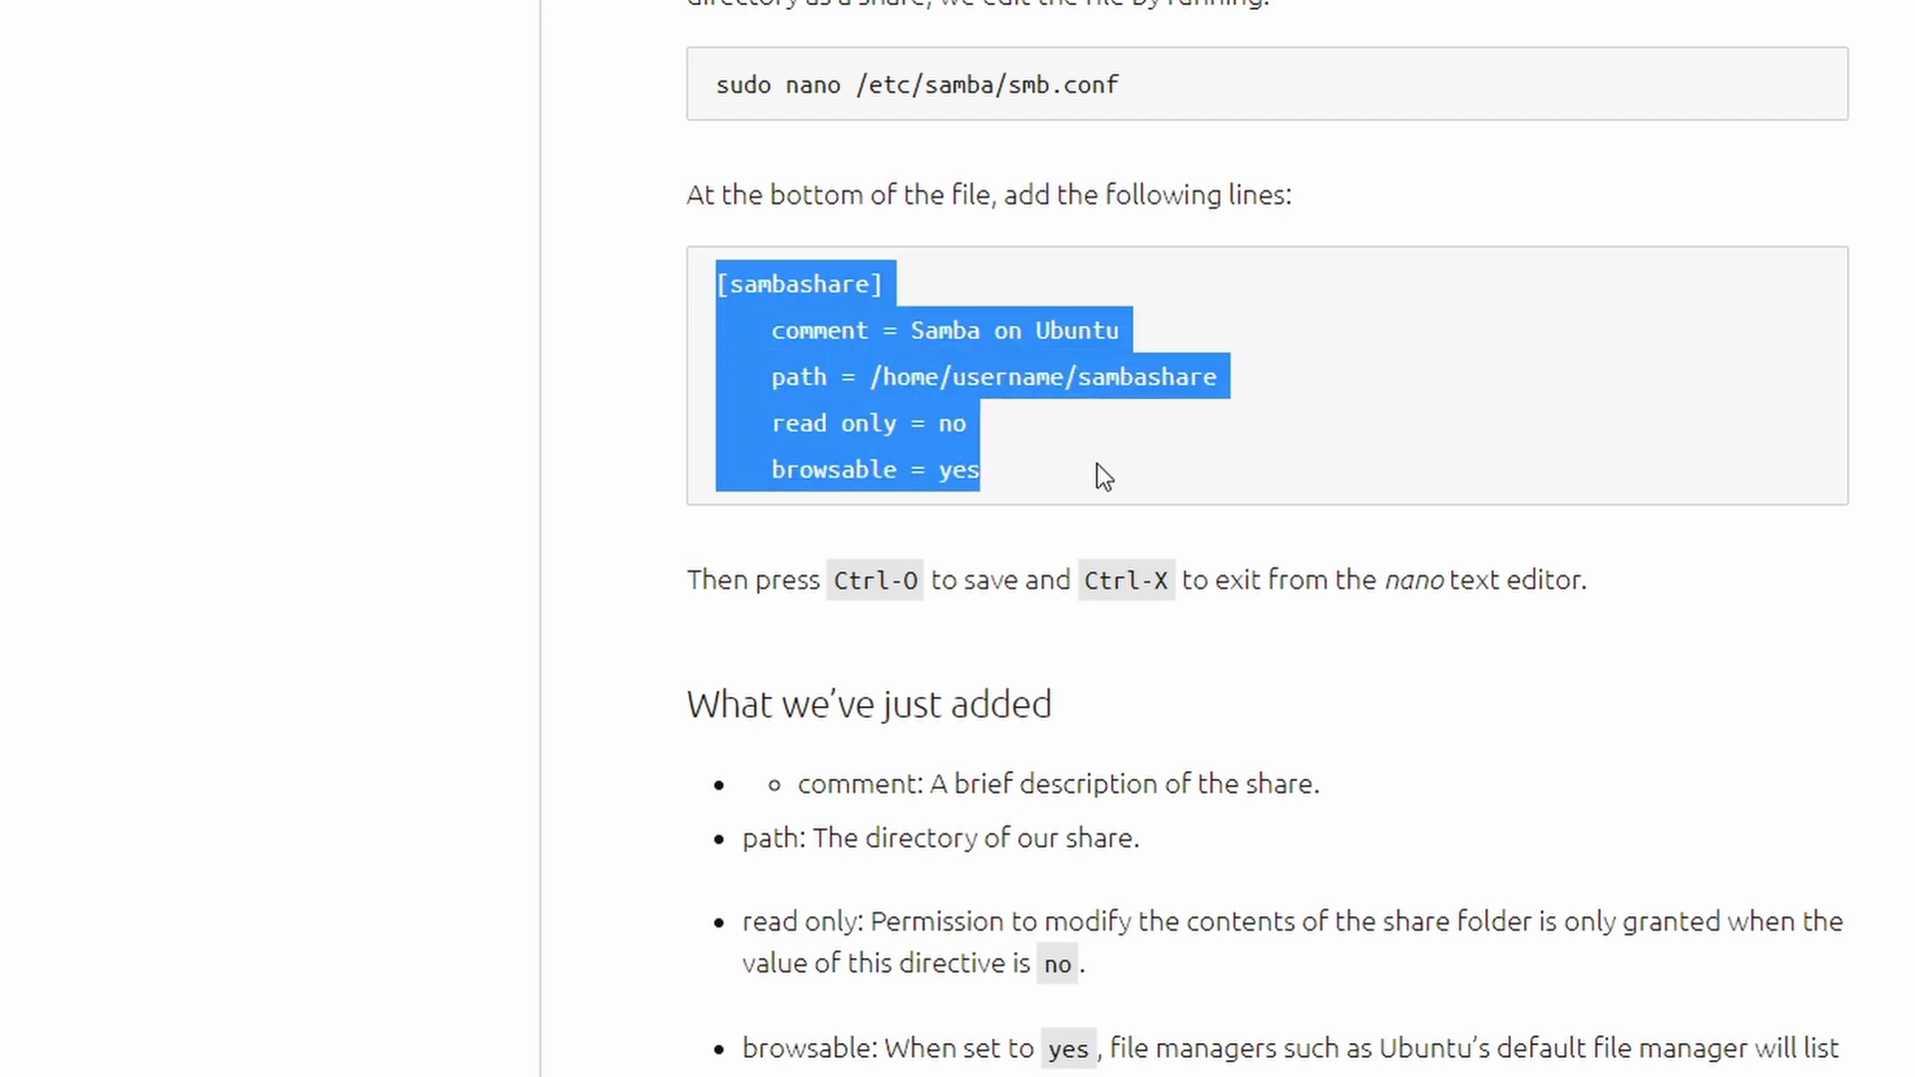
right_click(961, 329)
left_click(1010, 349)
left_click(1004, 421)
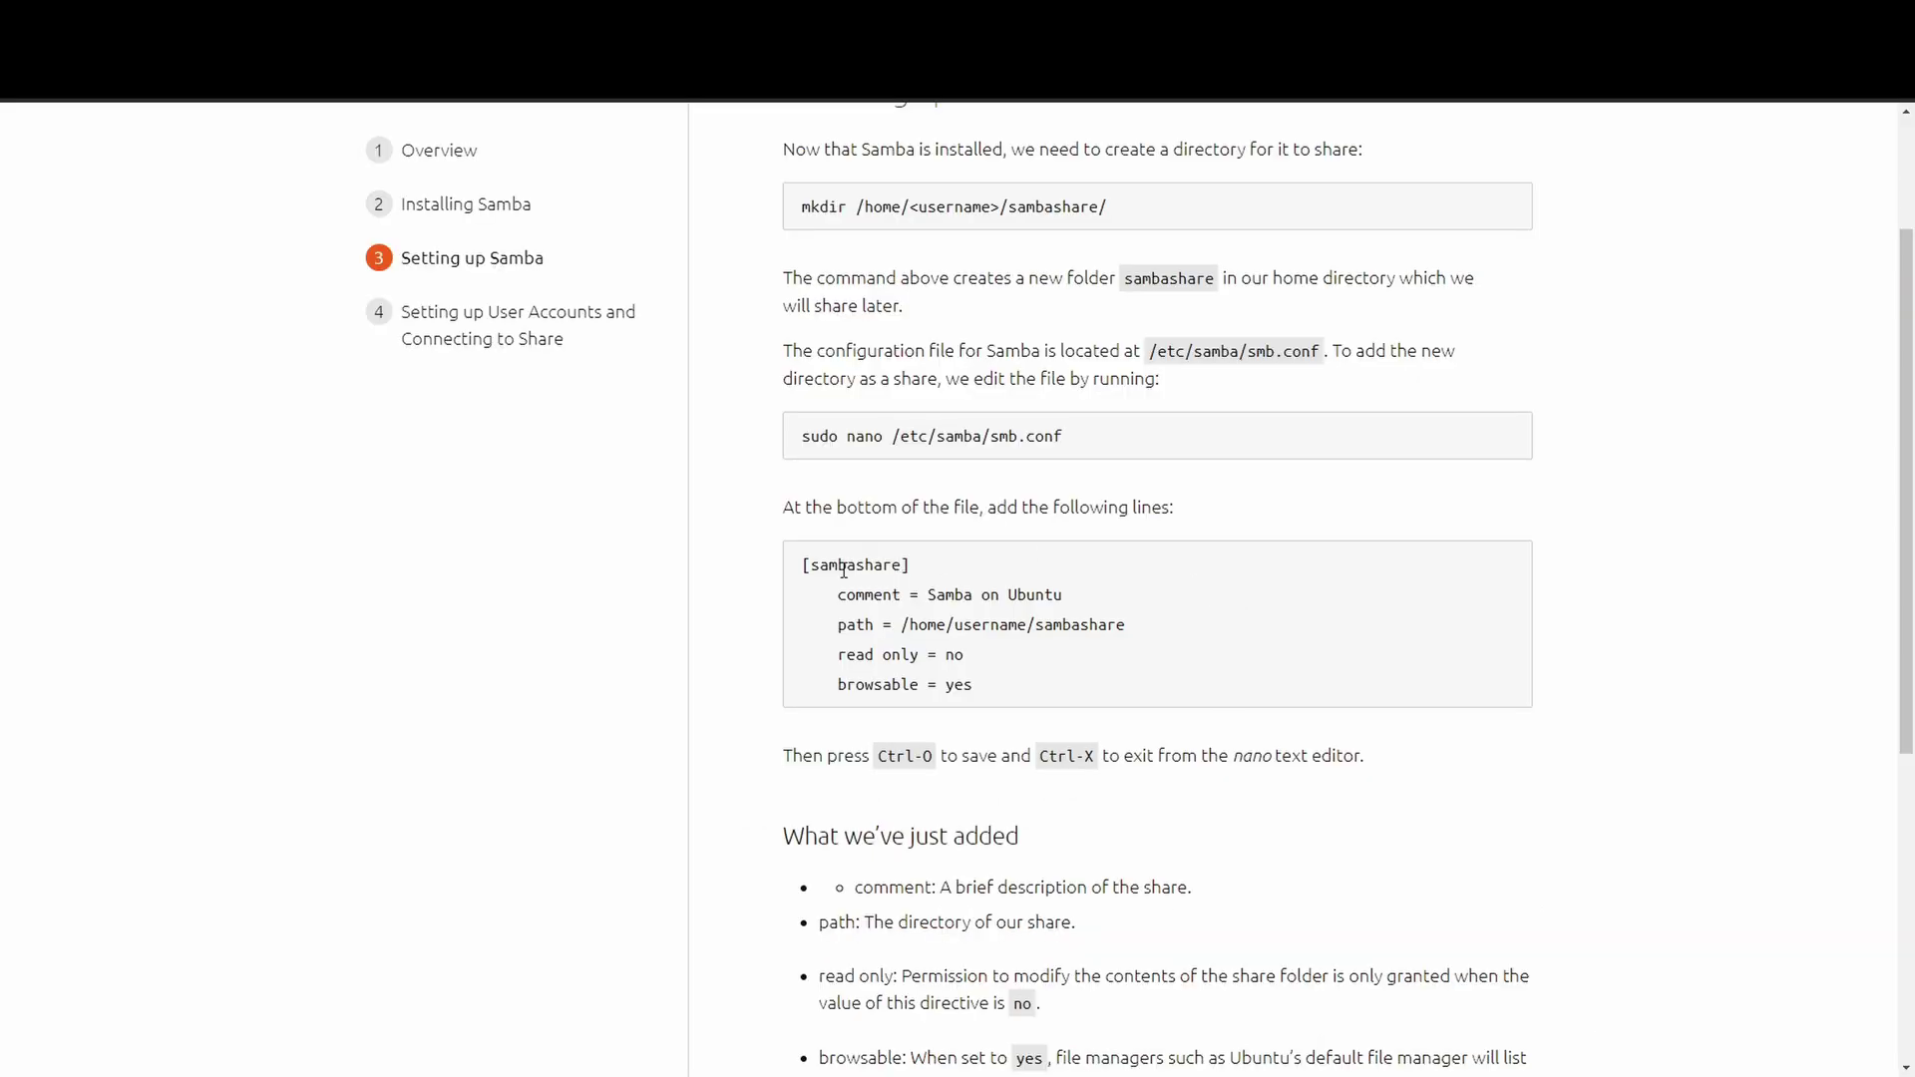
left_click_drag(802, 564, 1104, 701)
right_click(960, 613)
left_click(992, 626)
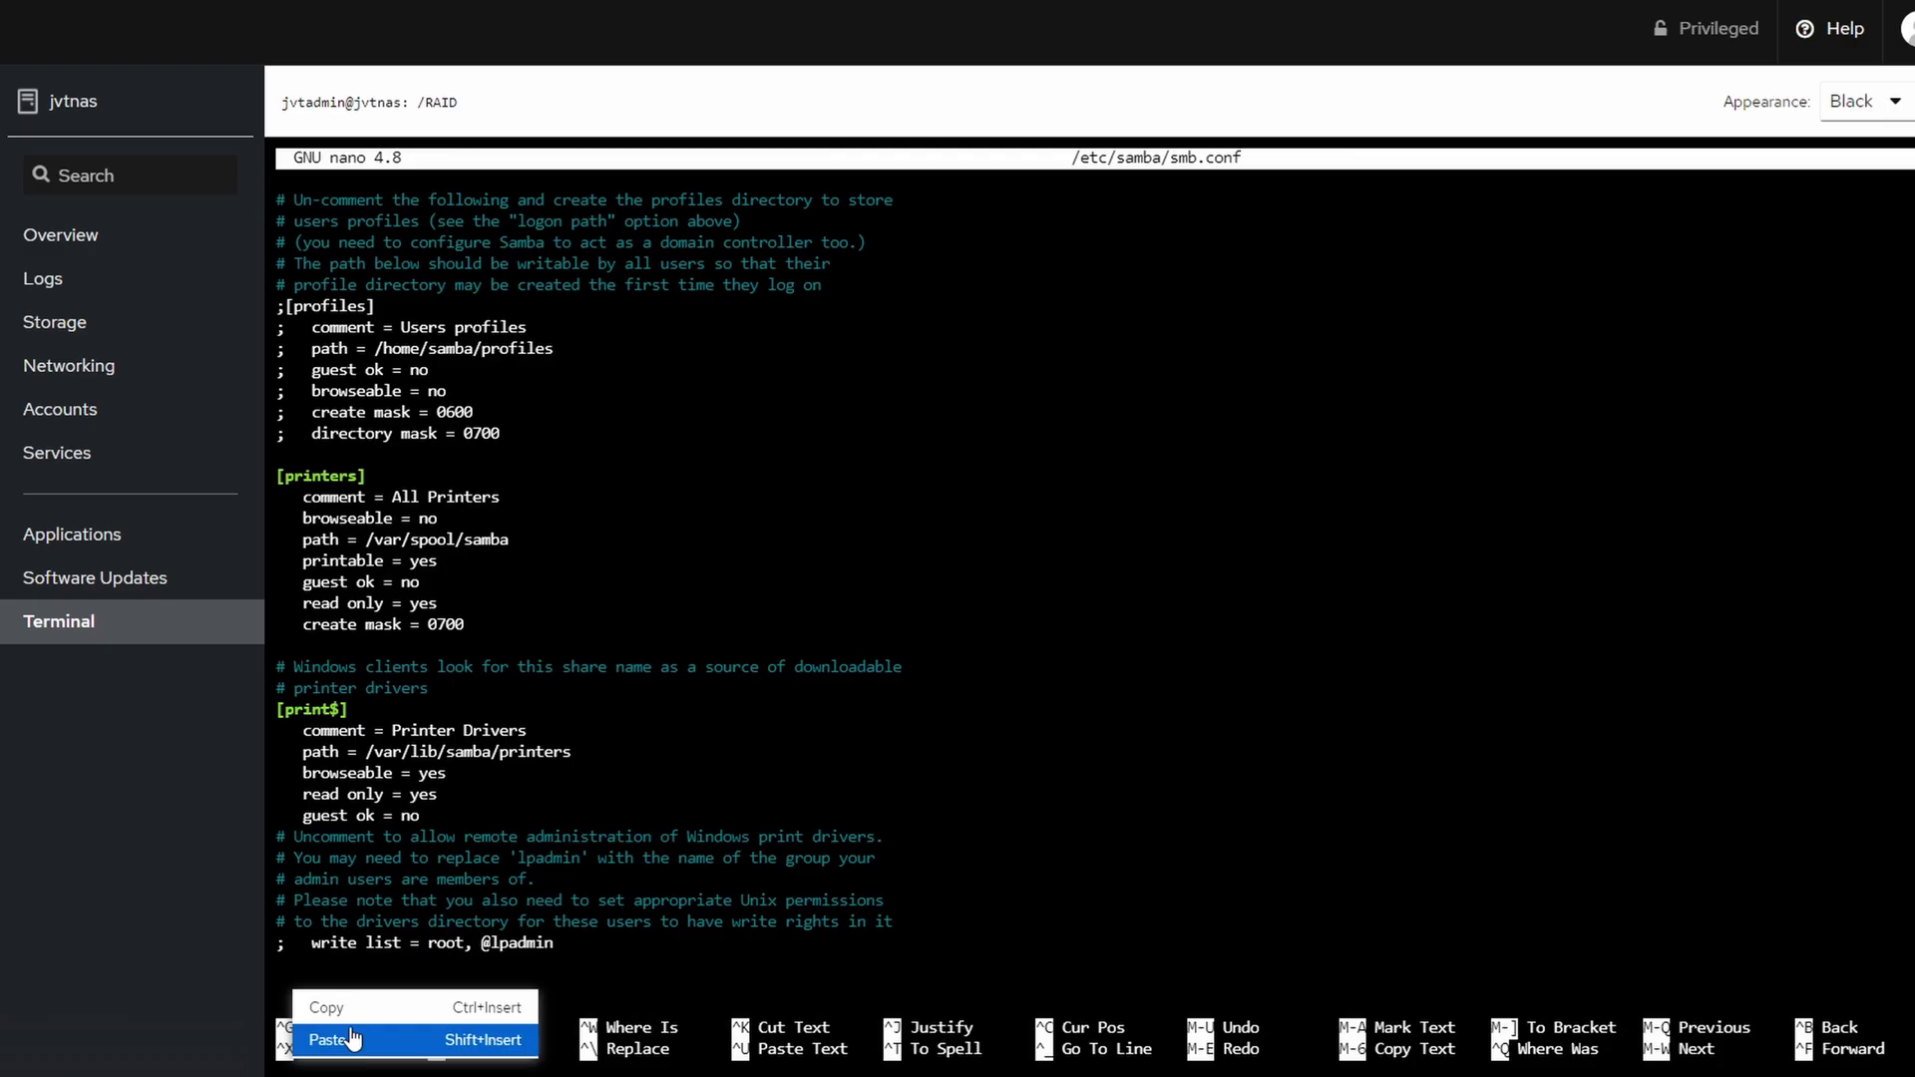
Paste the [sambashare] block at the end of smb.conf and remove its blank lines.
left_click(320, 1039)
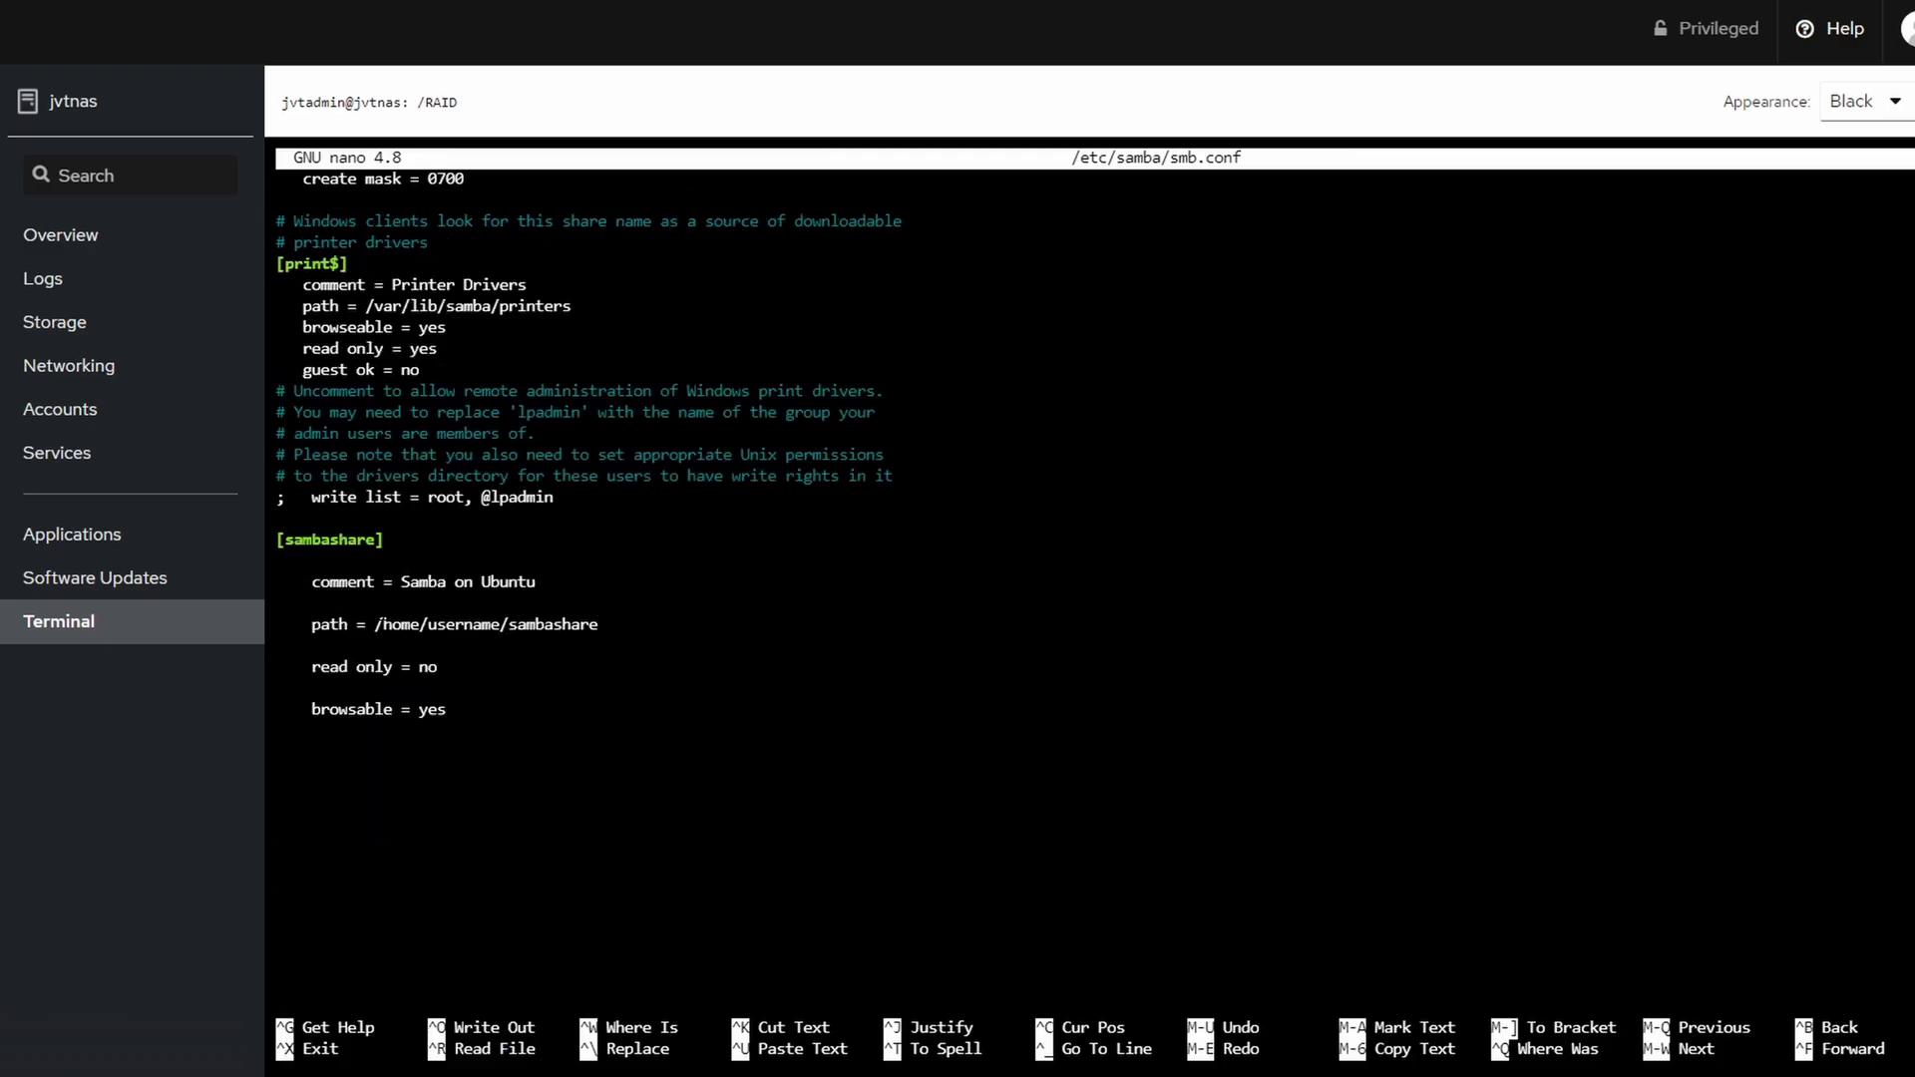
left_click(281, 688)
key("BackSpace")
left_click(281, 646)
key("BackSpace")
left_click(280, 603)
key("BackSpace")
left_click(280, 561)
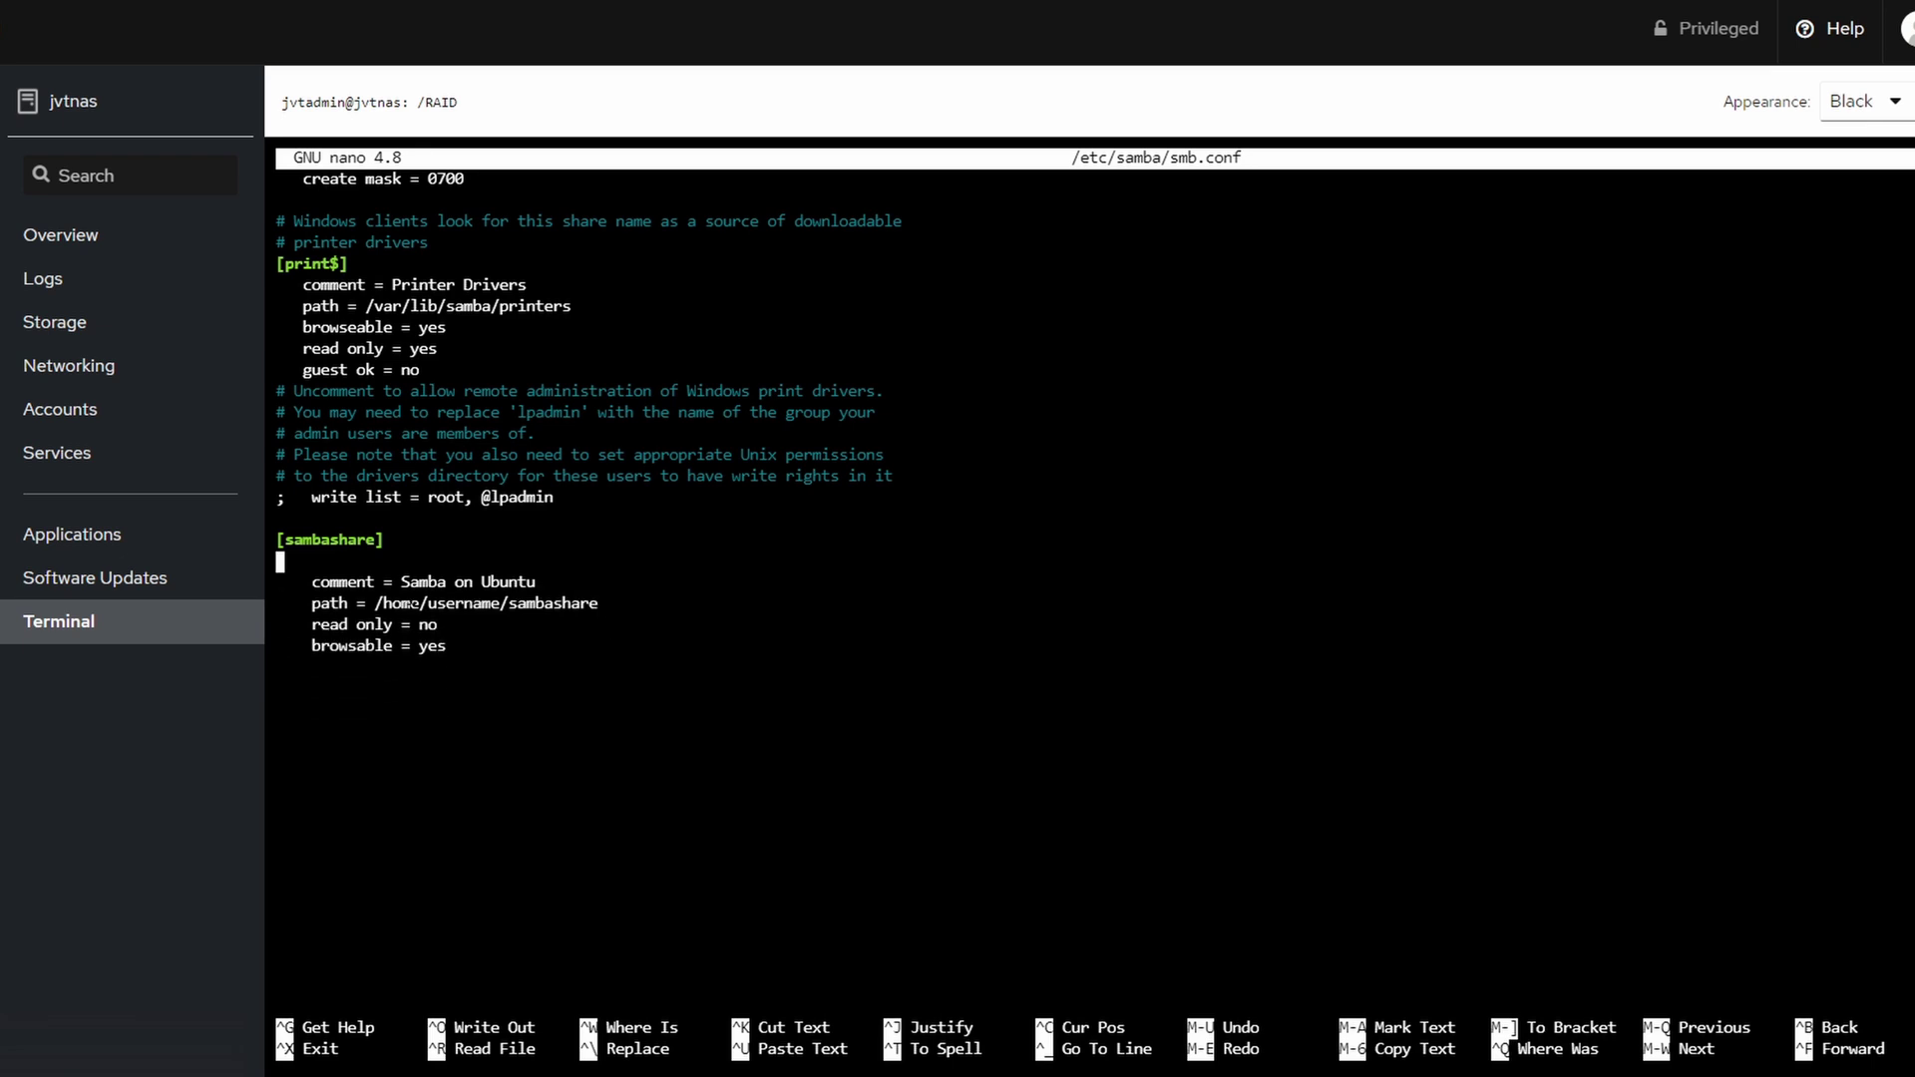
key("BackSpace")
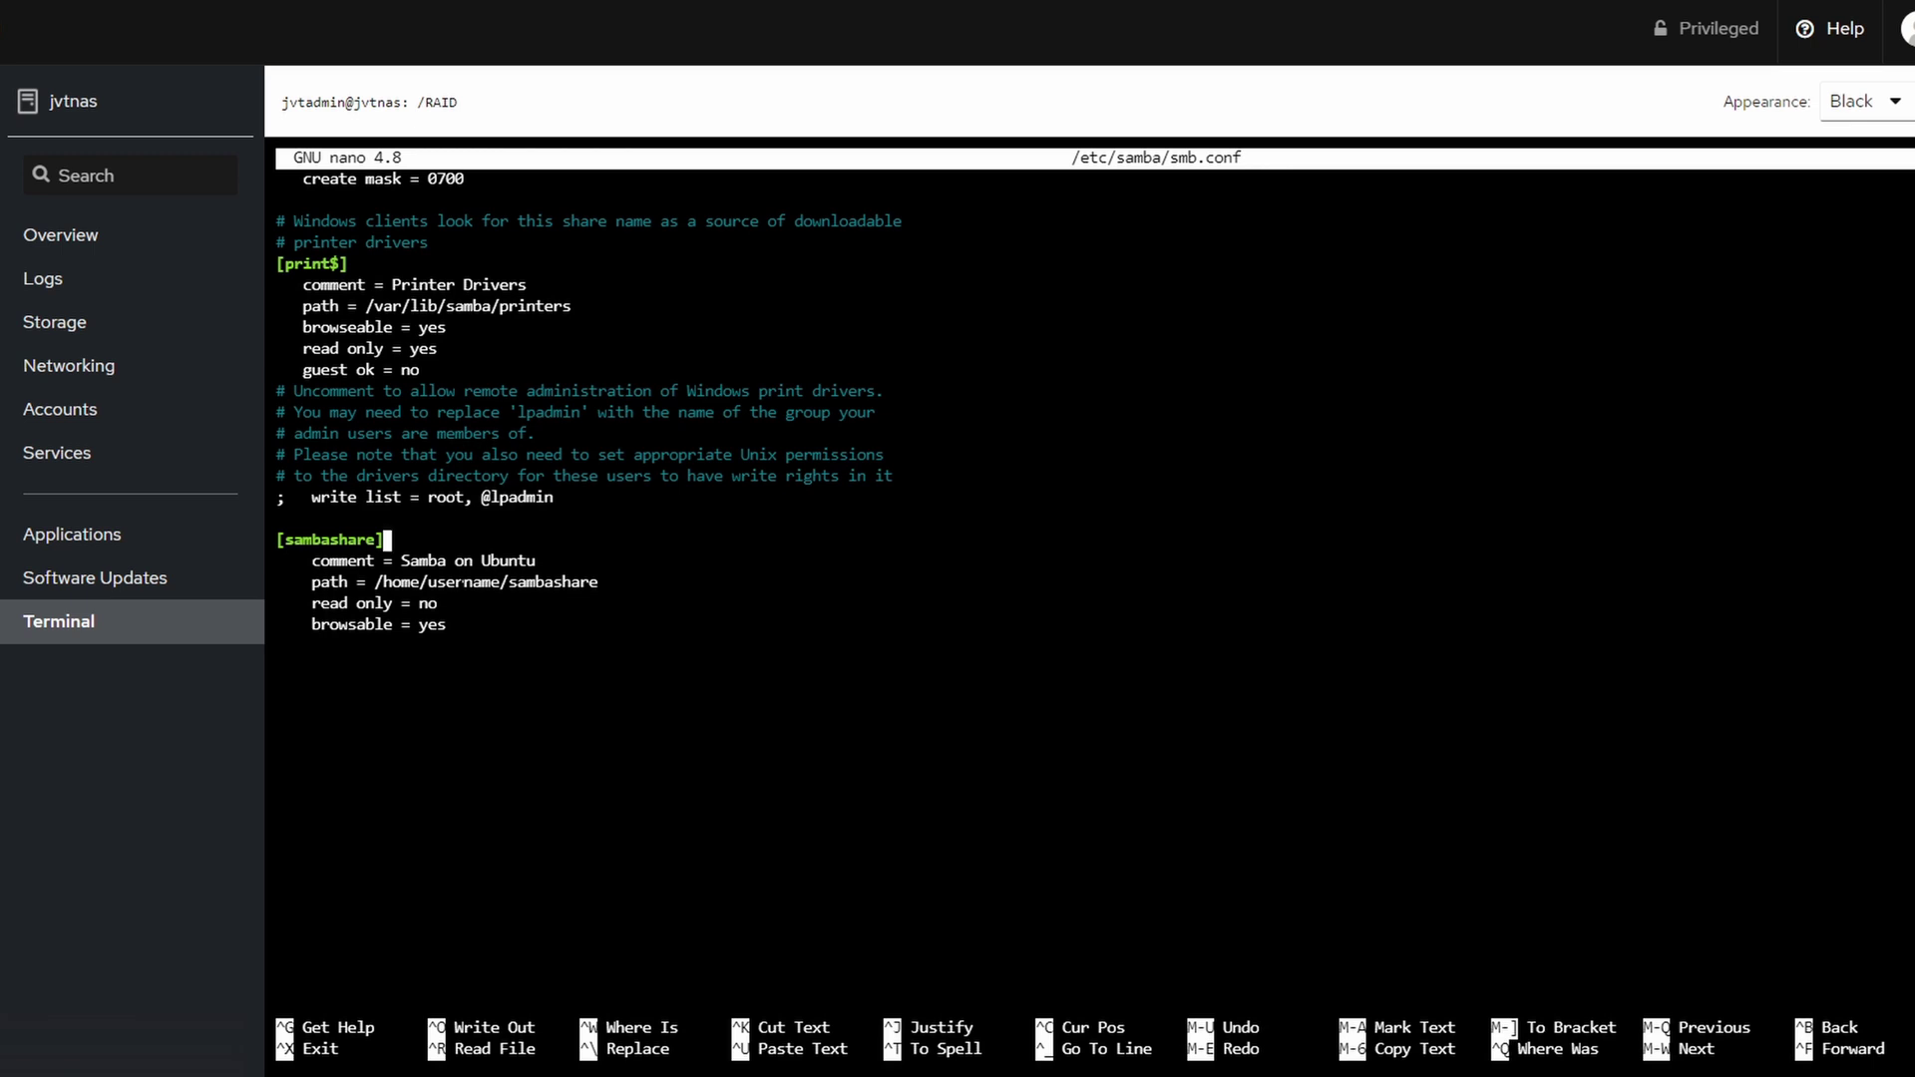
Change the share's path to /RAID/NetworkShare.
left_click(380, 581)
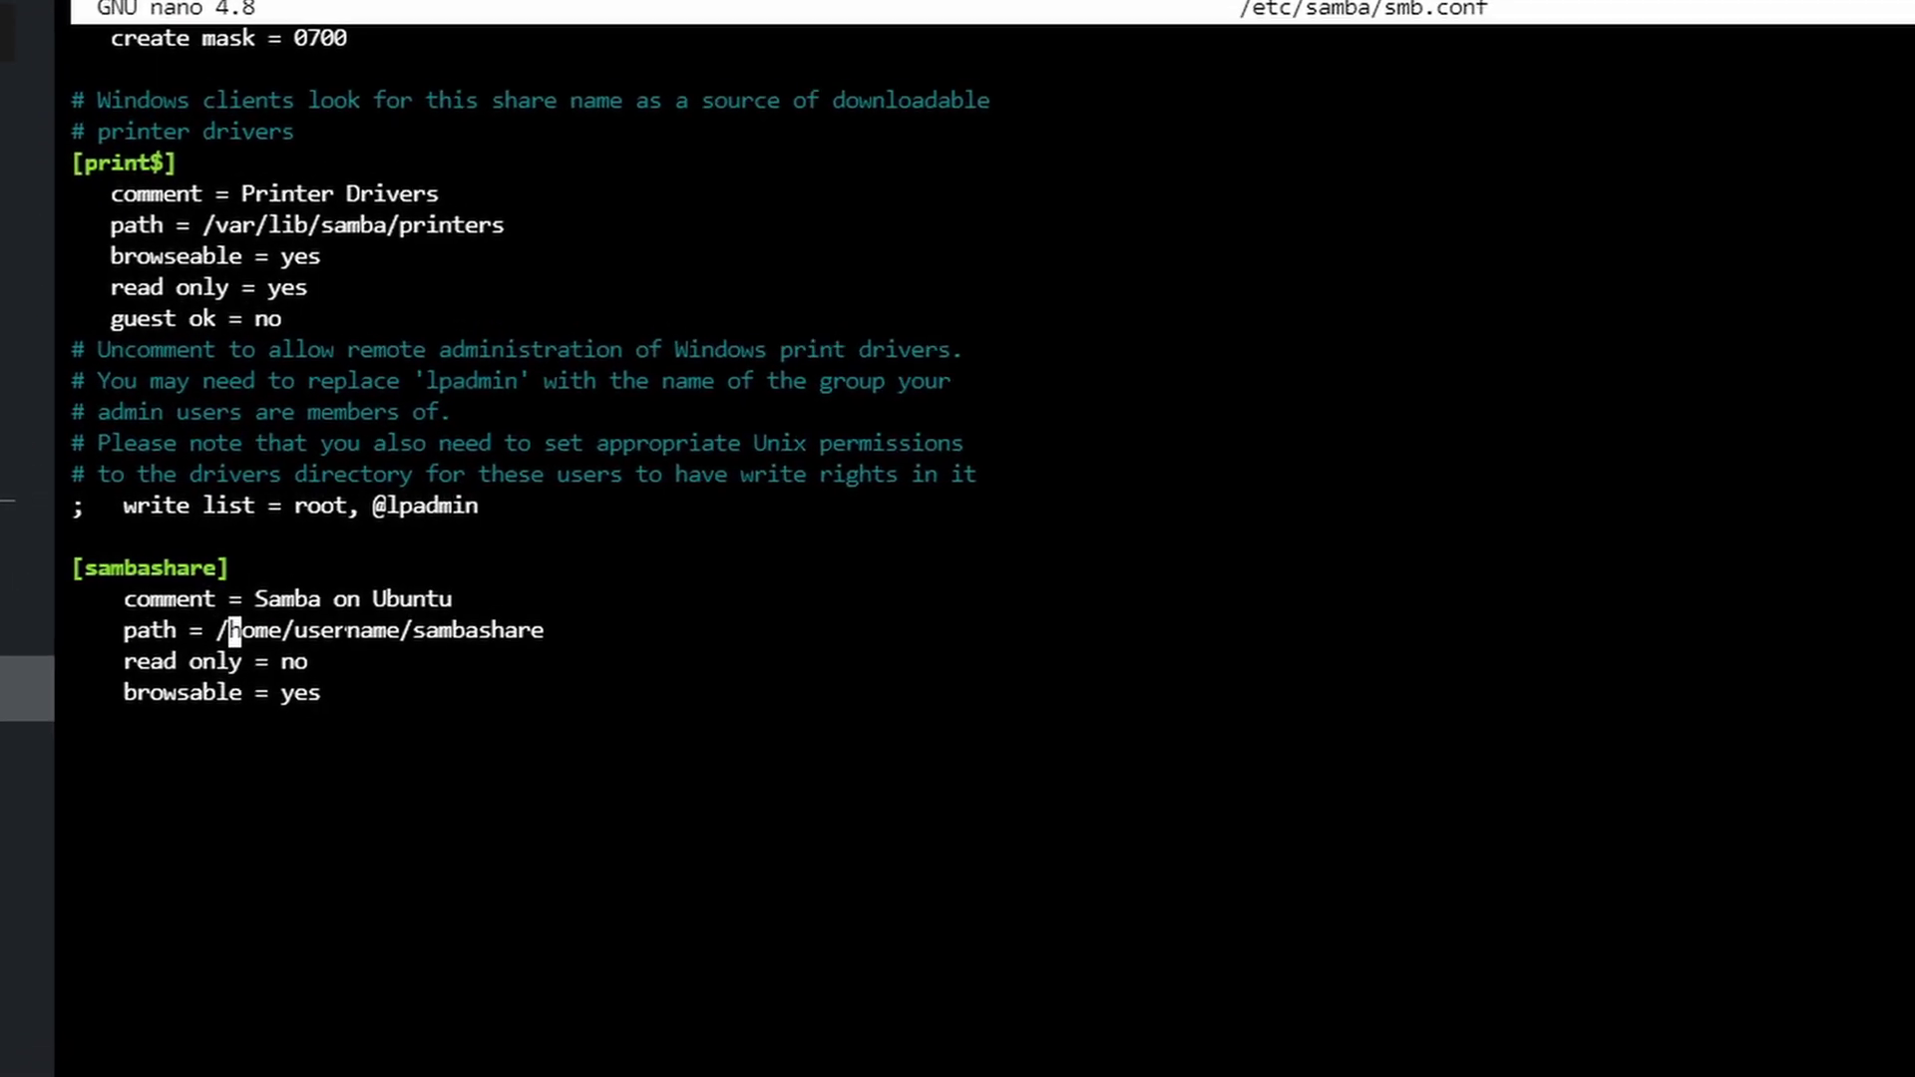
key("Right")
key("Right")
key("Right")
key("Right")
key("Right")
key("Right")
key("Right")
key("Right")
key("Right")
key("Right")
key("Right")
key("Right")
key("Right")
key("Right")
key("Right")
key("Right")
key("Right")
key("Right")
key("Right")
key("Right")
key("Right")
key("Right")
key("Right")
key("Right")
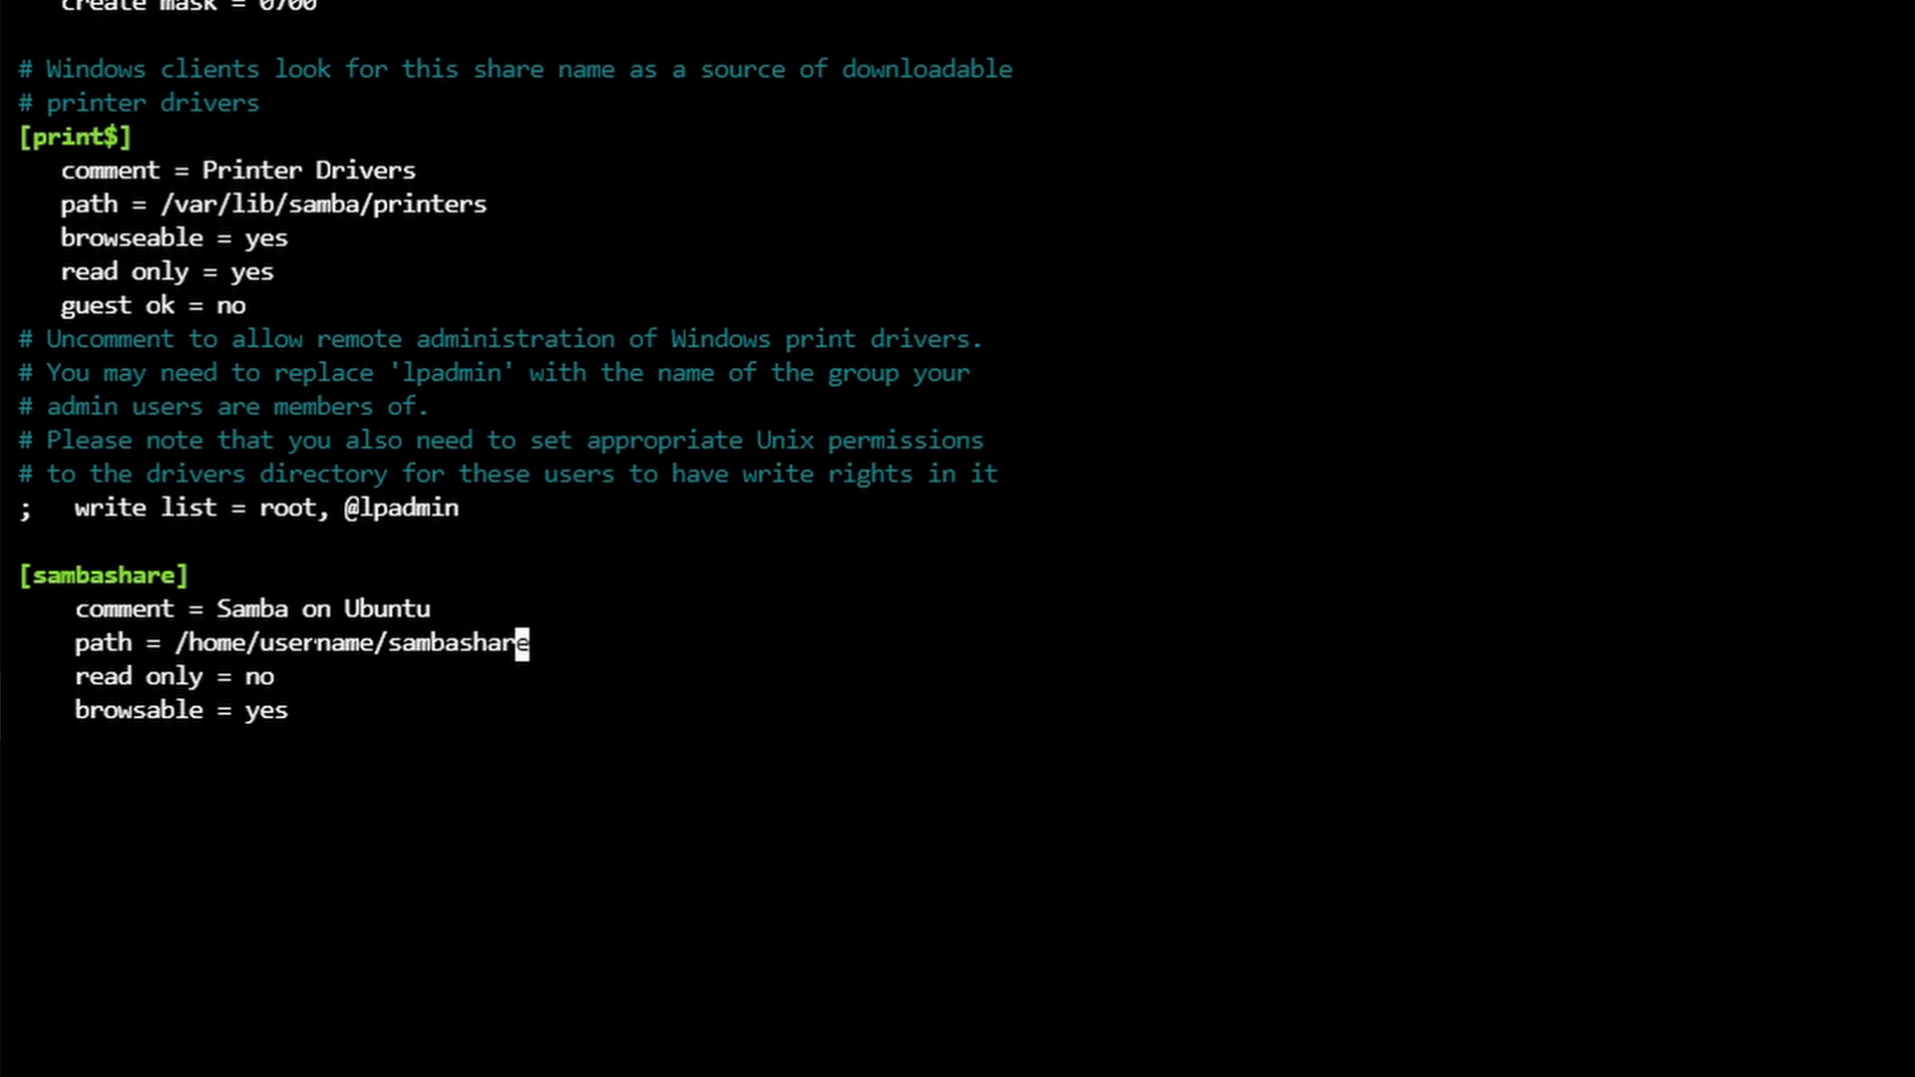
key("BackSpace")
key("BackSpace")
key("BackSpace")
key("BackSpace")
key("BackSpace")
key("BackSpace")
key("BackSpace")
key("BackSpace")
key("BackSpace")
key("BackSpace")
key("BackSpace")
key("BackSpace")
key("BackSpace")
key("BackSpace")
key("BackSpace")
key("BackSpace")
key("BackSpace")
key("BackSpace")
key("BackSpace")
key("BackSpace")
key("BackSpace")
key("BackSpace")
key("BackSpace")
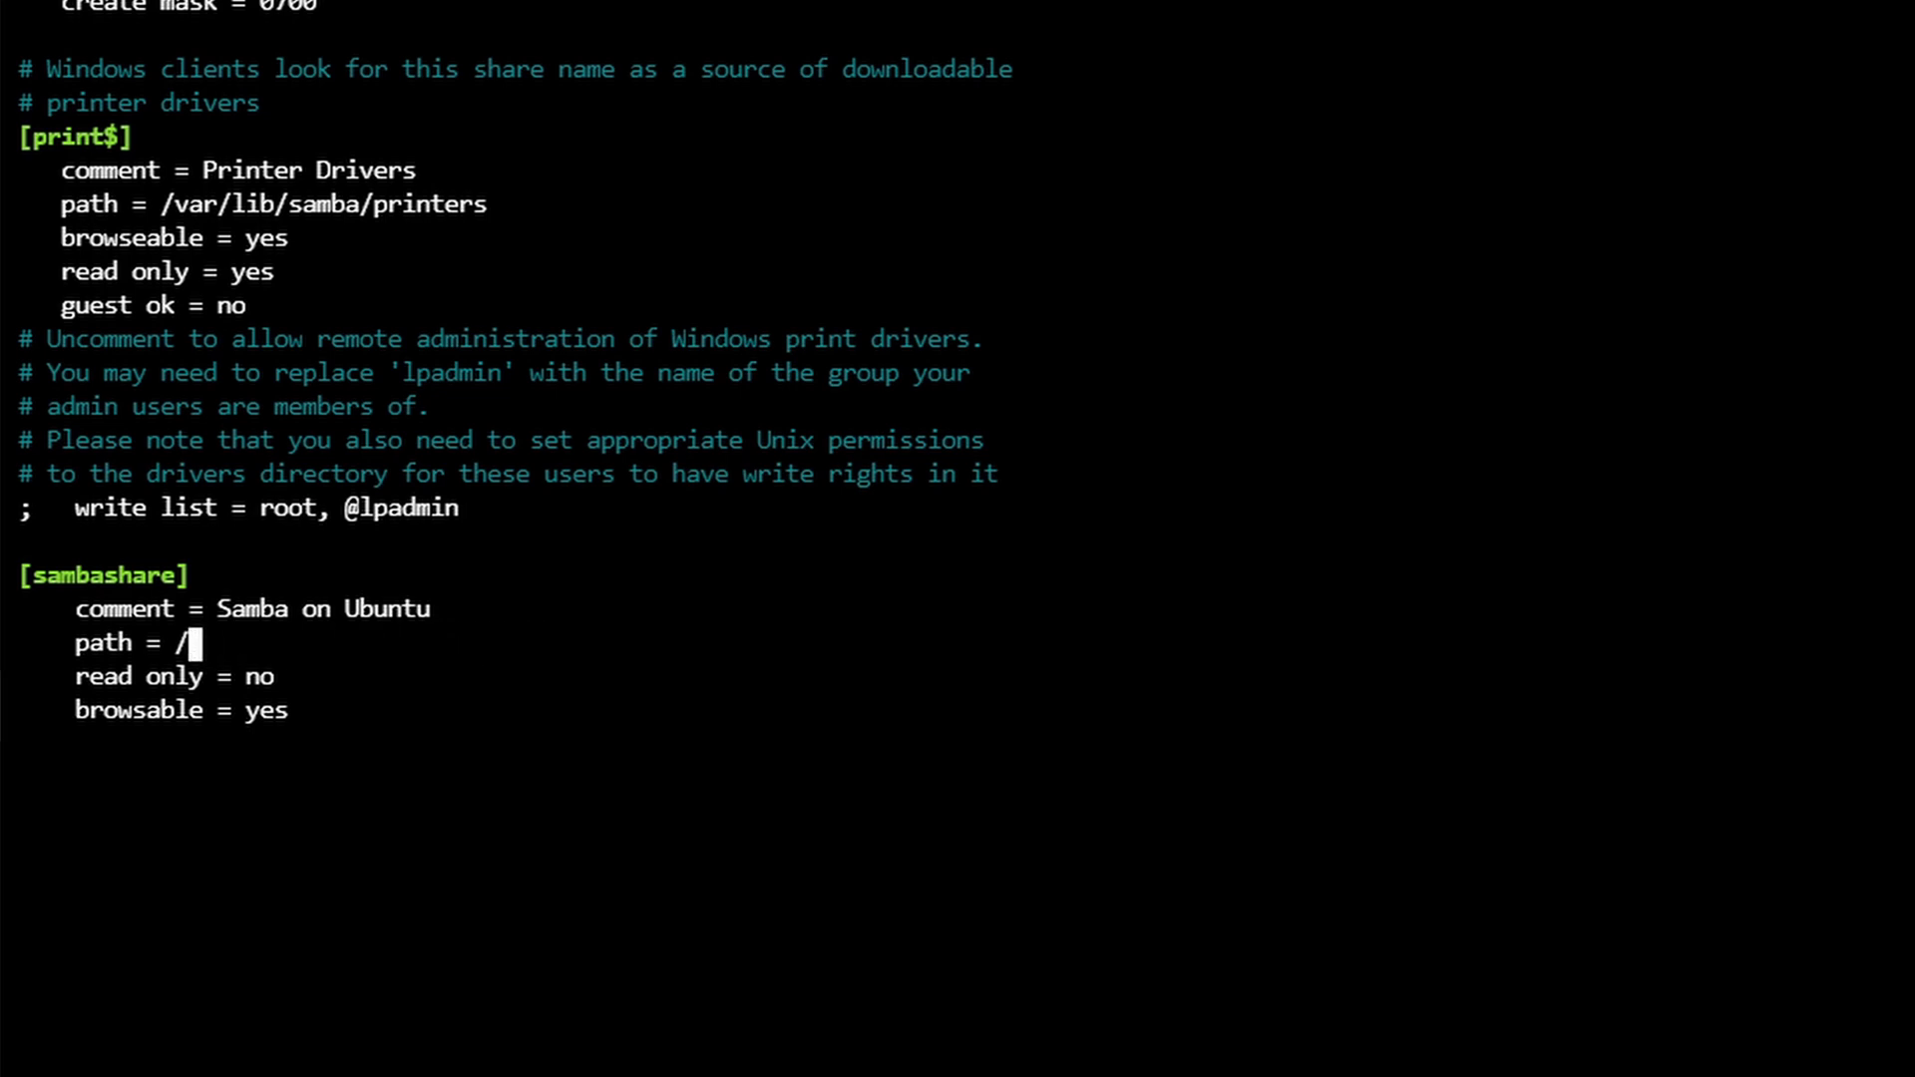
type("RAID/N")
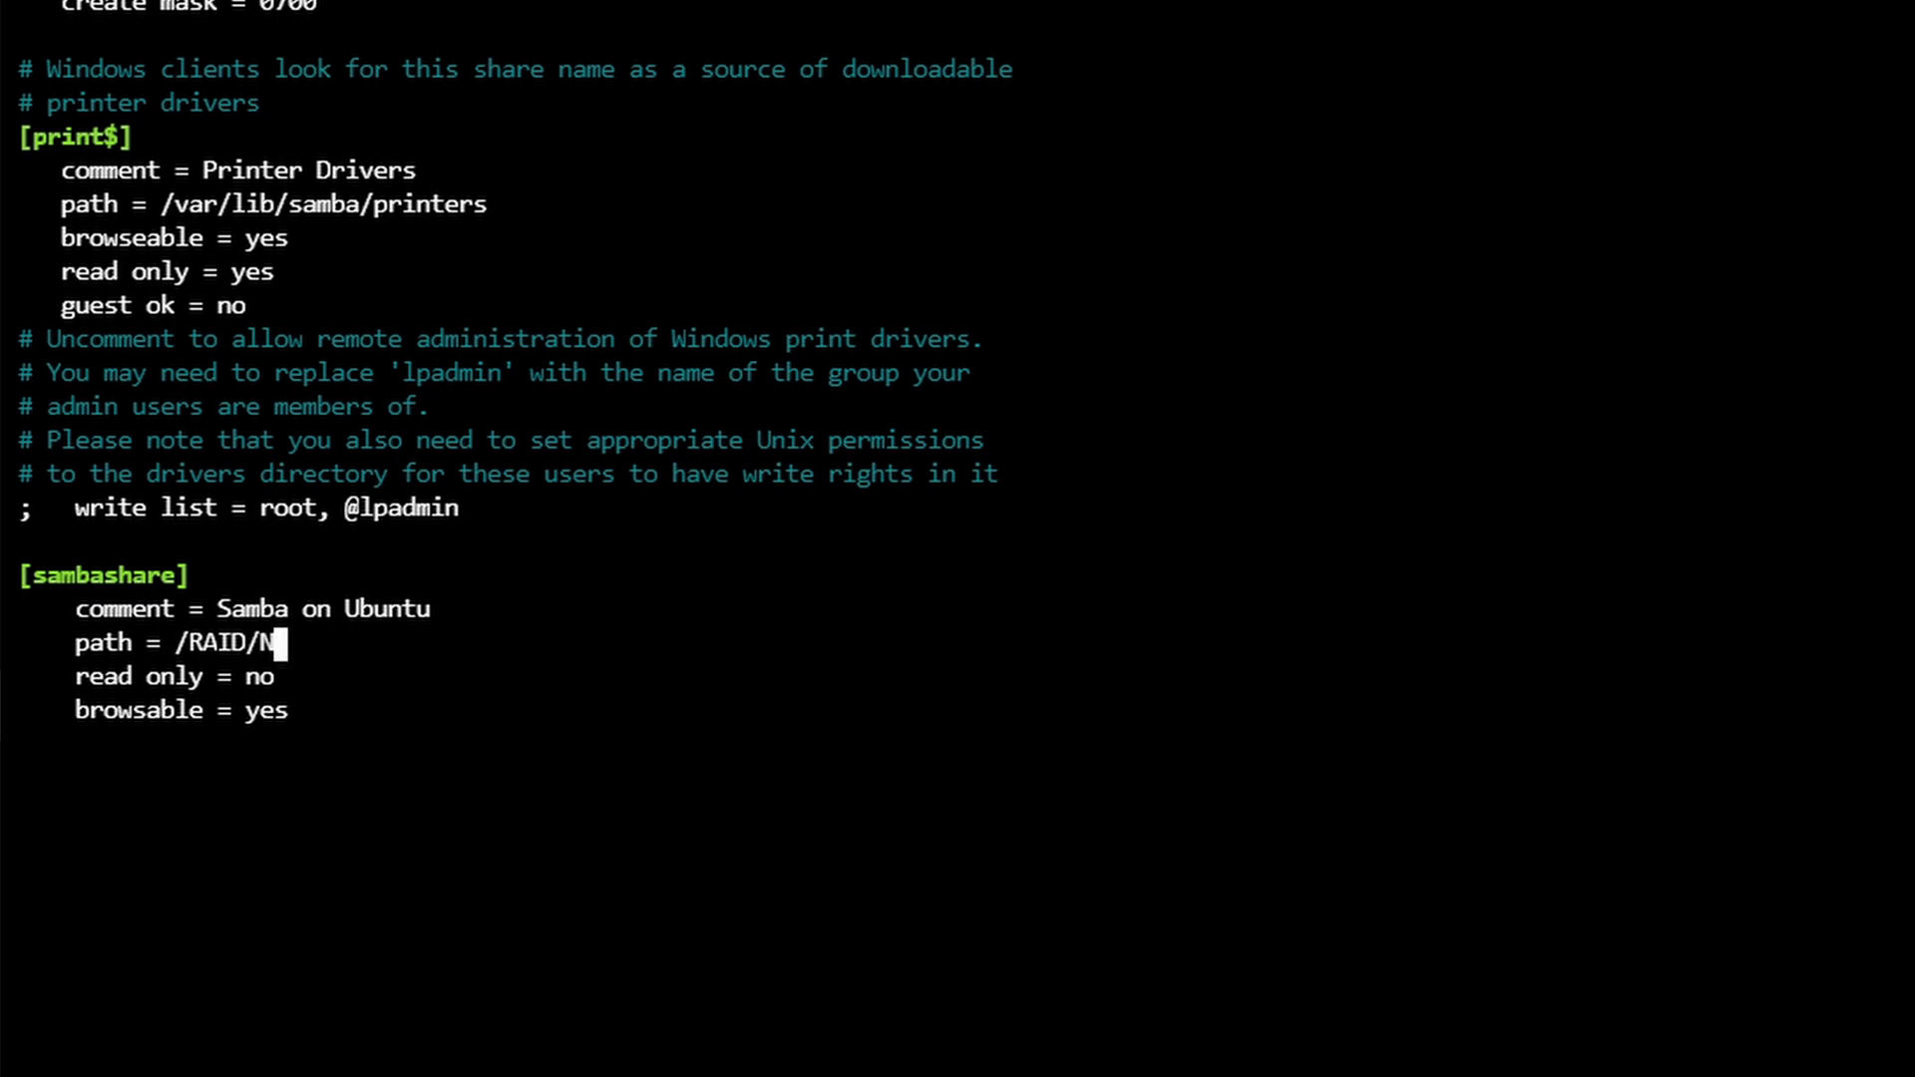
type("etwork")
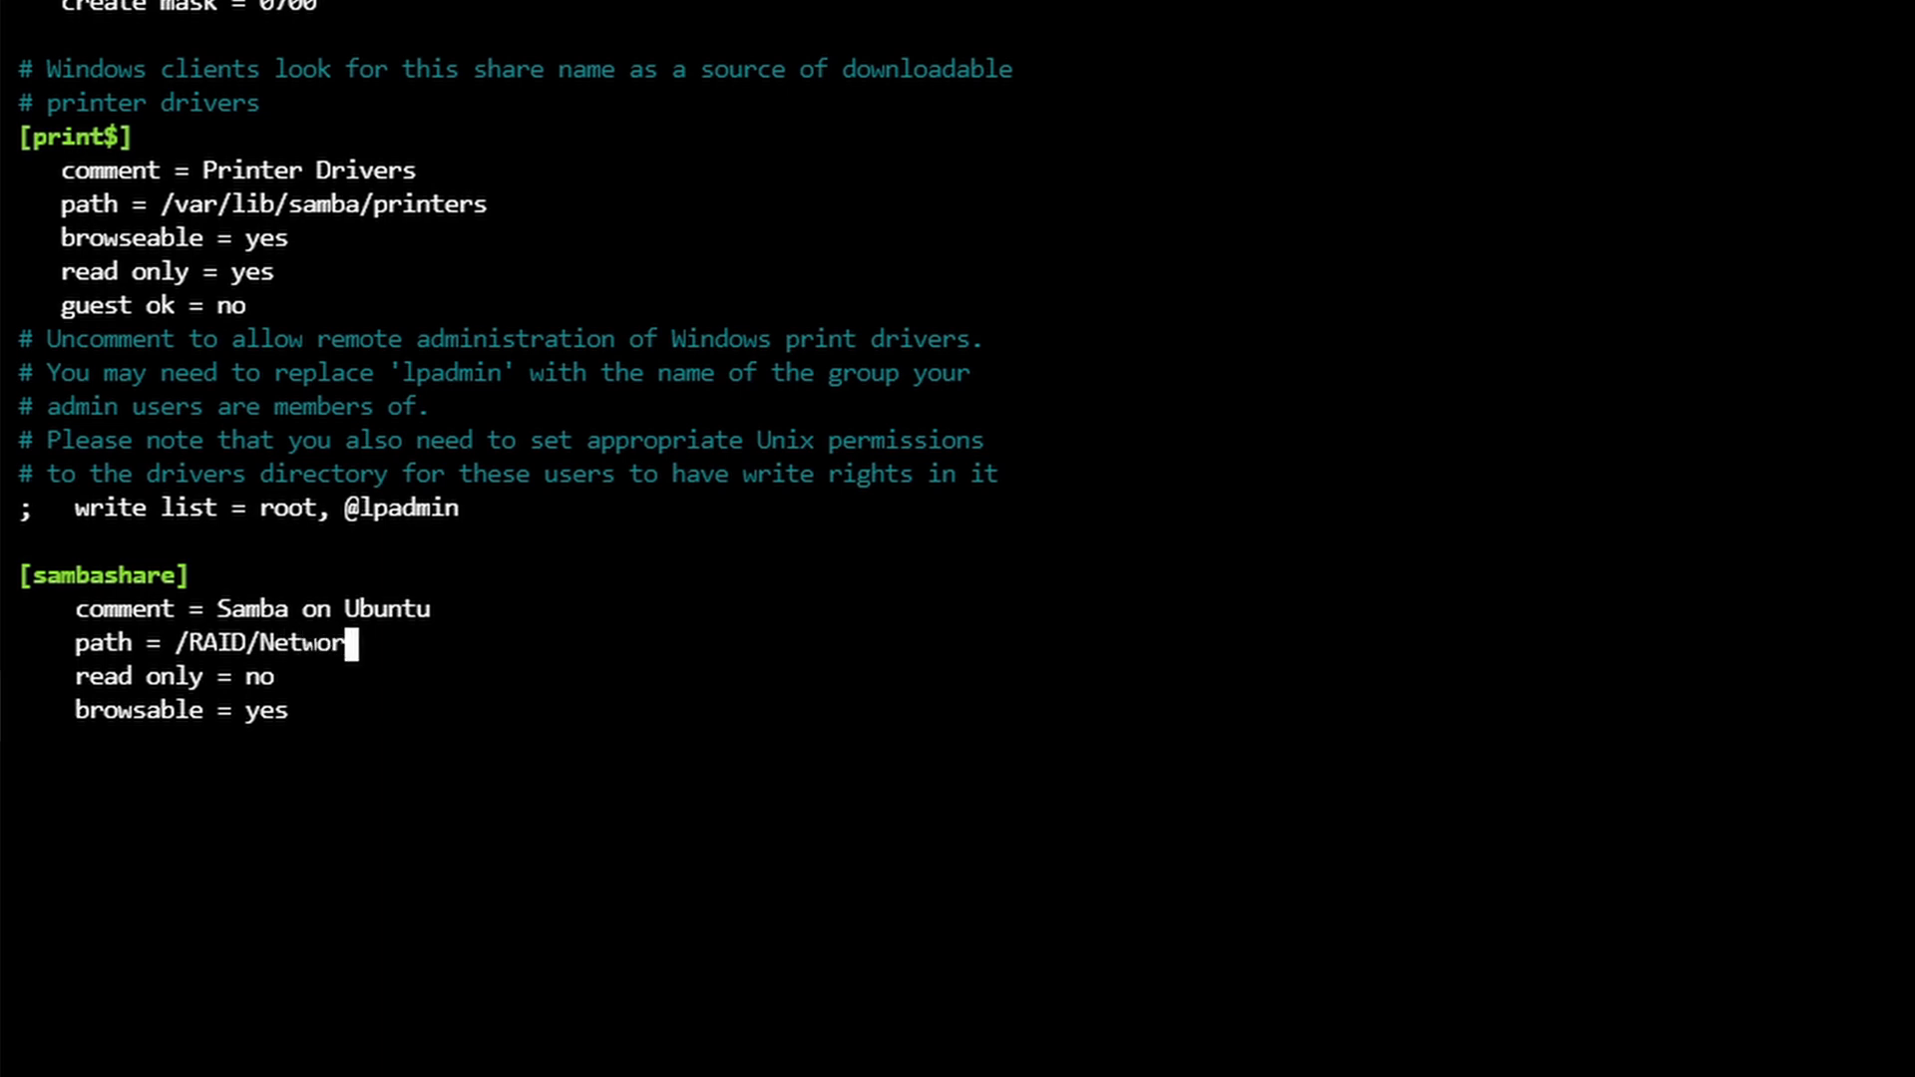
type("SHare")
key("BackSpace")
key("BackSpace")
key("BackSpace")
key("BackSpace")
type("hare")
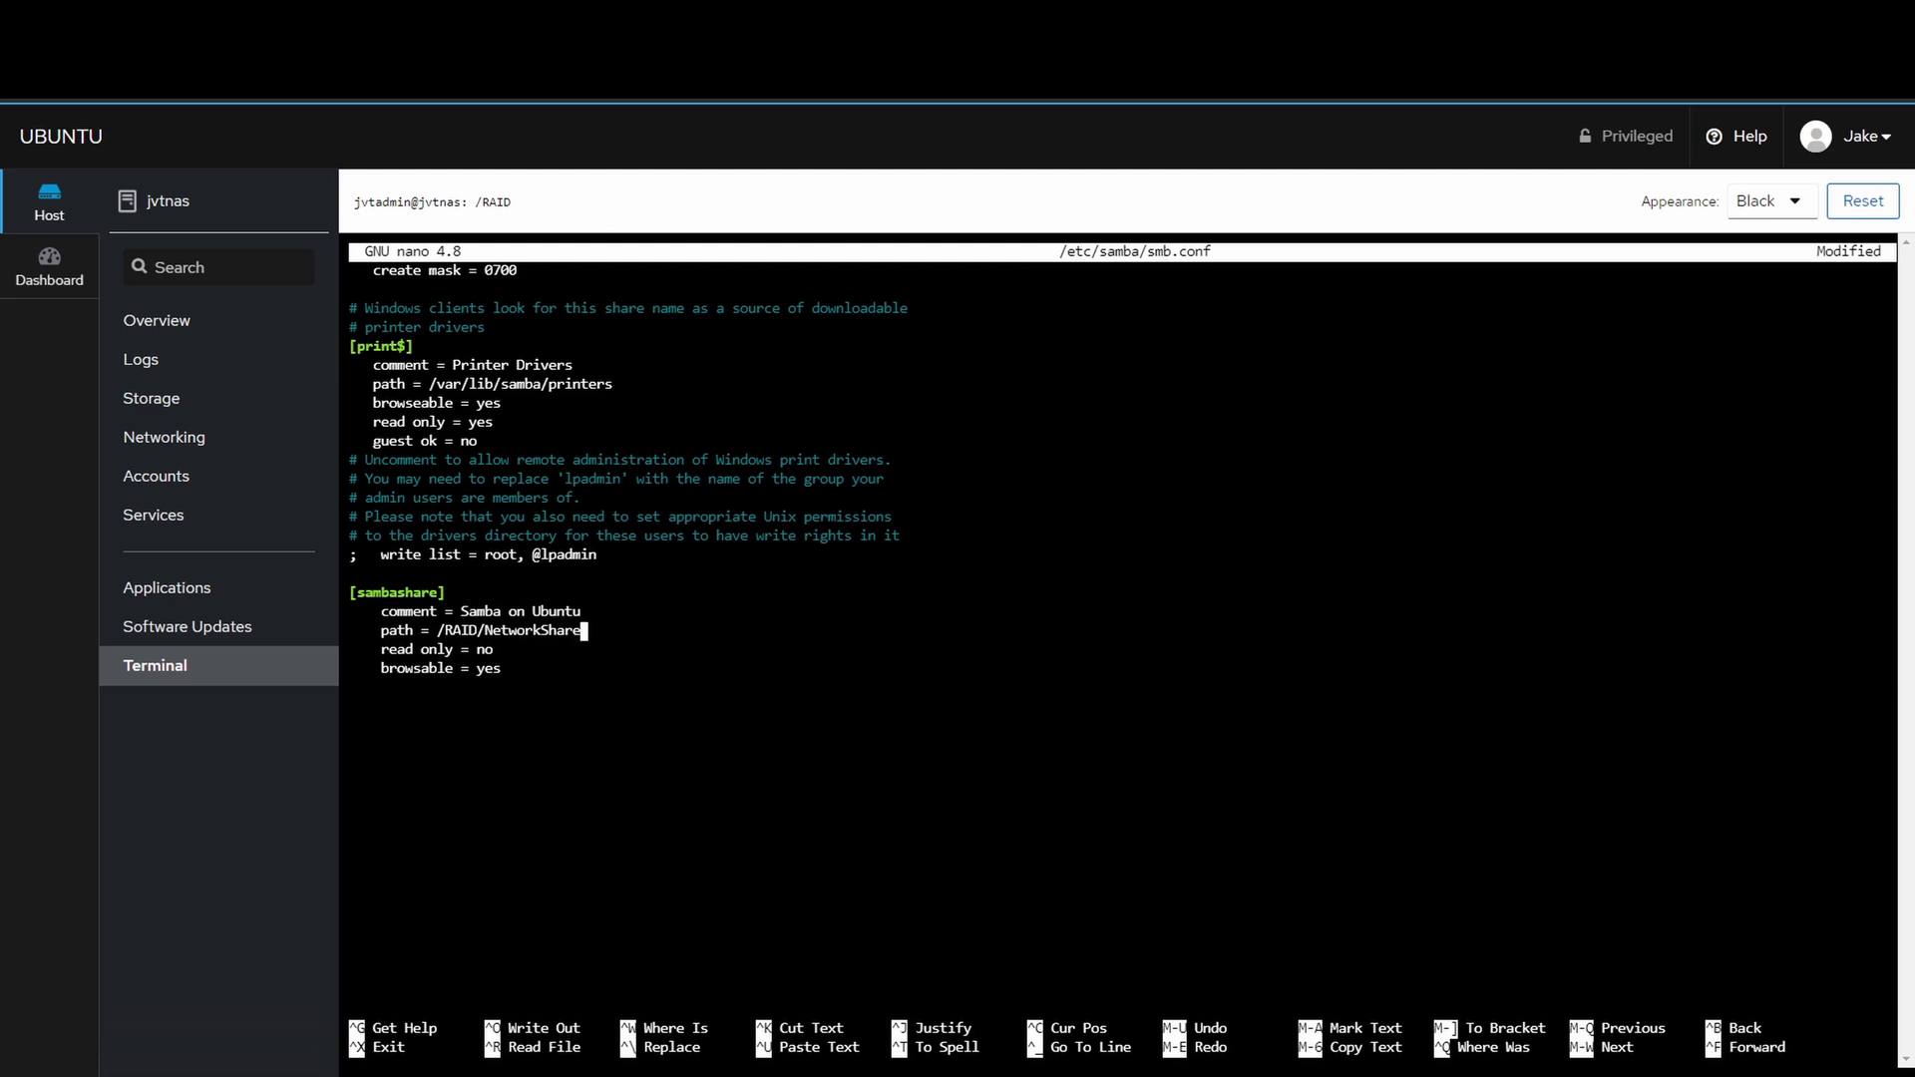
Save the changes to /etc/samba/smb.conf and exit nano.
left_click(497, 649)
left_click(352, 688)
key("ctrl+x")
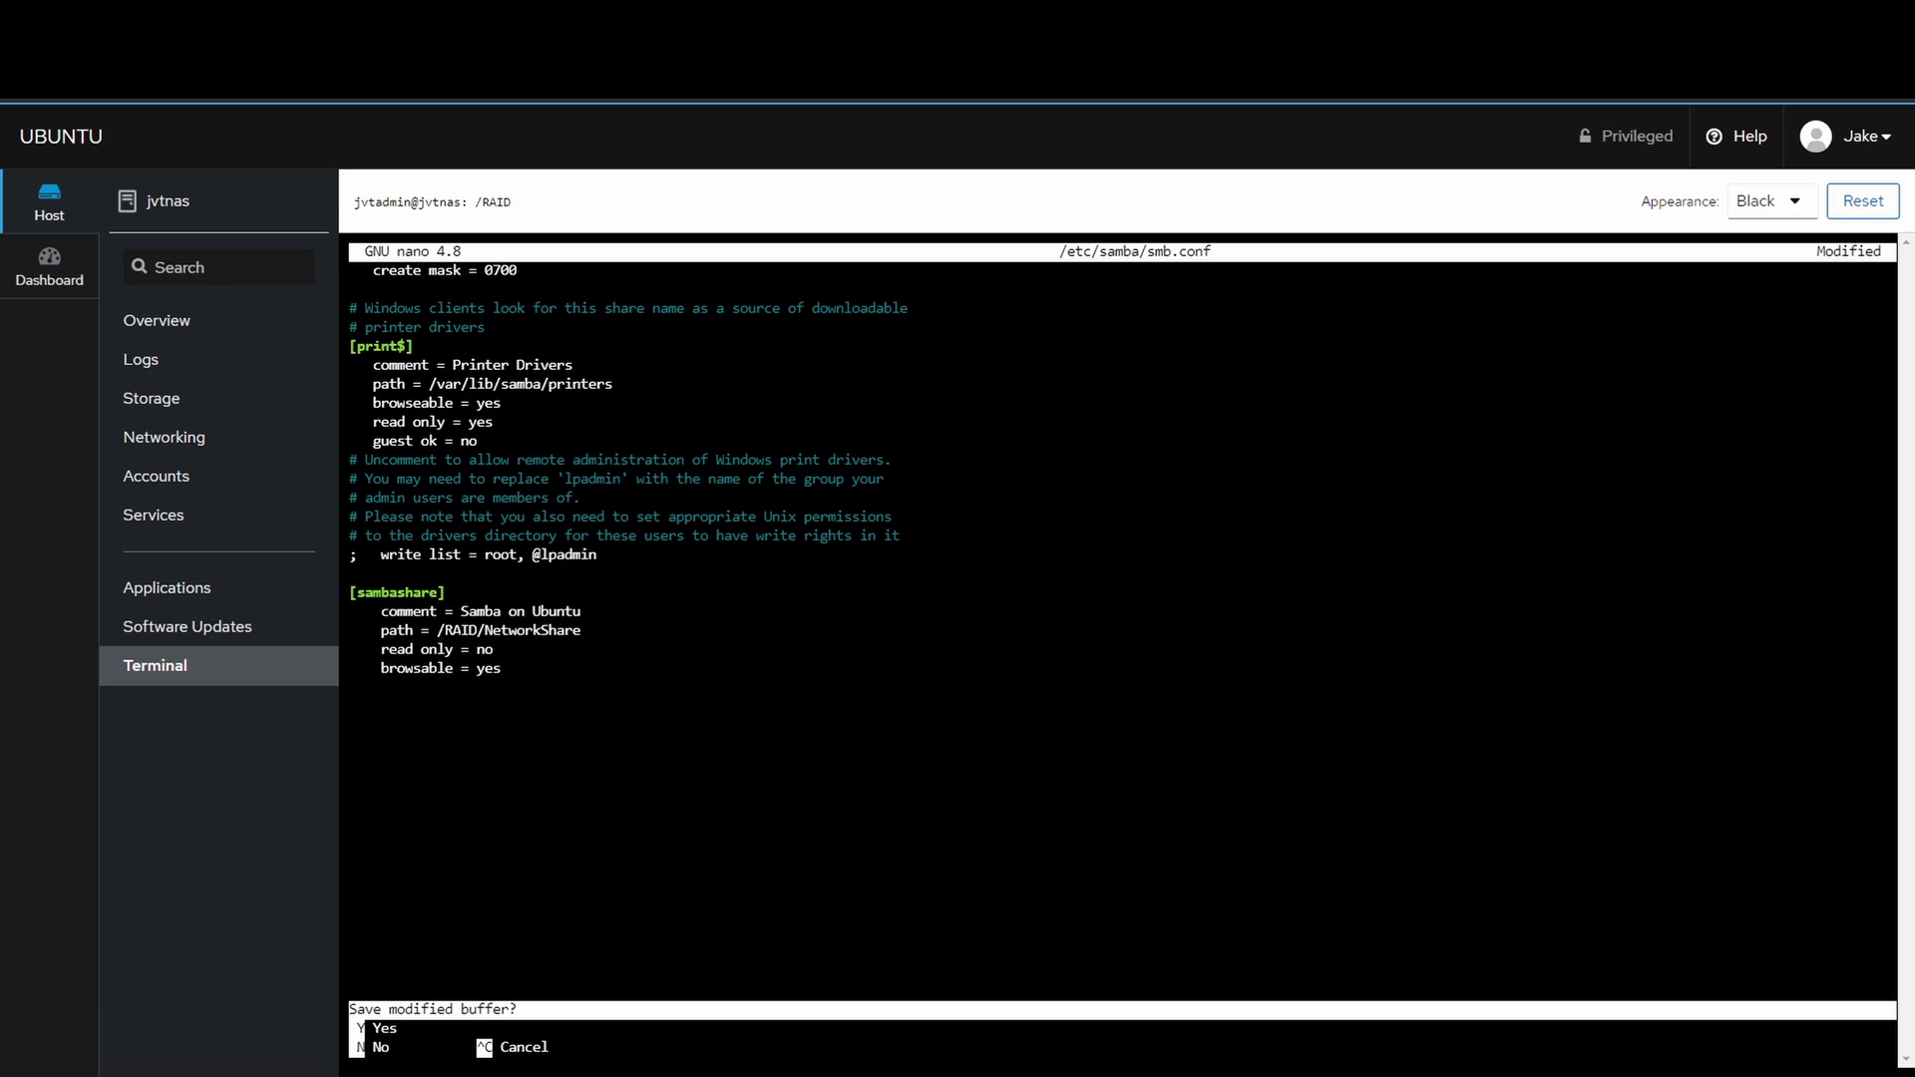
key("y")
key("Return")
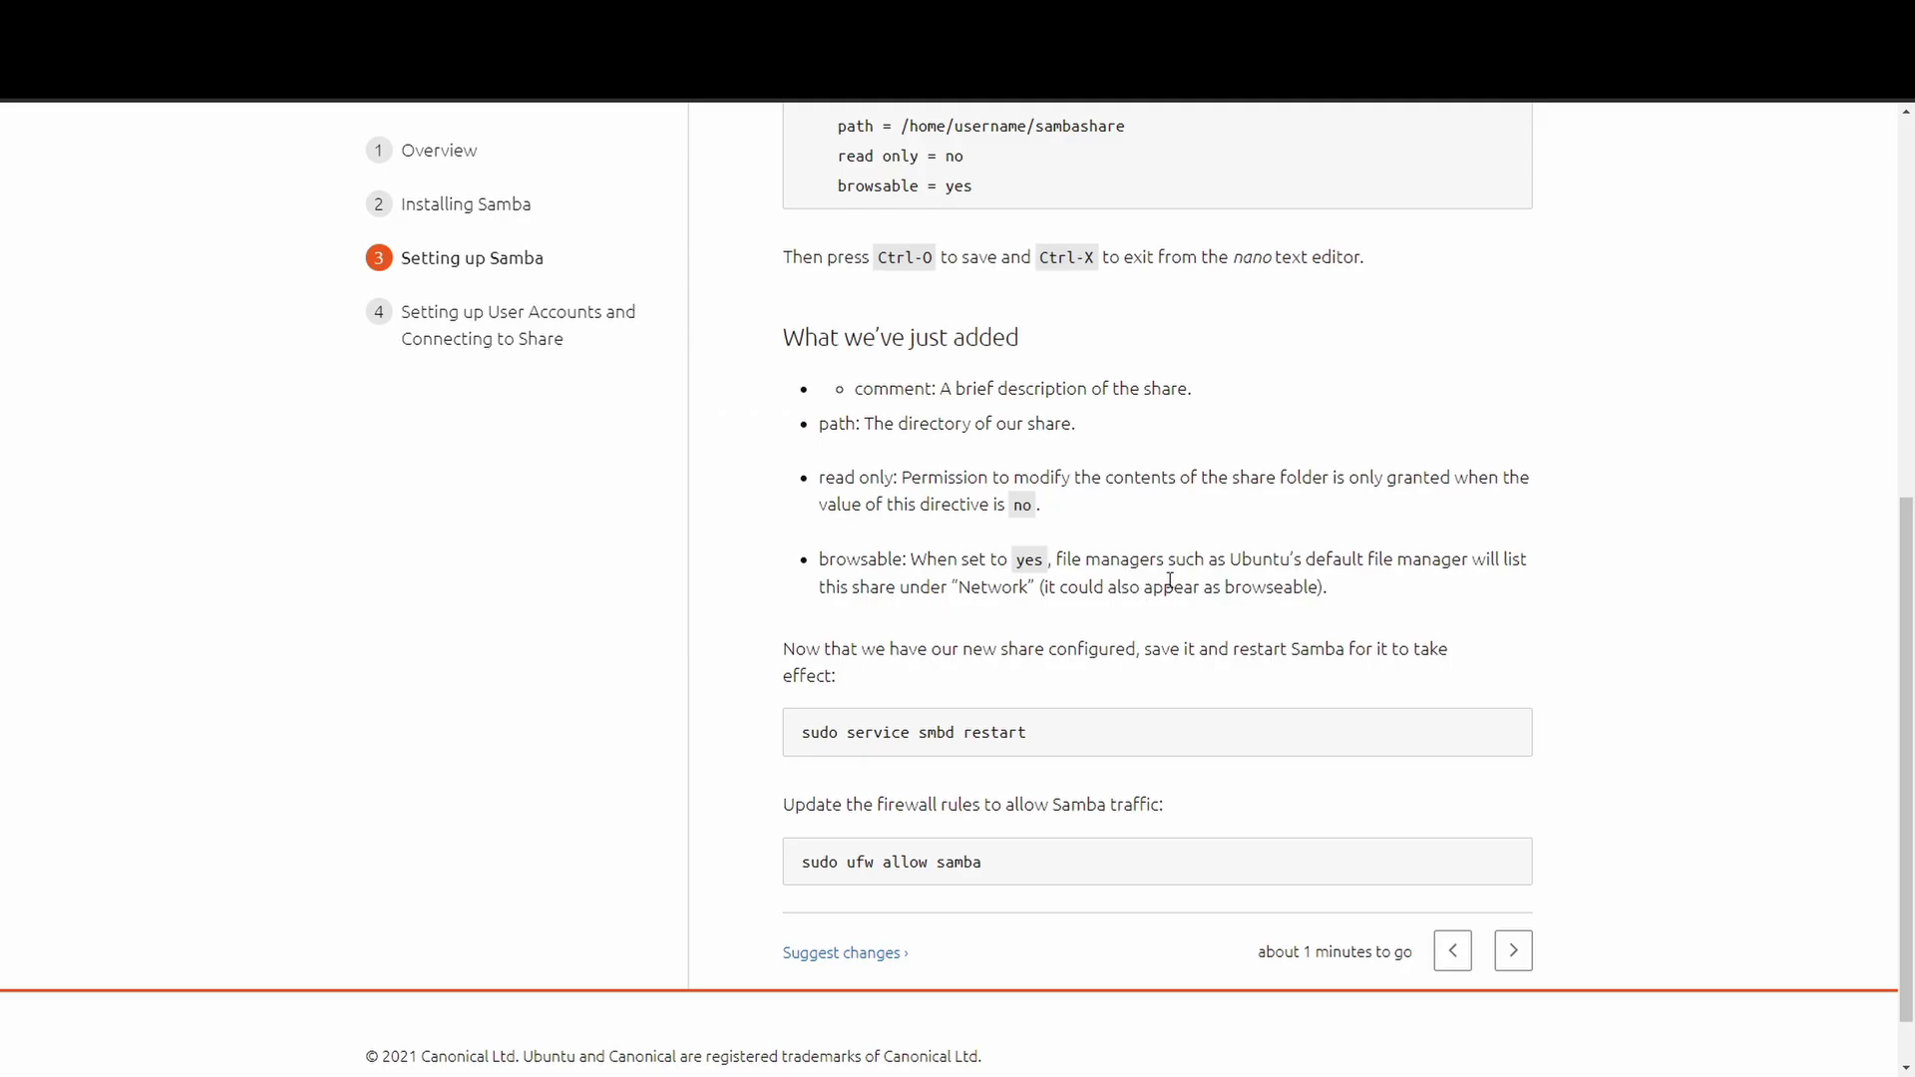
Restart Samba by running 'sudo service smbd restart' in the Cockpit terminal.
scroll(1165, 578, "up", 1)
scroll(1165, 578, "down", 1)
left_click_drag(799, 740, 1069, 736)
right_click(995, 733)
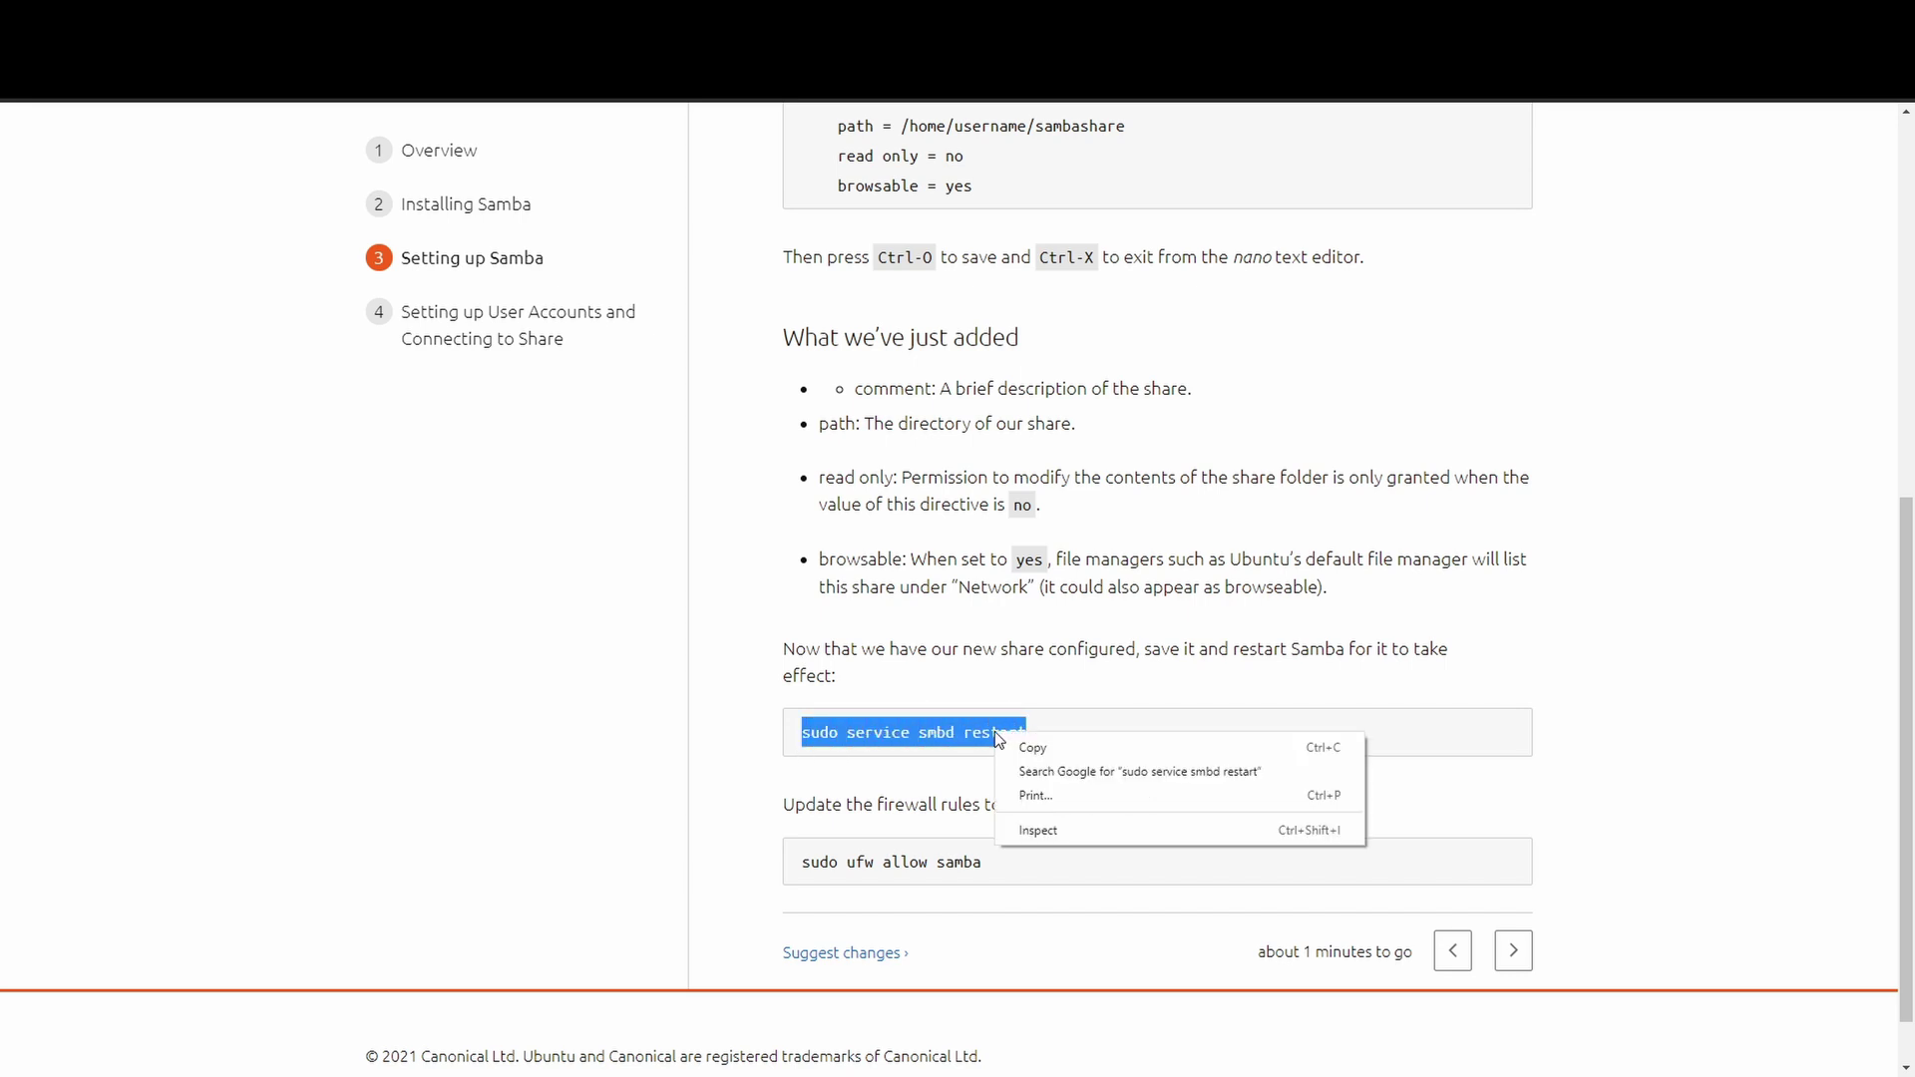
left_click(1034, 743)
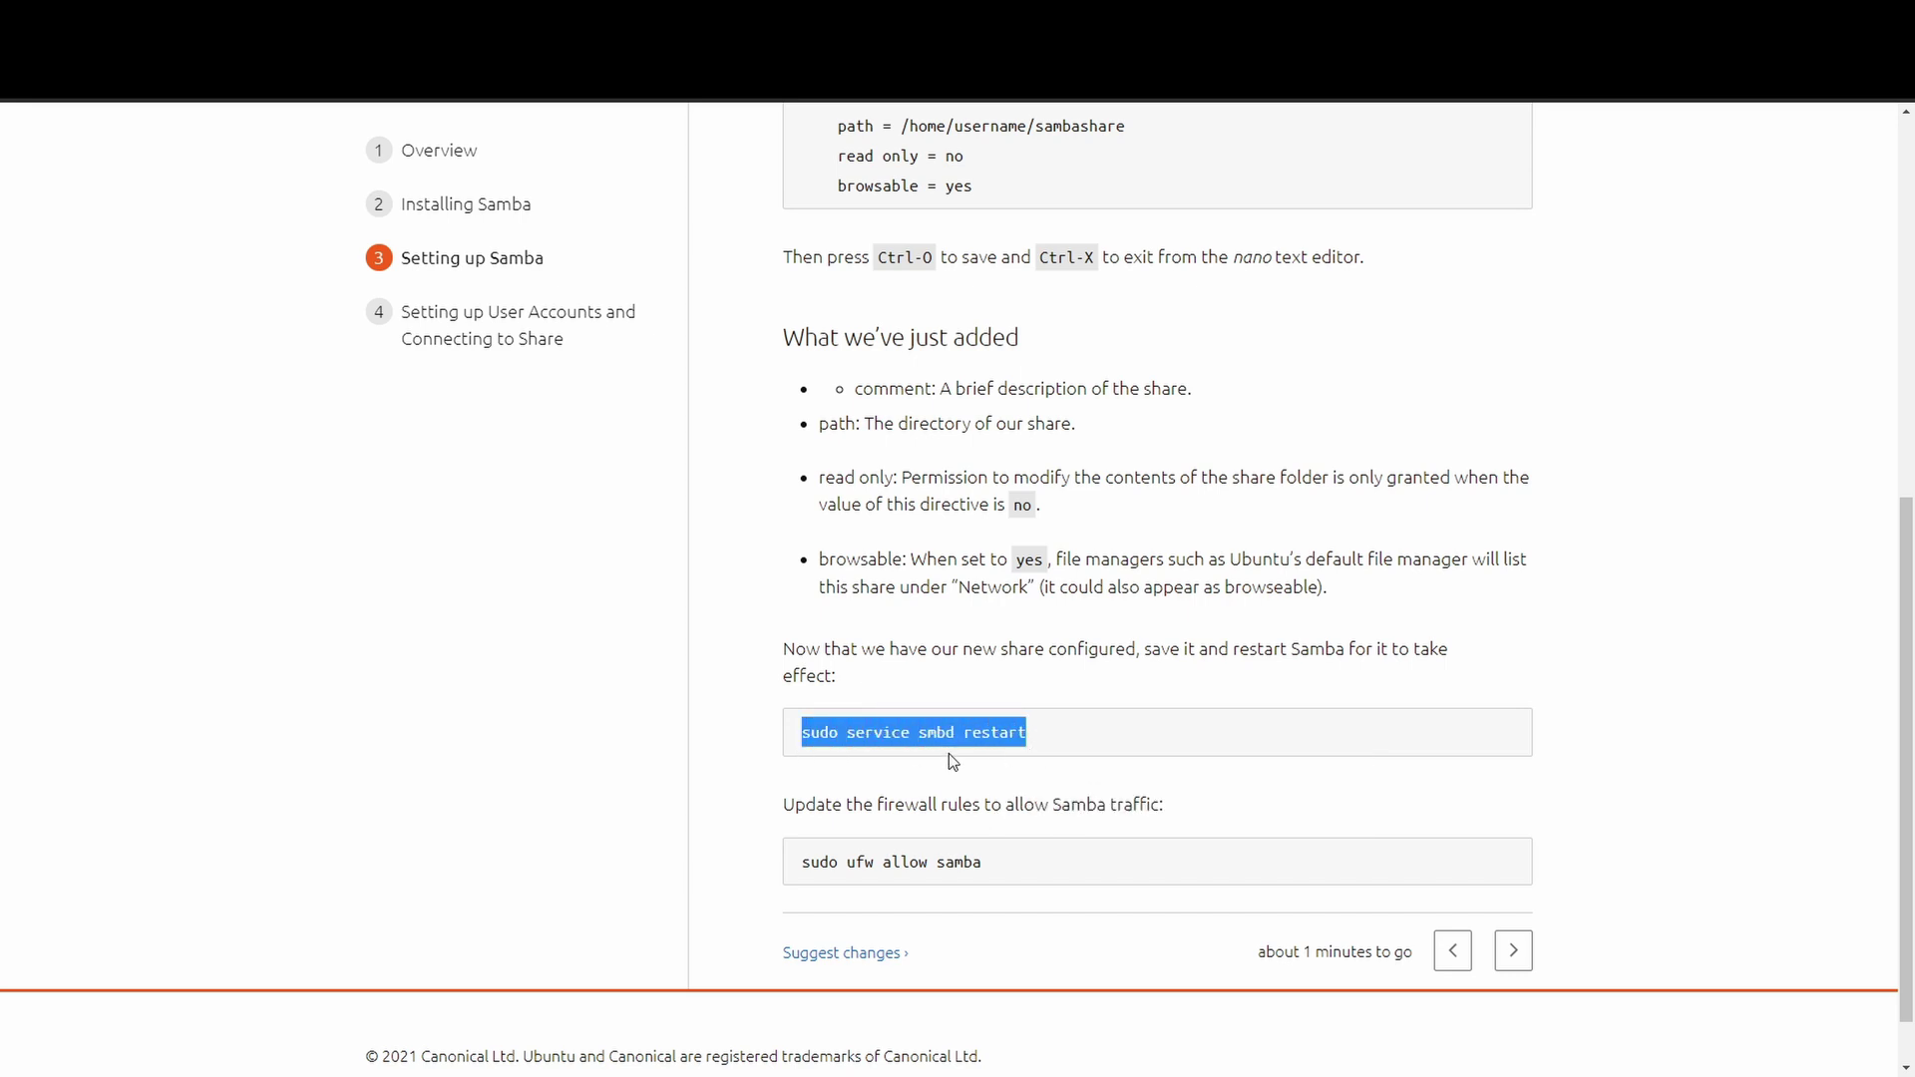
left_click(1069, 732)
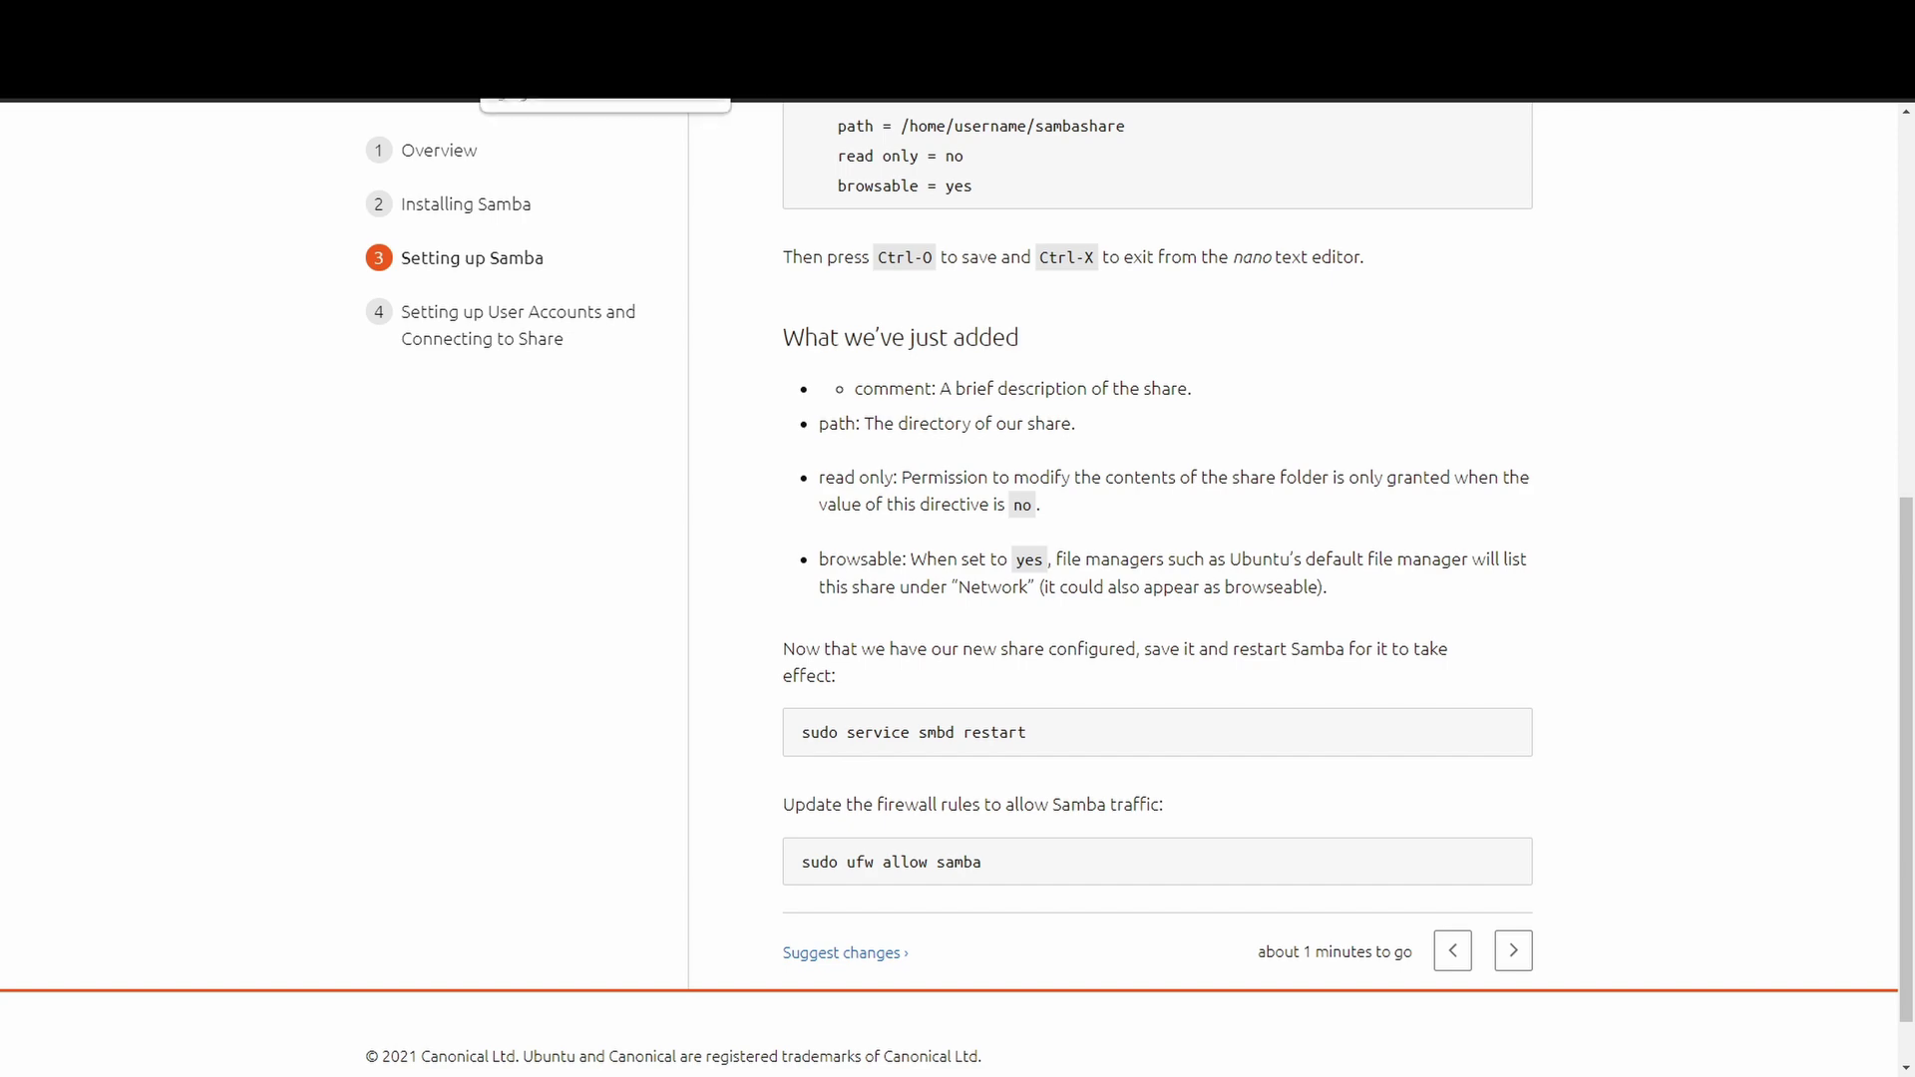
key("ctrl+Tab")
key("ctrl+Tab")
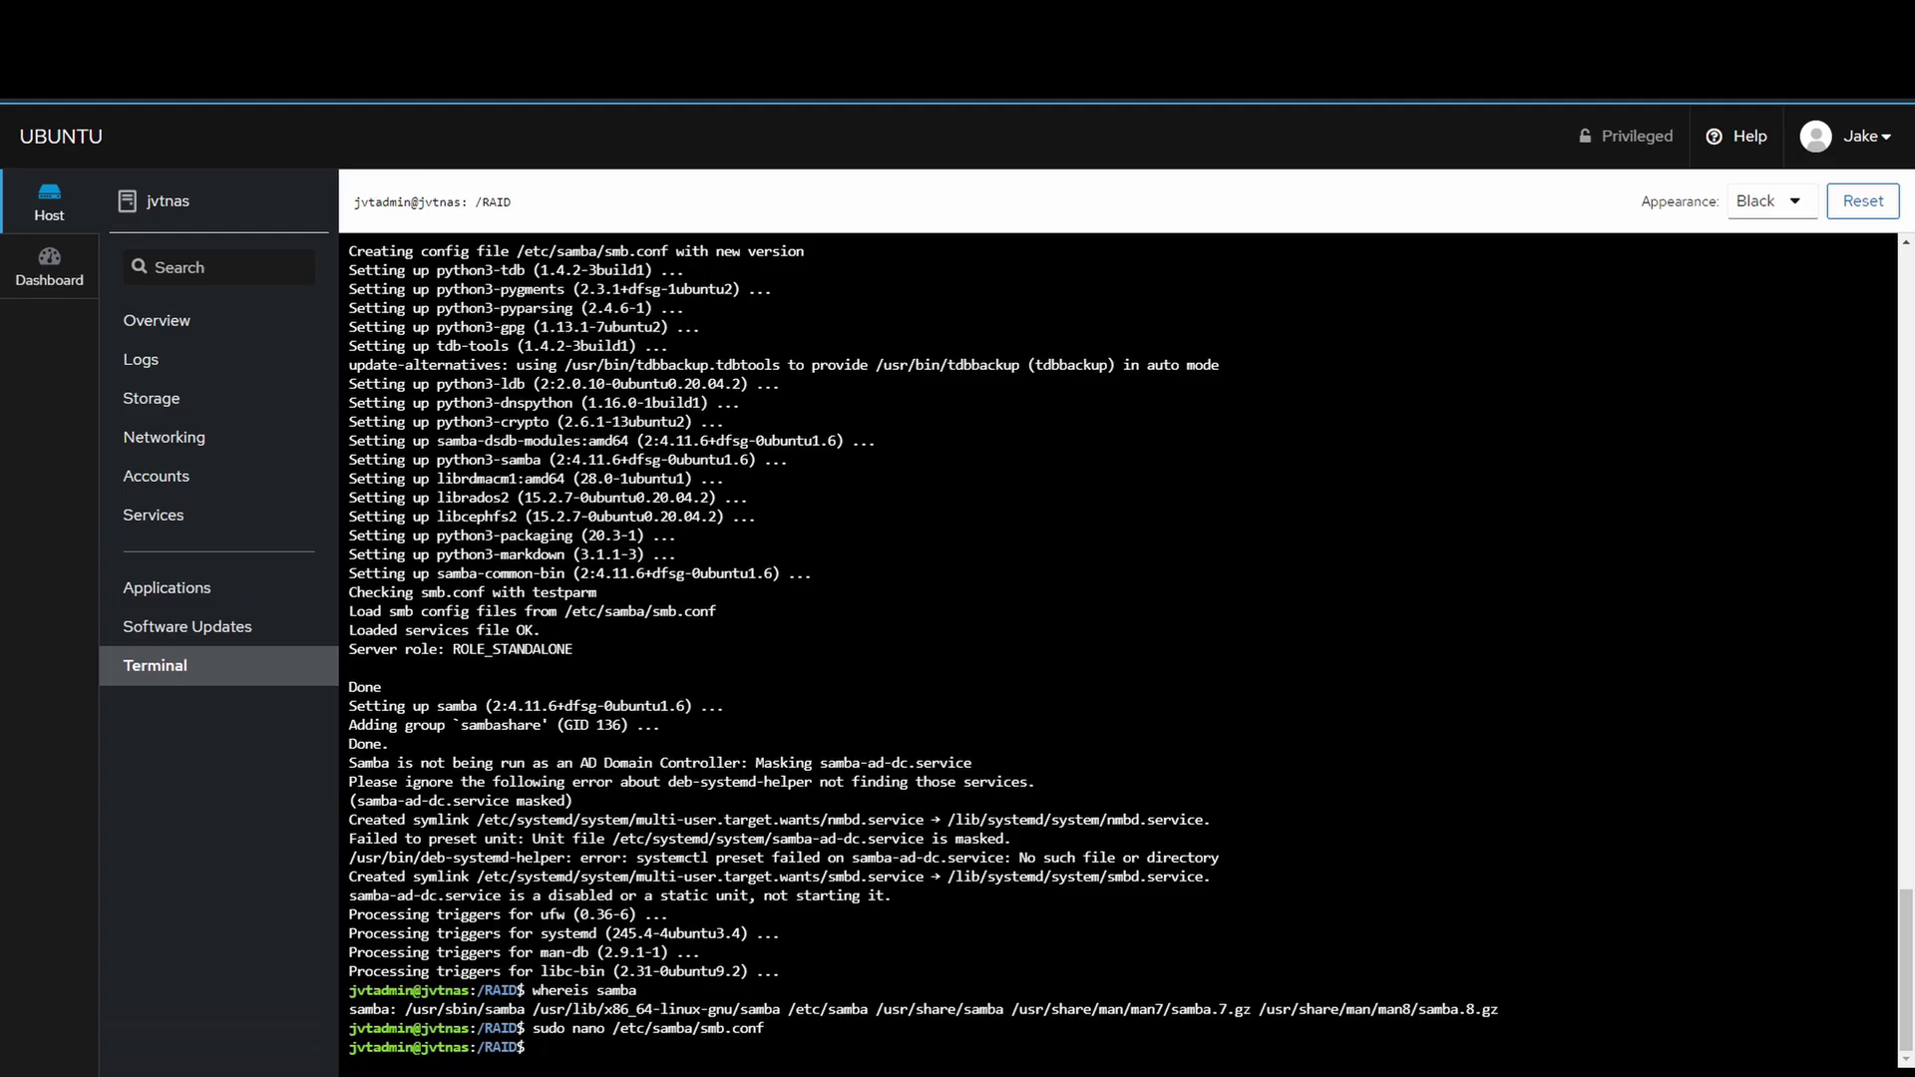
right_click(576, 985)
left_click(620, 1028)
key("Return")
Allow Samba through the firewall with 'sudo ufw allow samba', getting Rules updated.
key("ctrl+Tab")
left_click_drag(798, 793, 1013, 805)
right_click(954, 789)
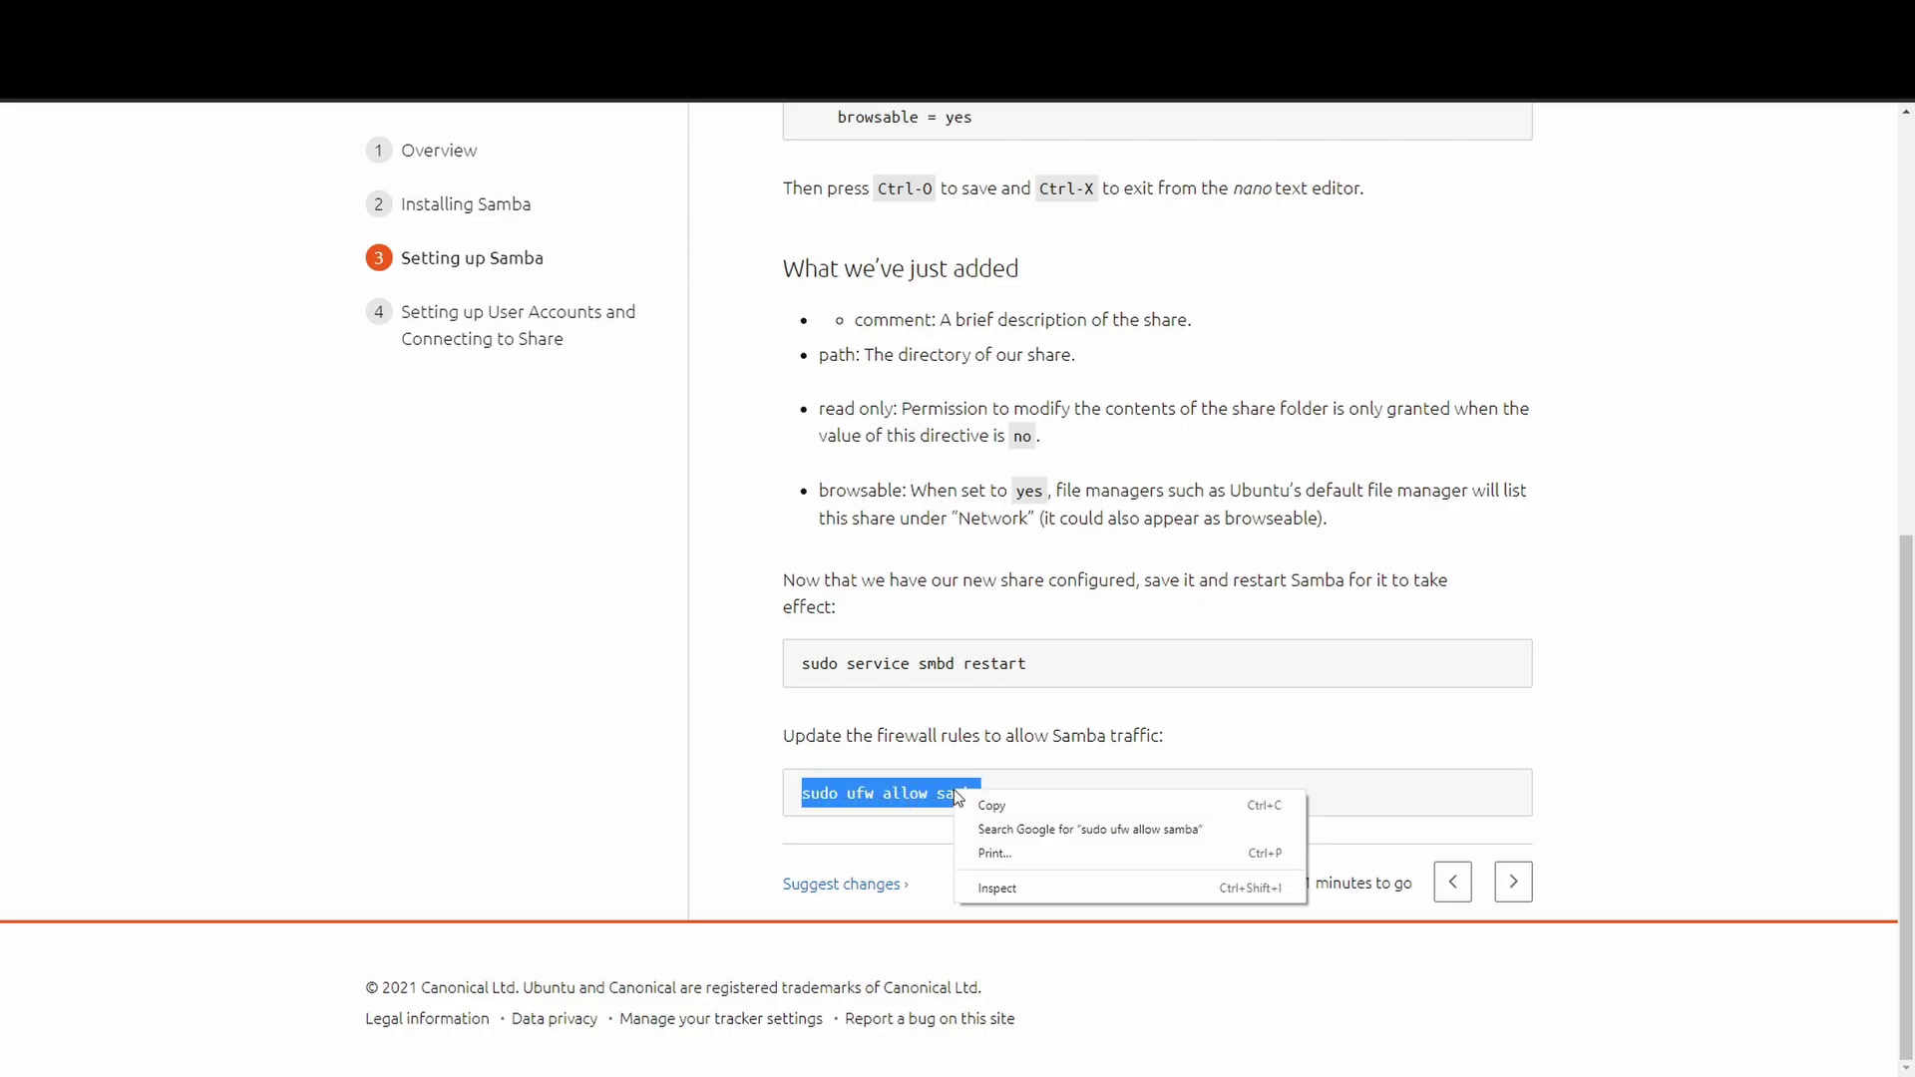
left_click(1014, 804)
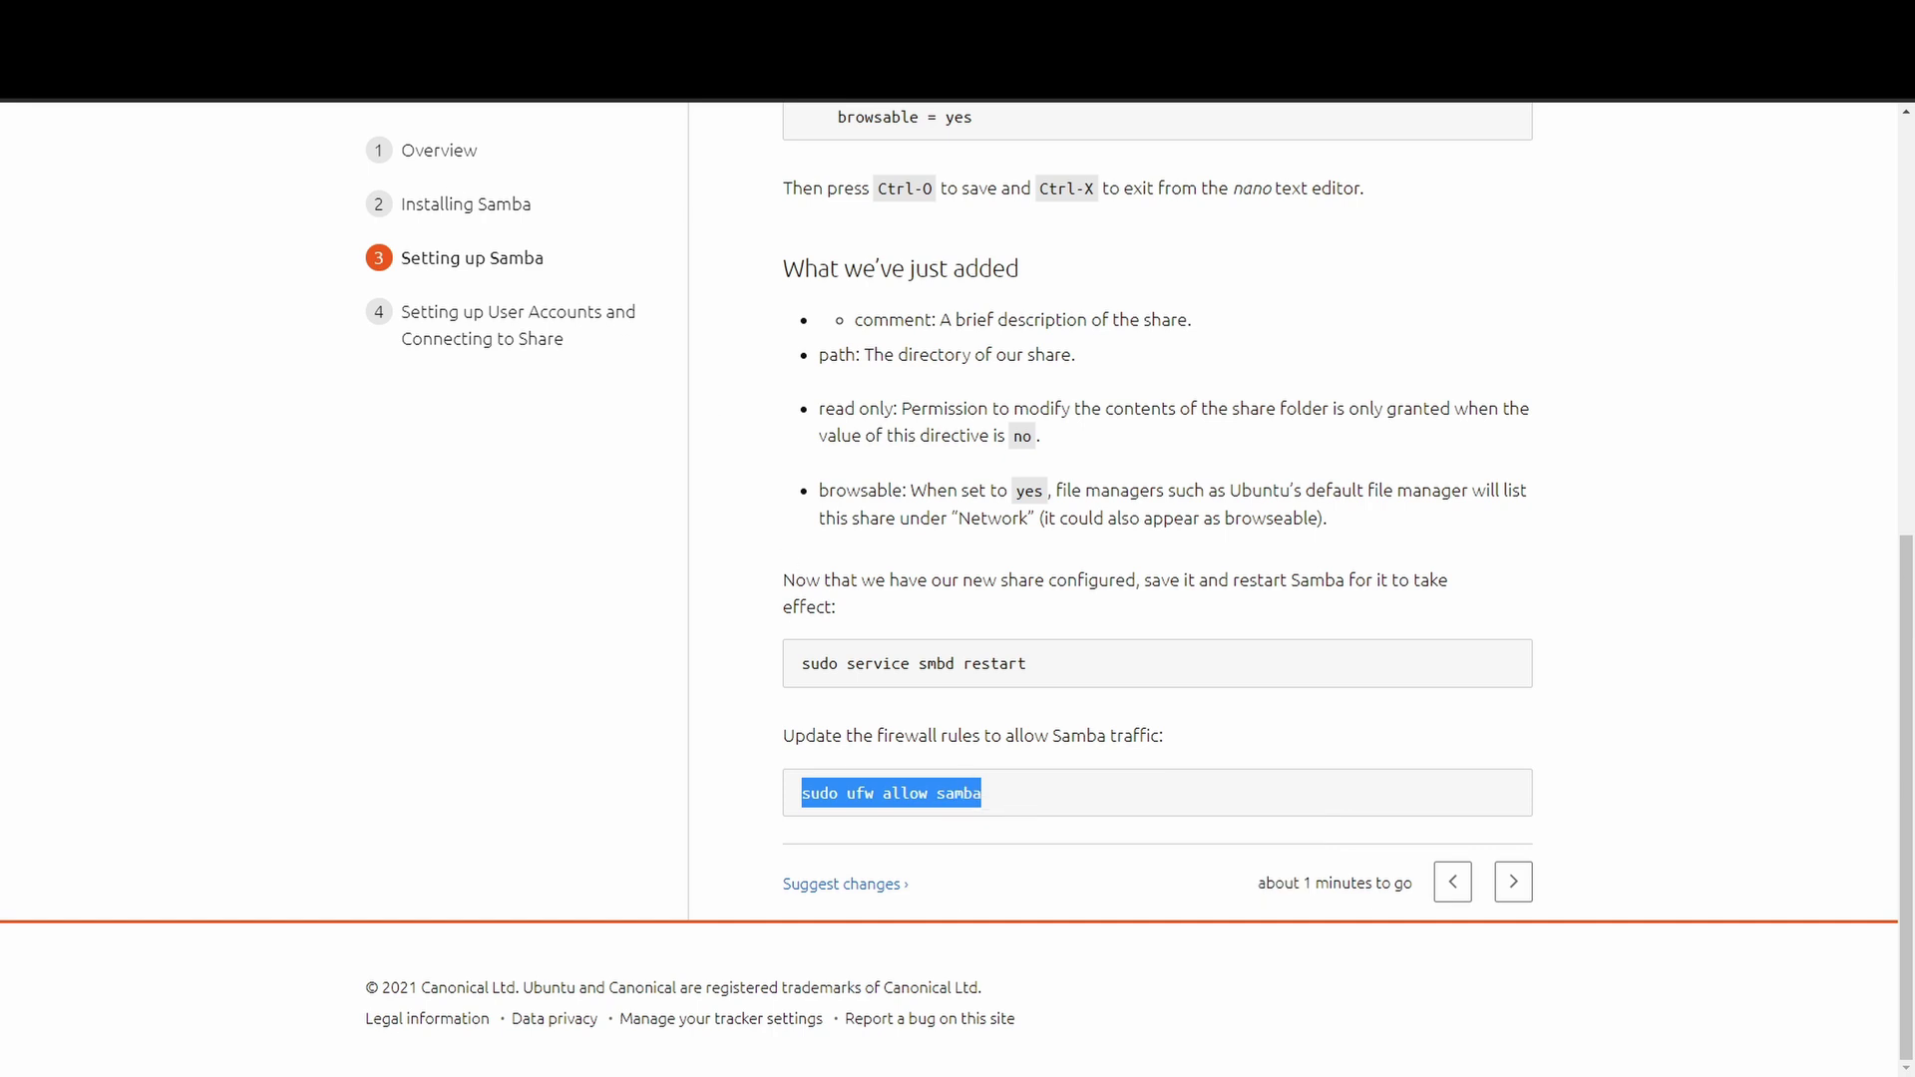
key("alt+Tab")
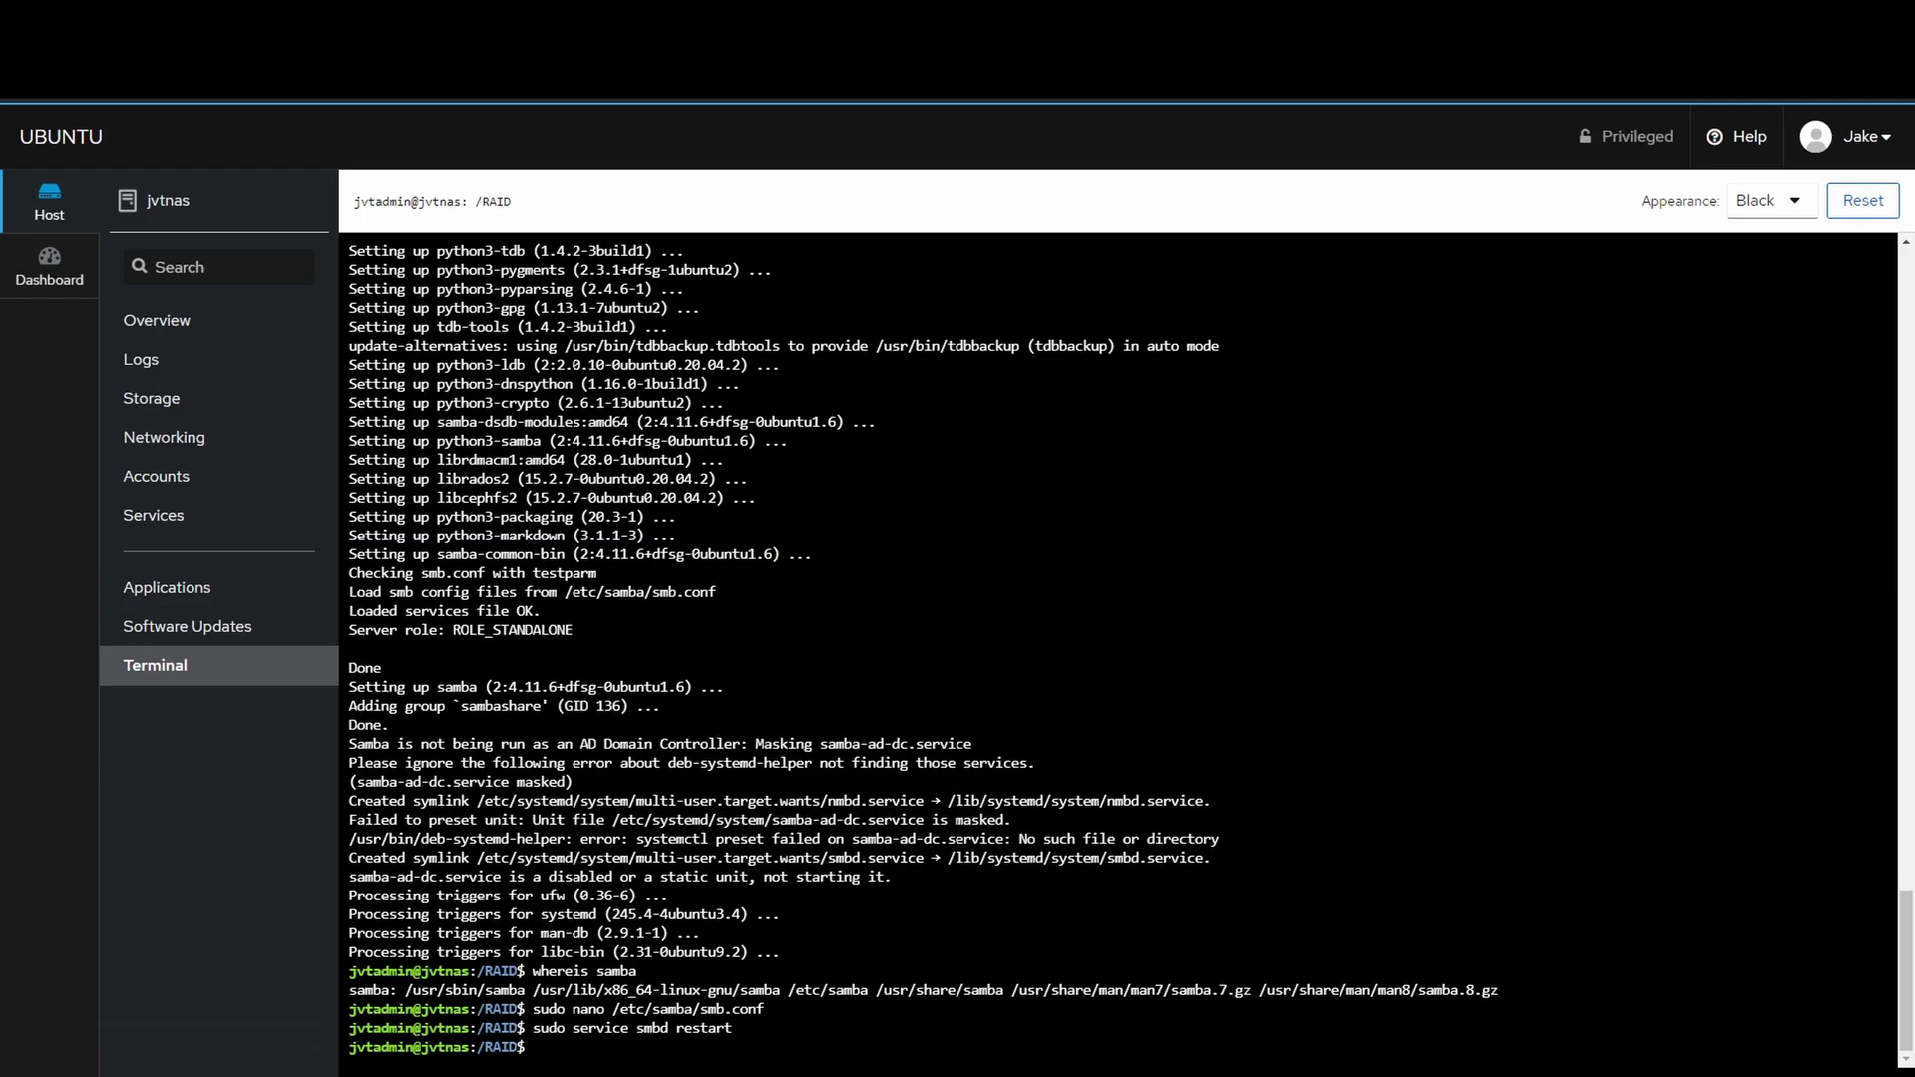
right_click(565, 1047)
left_click(599, 1029)
key("Return")
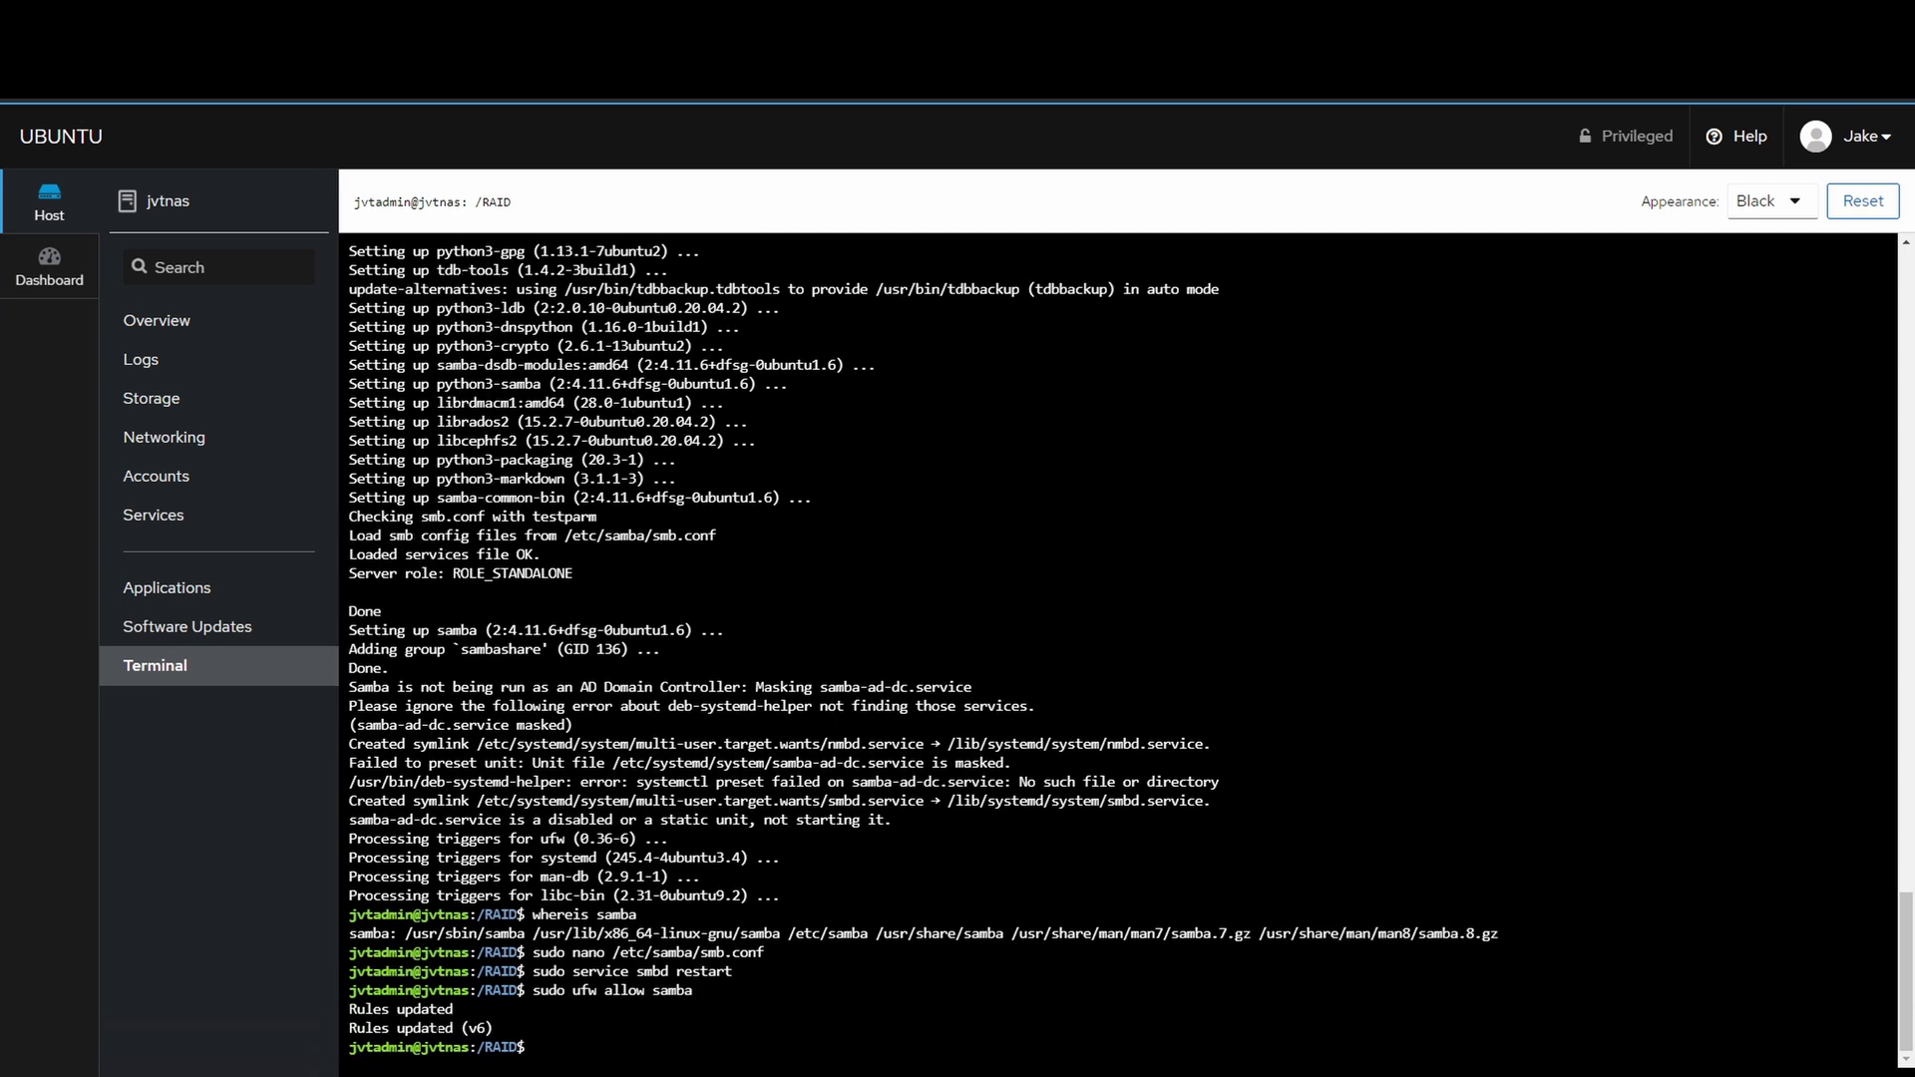
left_click_drag(349, 1009, 499, 1029)
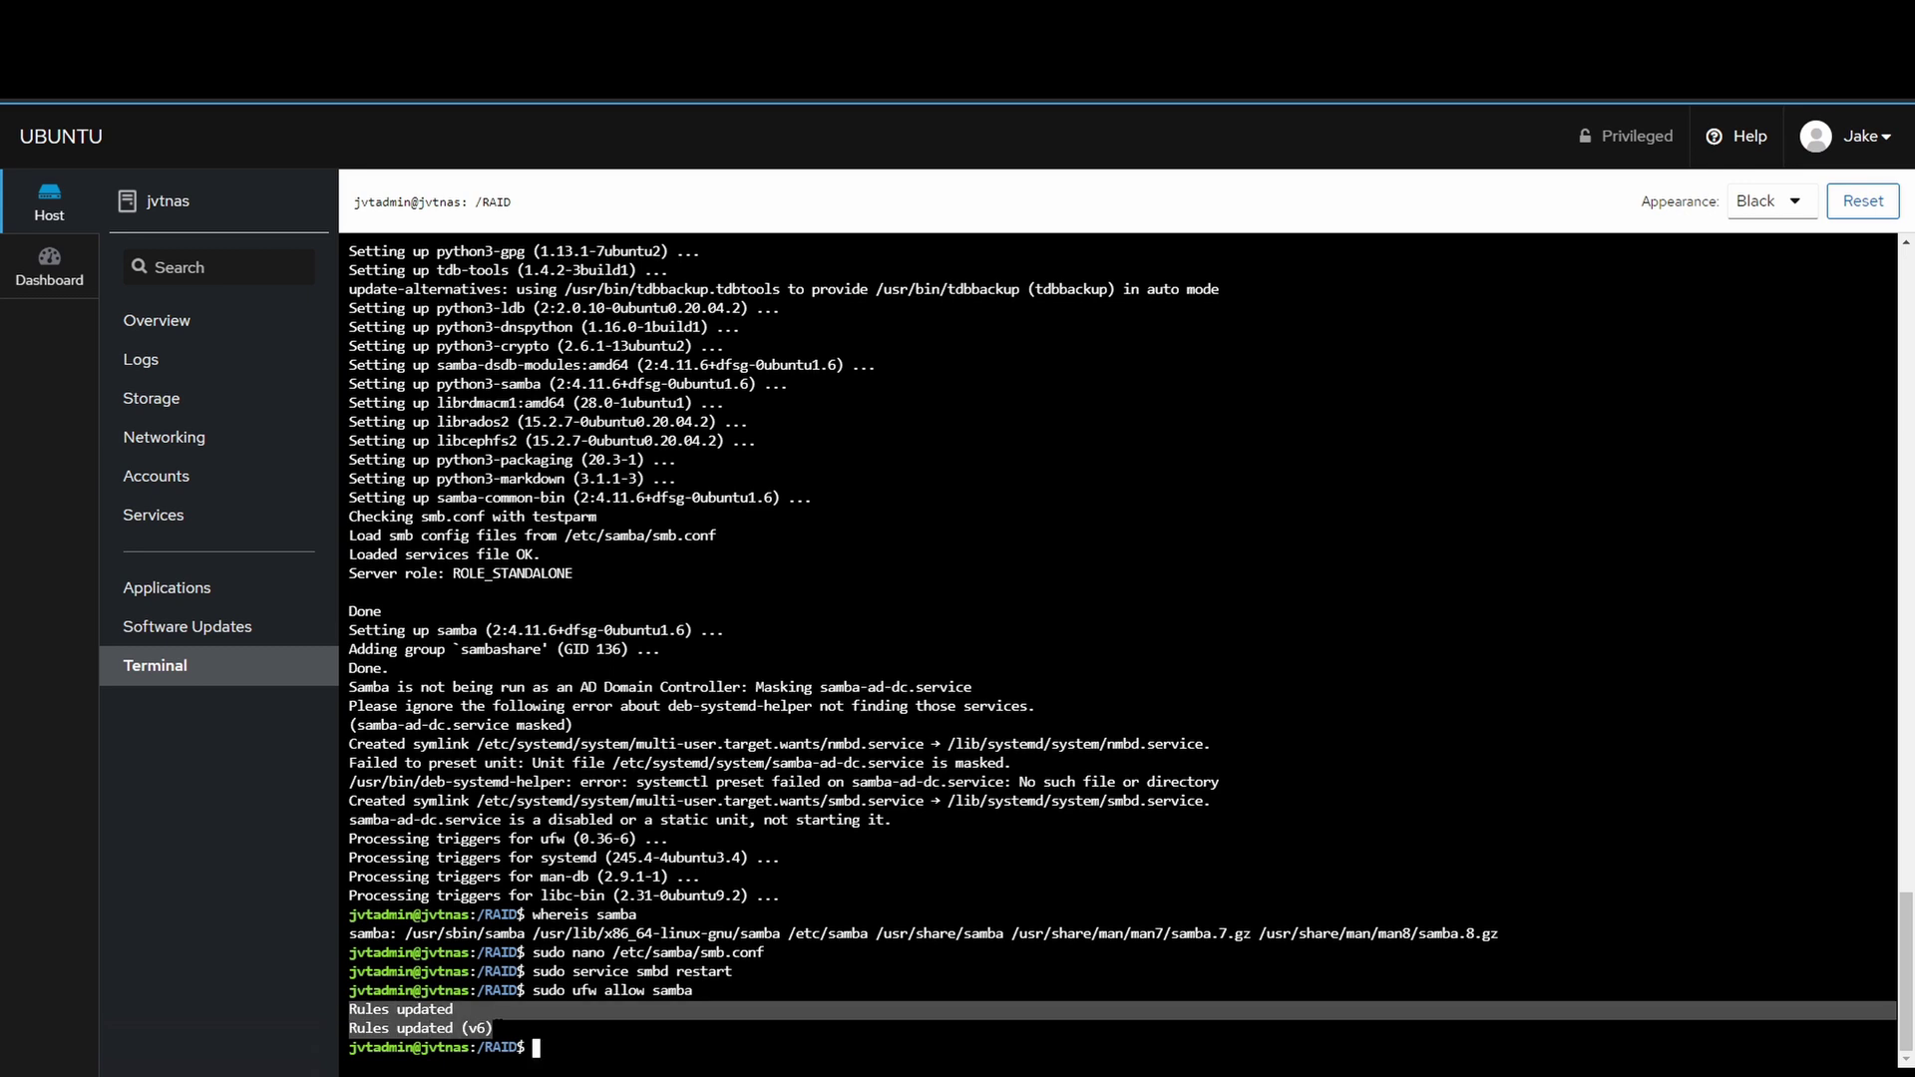
left_click(498, 1029)
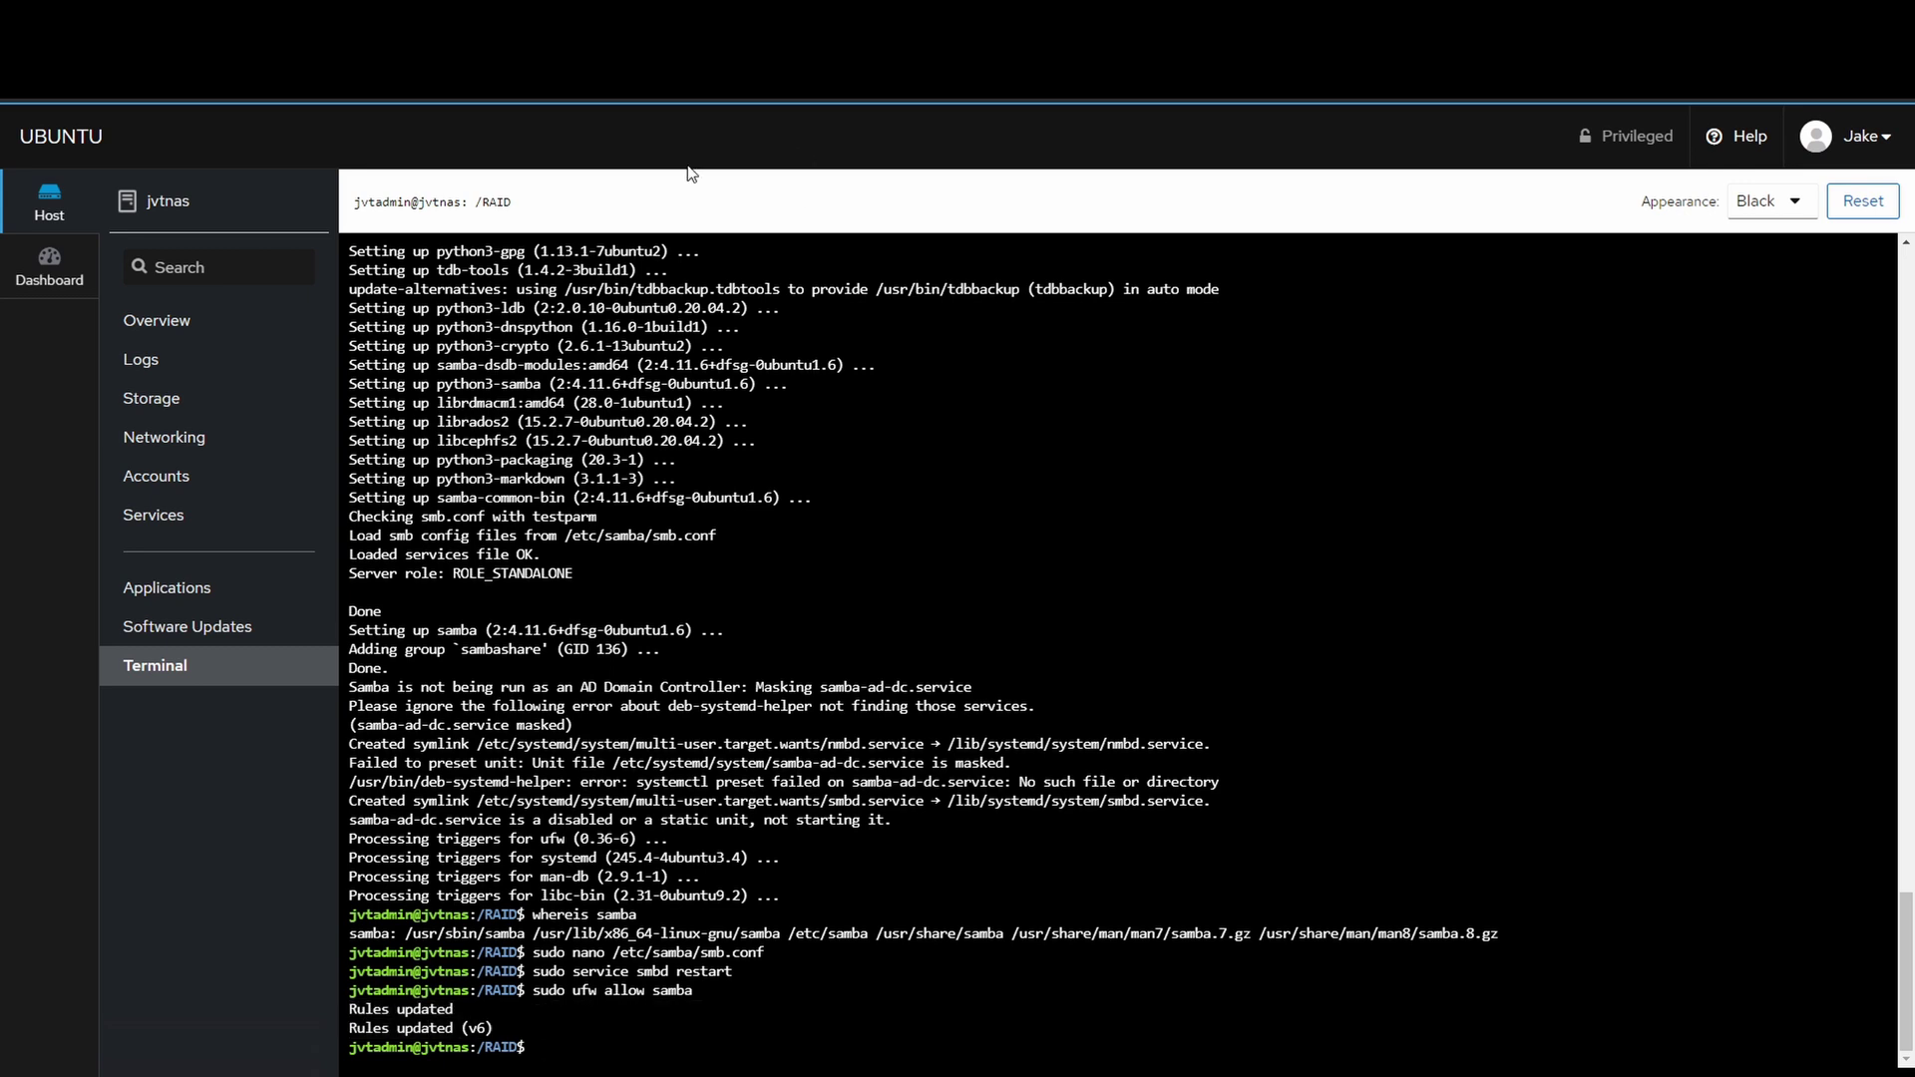
key("ctrl+Tab")
left_click(445, 319)
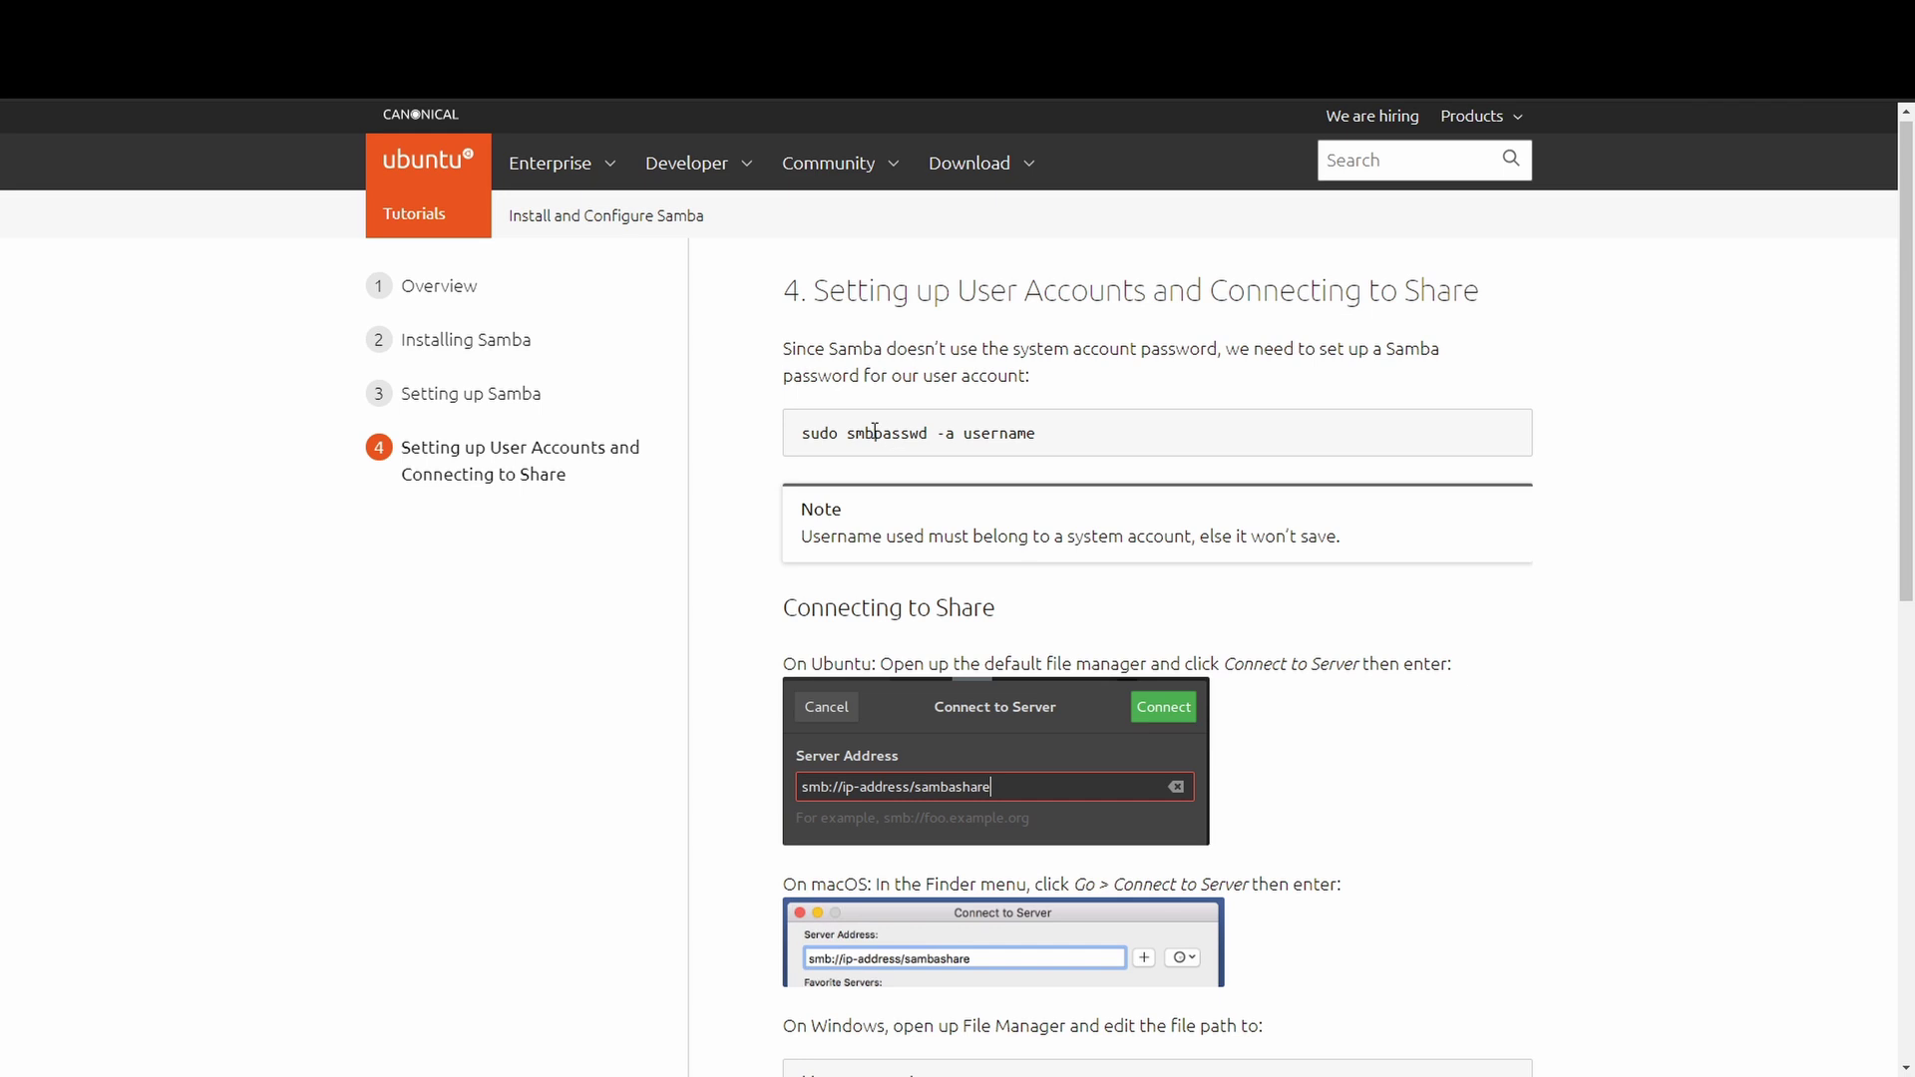
Copy the 'sudo smbpasswd -a' command from the tutorial's user accounts step.
left_click_drag(954, 435, 804, 435)
right_click(821, 436)
left_click(858, 445)
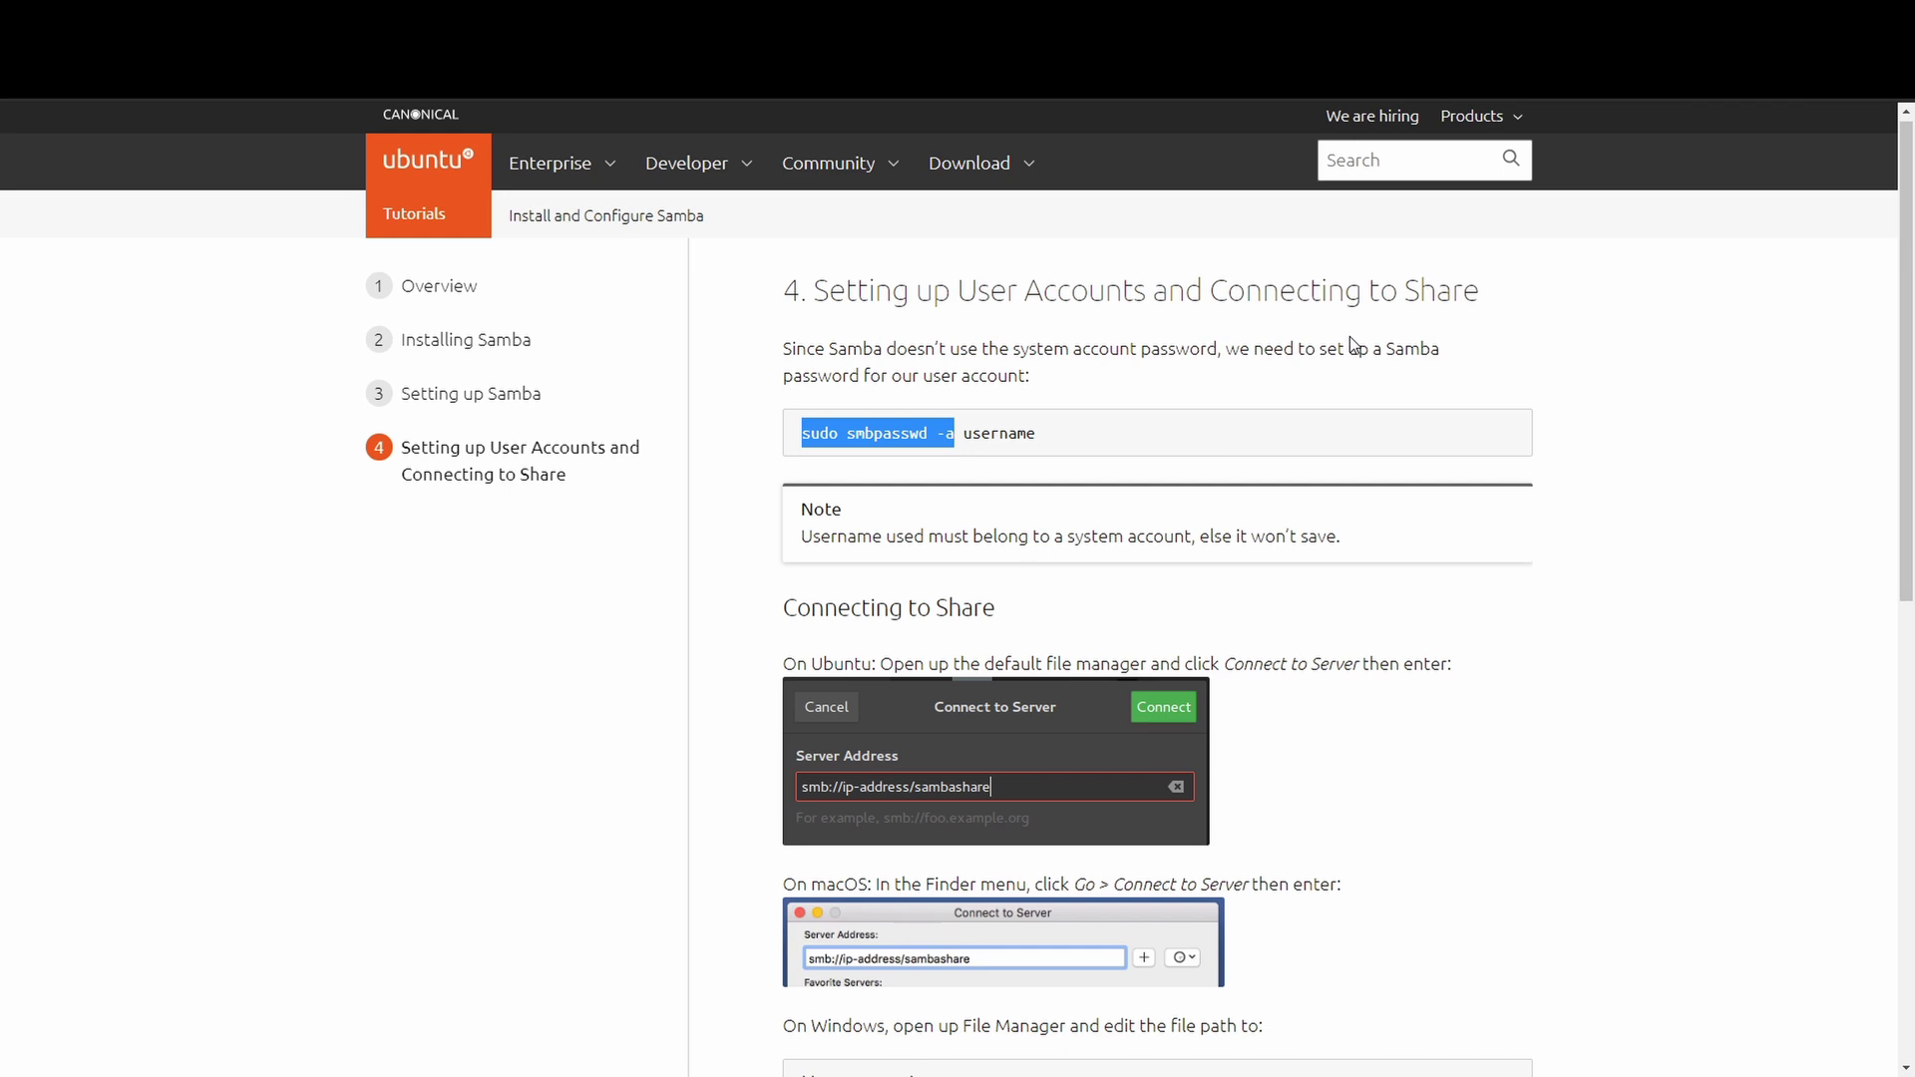
scroll(1405, 489, "down", 2)
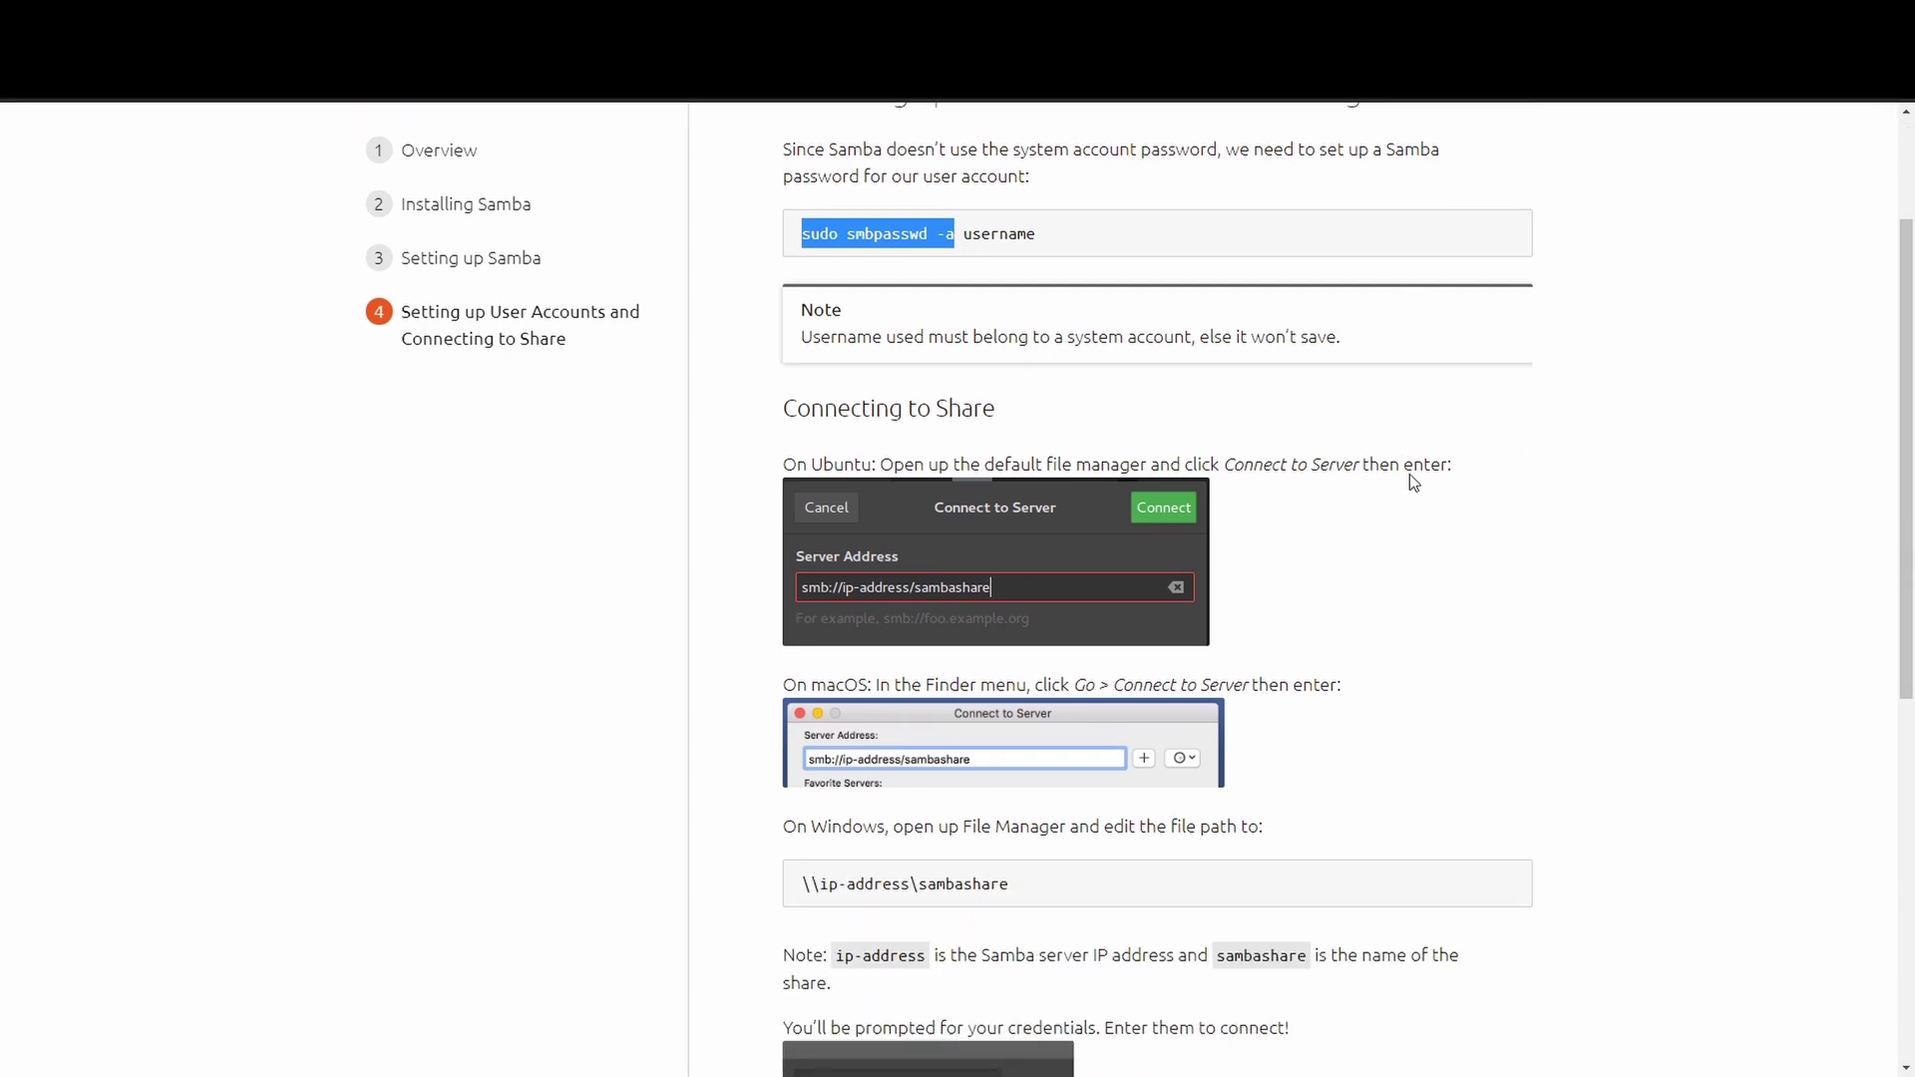
Run 'sudo smbpasswd -a' for the server's admin account and enter its SMB password twice.
scroll(1413, 483, "up", 2)
left_click_drag(838, 540, 1200, 541)
left_click(1359, 538)
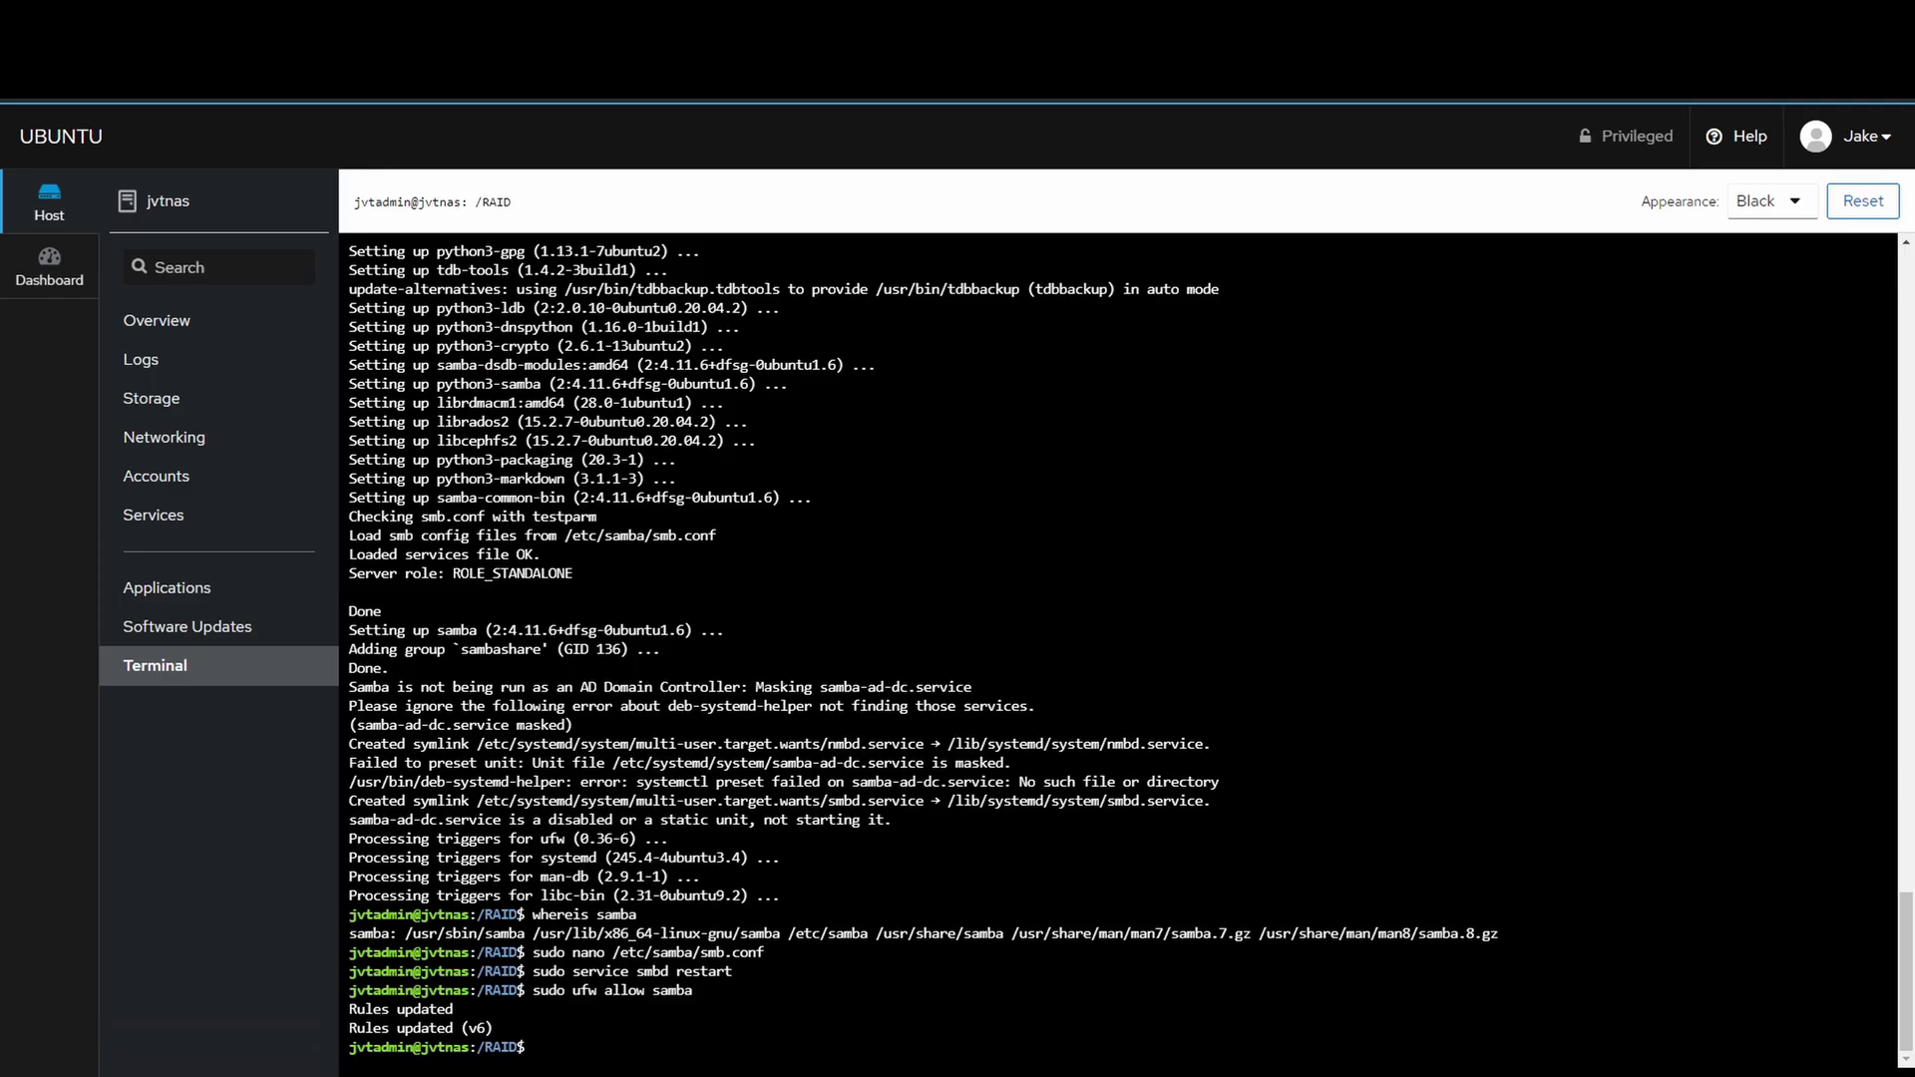
right_click(574, 976)
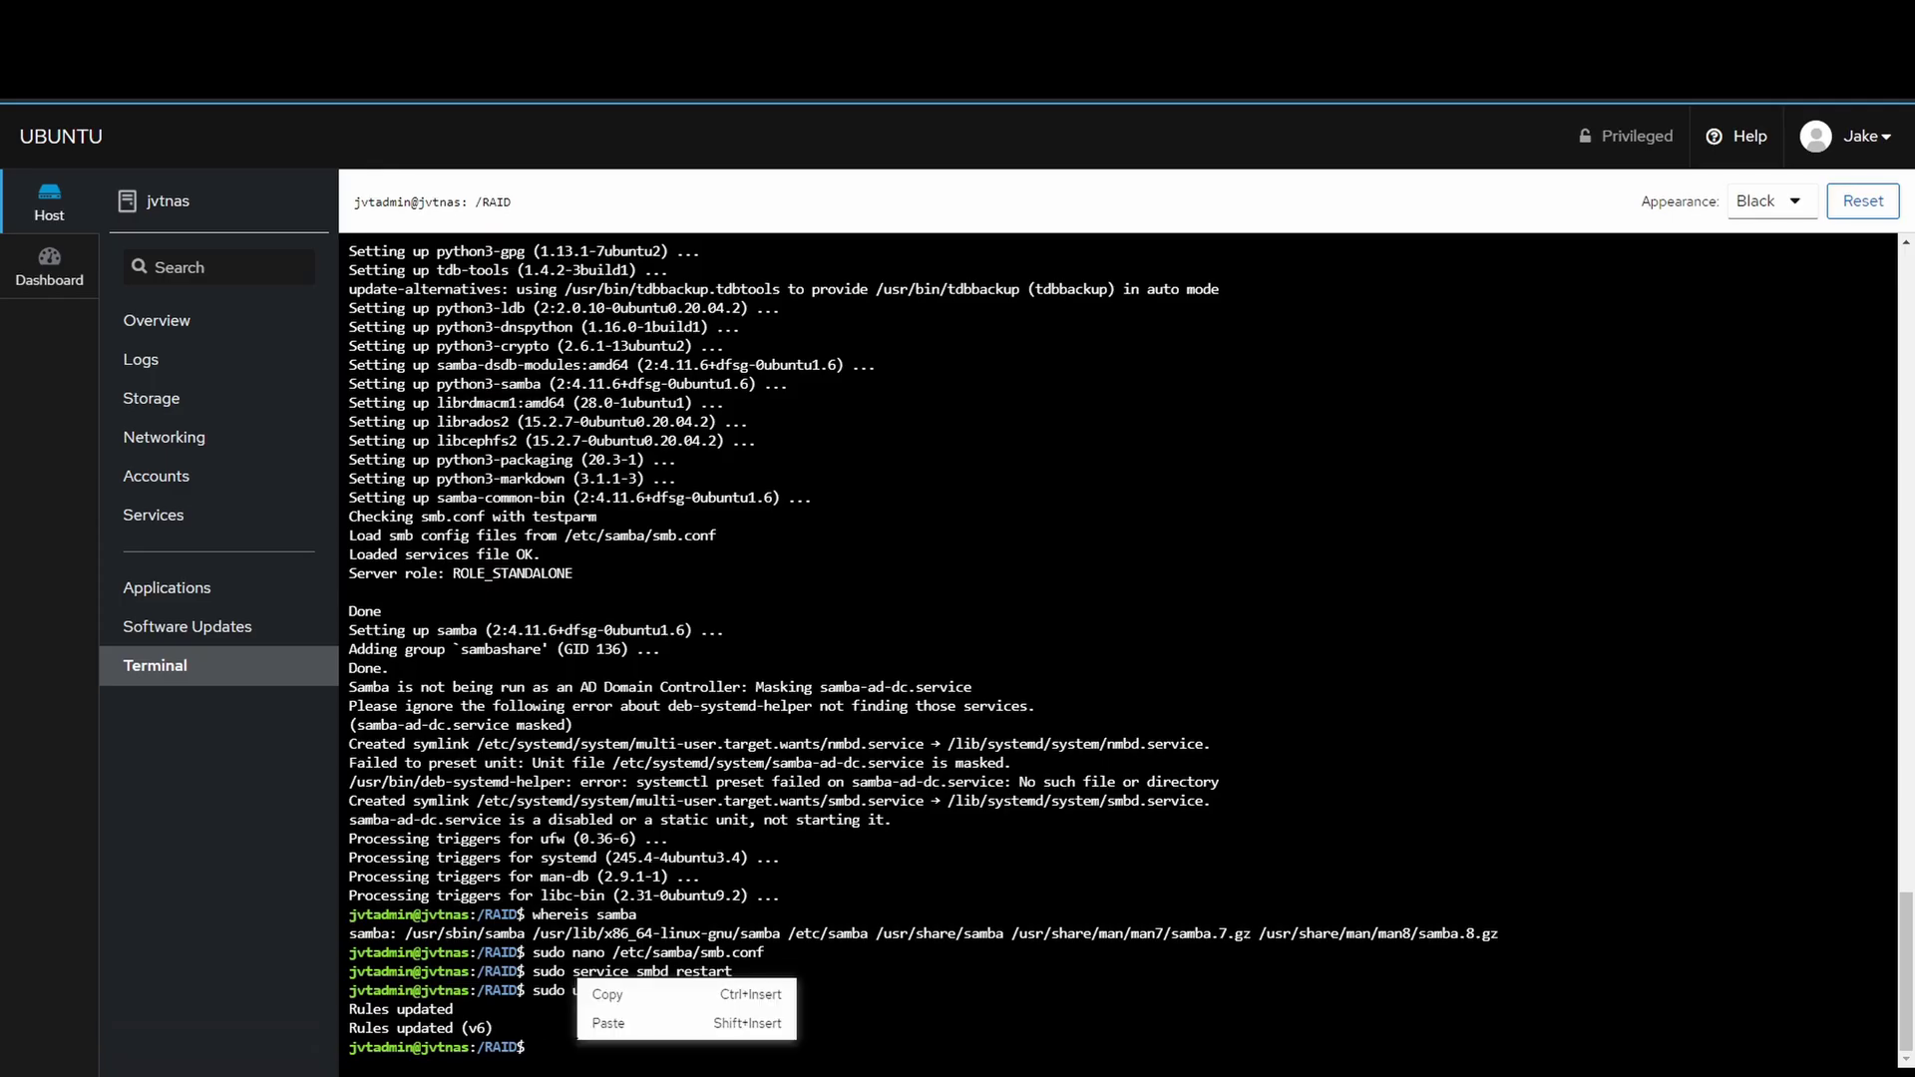
left_click(598, 1033)
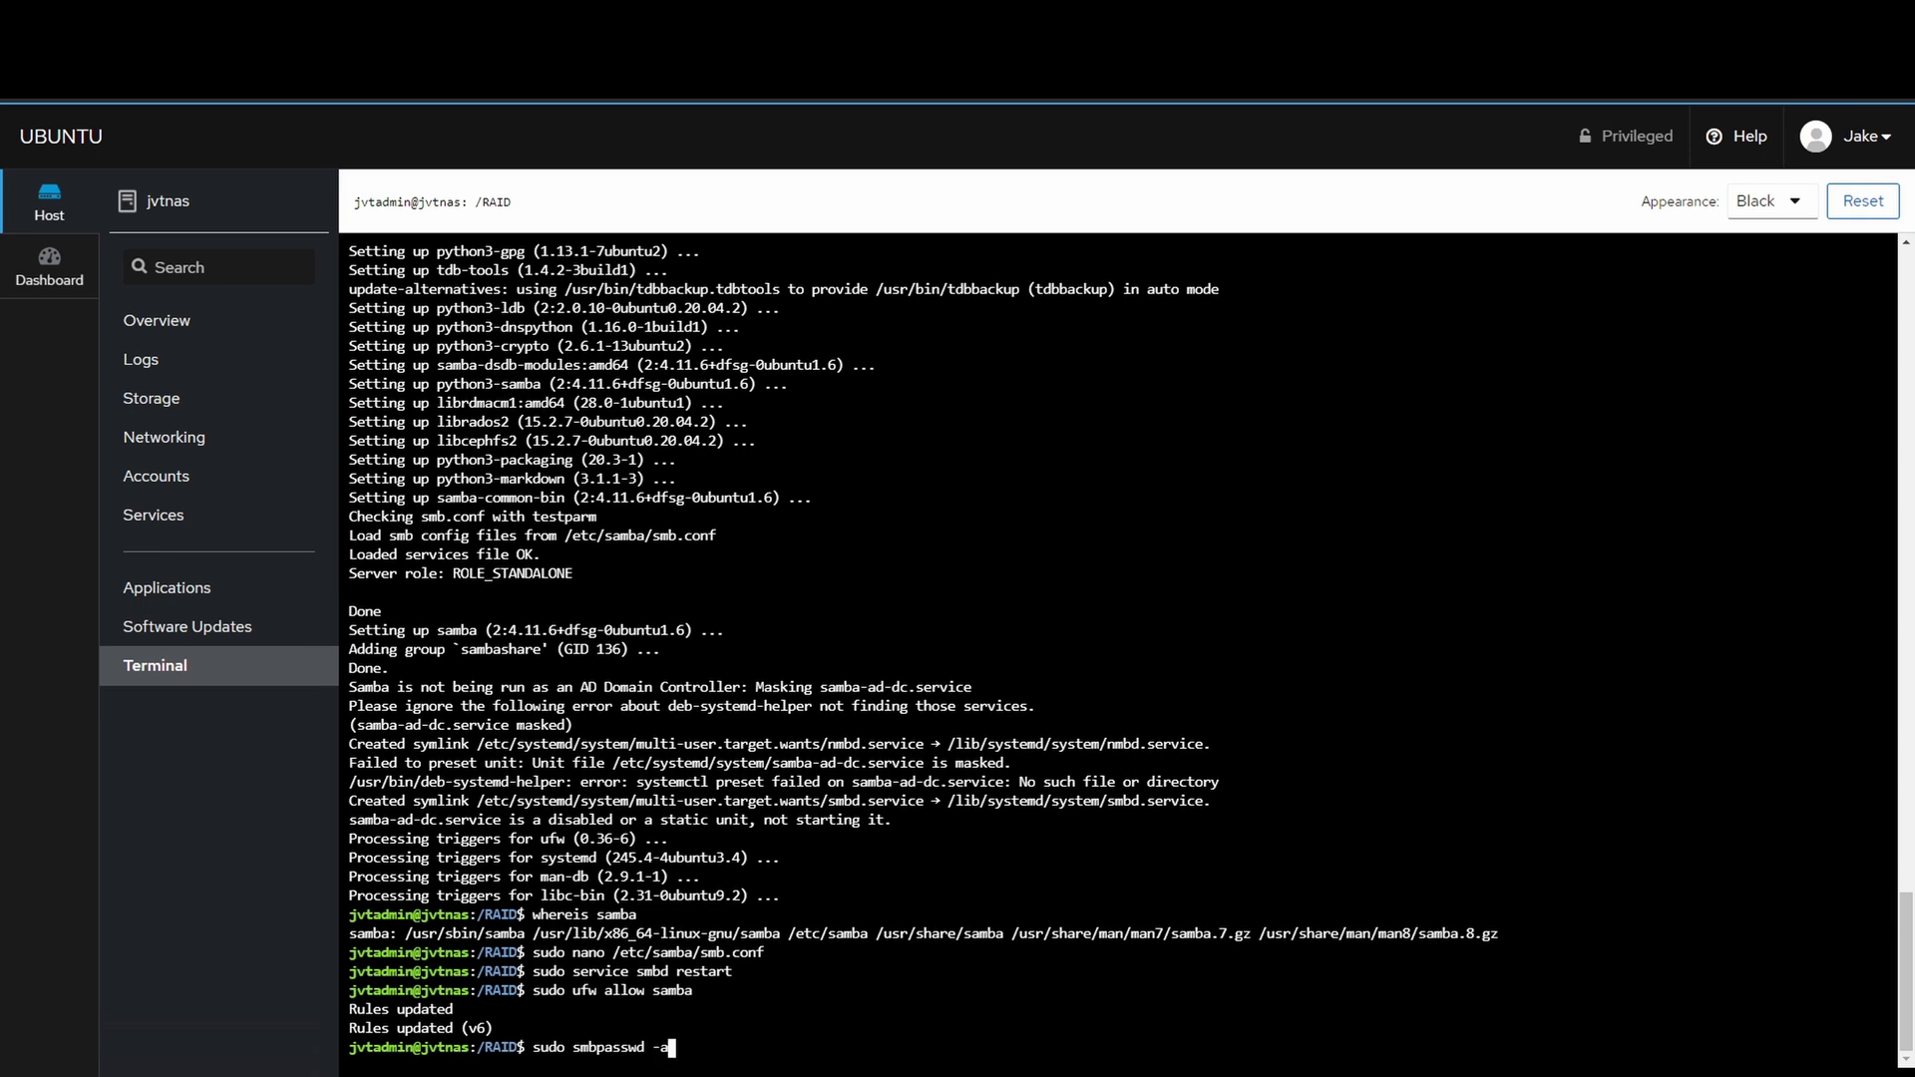
key("ctrl+Tab")
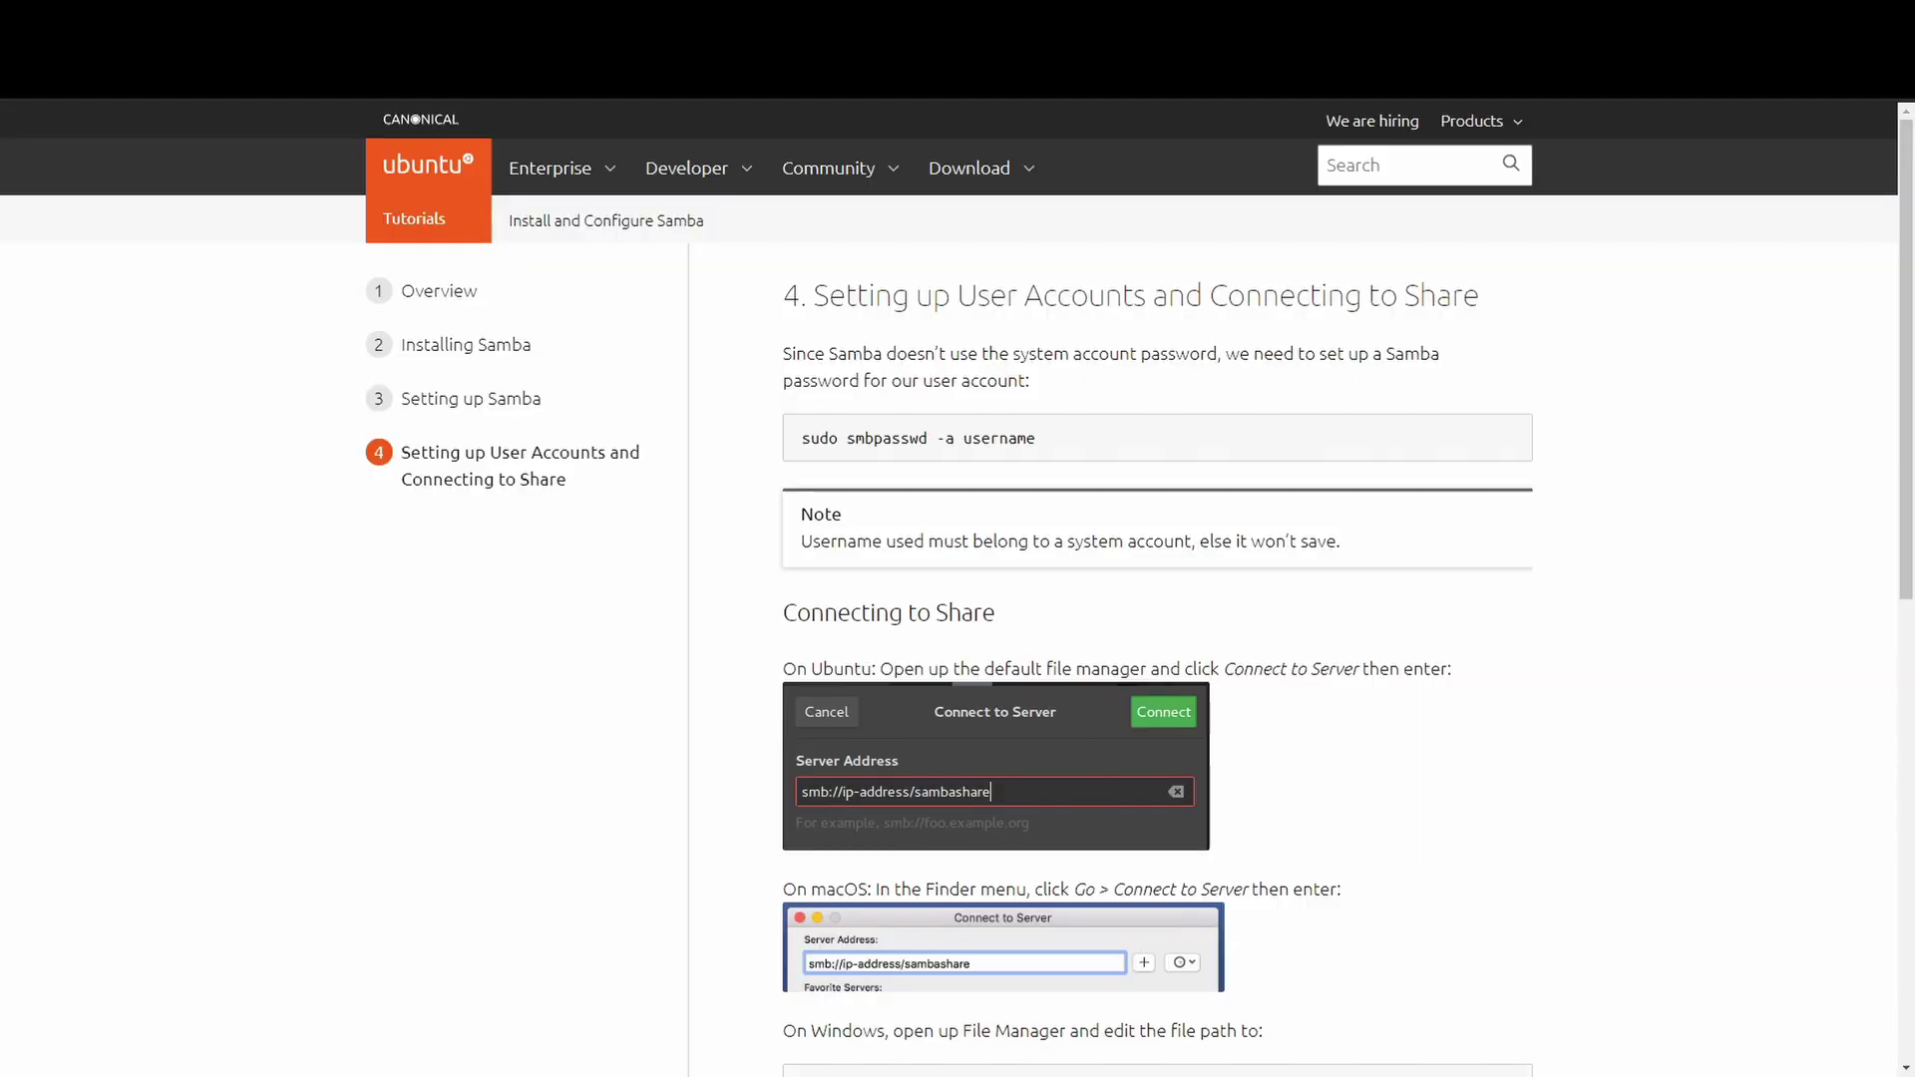
key("ctrl+Tab")
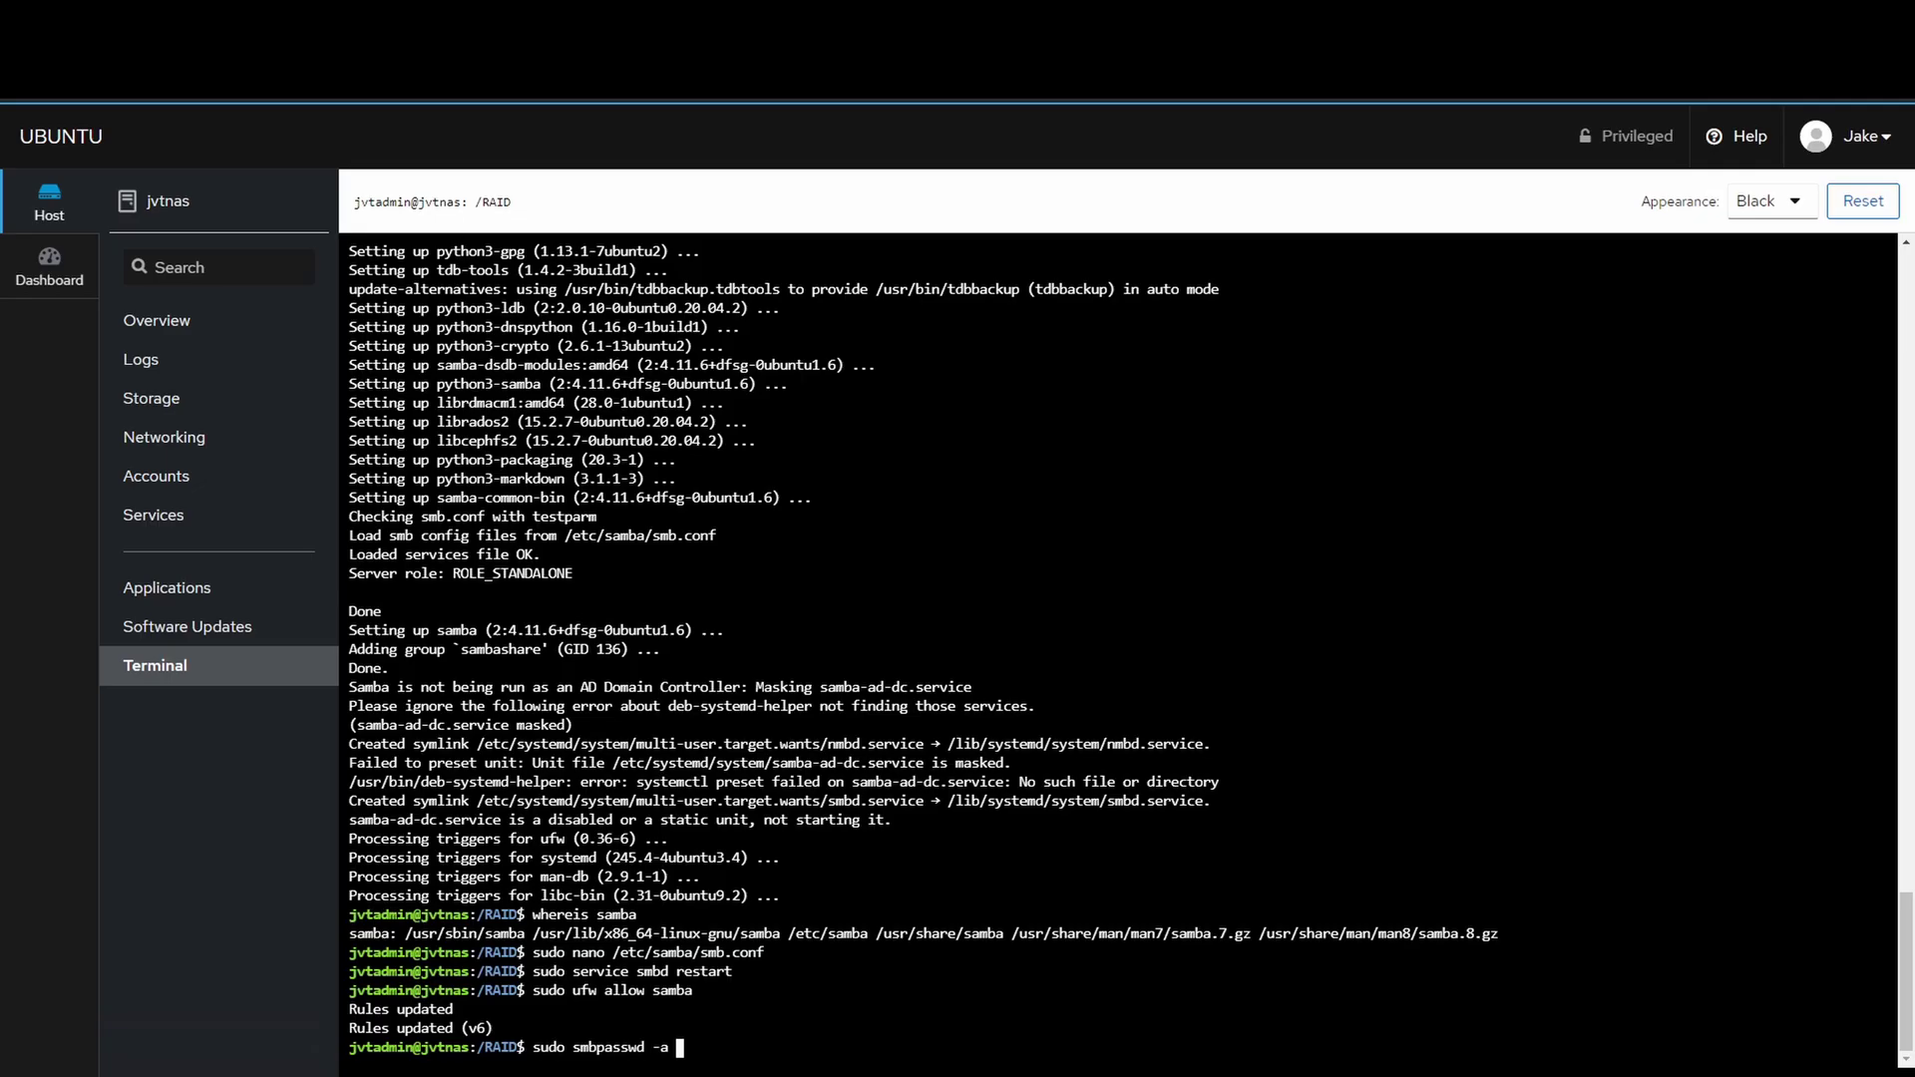
type("jvtadmin")
key("Return")
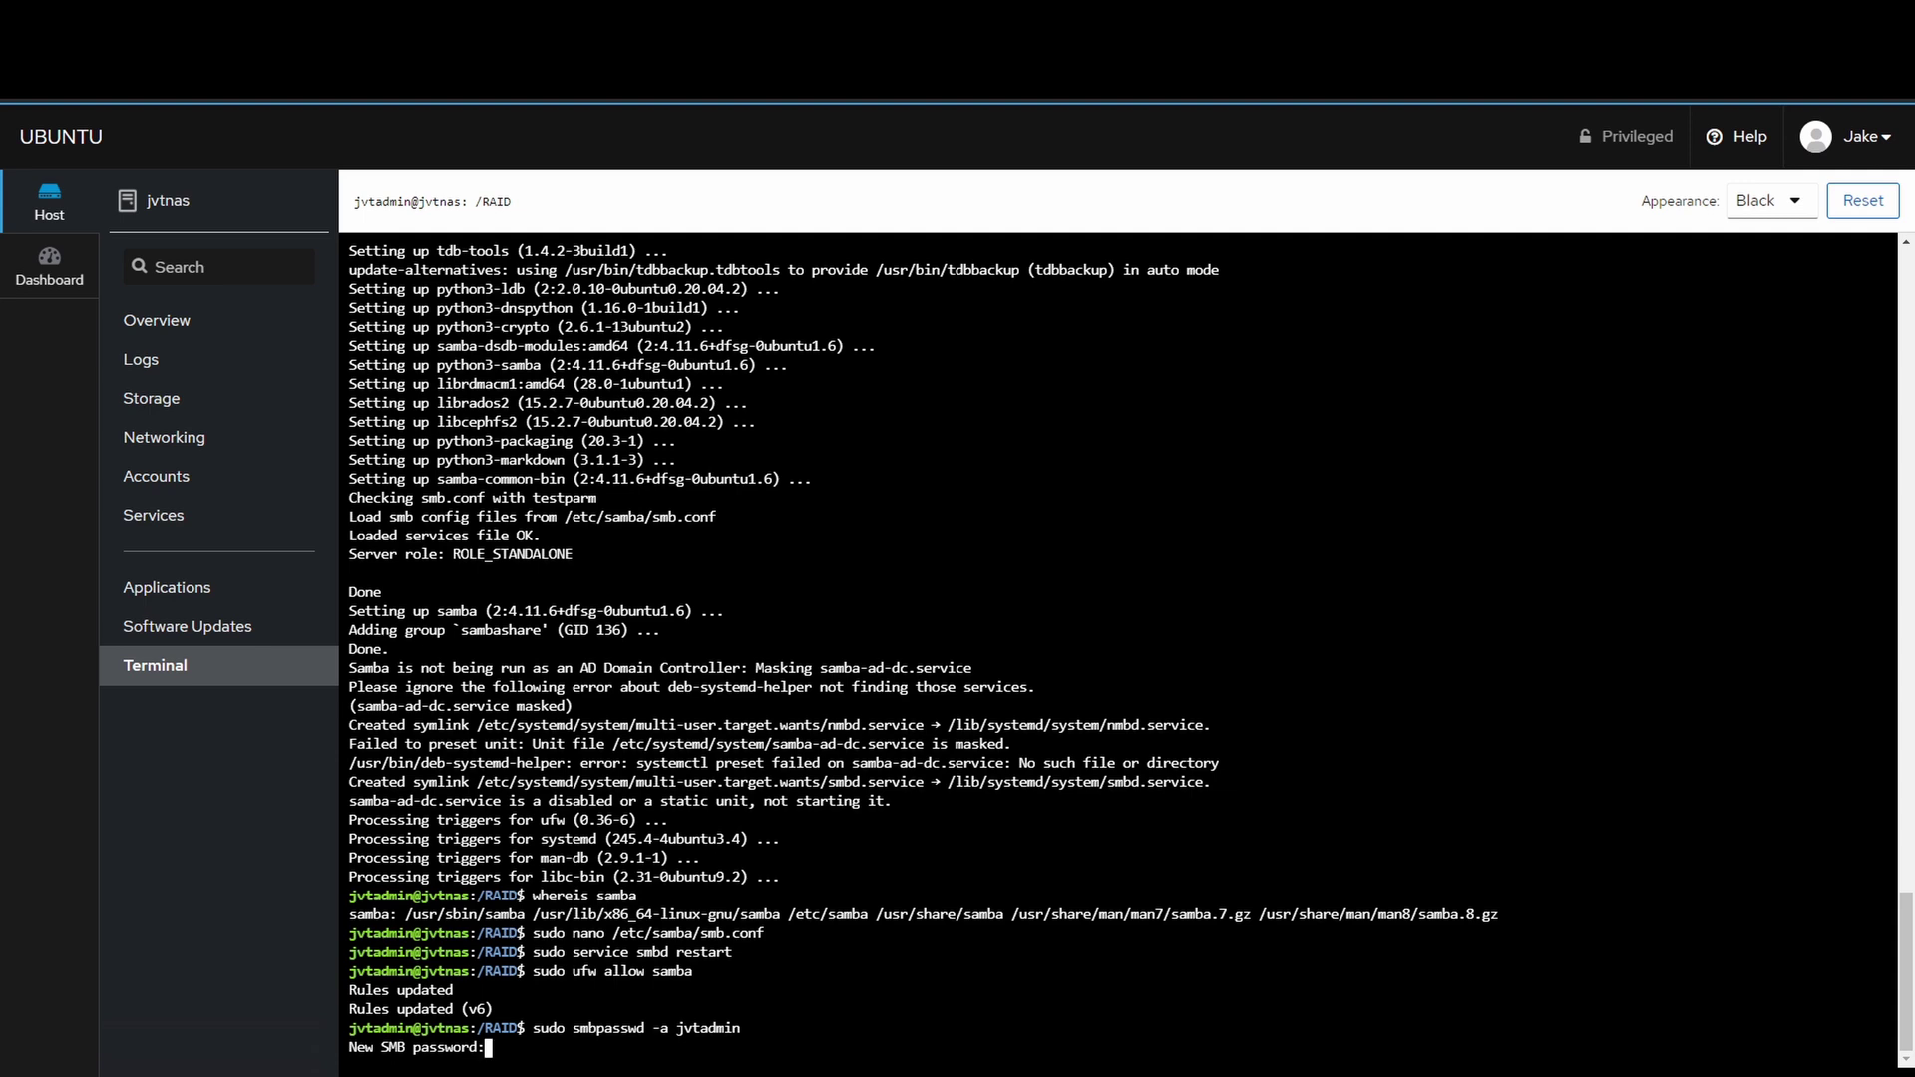
key("Return")
key("Return")
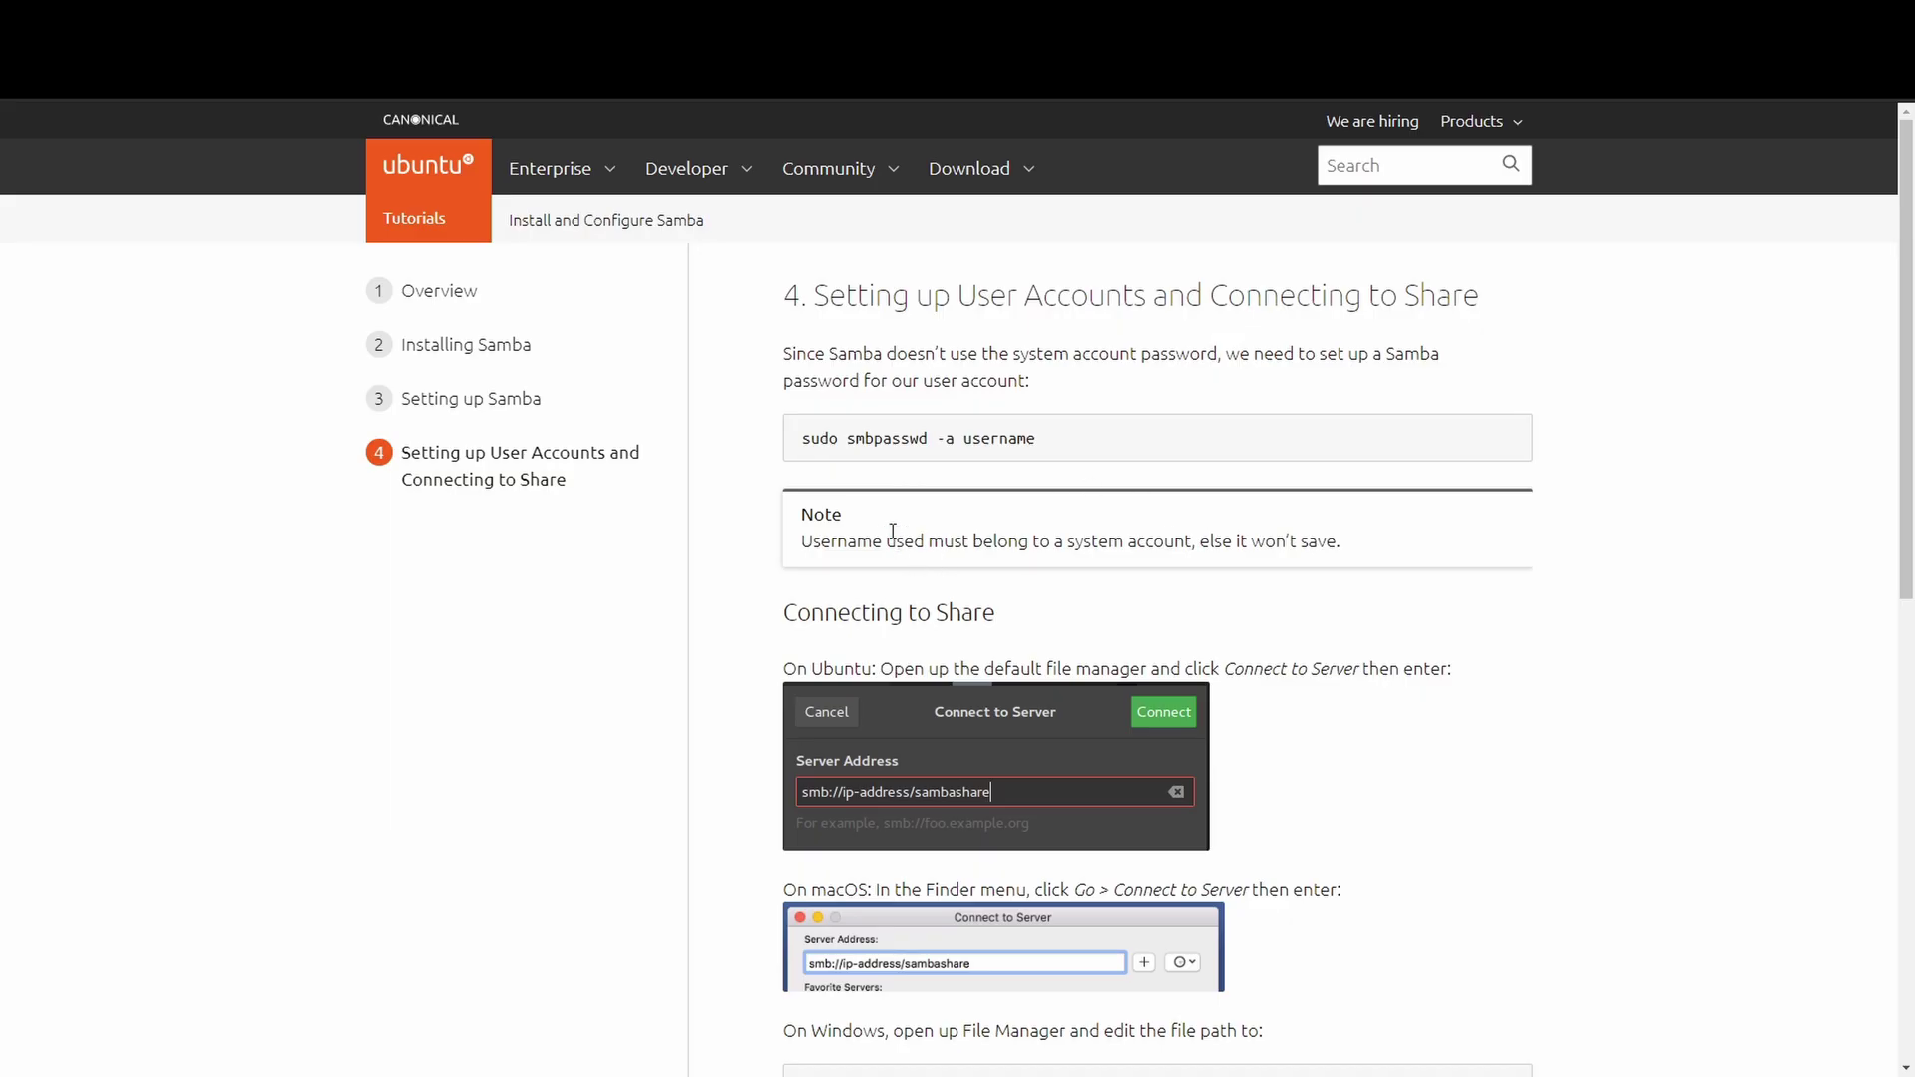
left_click_drag(893, 531, 1020, 544)
Scroll to the tutorial's Windows section and select the share path \\ip-address\sambashare.
left_click(1248, 543)
scroll(1343, 565, "down", 1)
scroll(1187, 454, "down", 1)
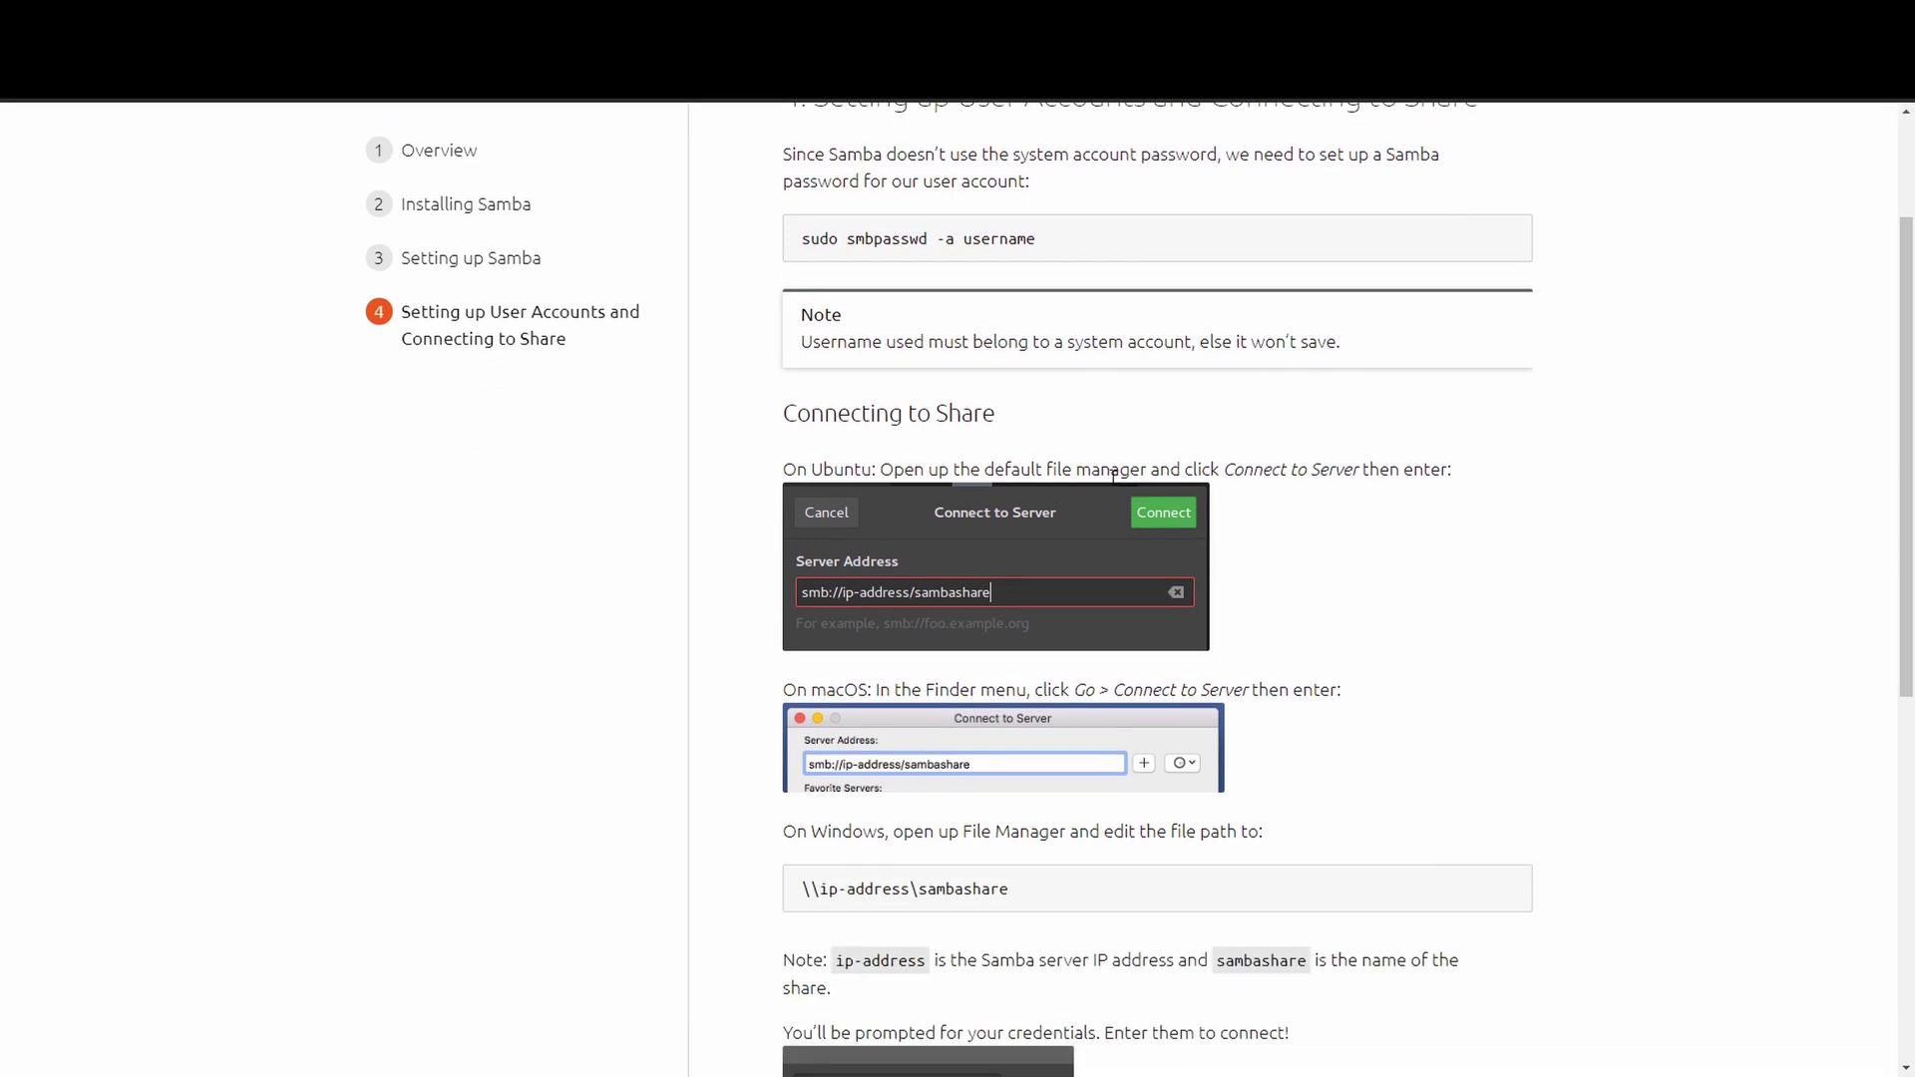
scroll(1272, 419, "down", 1)
scroll(1278, 425, "up", 1)
scroll(1281, 431, "down", 1)
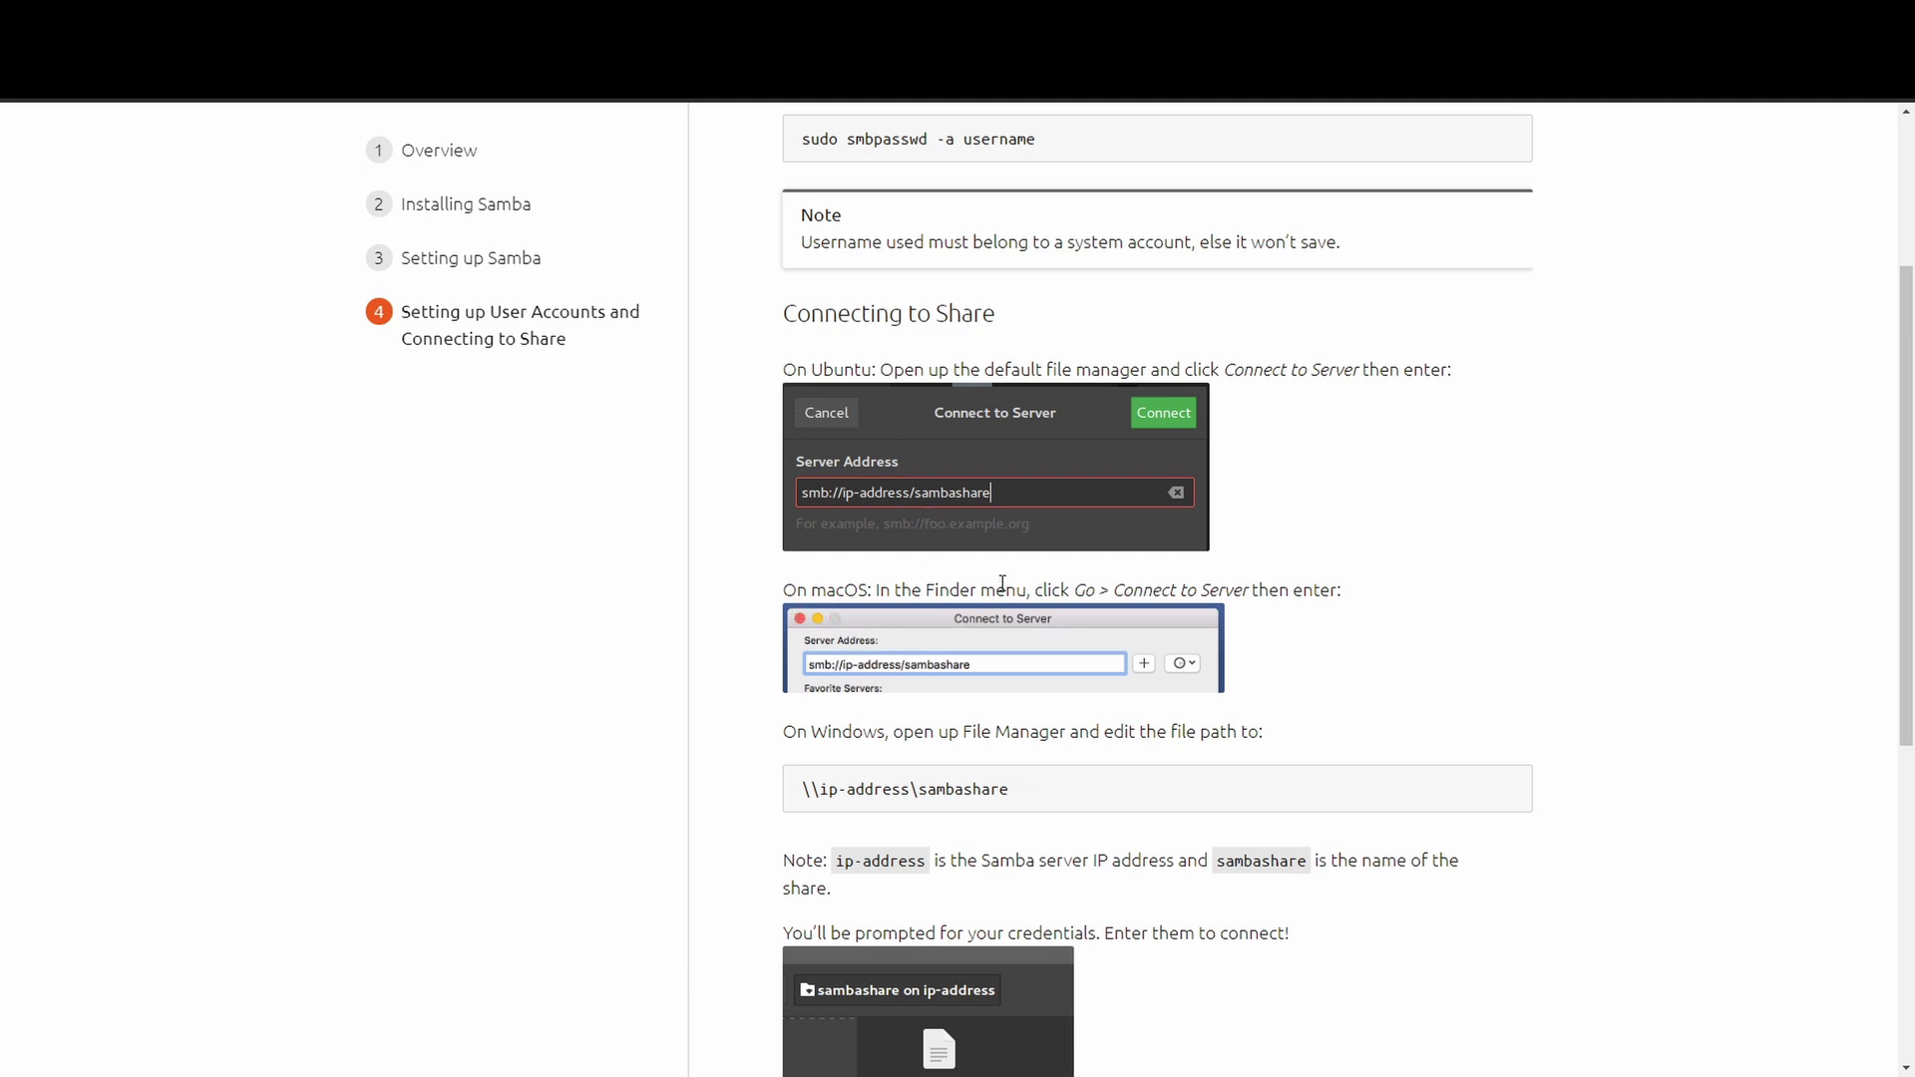
scroll(988, 646, "down", 1)
left_click_drag(798, 692, 1000, 703)
left_click(803, 697)
left_click_drag(798, 696, 1004, 697)
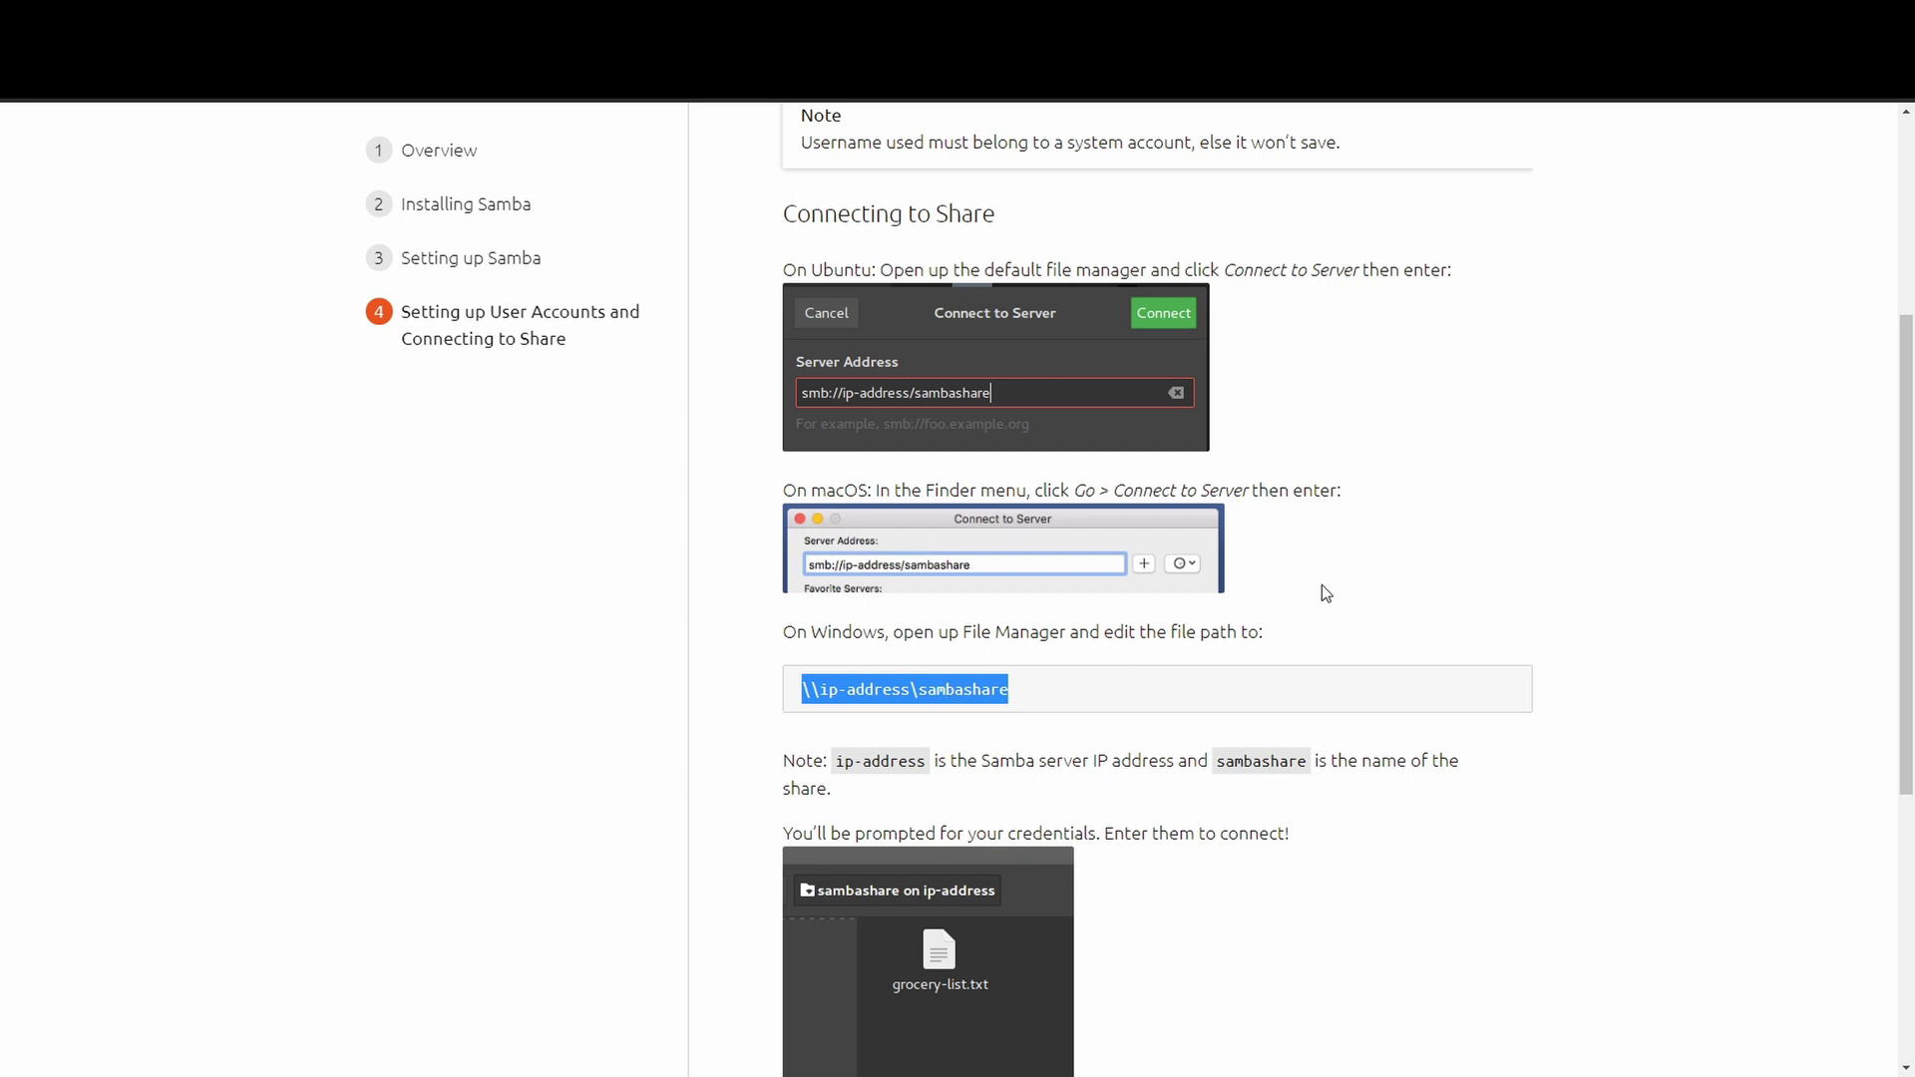
left_click(812, 683)
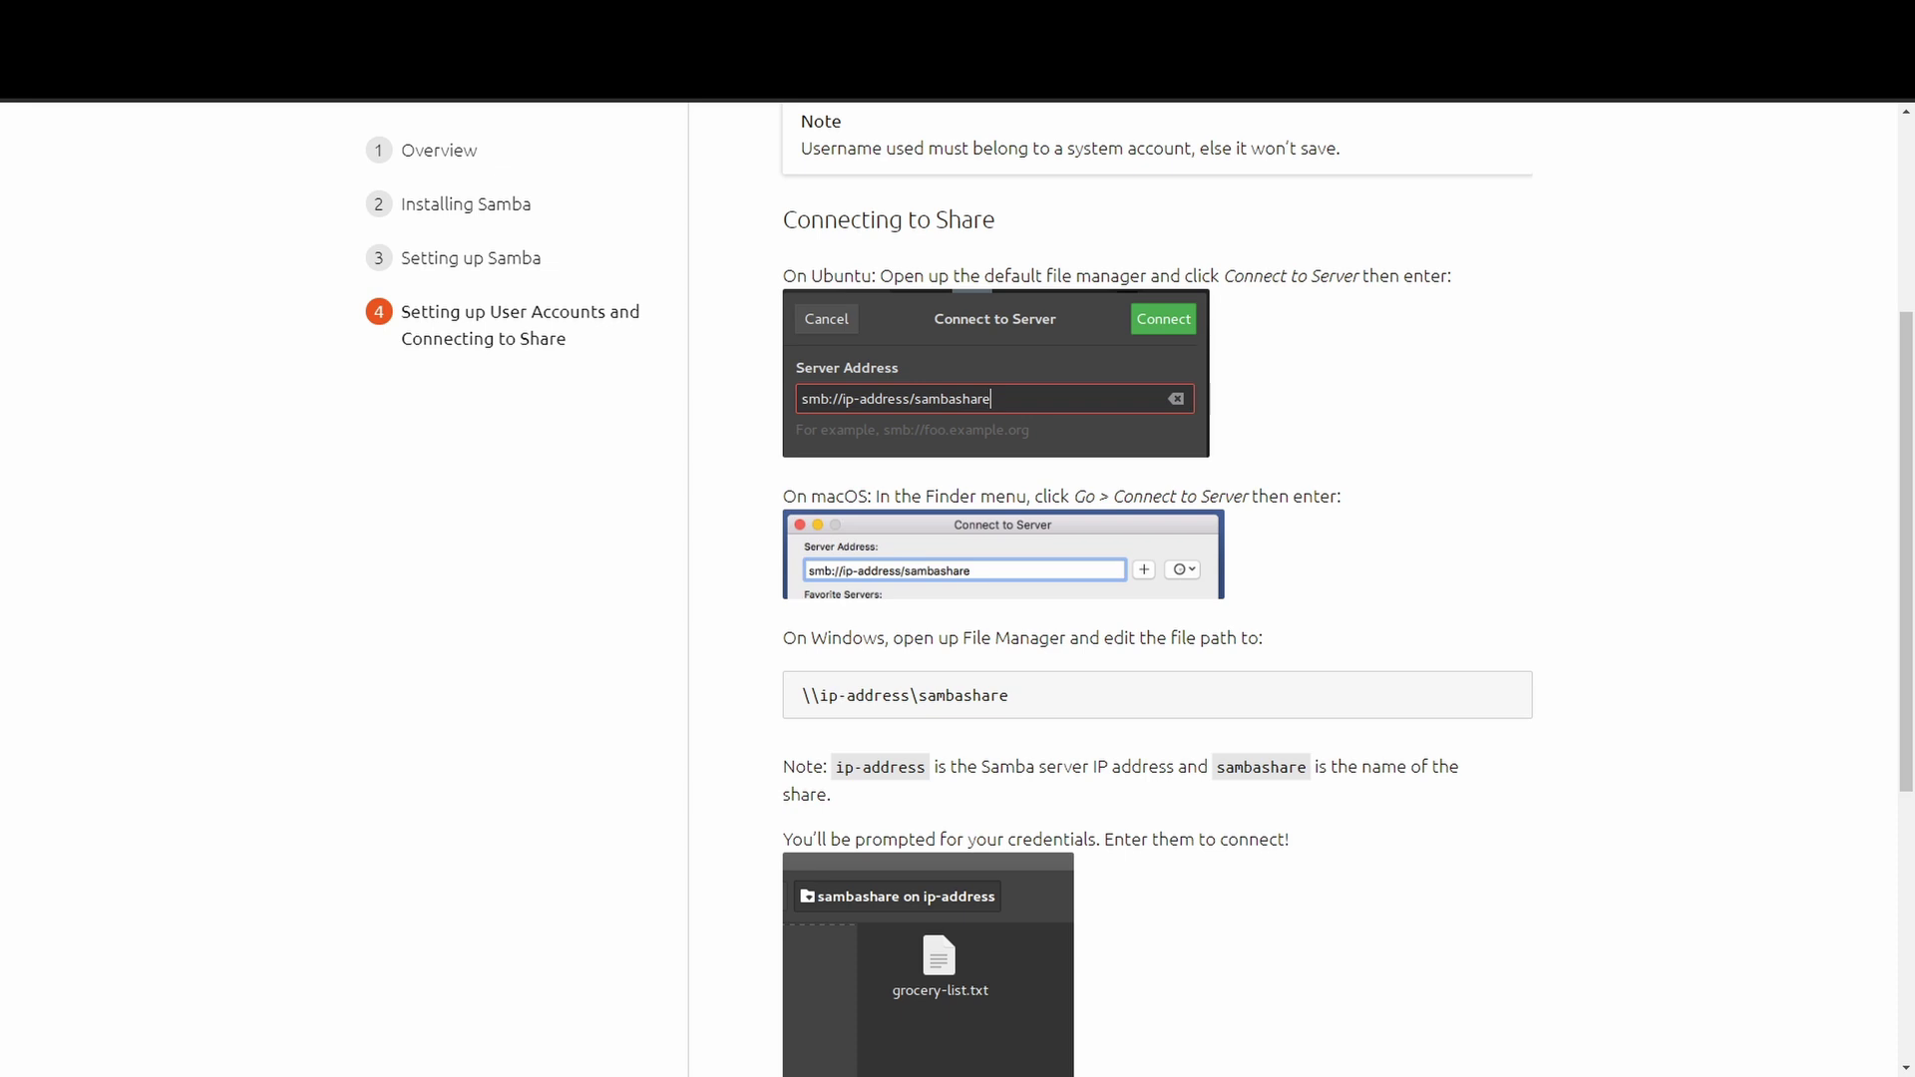
left_click_drag(801, 693, 1024, 697)
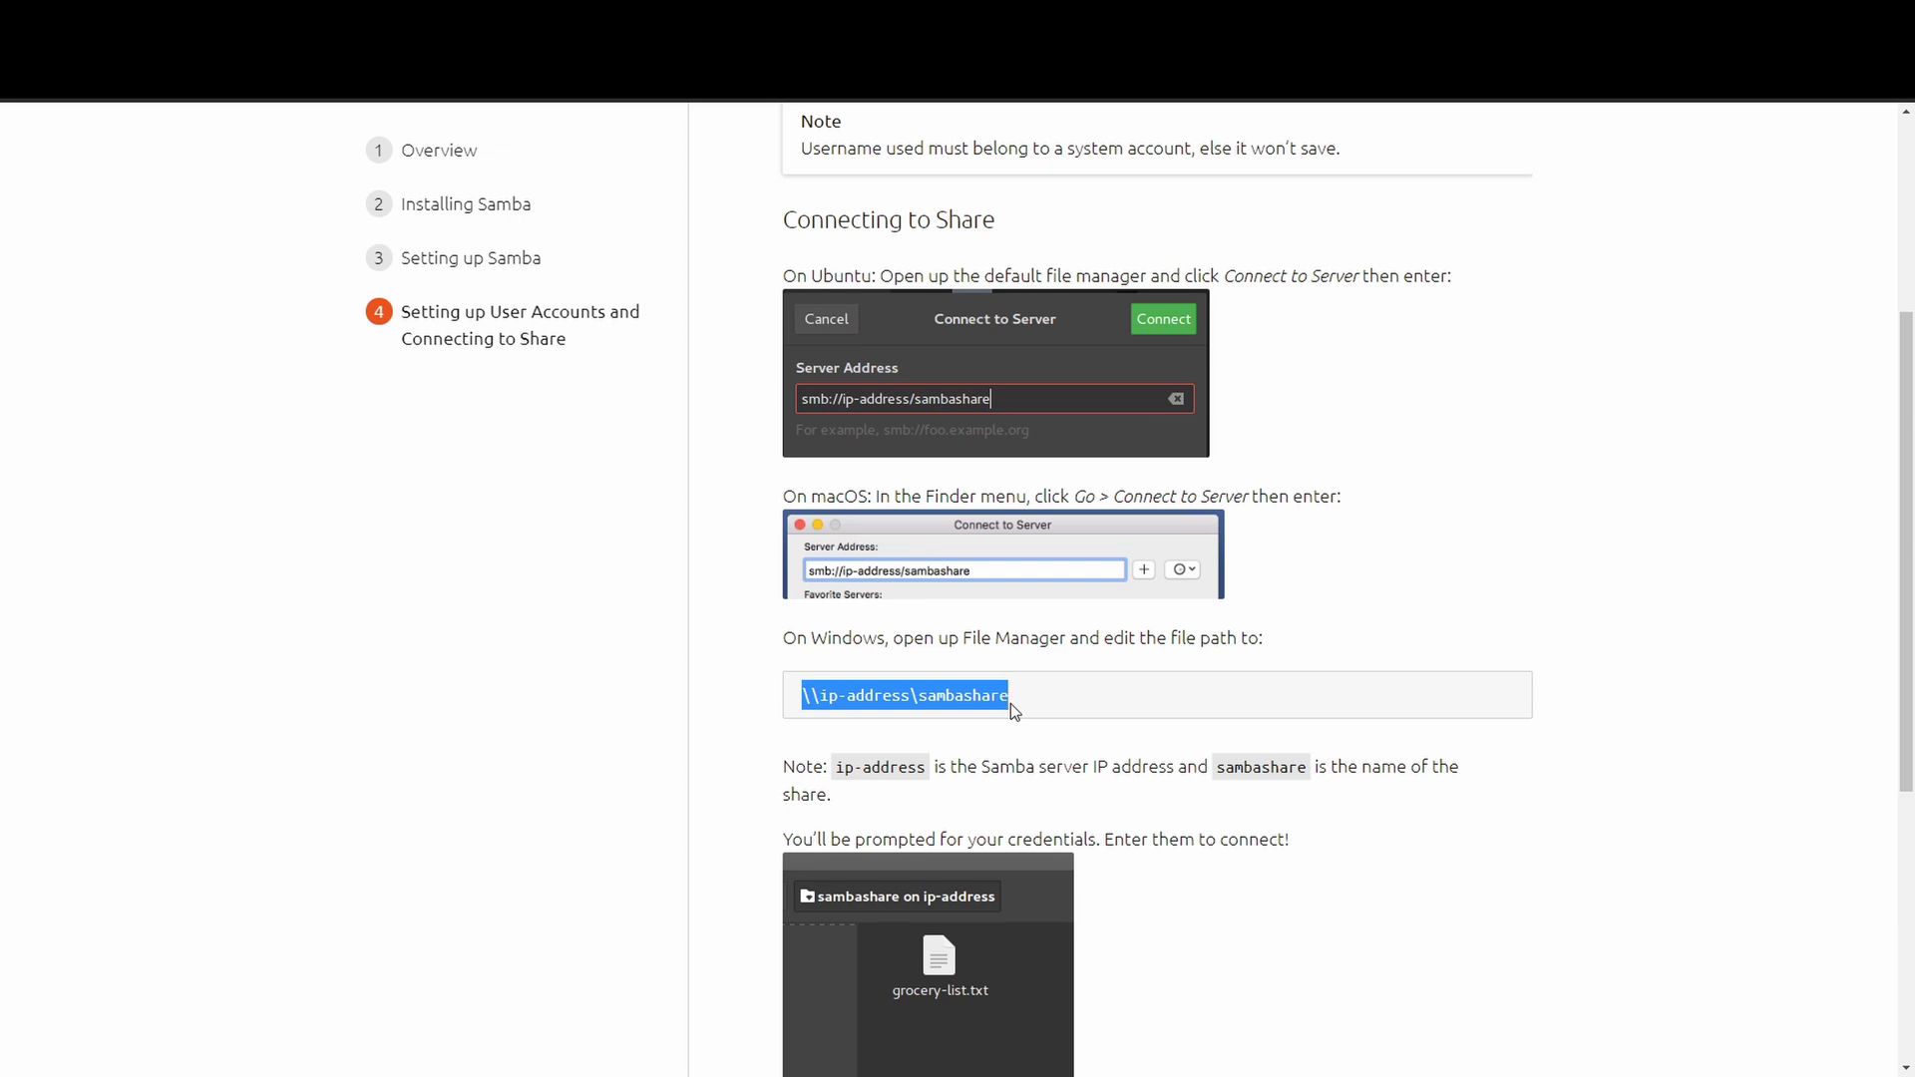
mouse_move(824, 695)
left_mouse_down()
mouse_move(862, 696)
mouse_move(848, 715)
left_mouse_up()
left_click(816, 696)
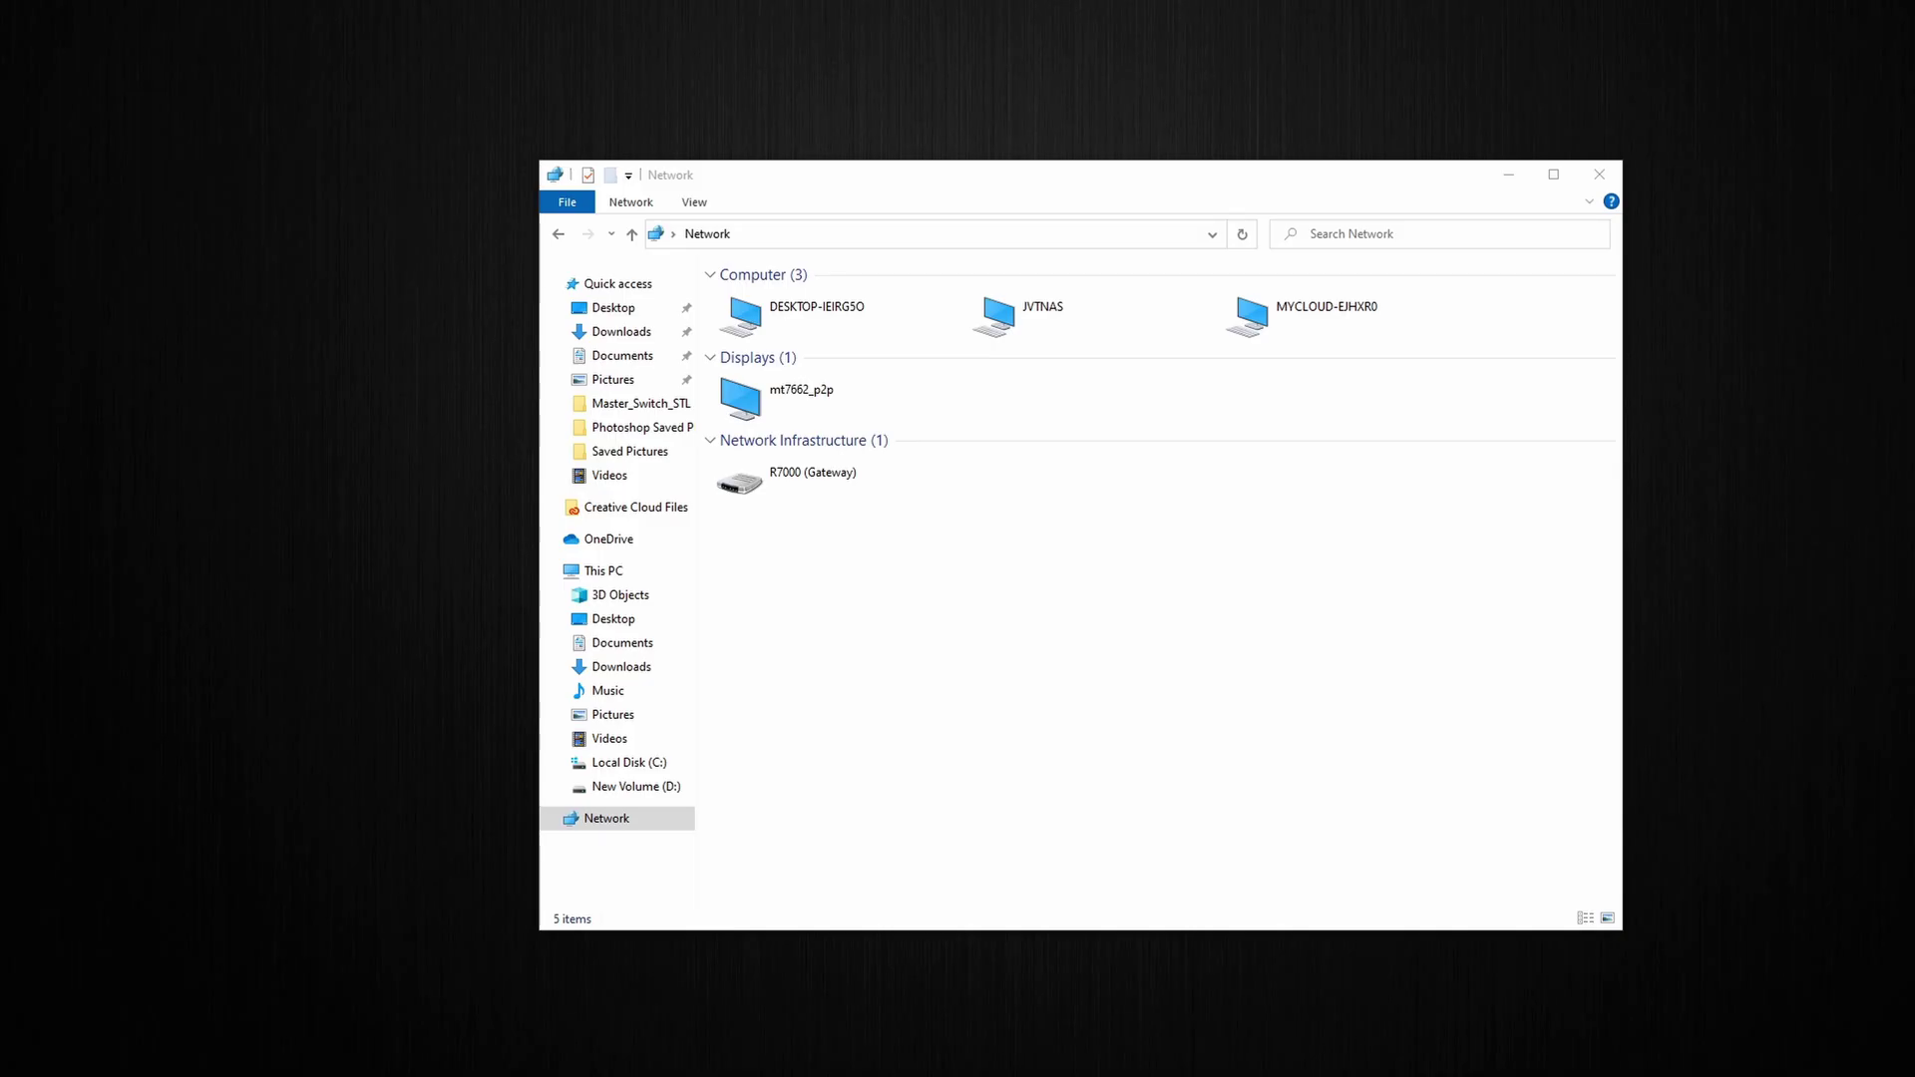
left_click(789, 235)
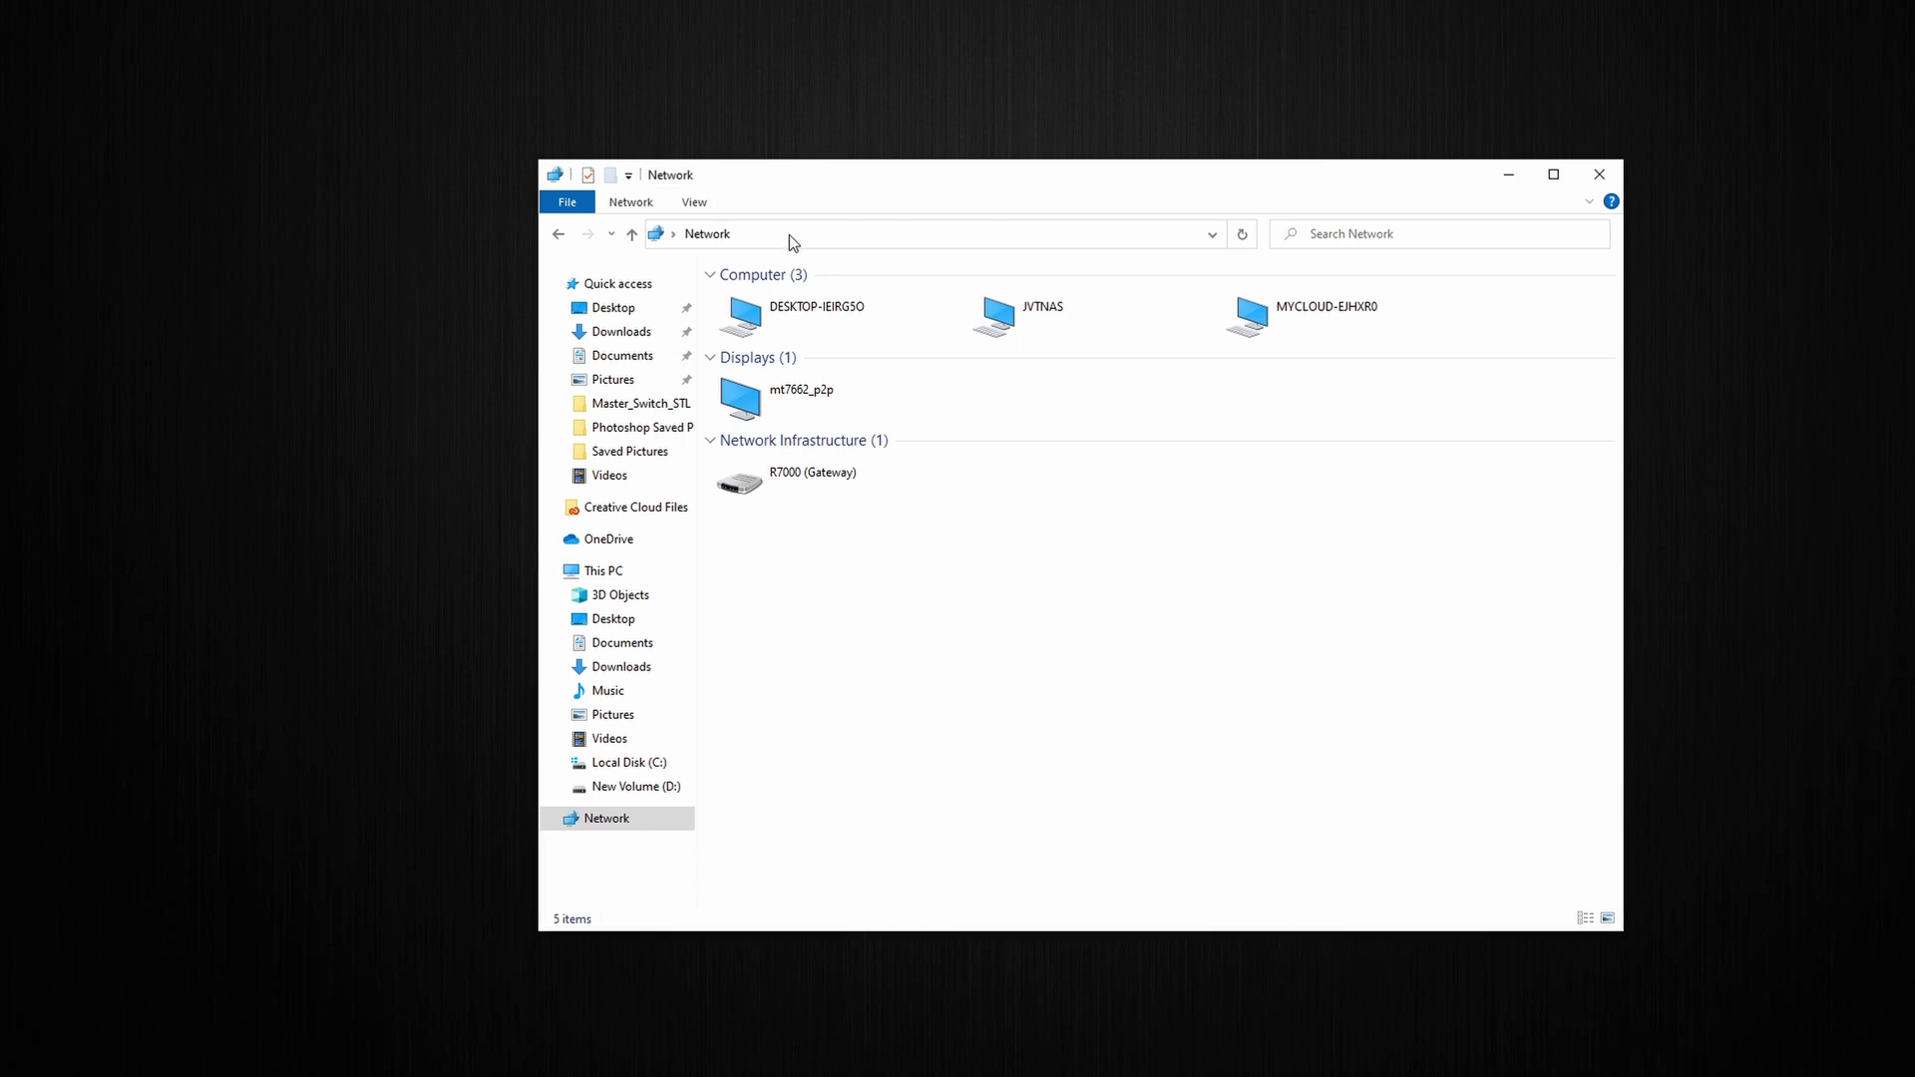
key("BackSpace")
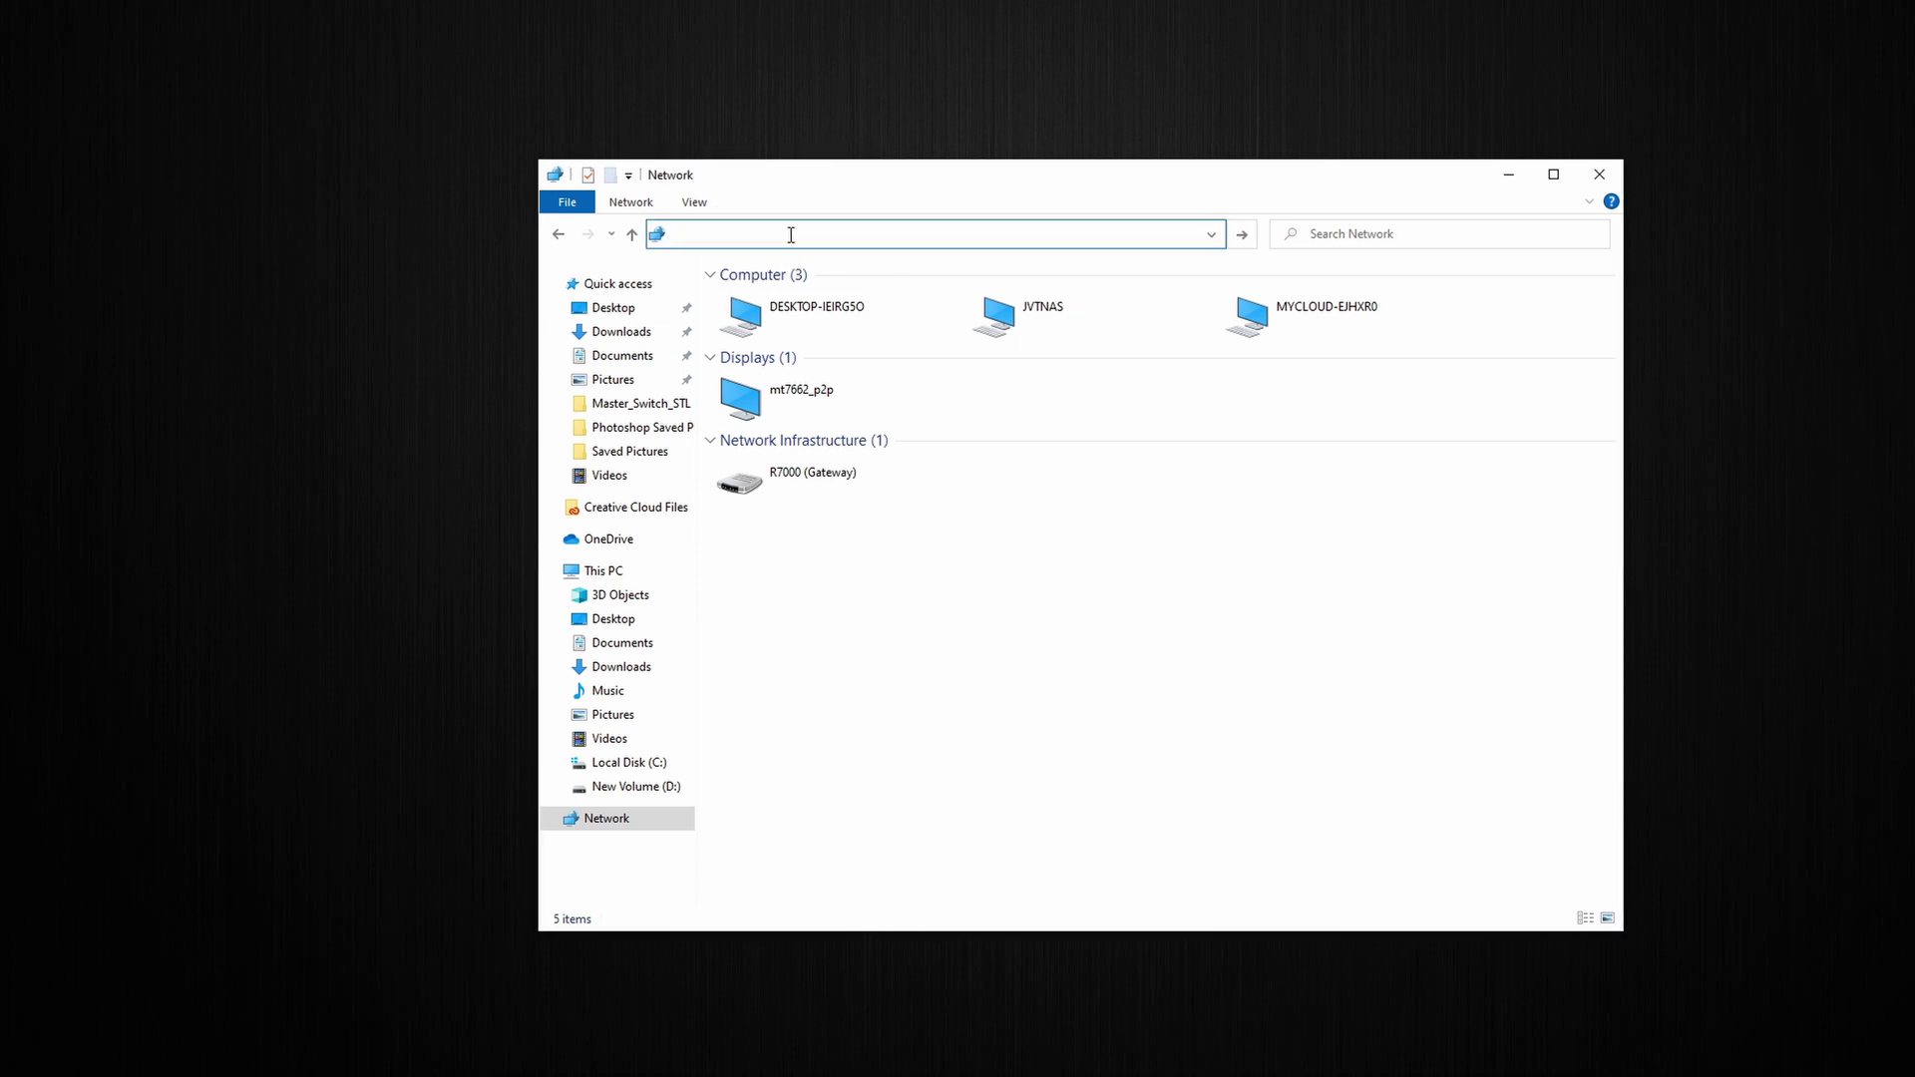
type("\\\\192.168.1.39\\sambashare")
key("Return")
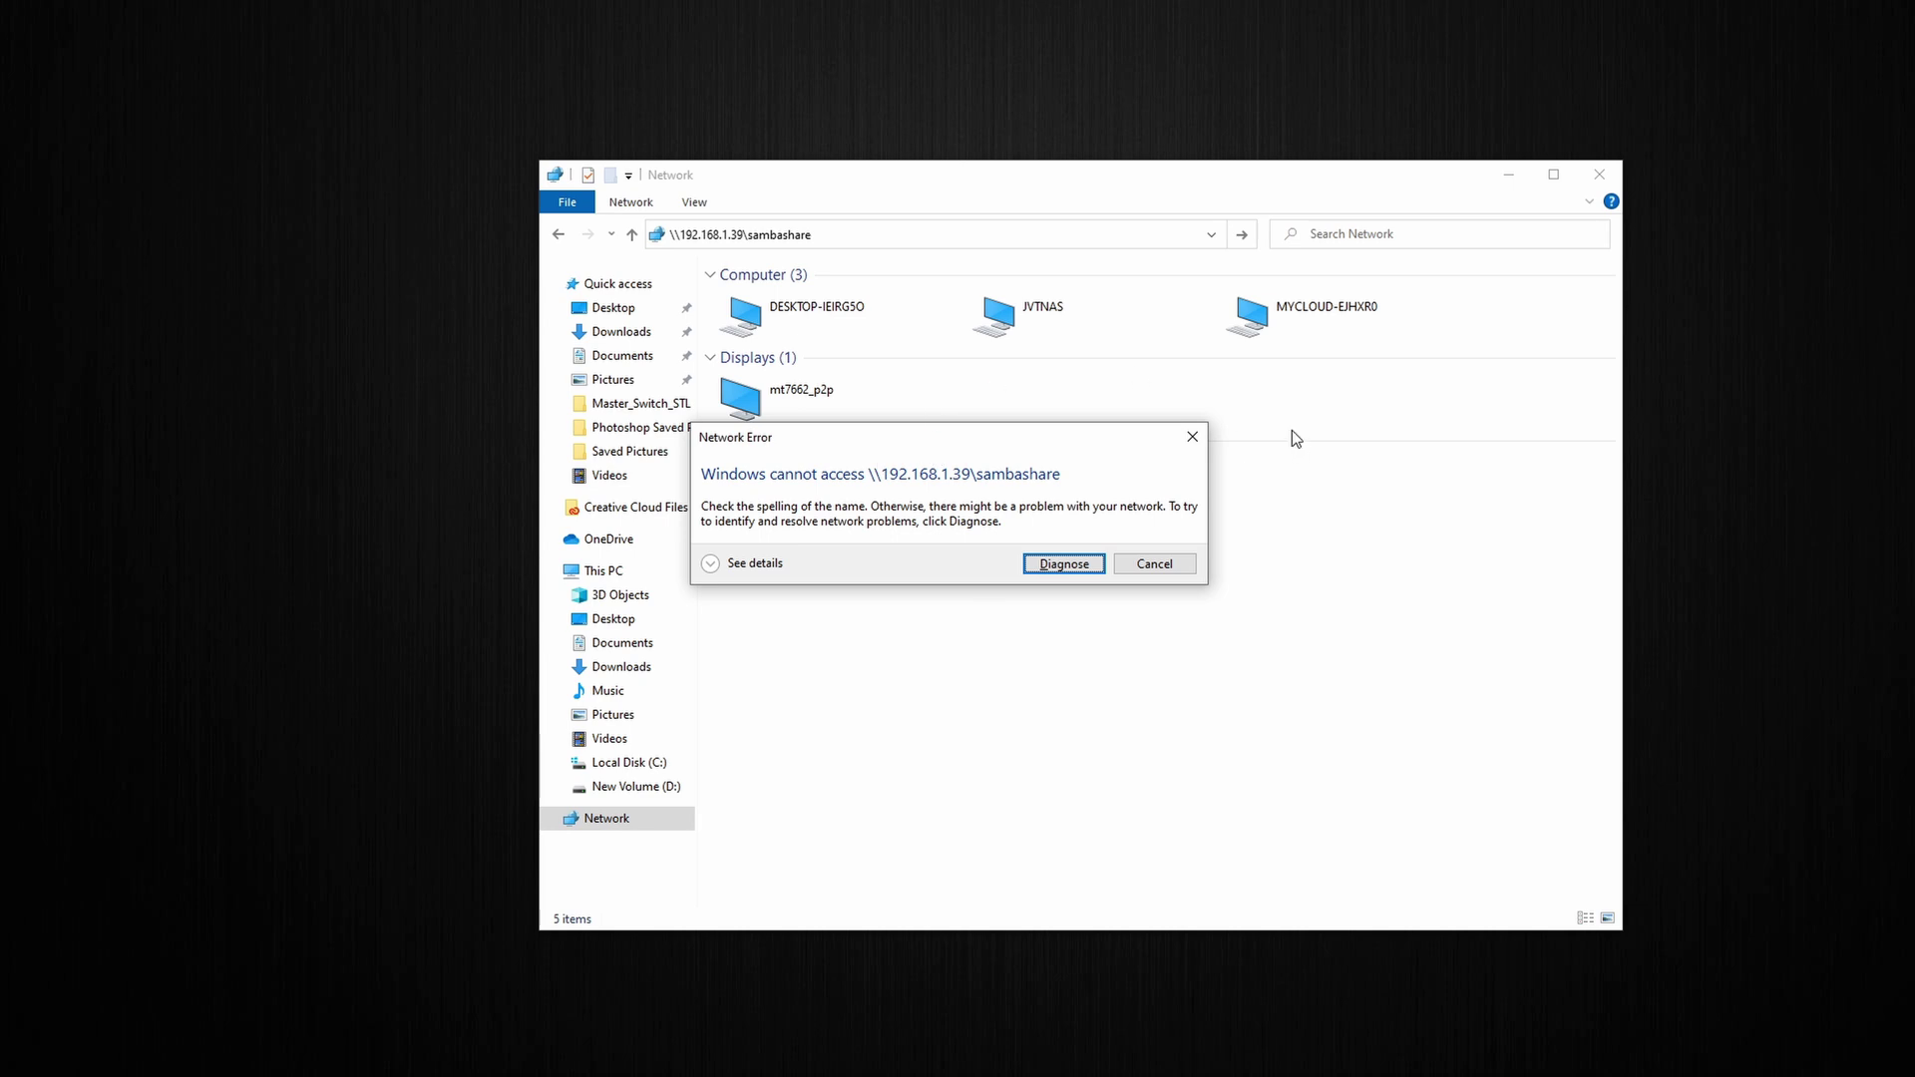
left_click(1193, 437)
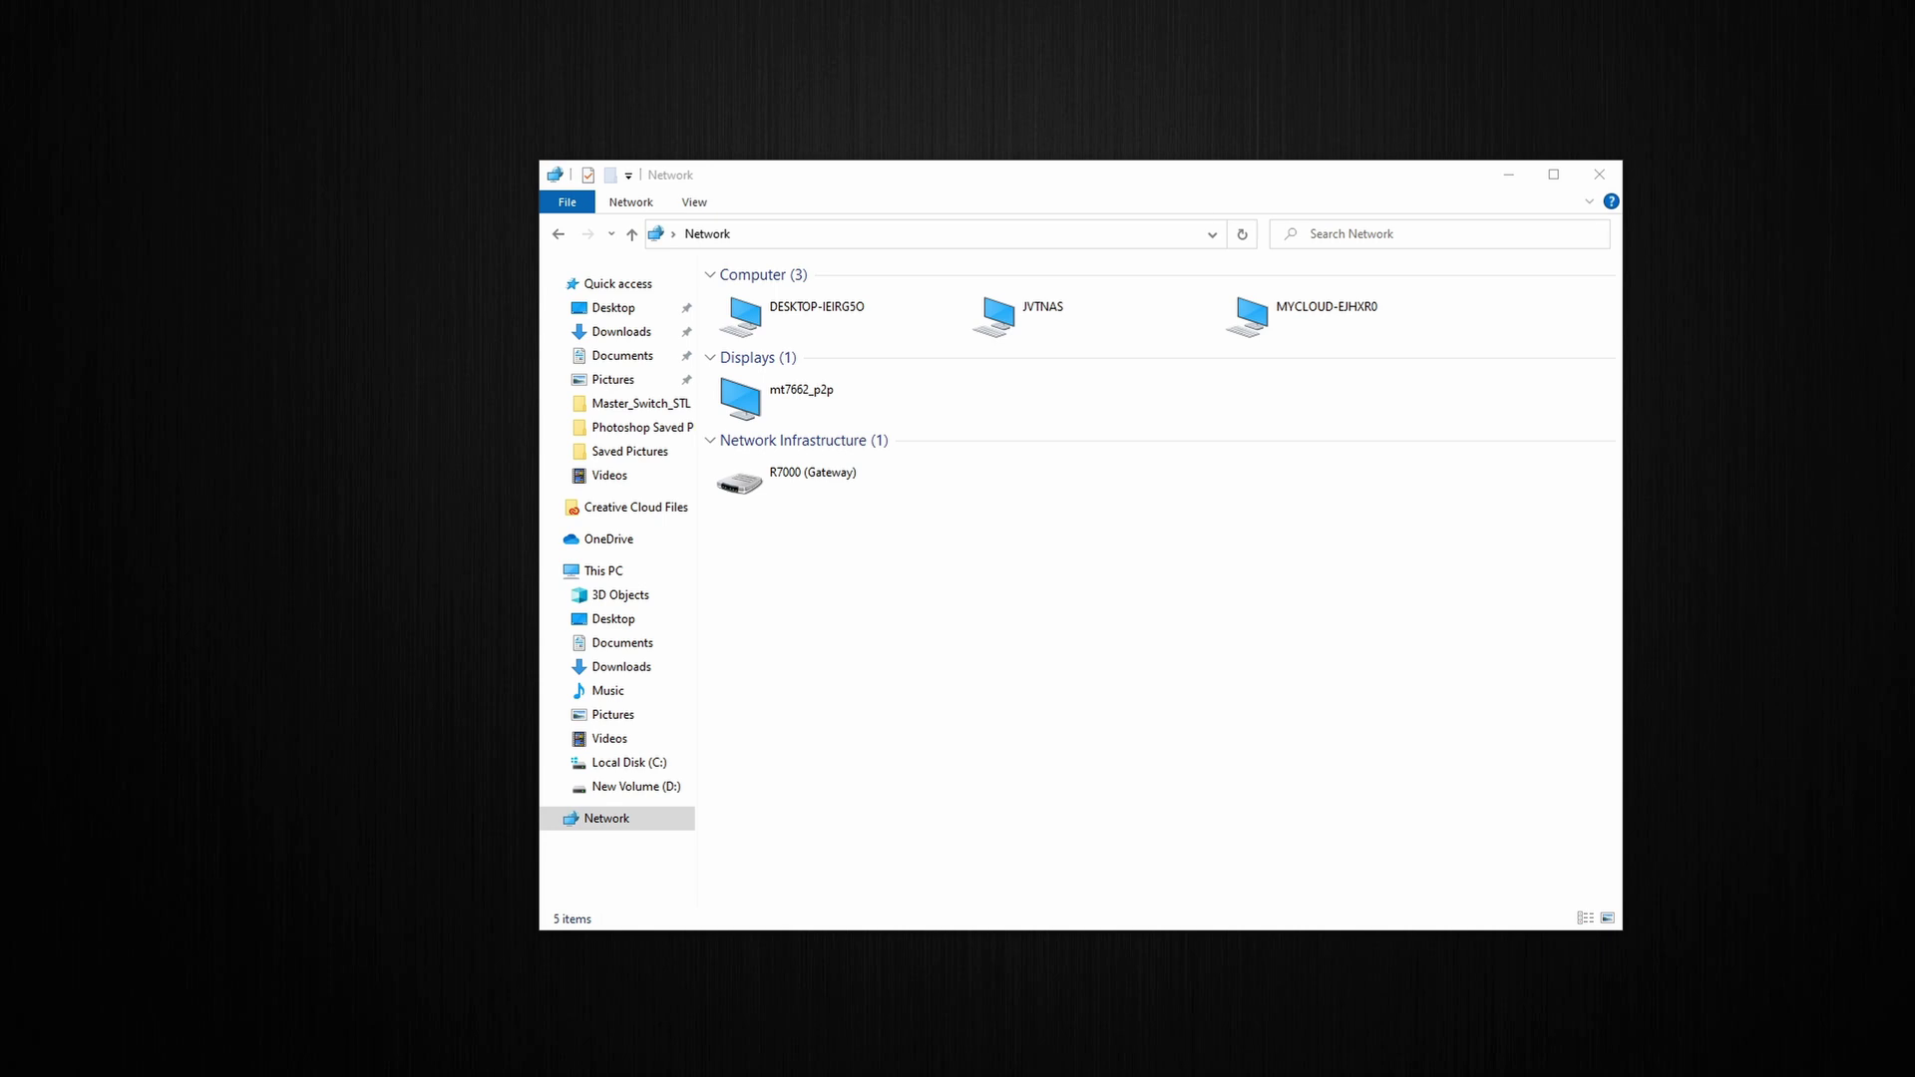
left_click_drag(840, 226, 806, 231)
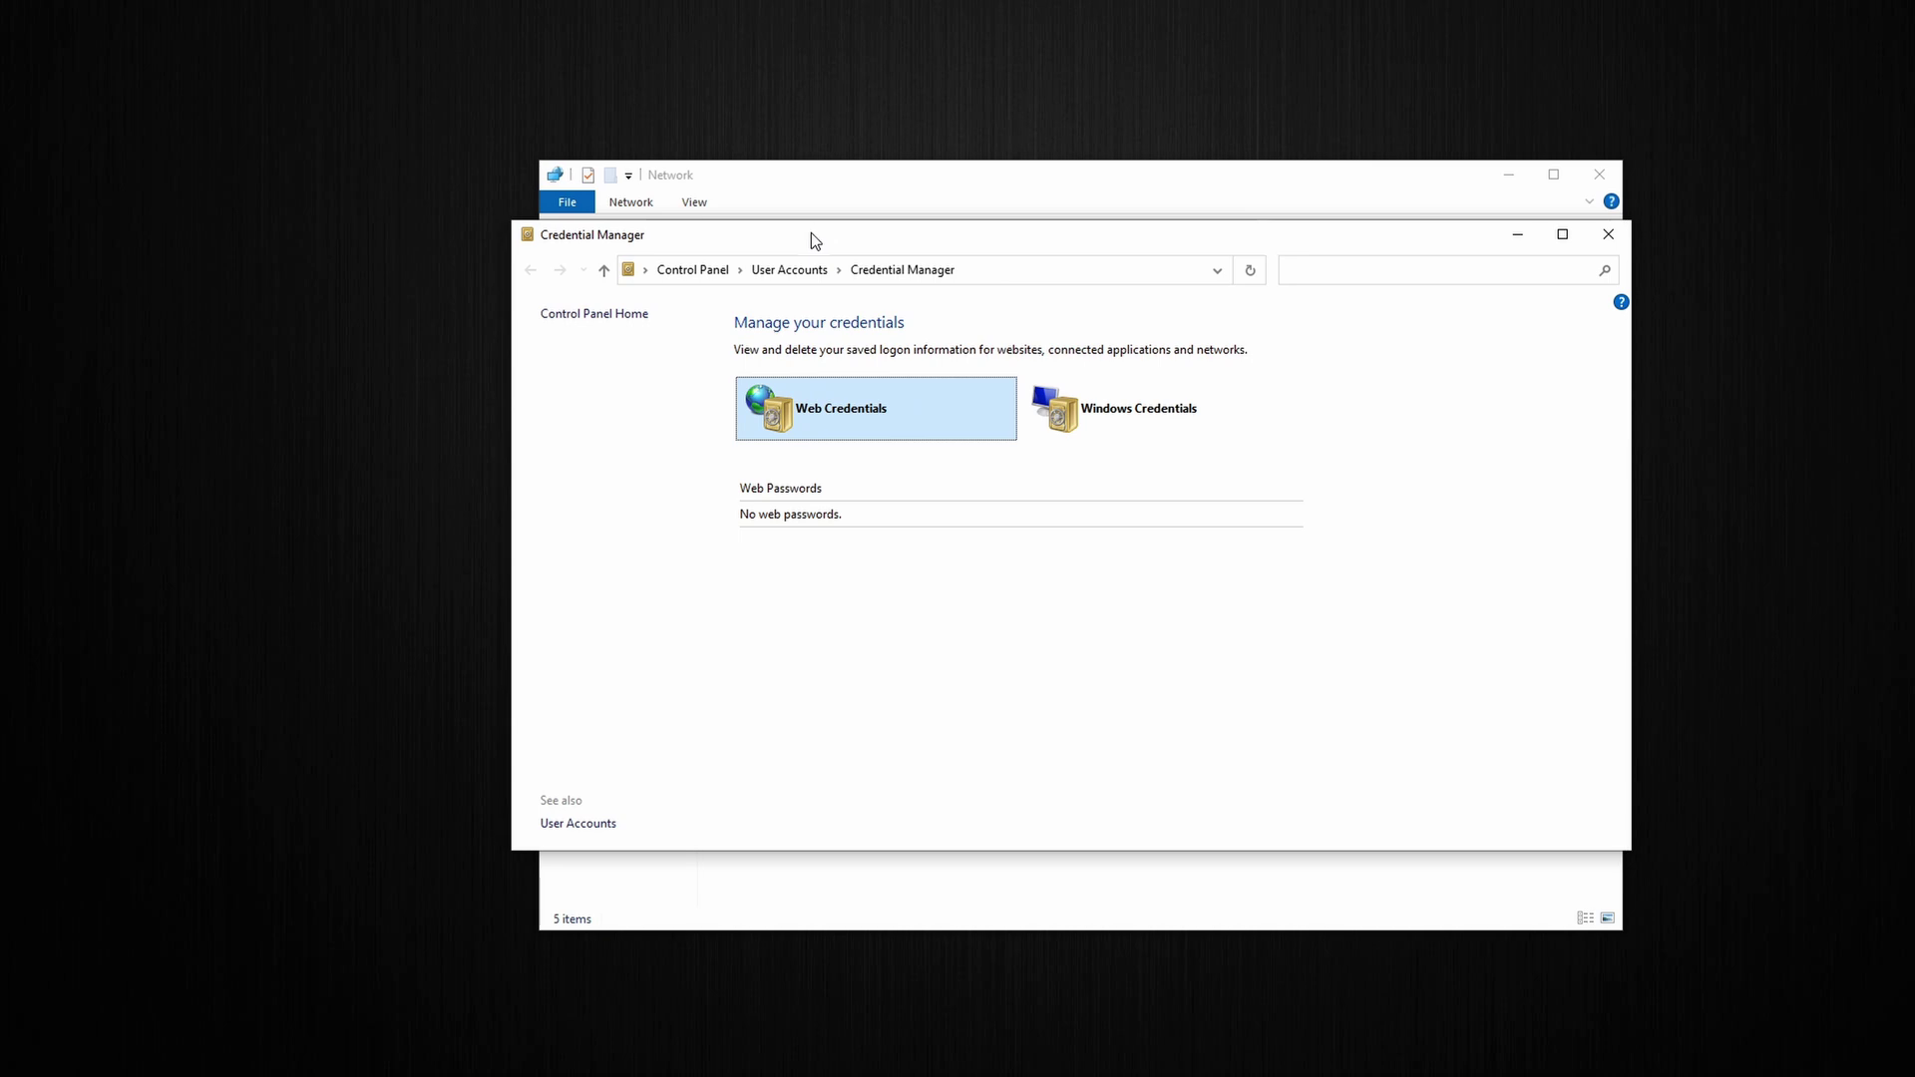
Save a Windows credential for 192.168.1.39, then go to \\192.168.1.39\sambashare.
left_click(1144, 444)
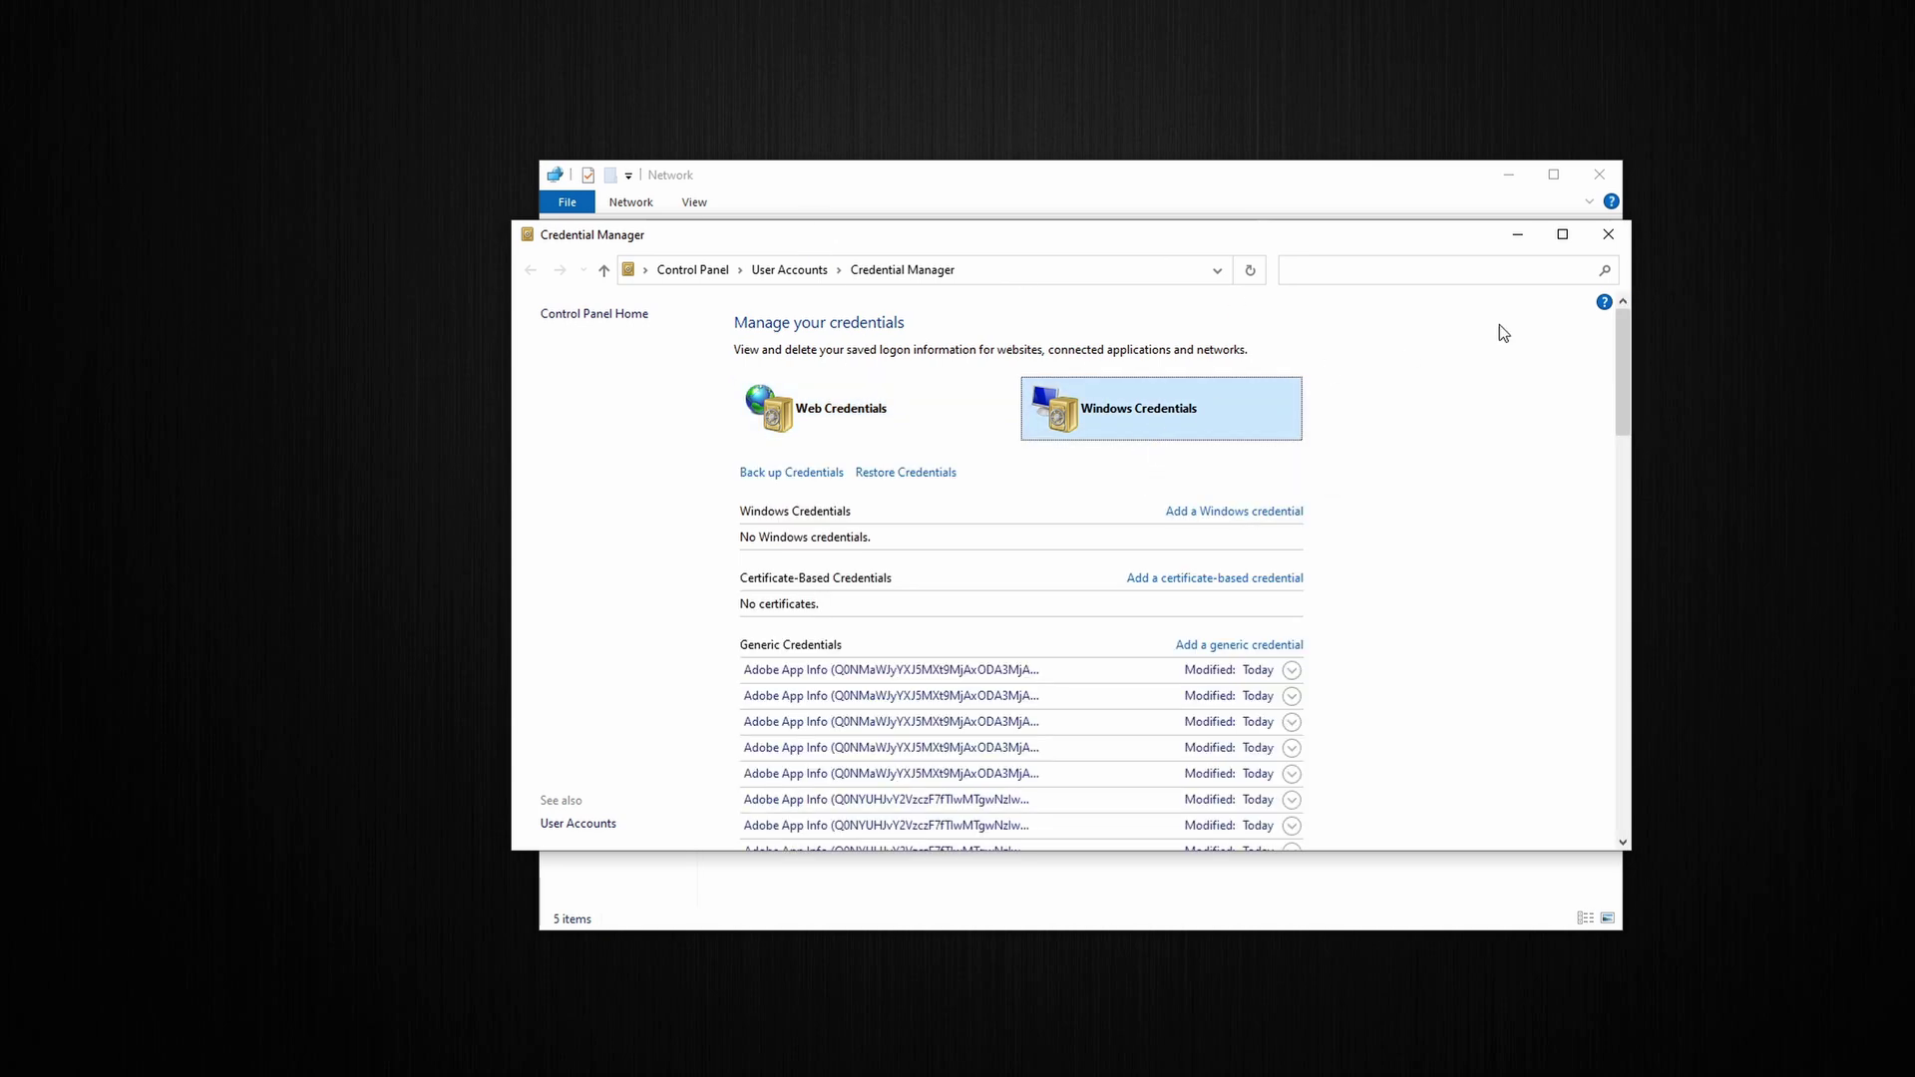
scroll(1497, 342, "down", 1)
left_click(1248, 481)
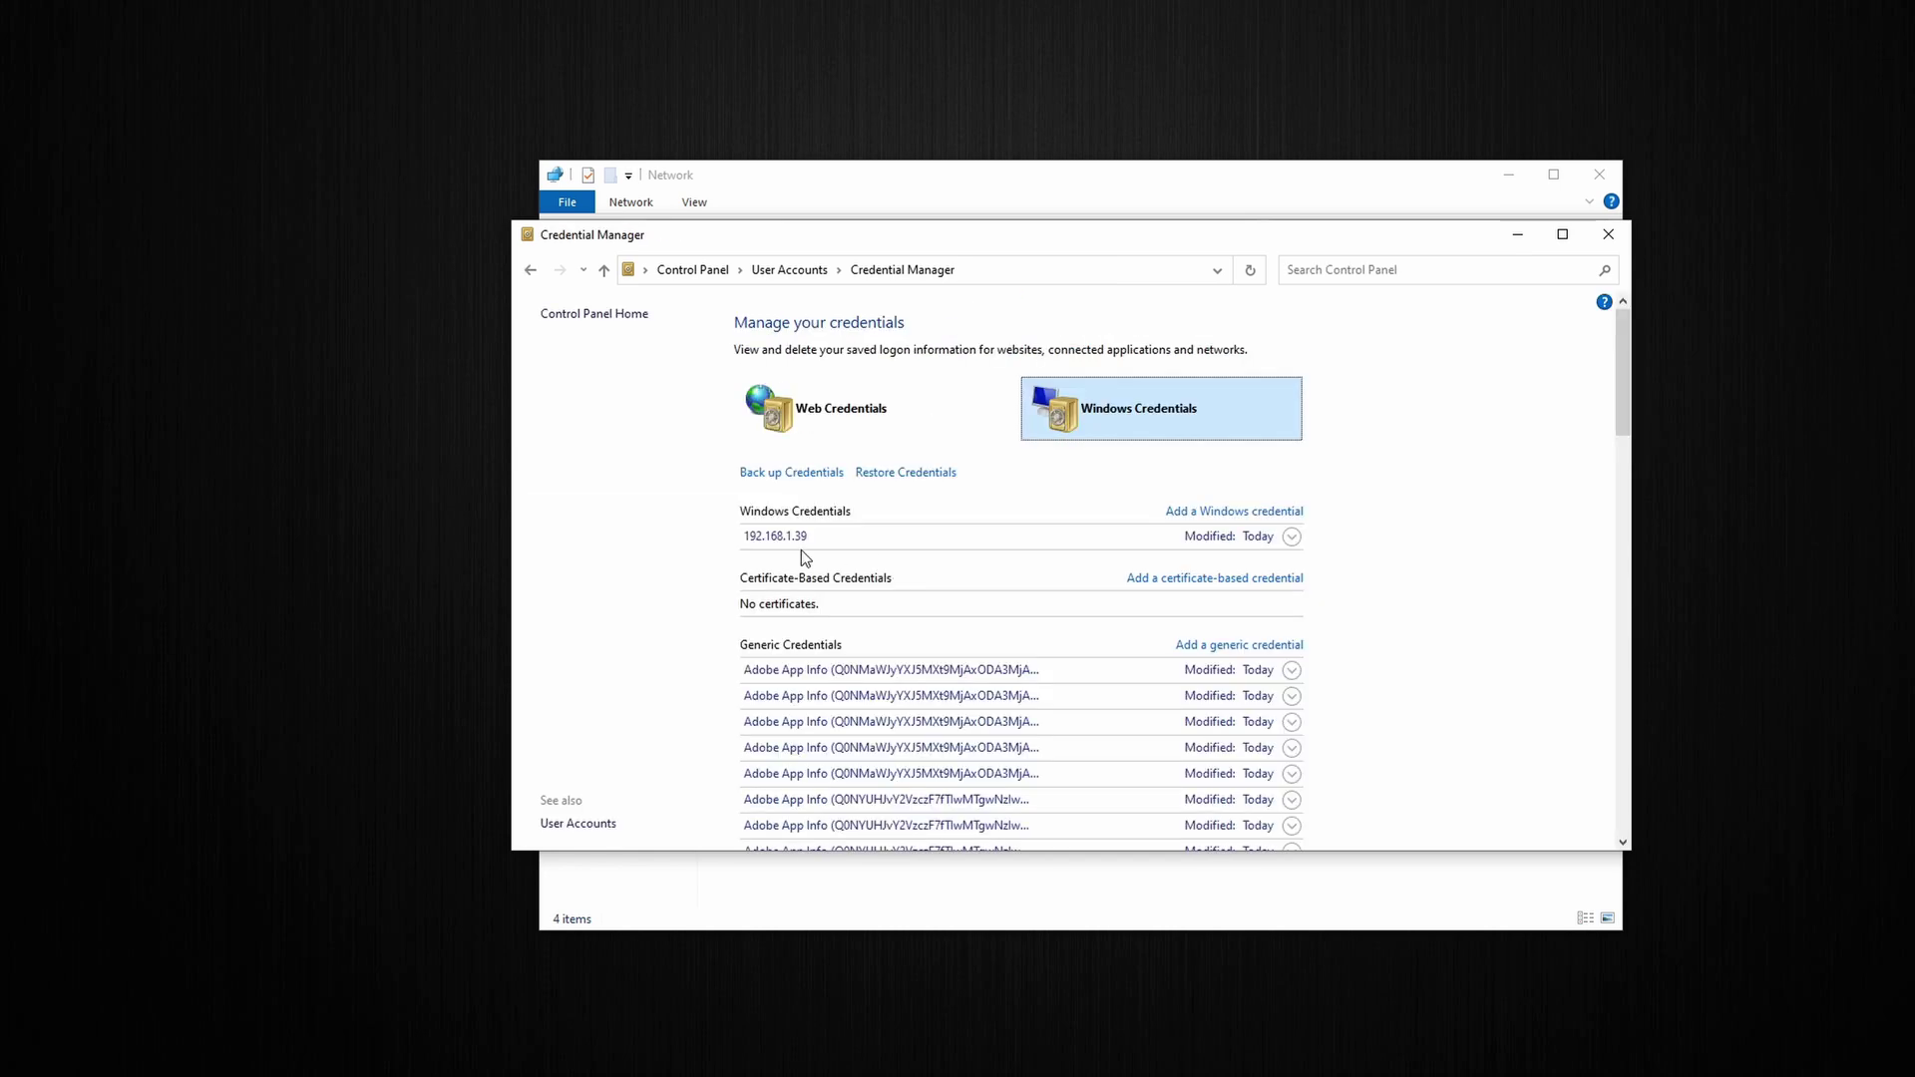
left_click(783, 536)
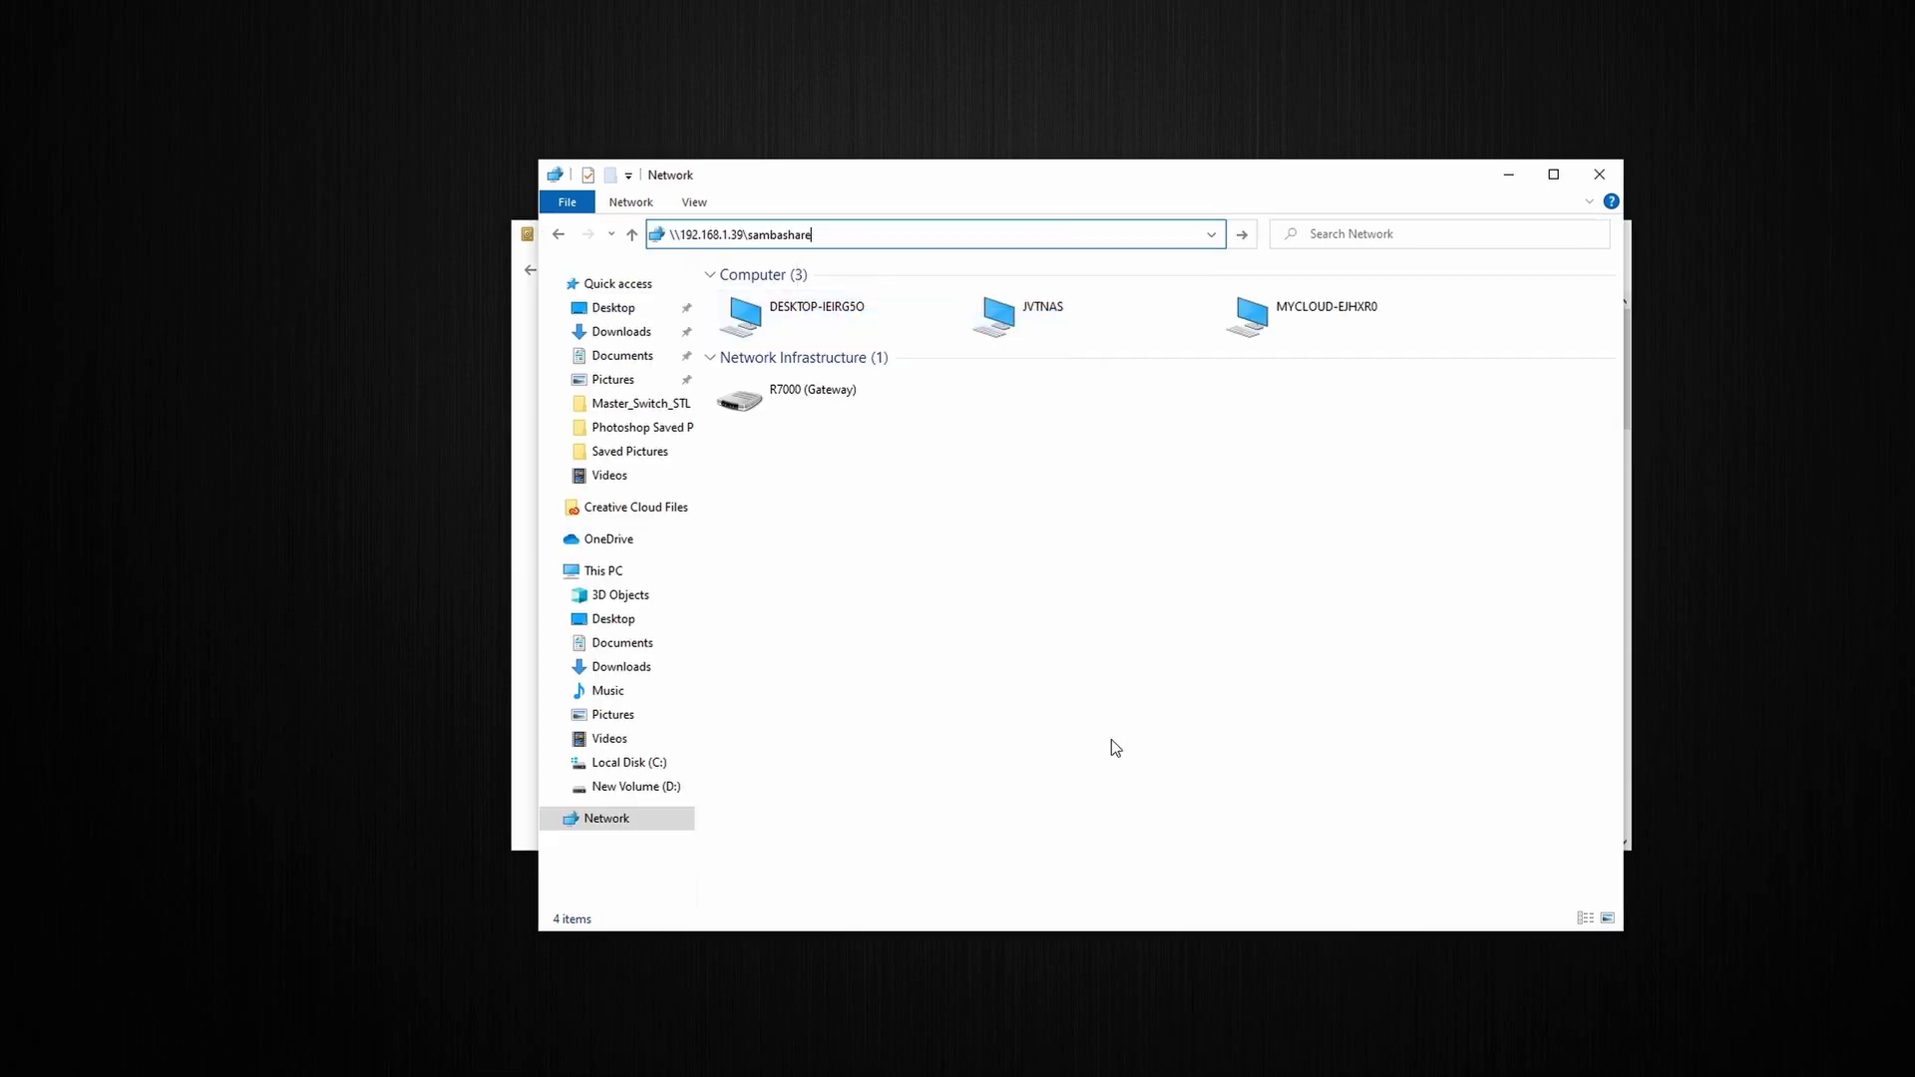
key("Return")
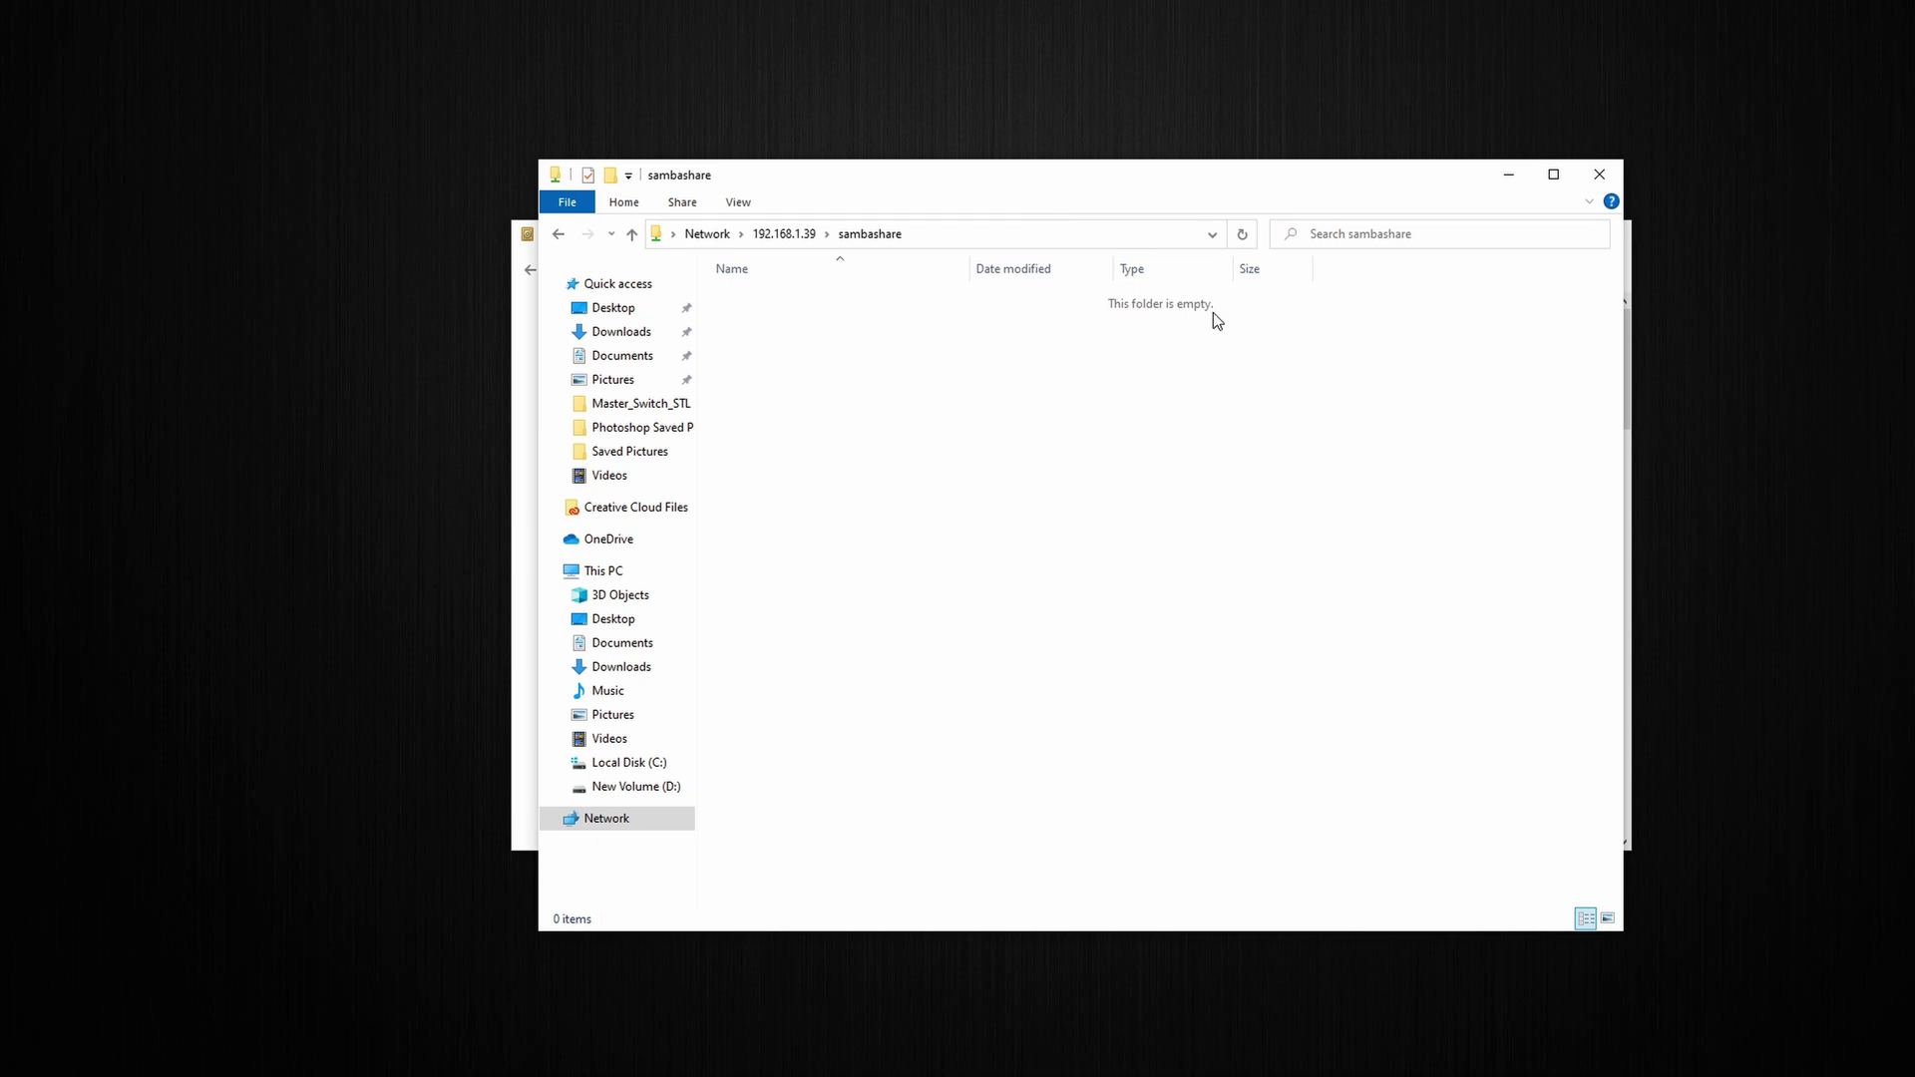
Paste IMG_0392 into the empty sambashare folder, retrying after the access-denied prompt.
left_click_drag(1134, 184, 1173, 204)
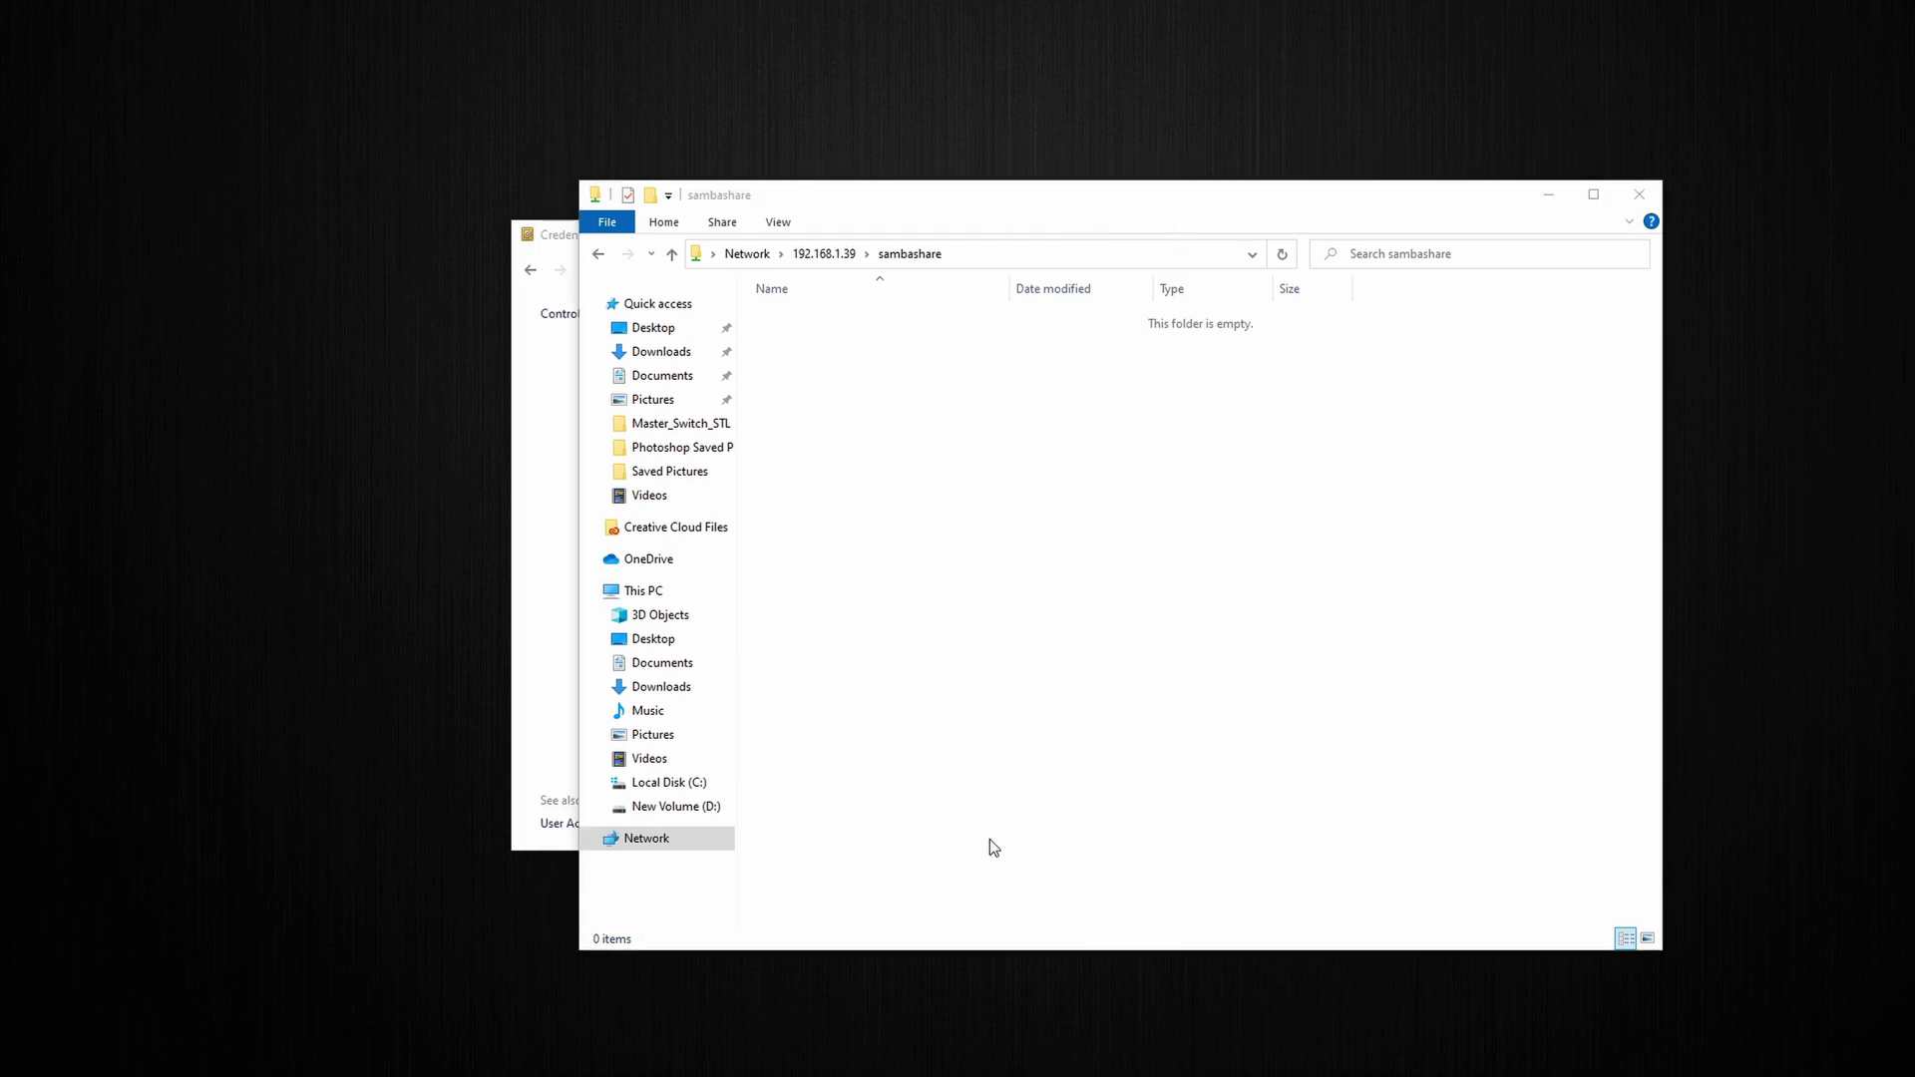
right_click(907, 458)
left_click(973, 594)
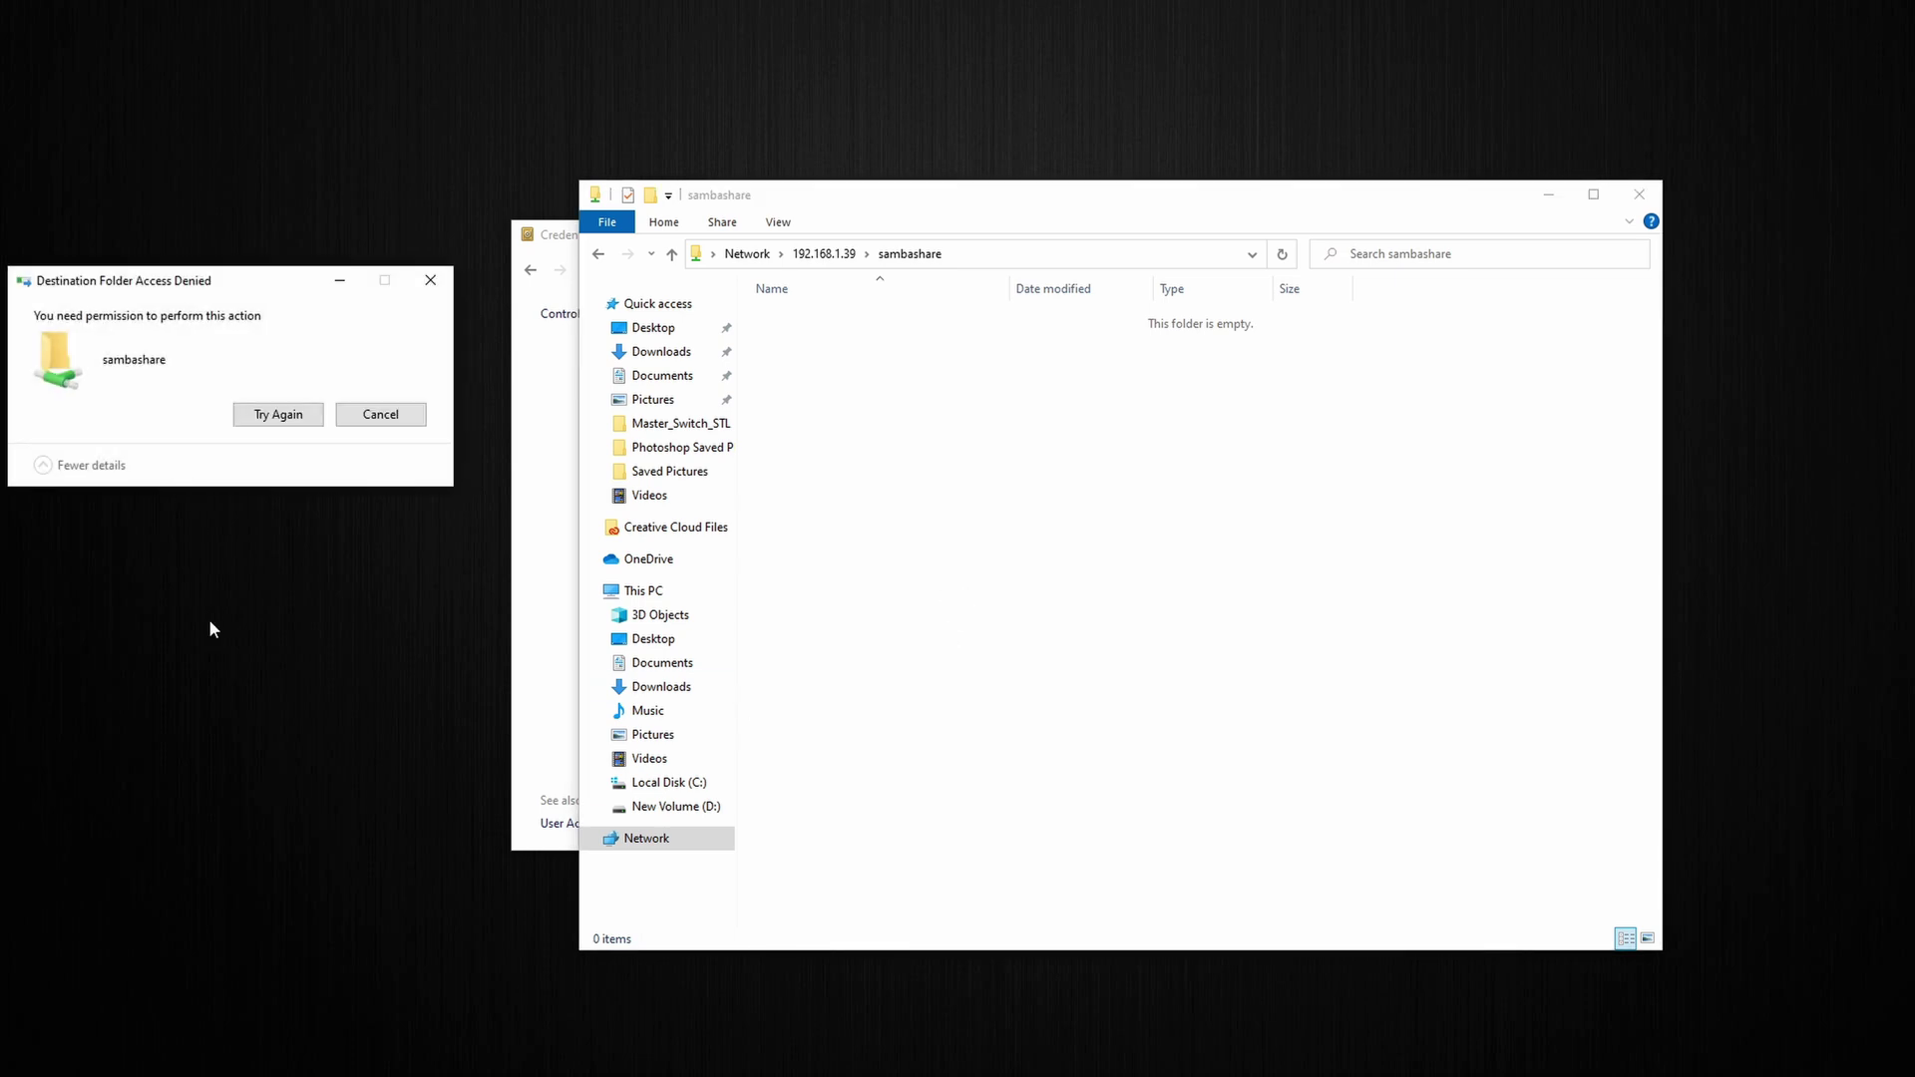
left_click(275, 414)
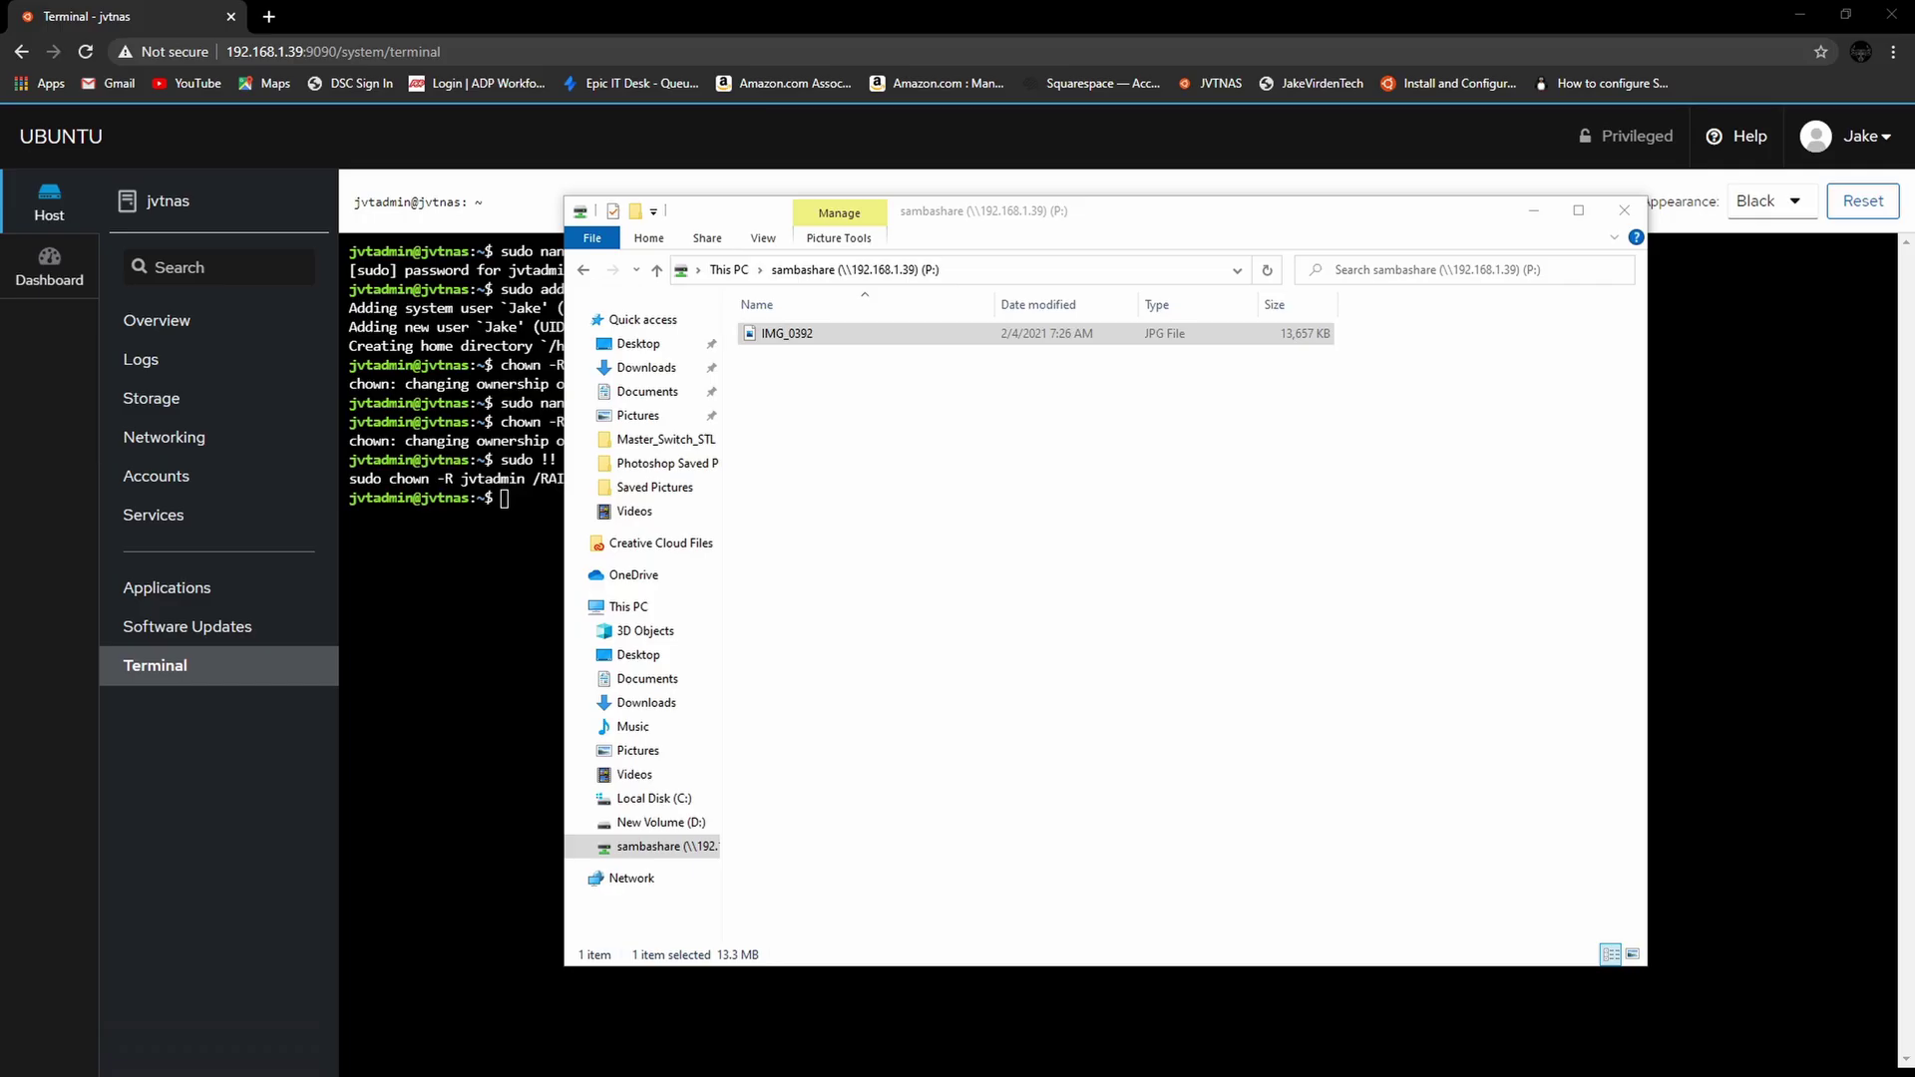
Confirm IMG_0392 opens, then highlight the sudo chown -R jvtadmin /RAID/NetworkShare terminal line.
left_click(942, 458)
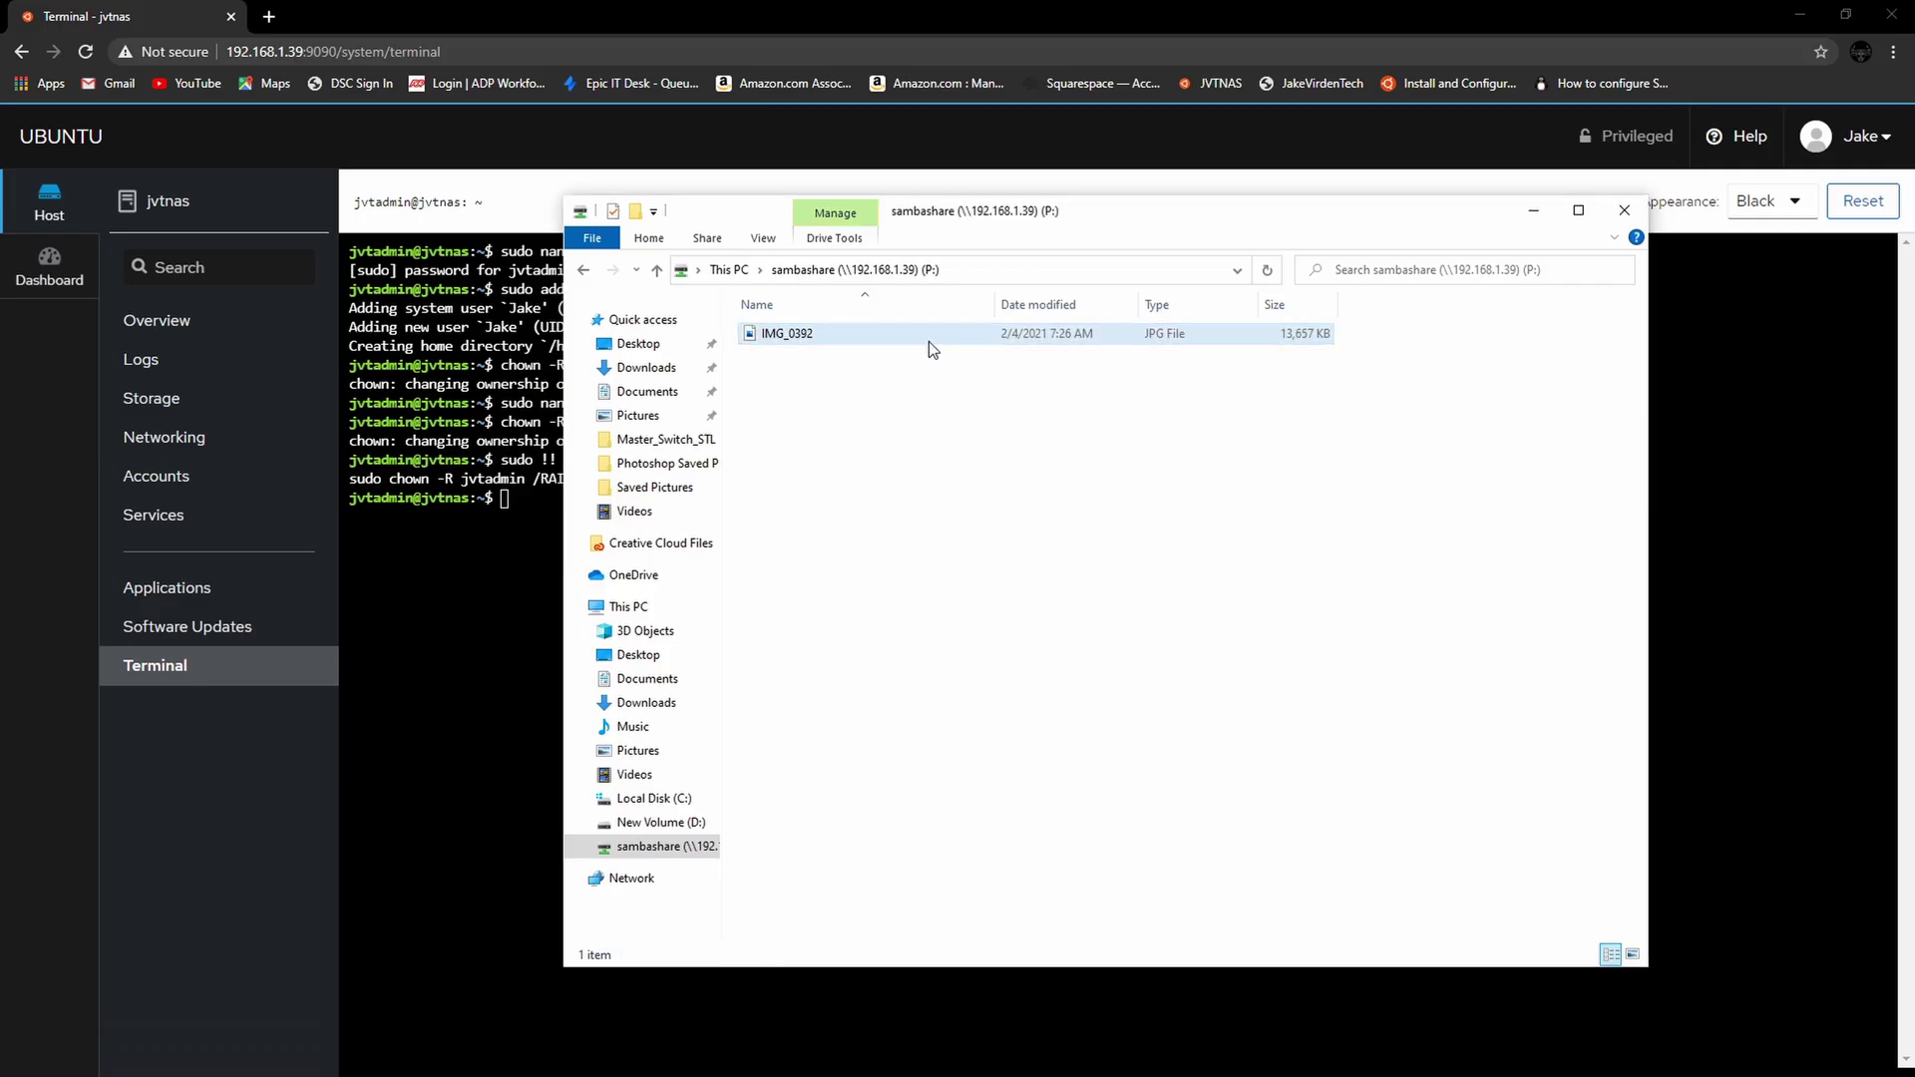
double_click(930, 341)
left_click(1907, 24)
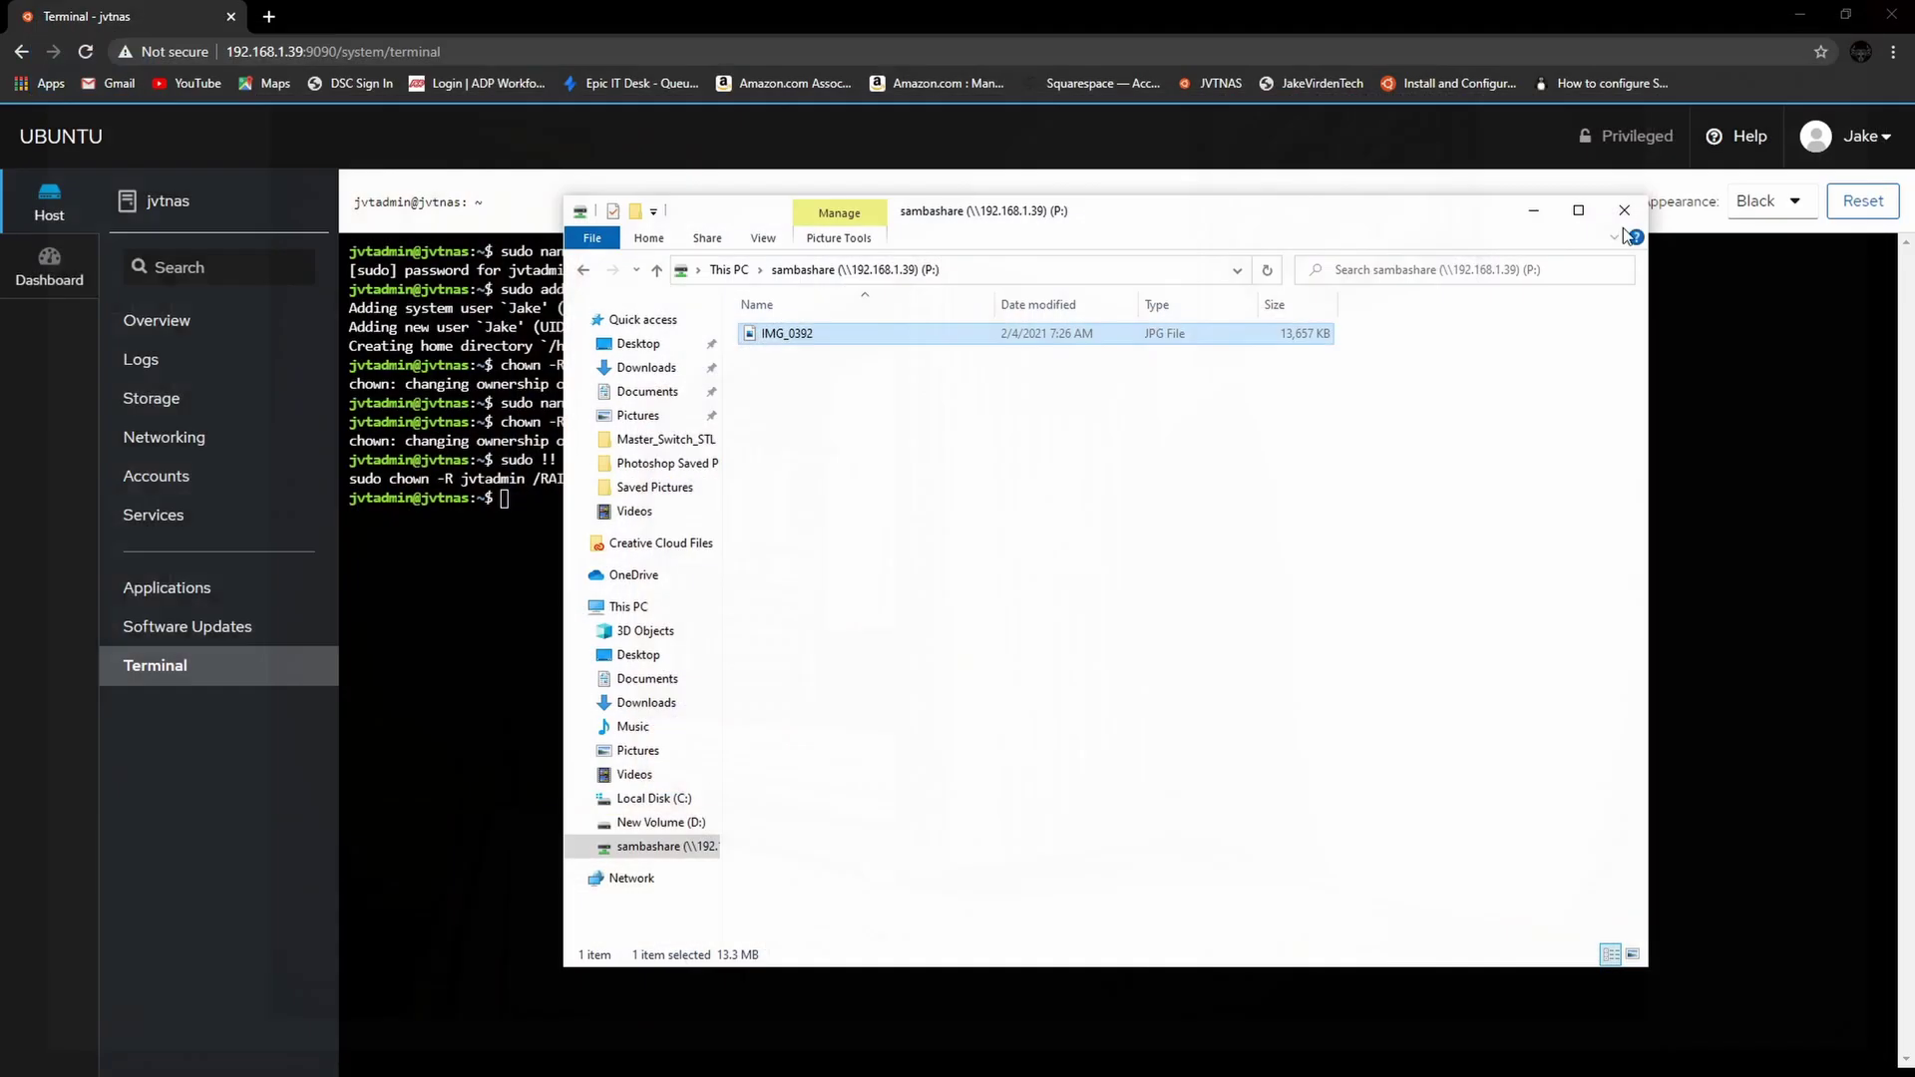
left_click_drag(948, 237, 1256, 724)
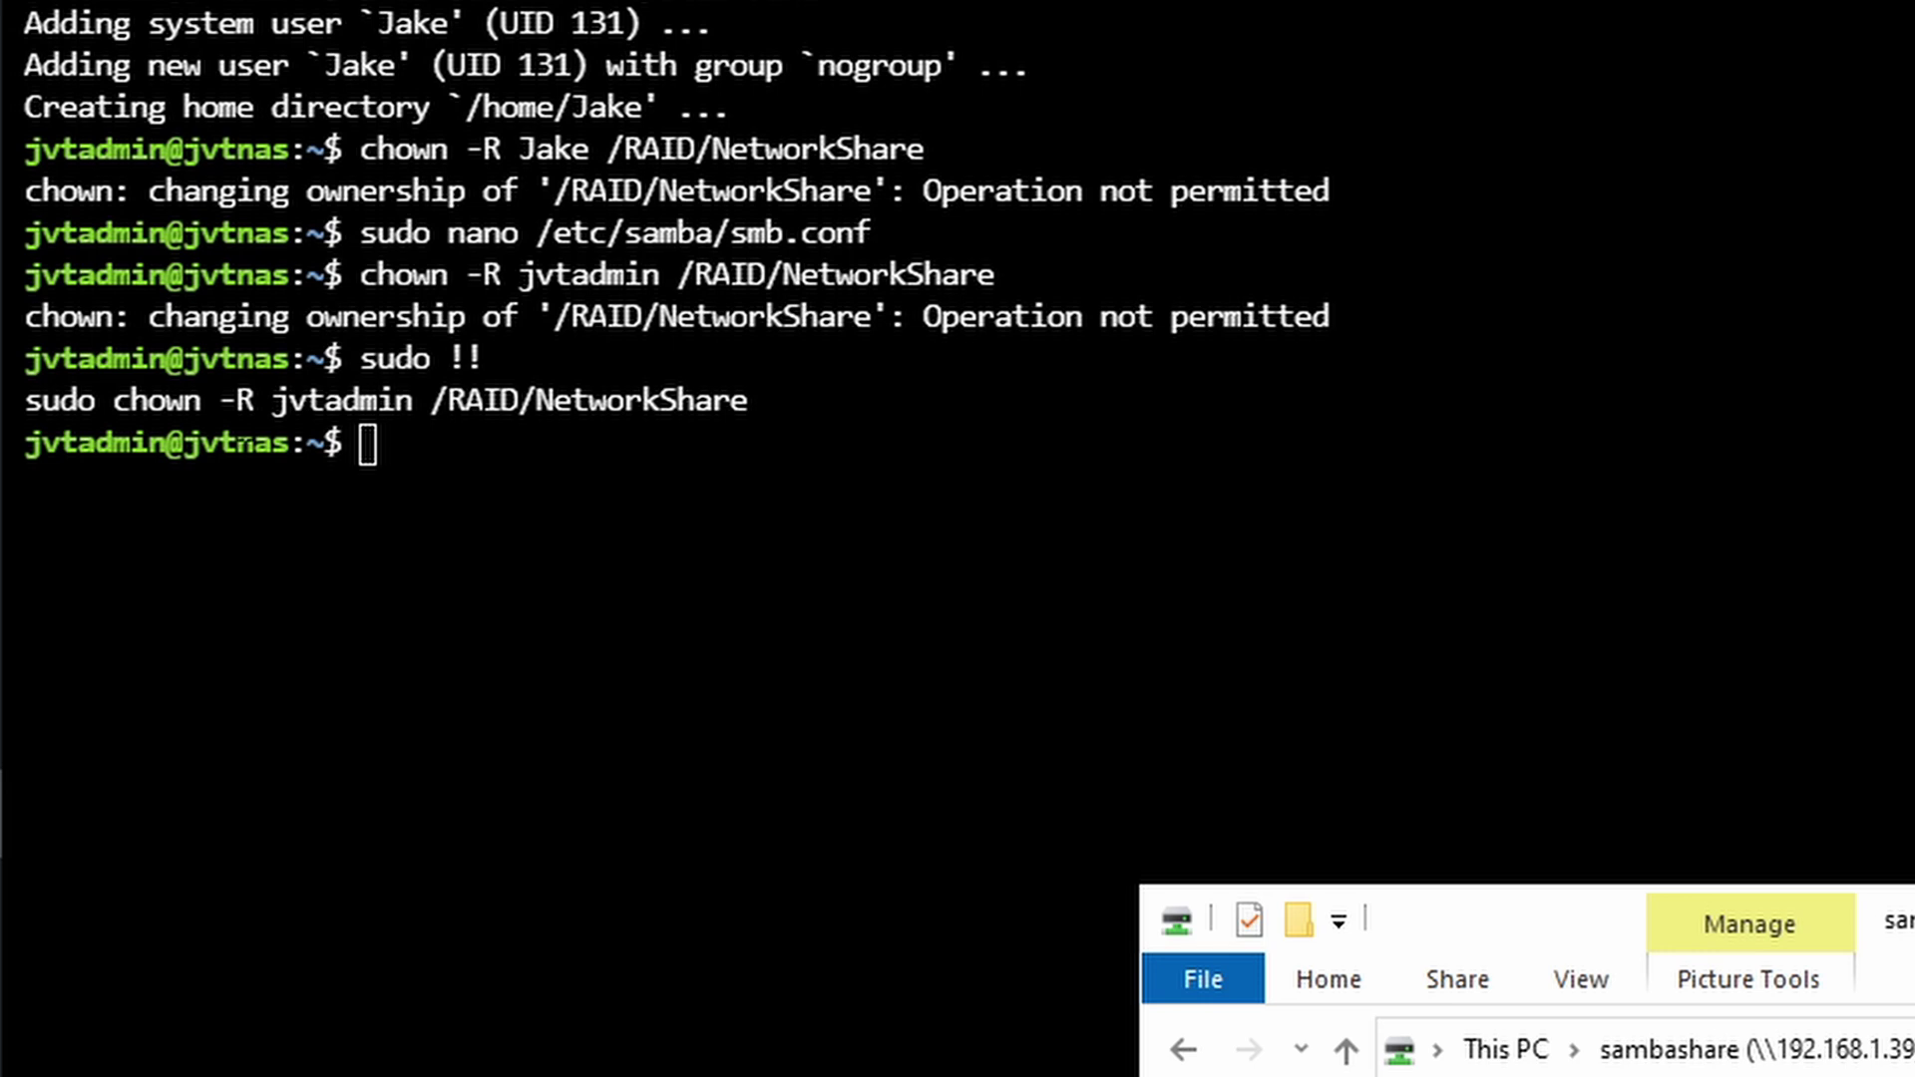
left_click_drag(30, 402, 798, 401)
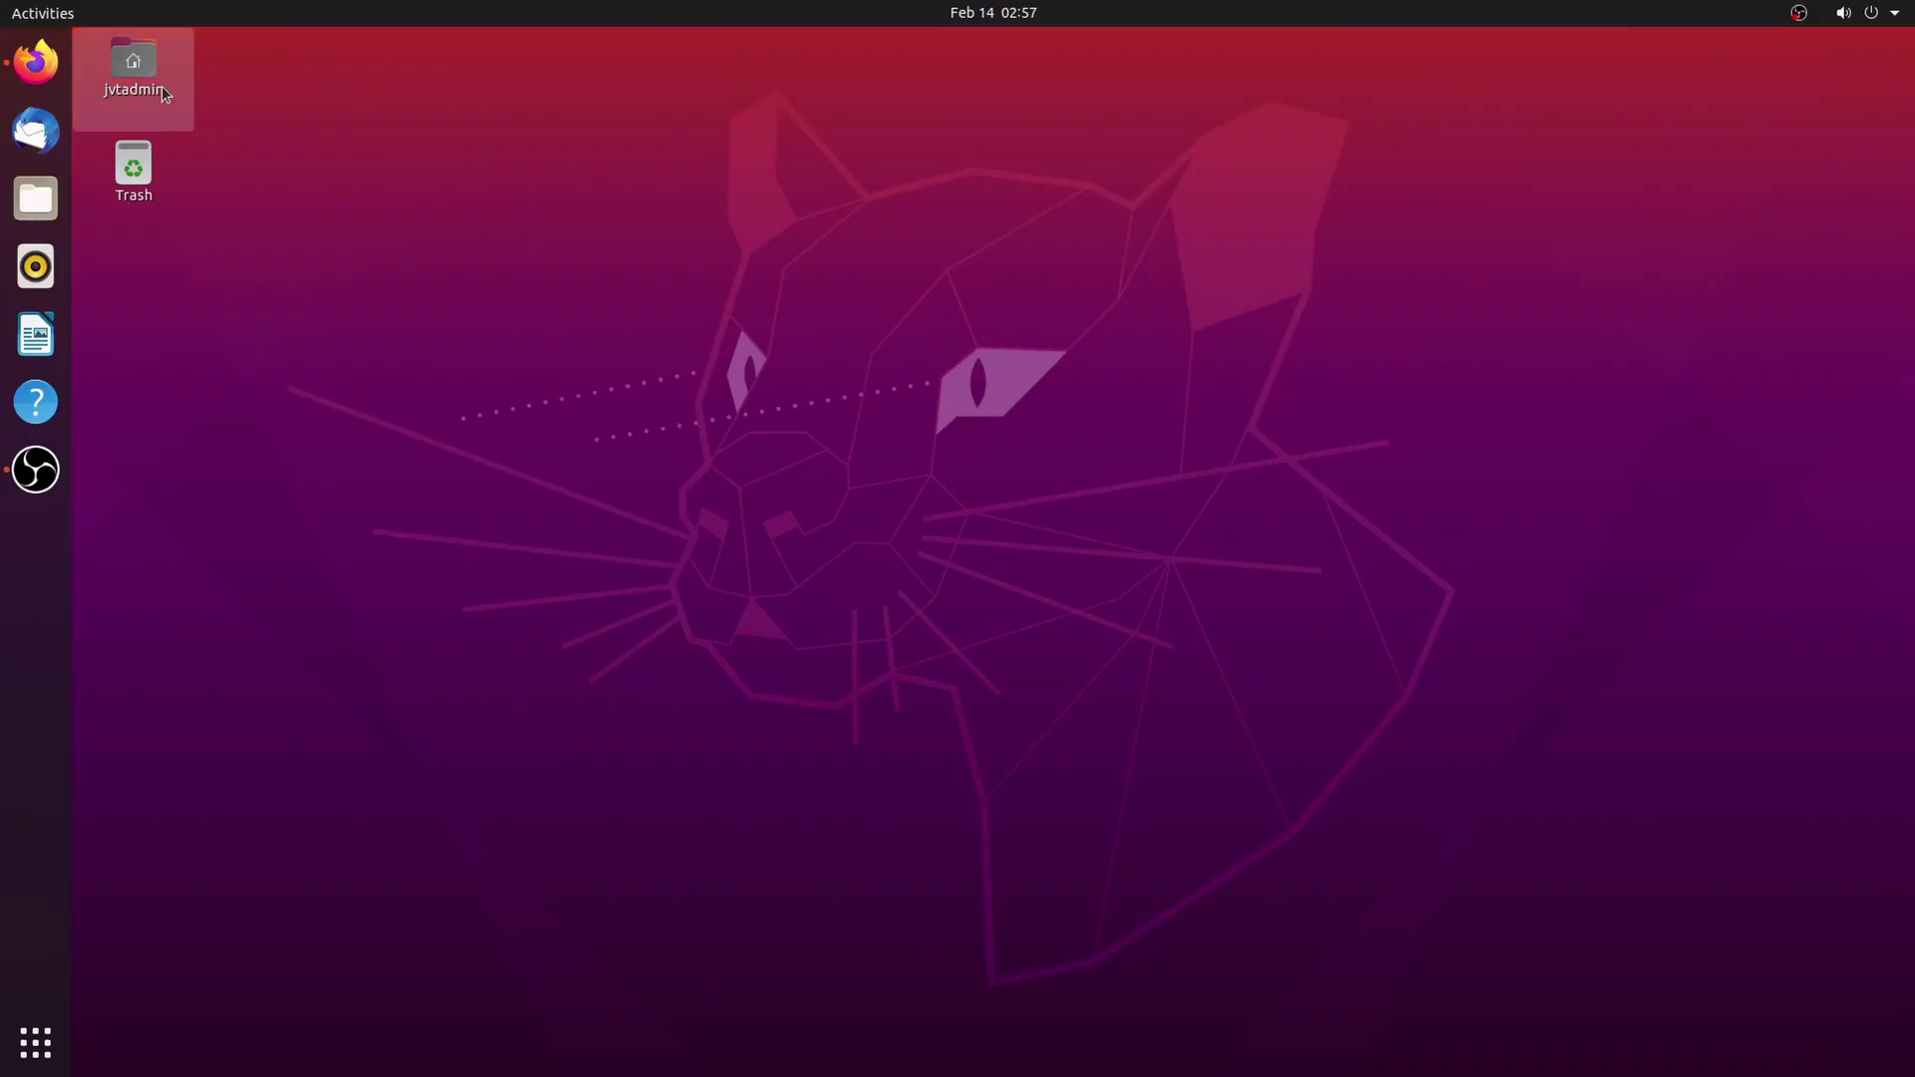
Give group and others 'Create and delete files' access on the home Music folder.
double_click(165, 95)
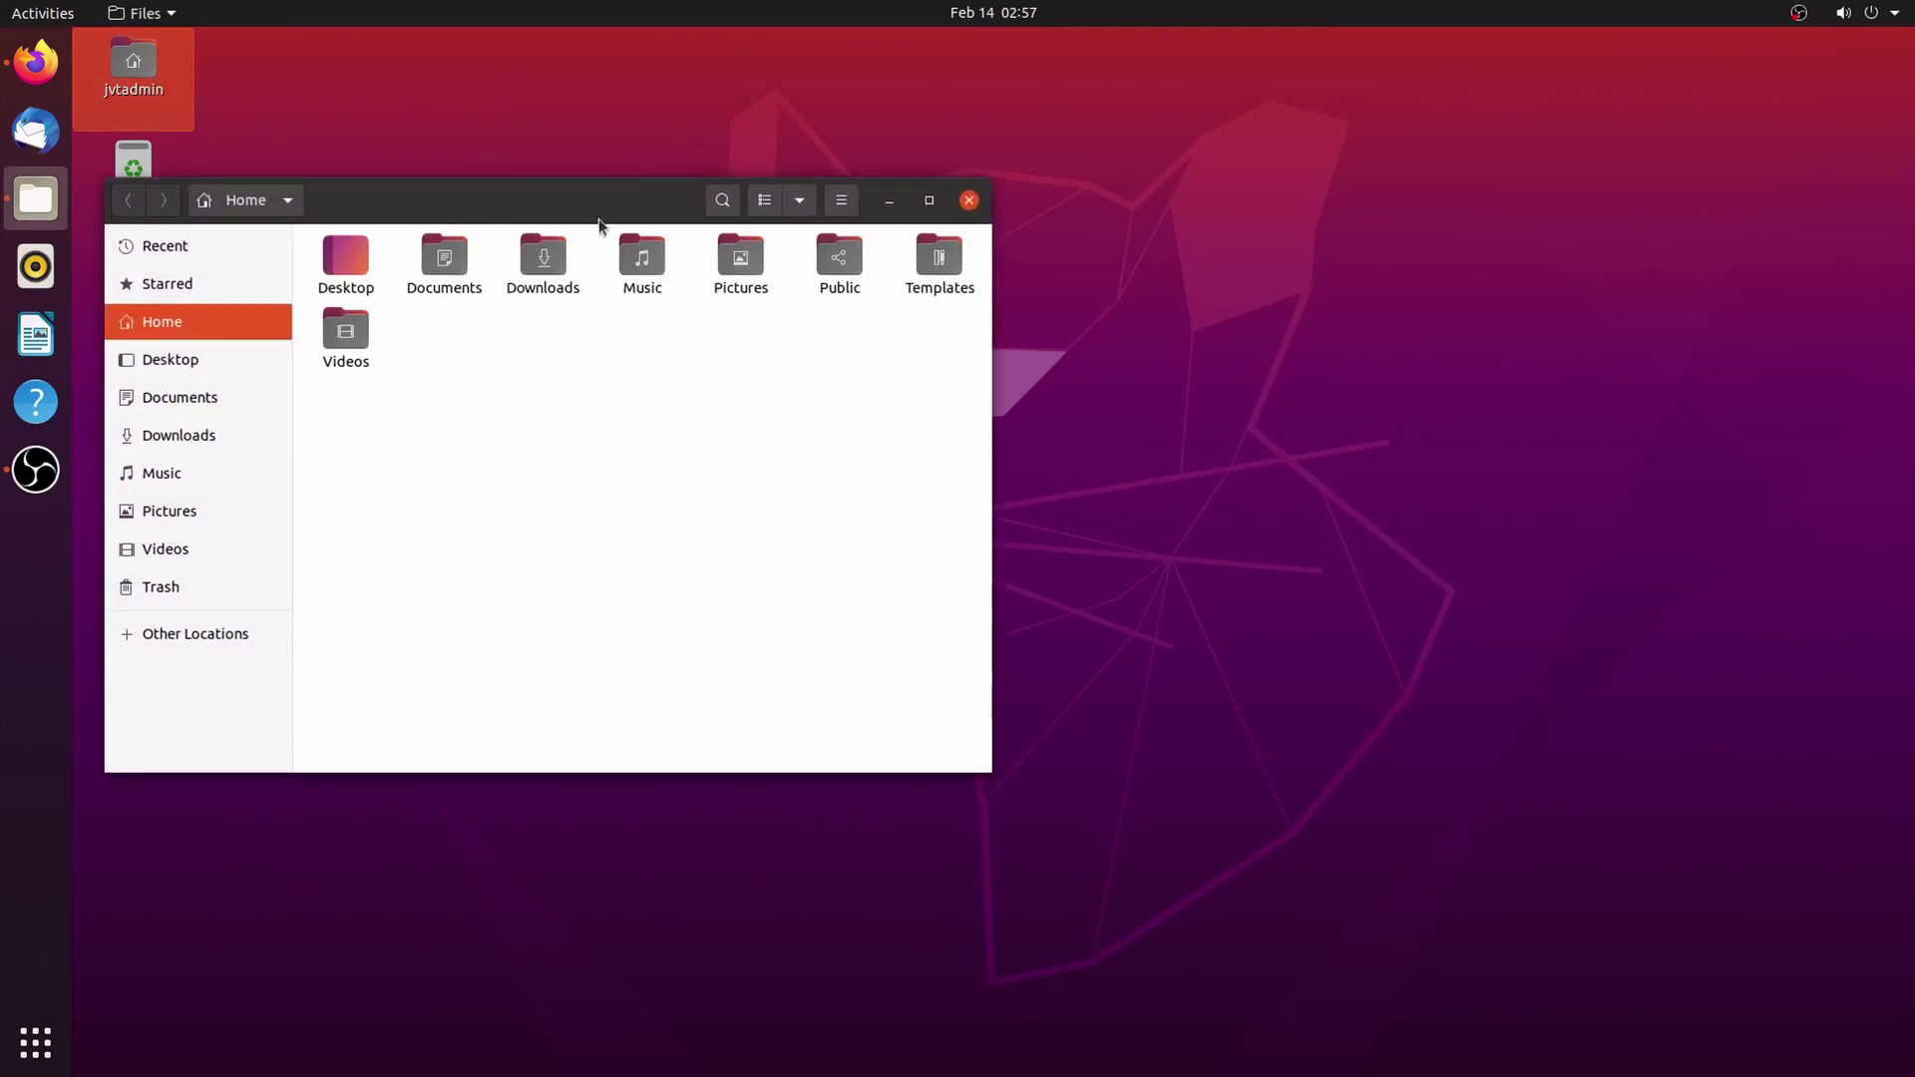
left_click_drag(612, 199, 1085, 222)
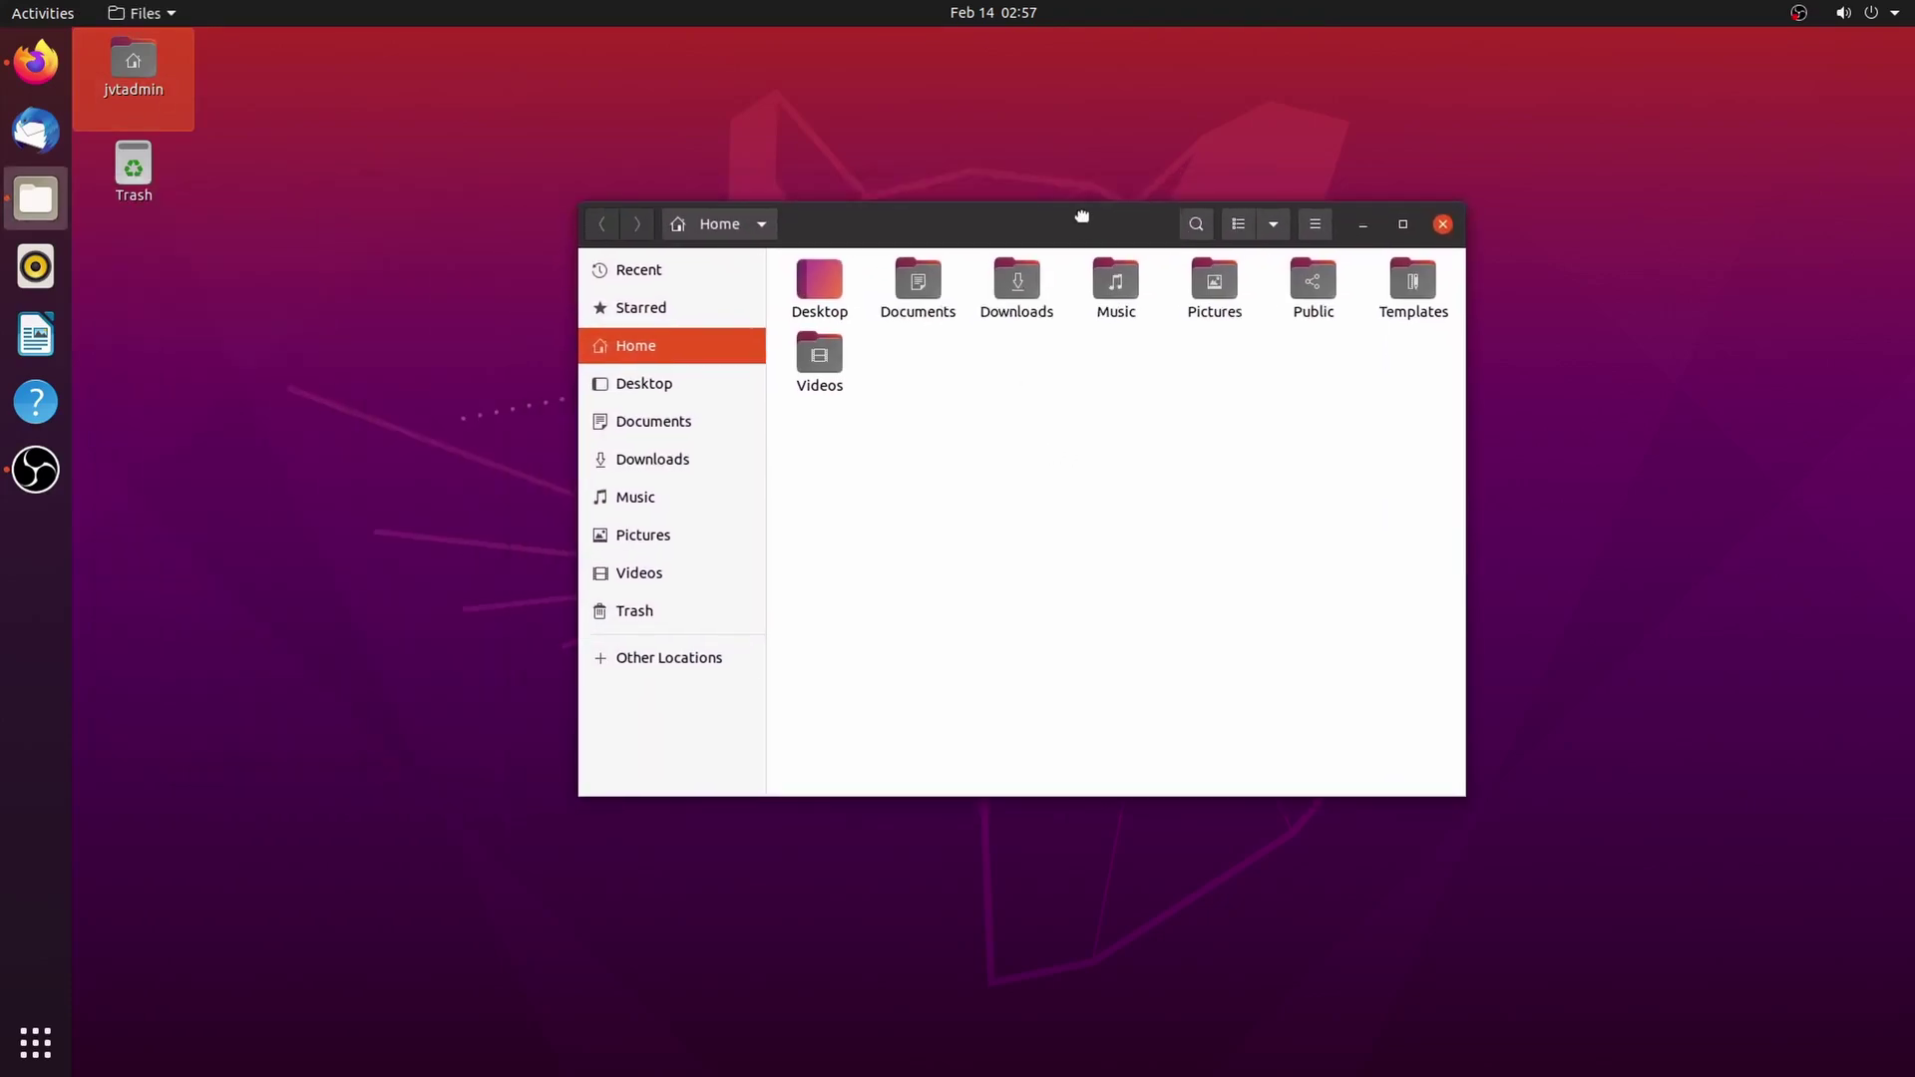
right_click(1119, 280)
left_click(1157, 702)
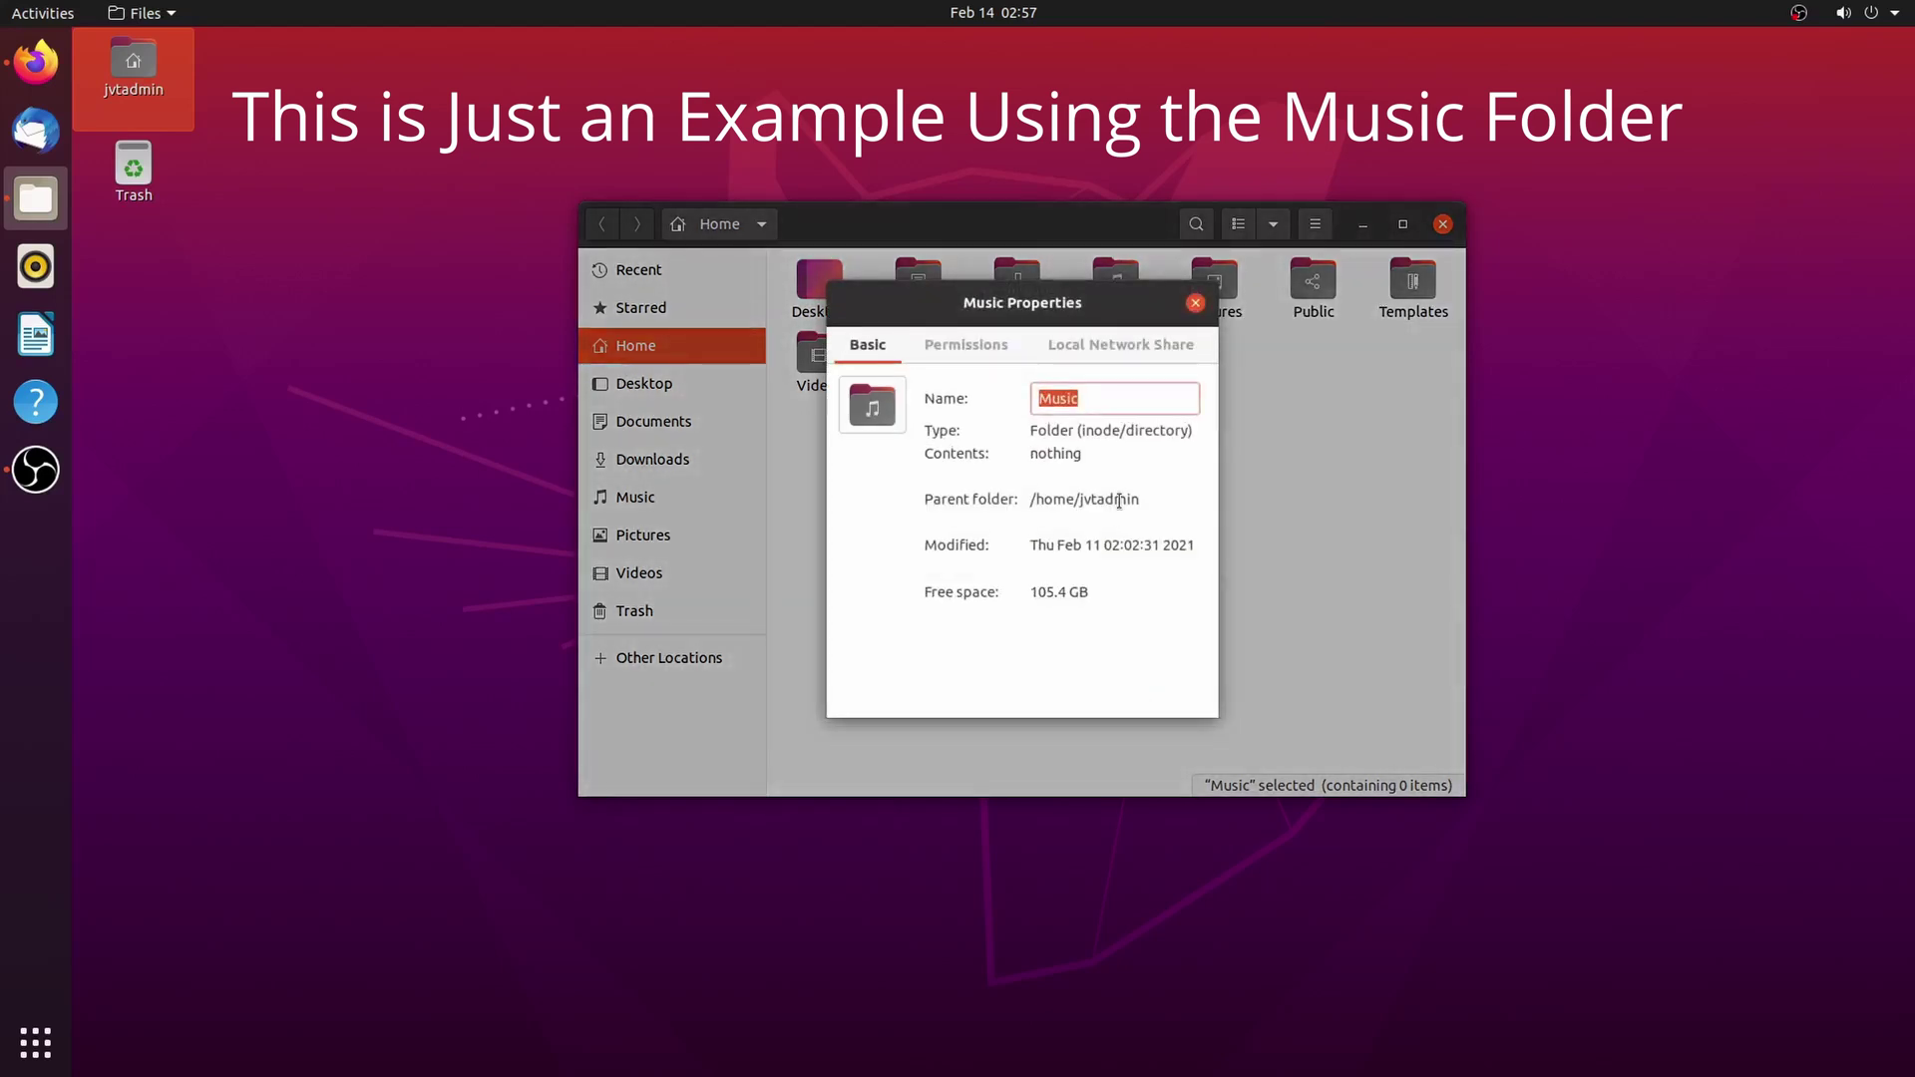
left_click(1120, 397)
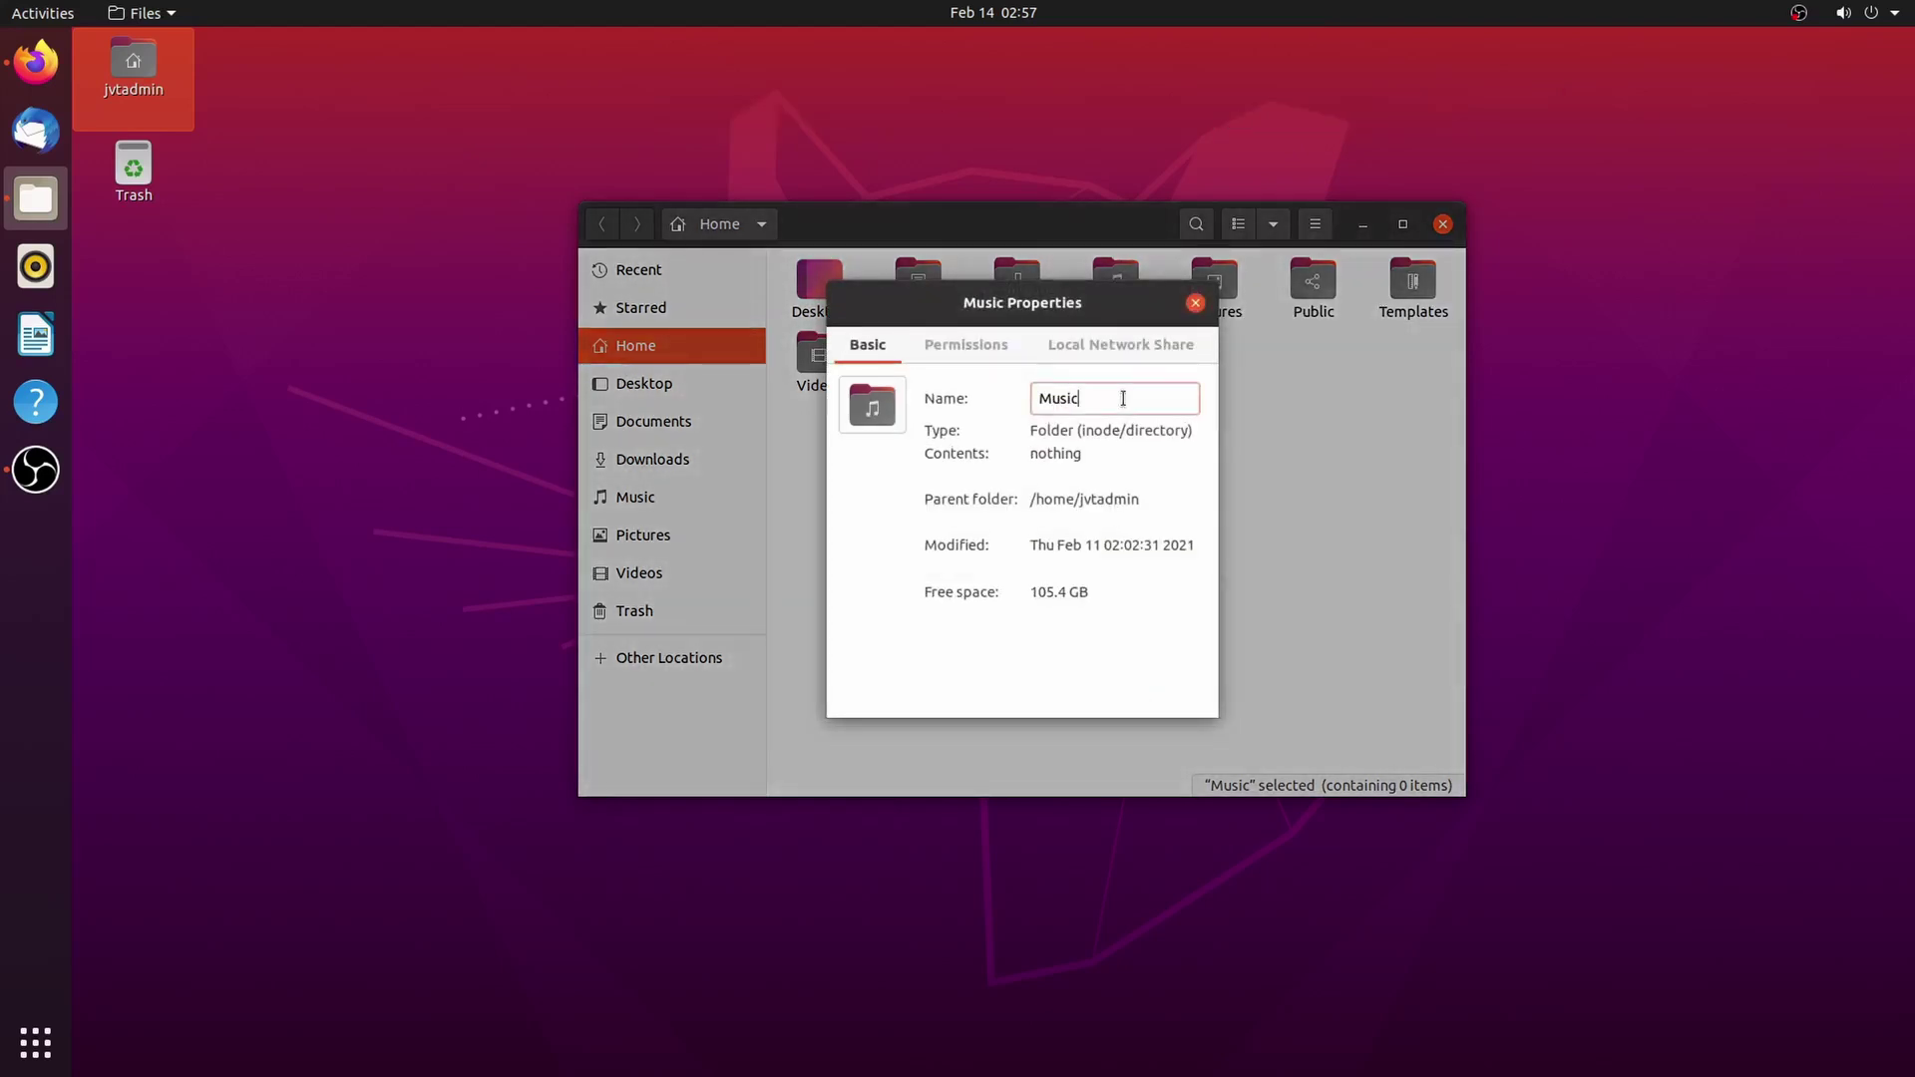
left_click(958, 342)
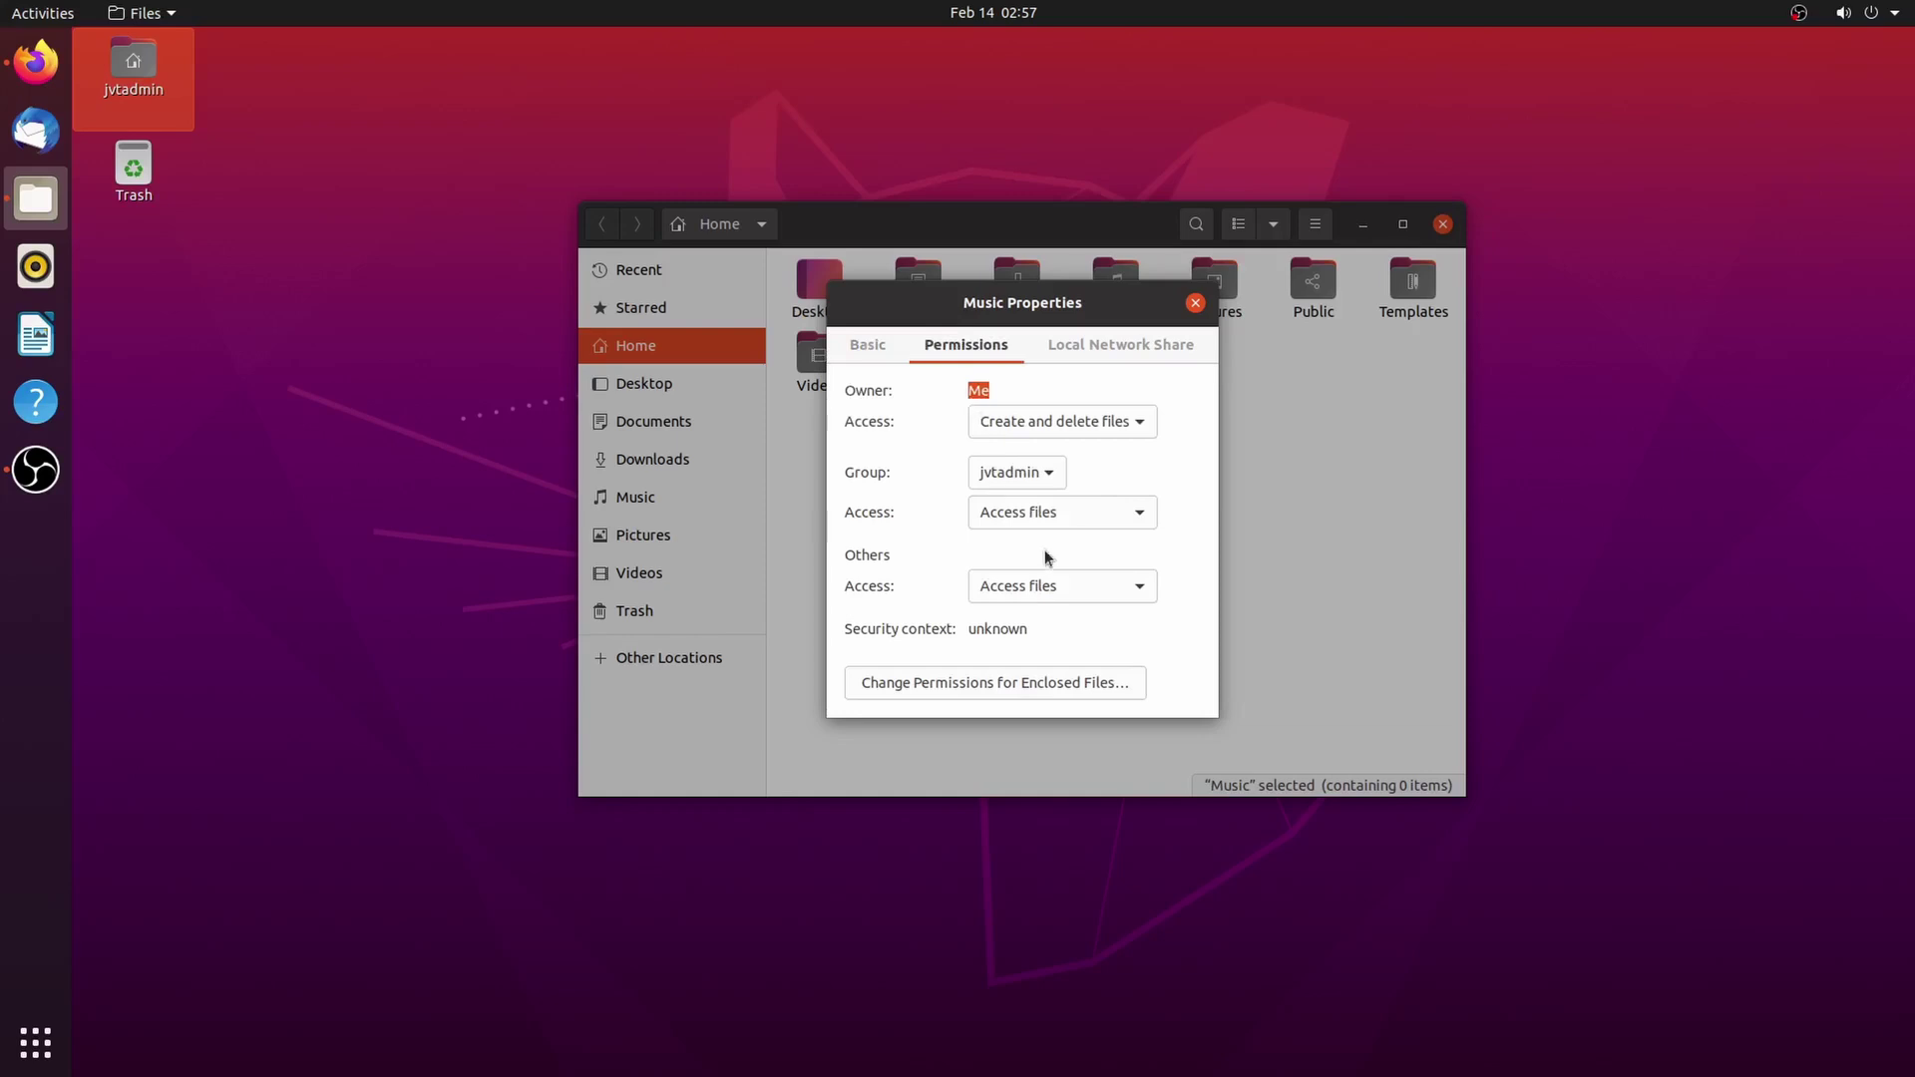
left_click(1015, 526)
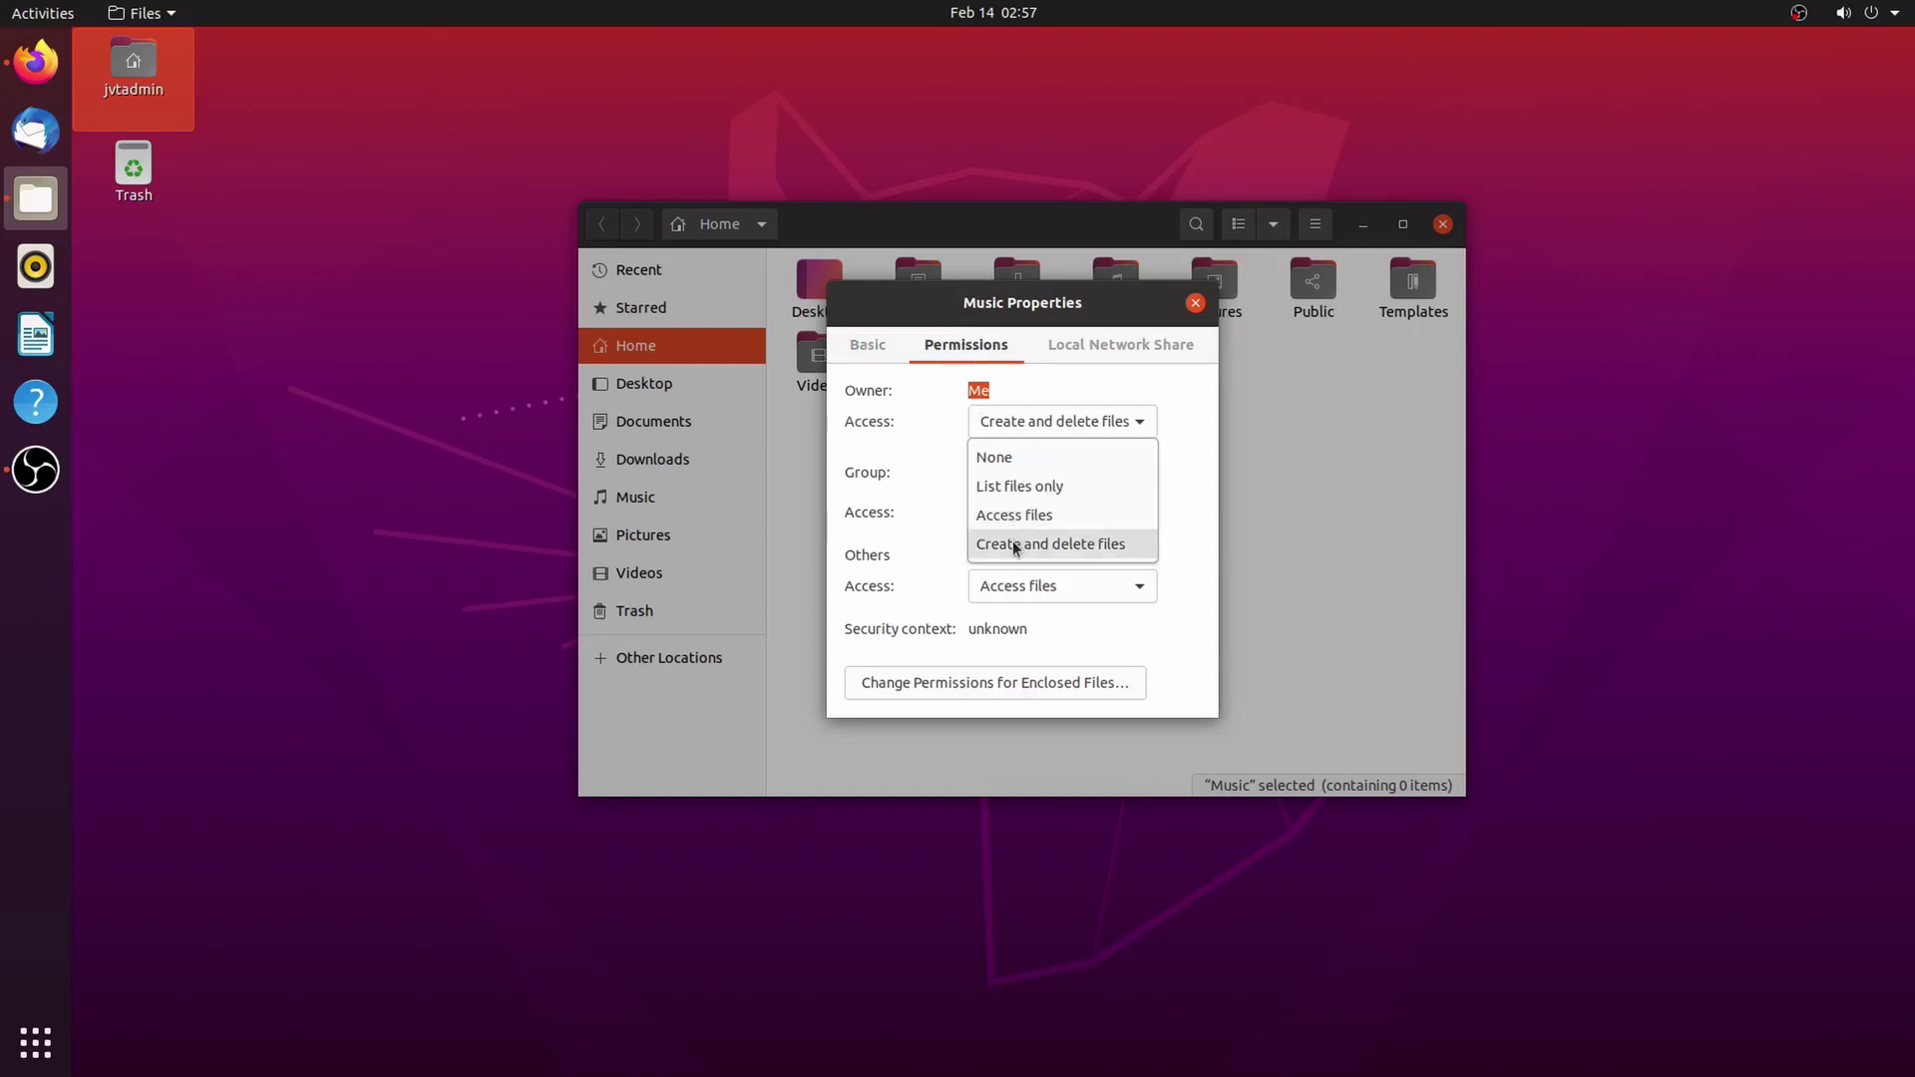
left_click(1014, 545)
left_click(1107, 586)
left_click(1116, 623)
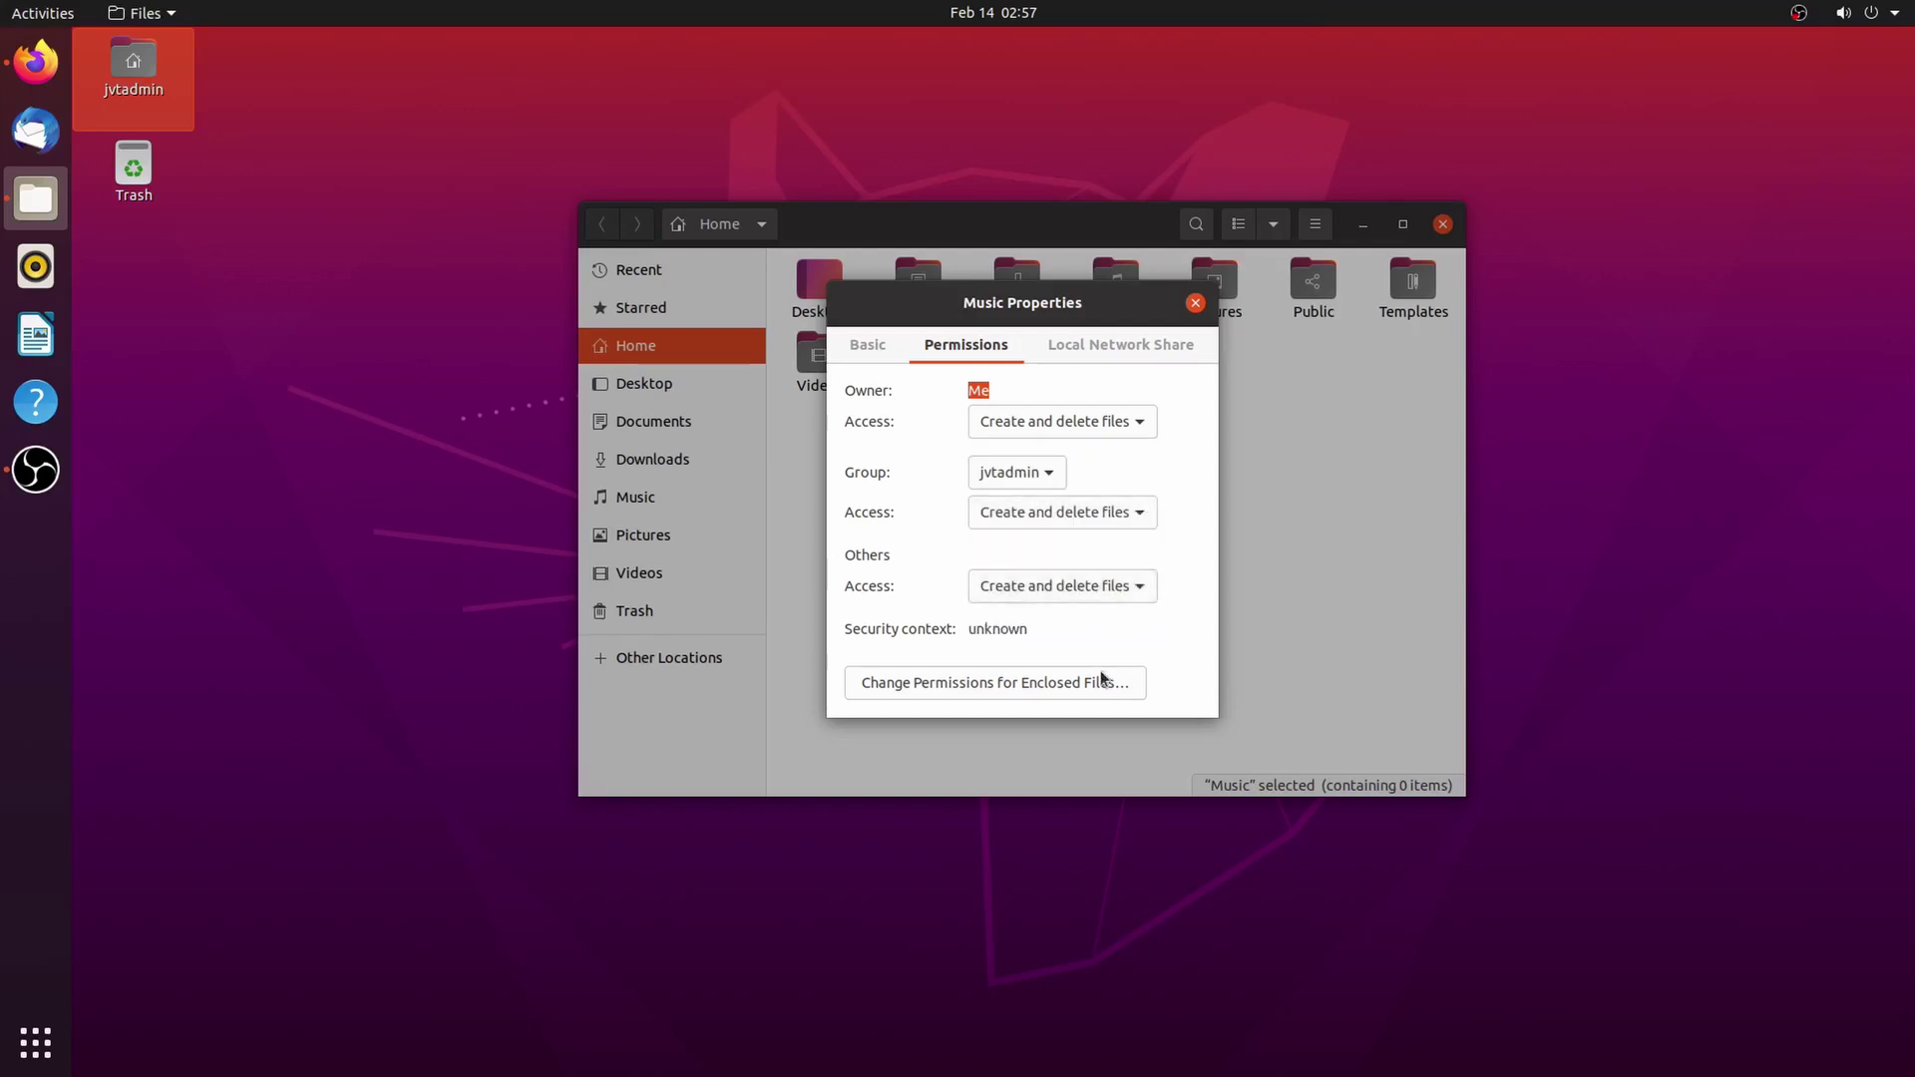
Give others read and write on Music's enclosed files and create-and-delete on enclosed folders.
left_click(1095, 687)
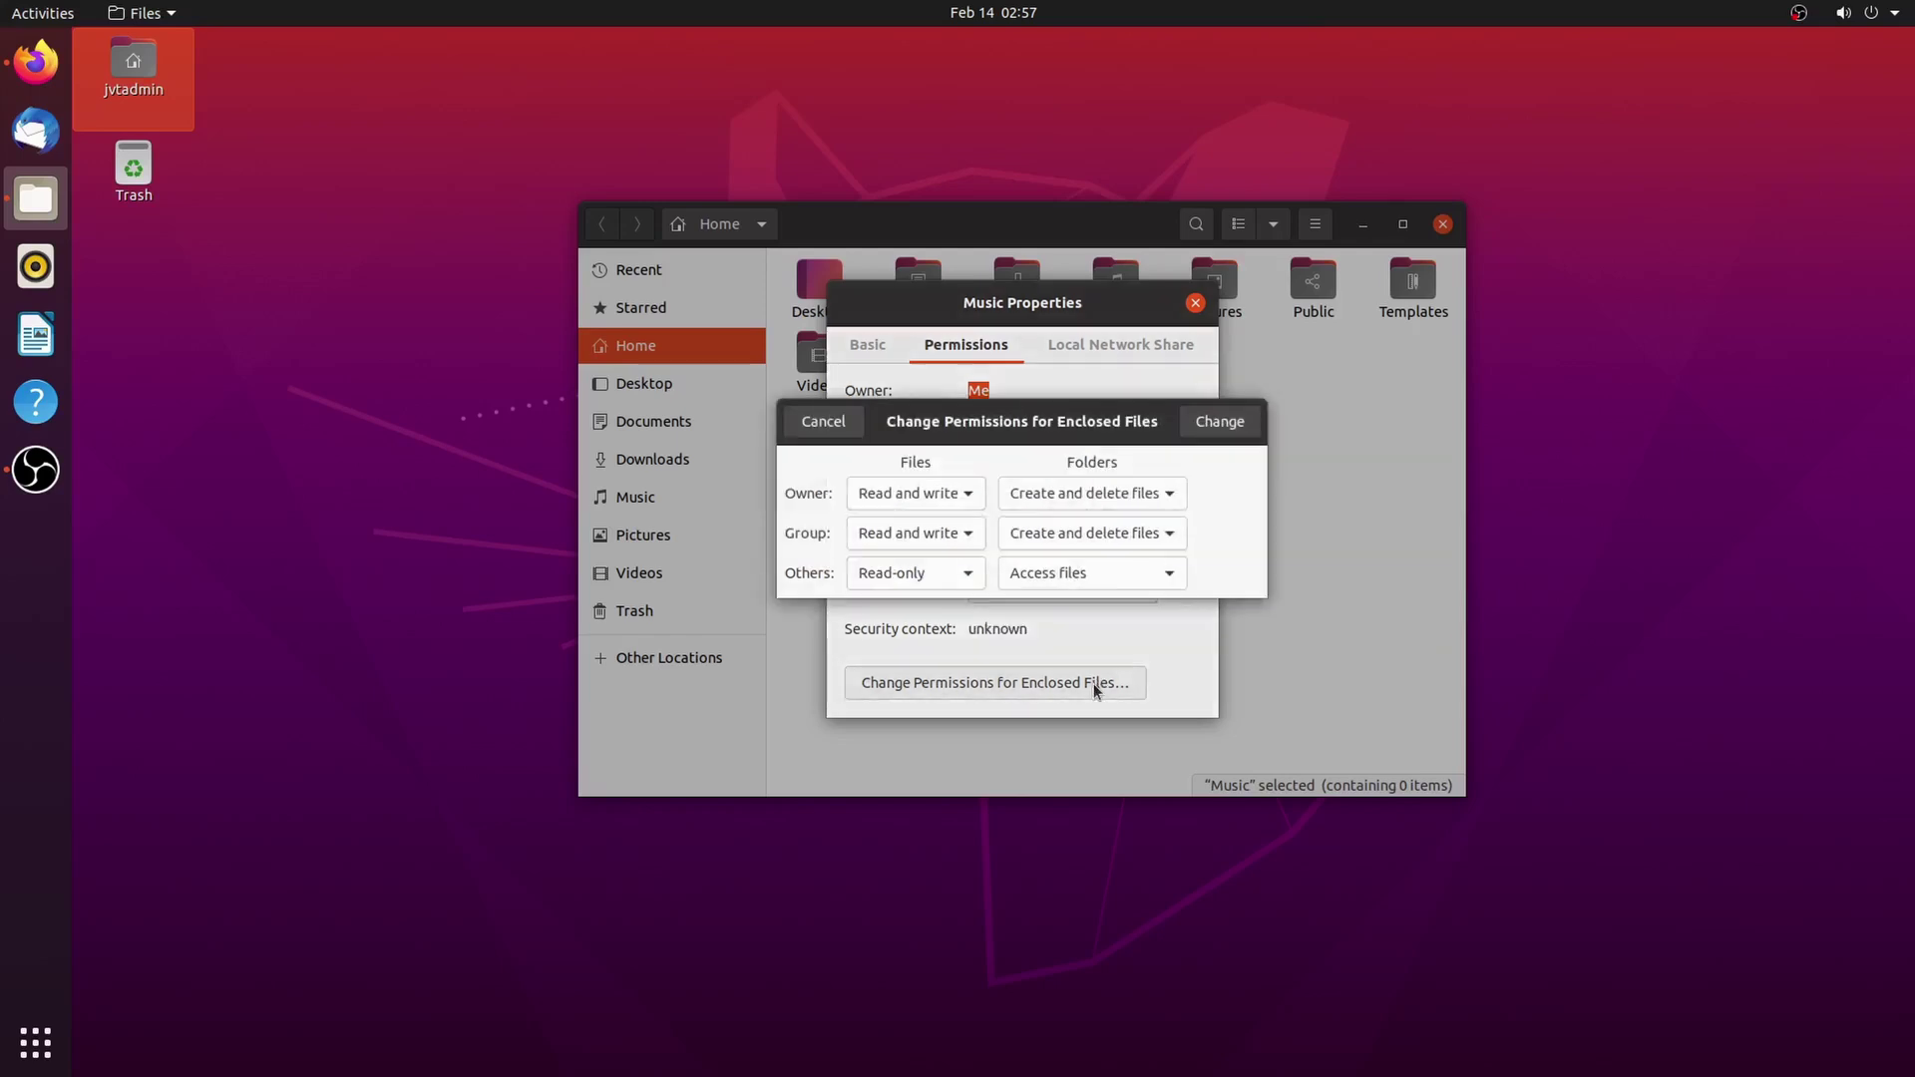
left_click(919, 584)
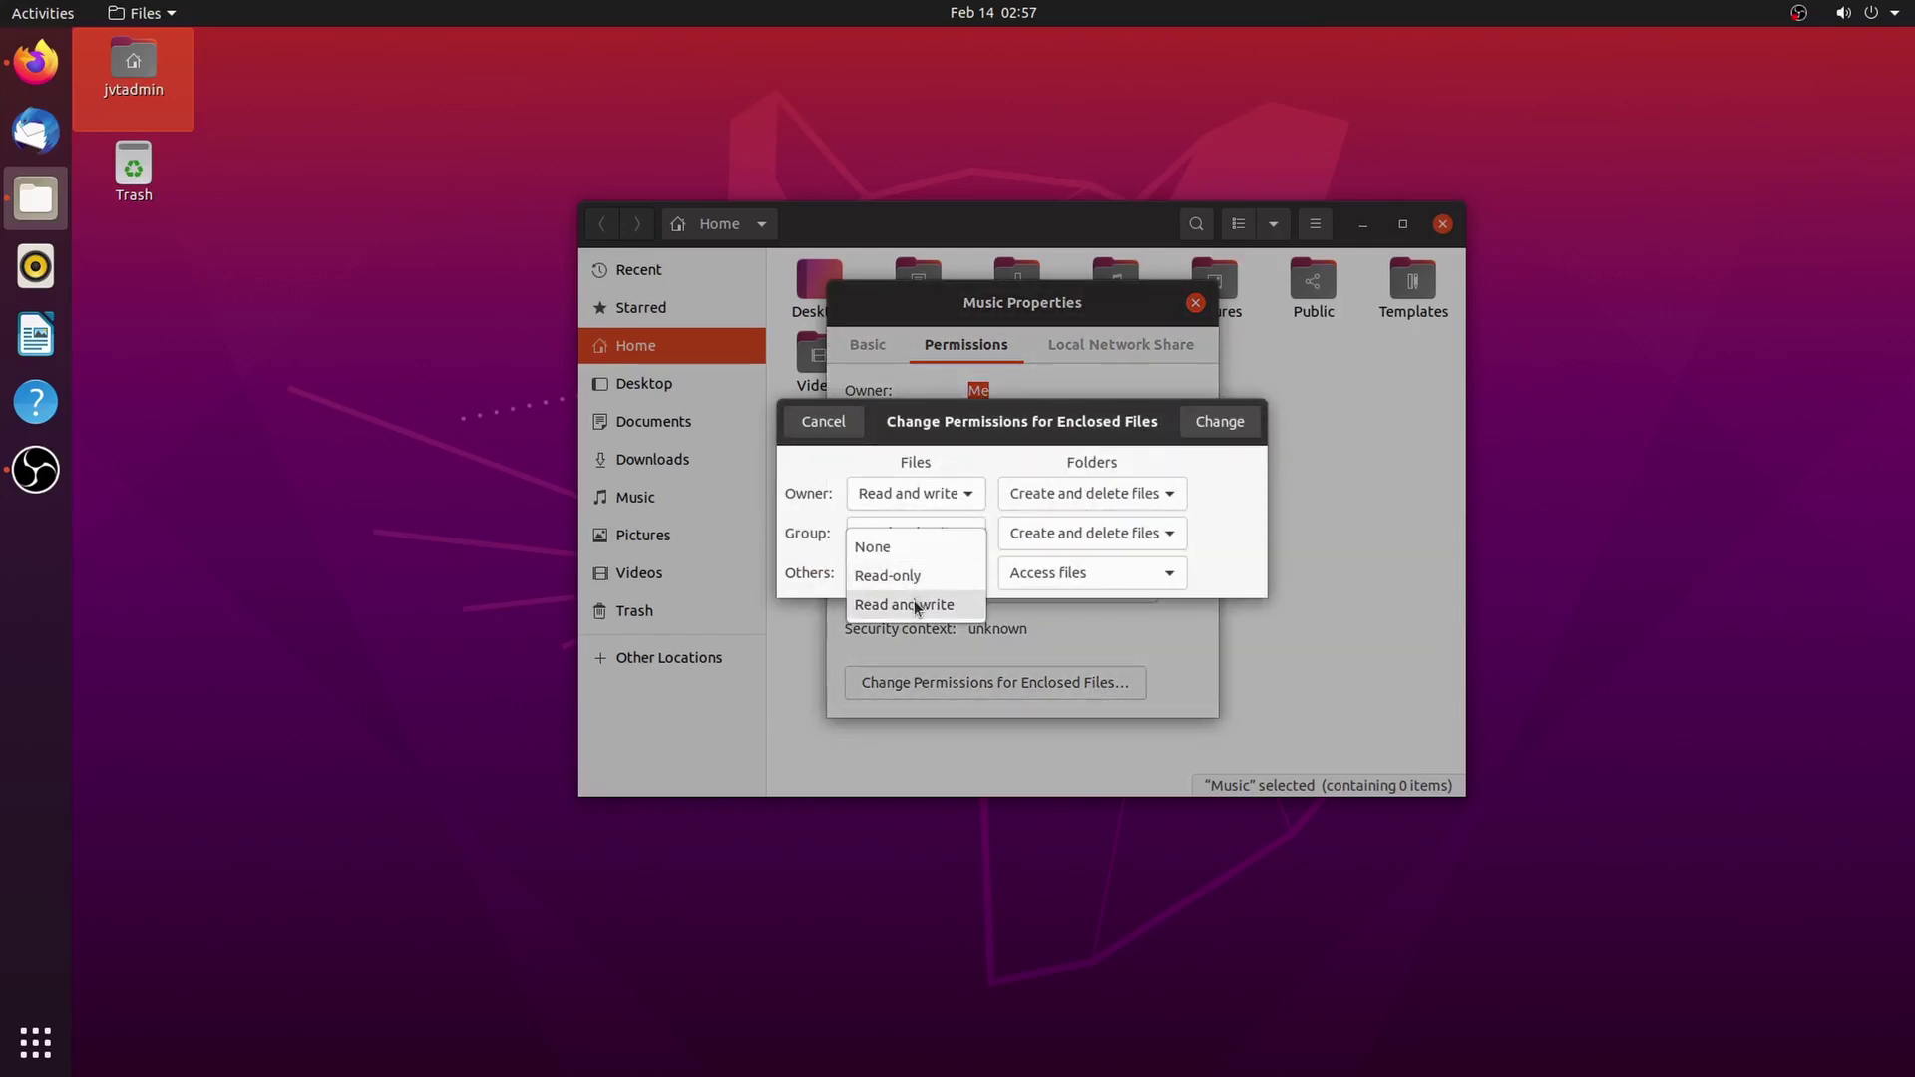
left_click(916, 606)
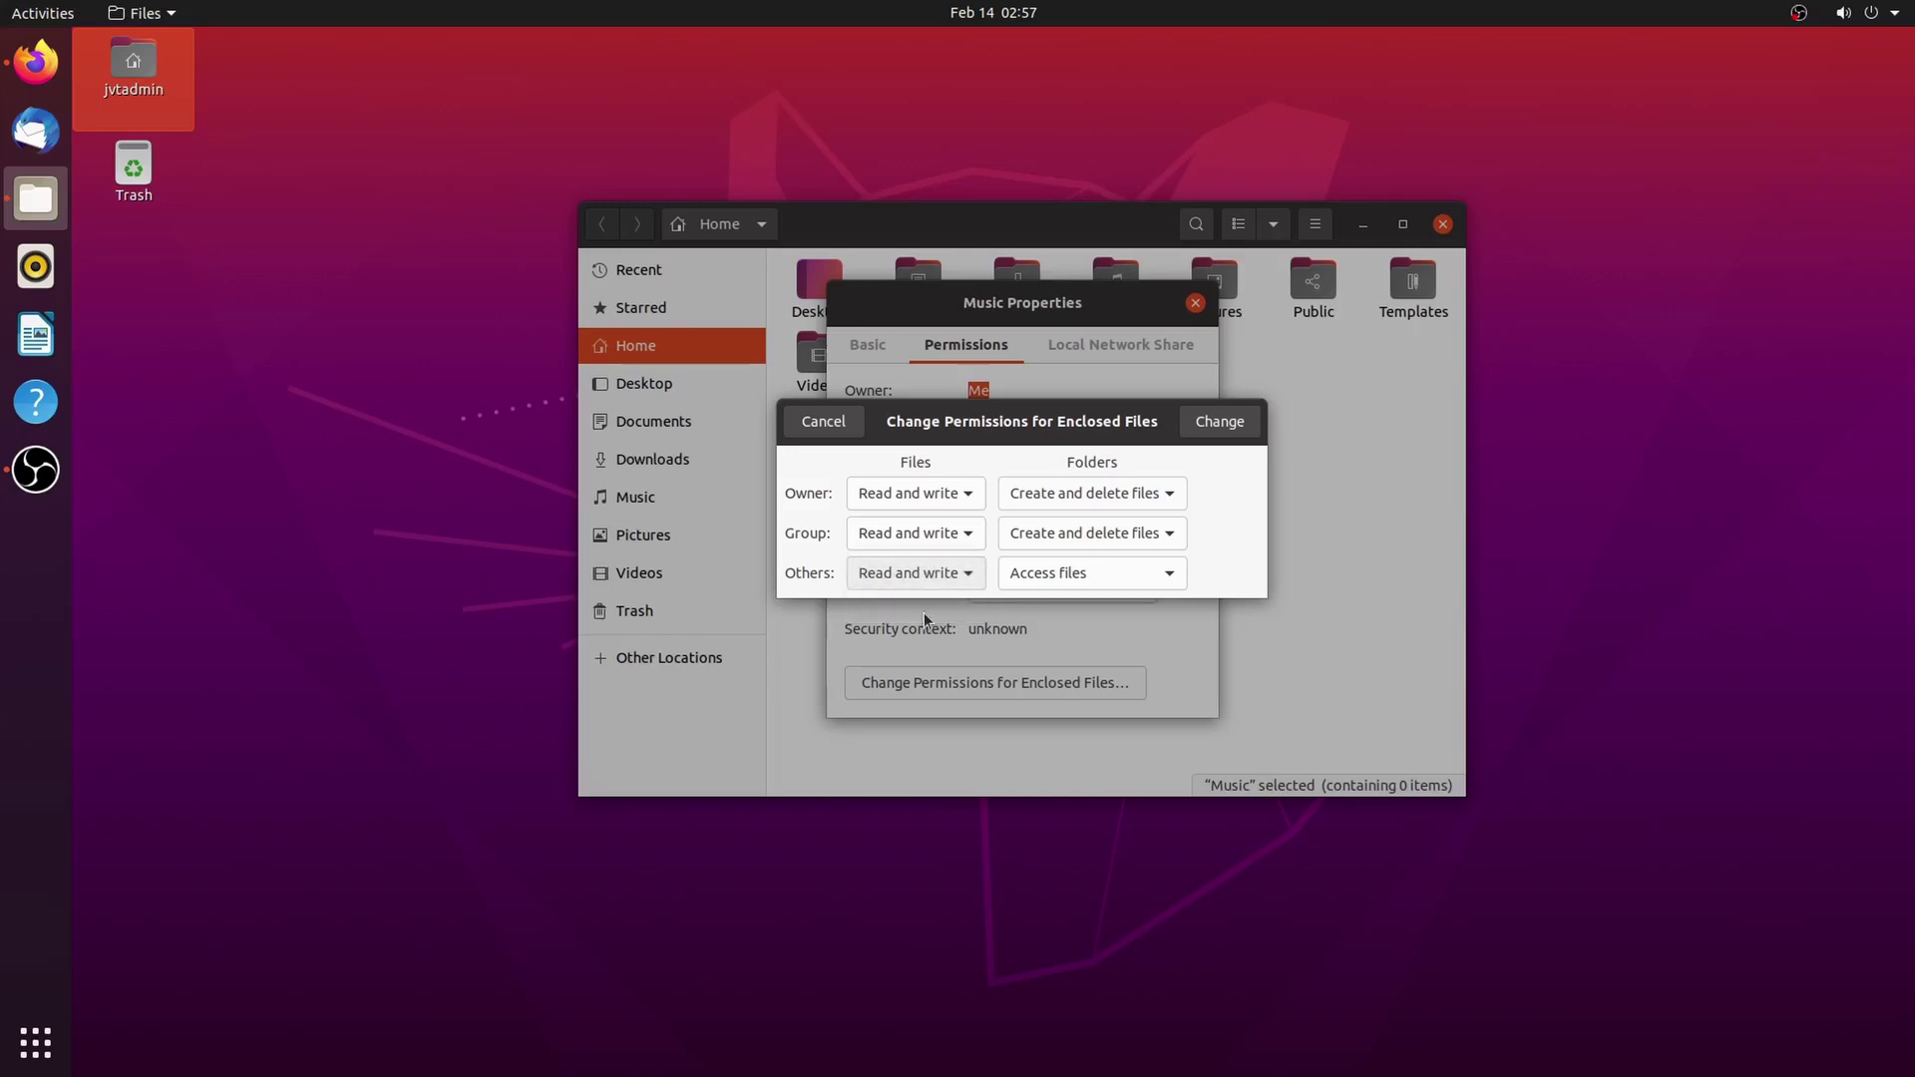
left_click(1155, 581)
left_click(1143, 605)
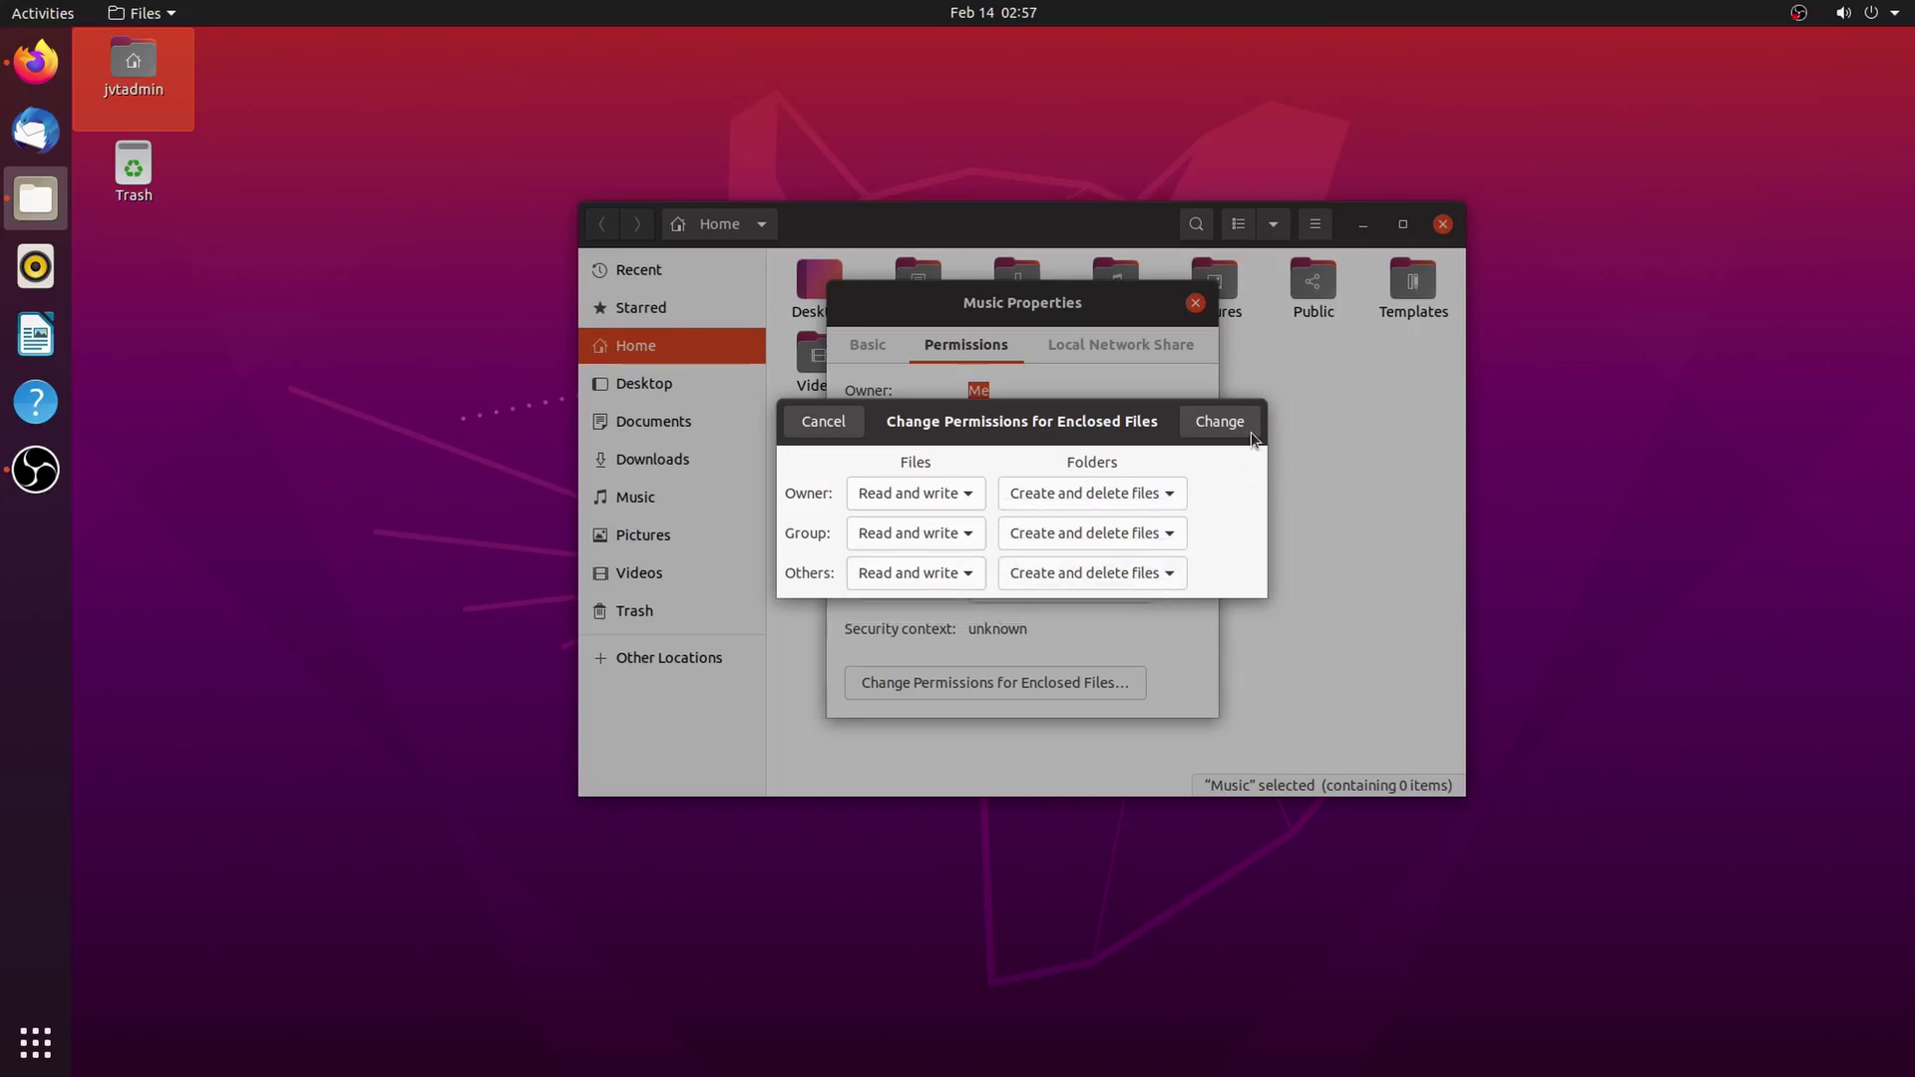
left_click(1219, 421)
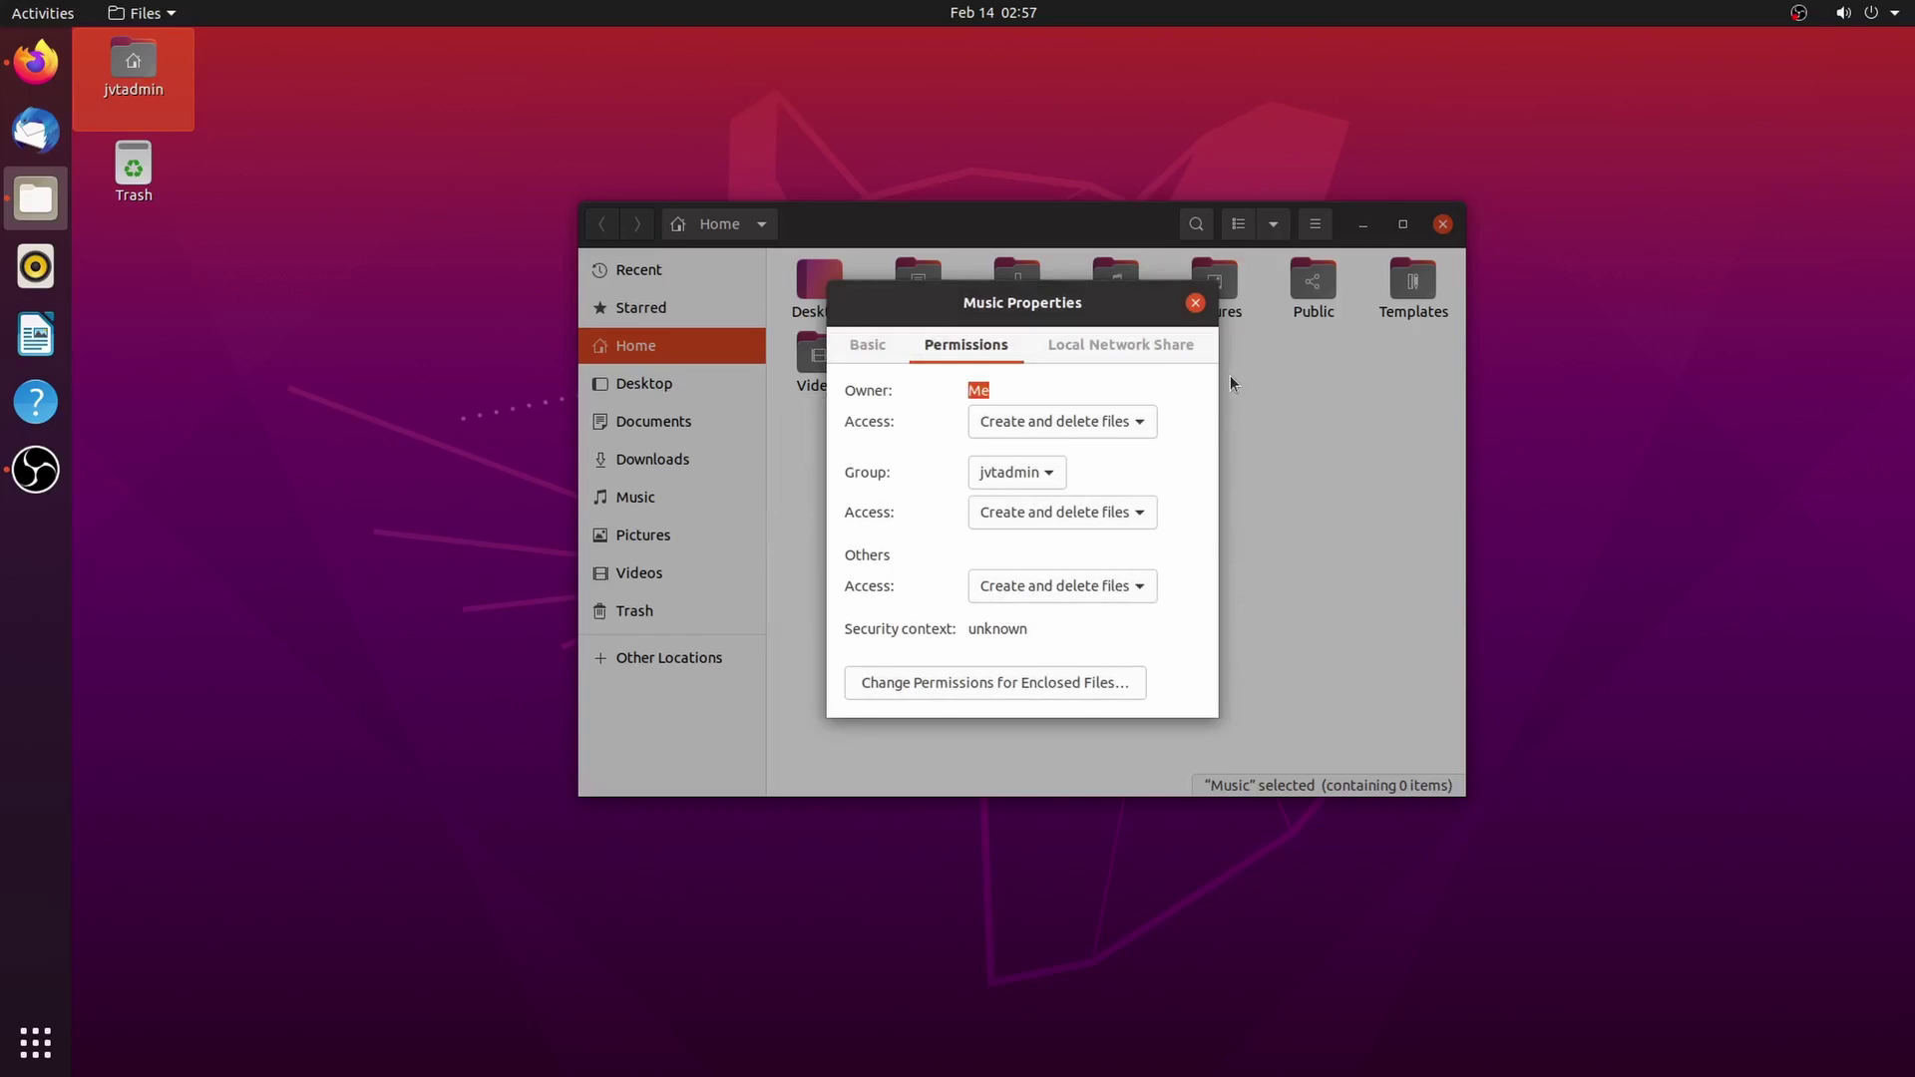
left_click(1195, 302)
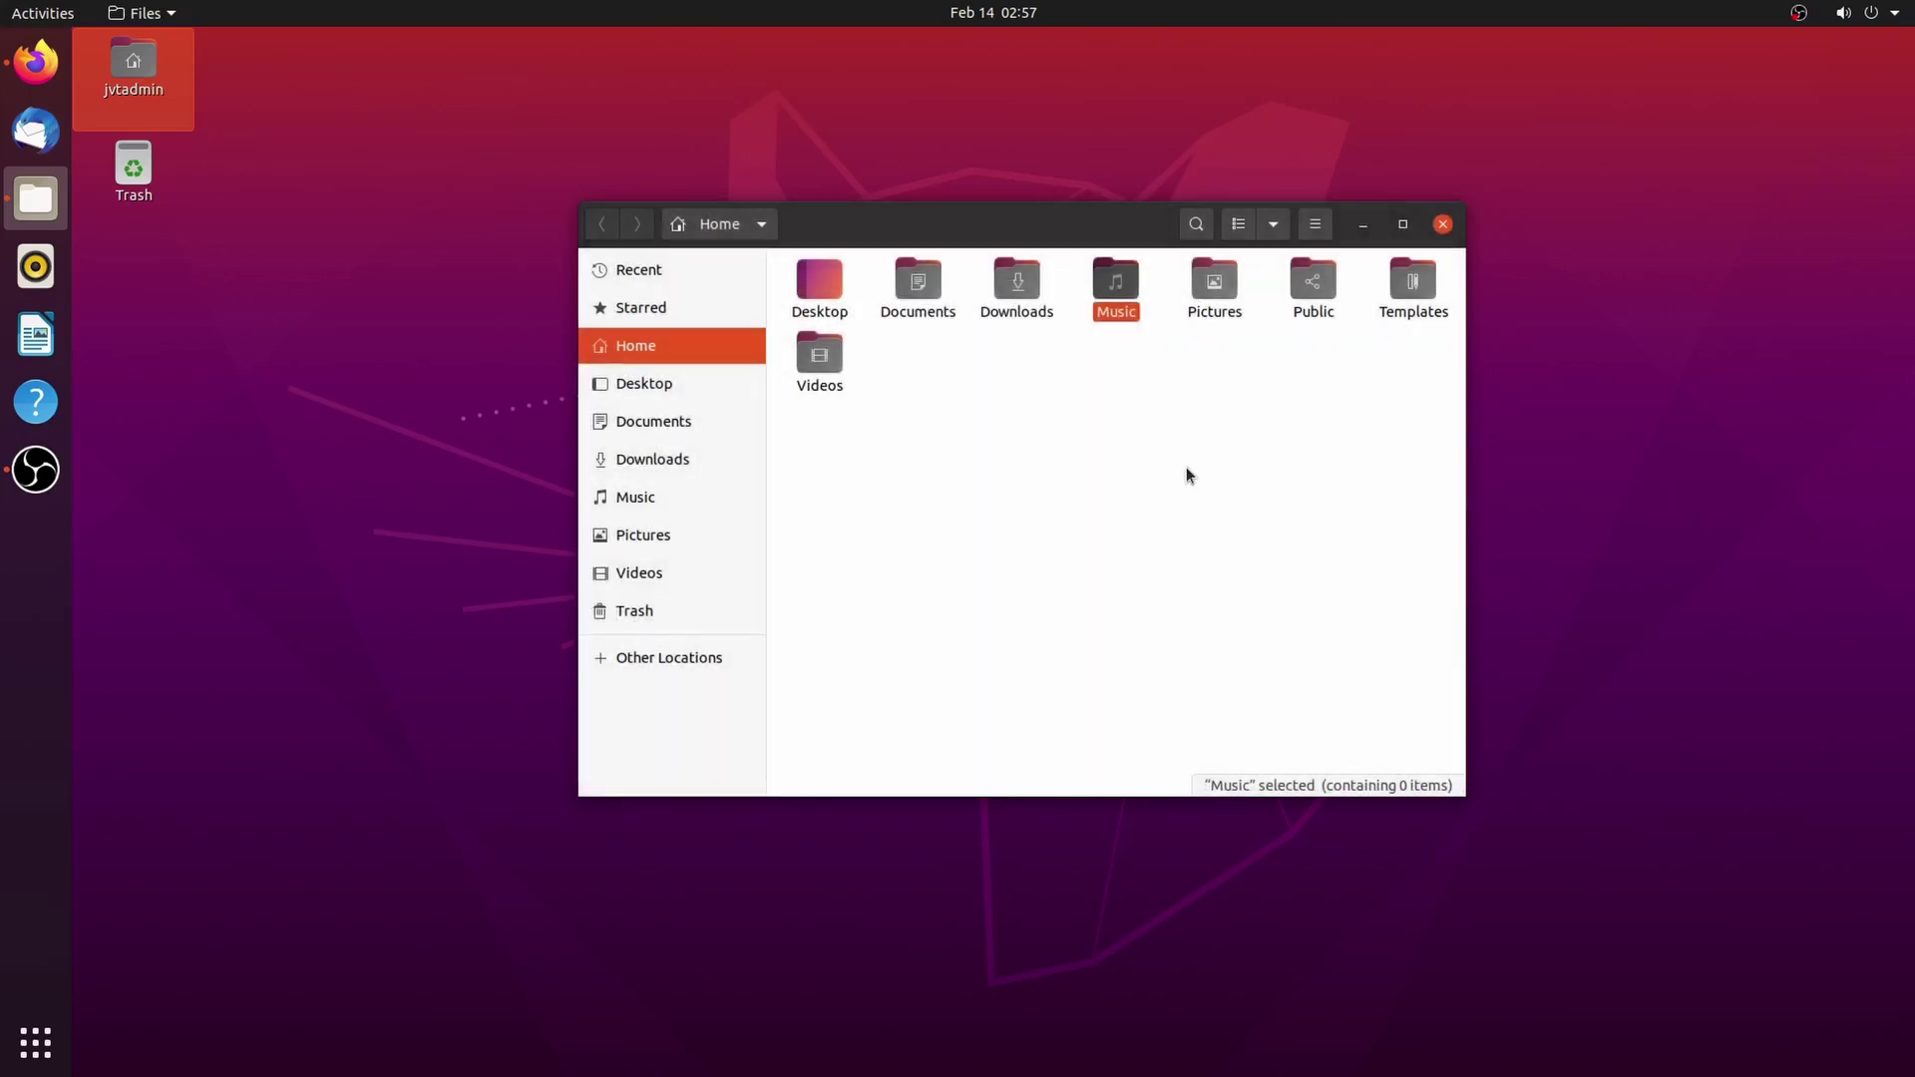